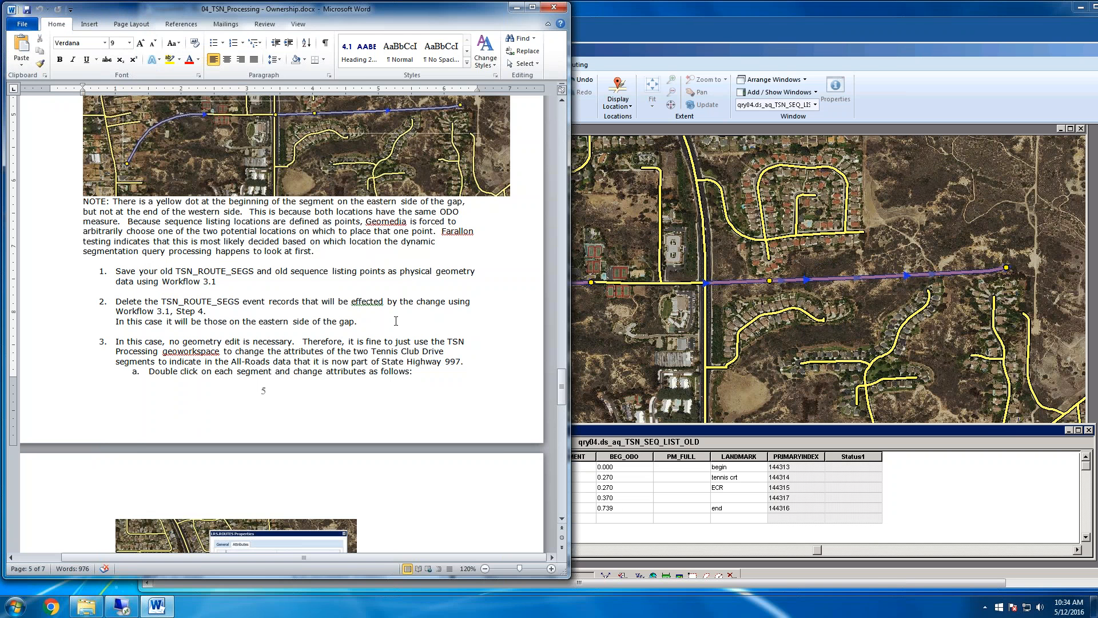
# Read the introduction of section 4.2 in the Word document and compare its Route 997 gap with the GeoMedia map
pyautogui.scroll(10, 396, 321)
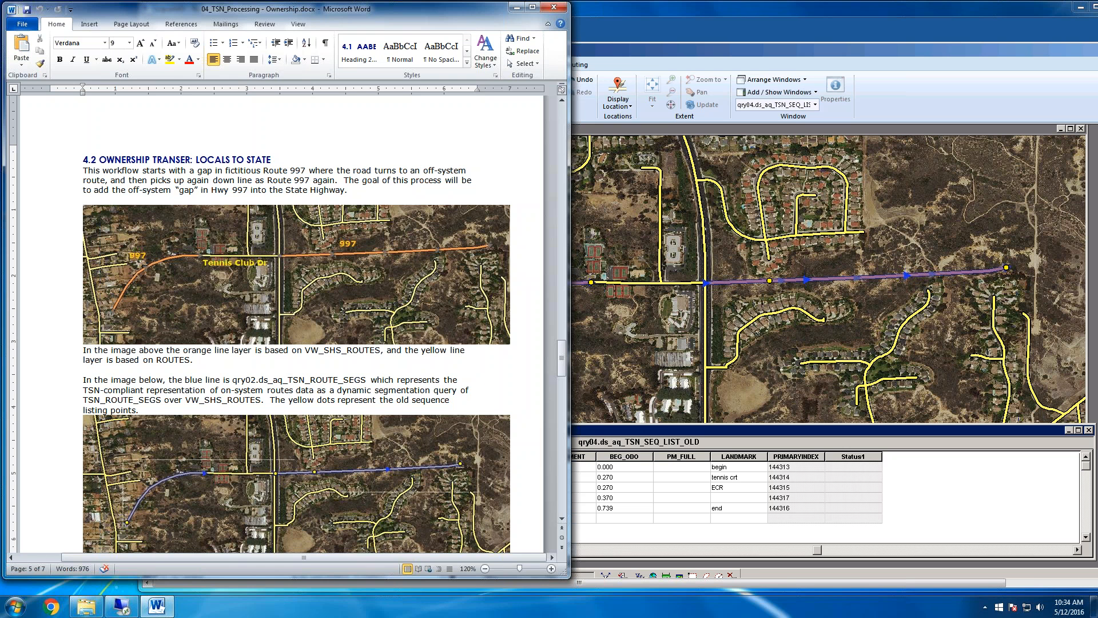
pyautogui.click(657, 52)
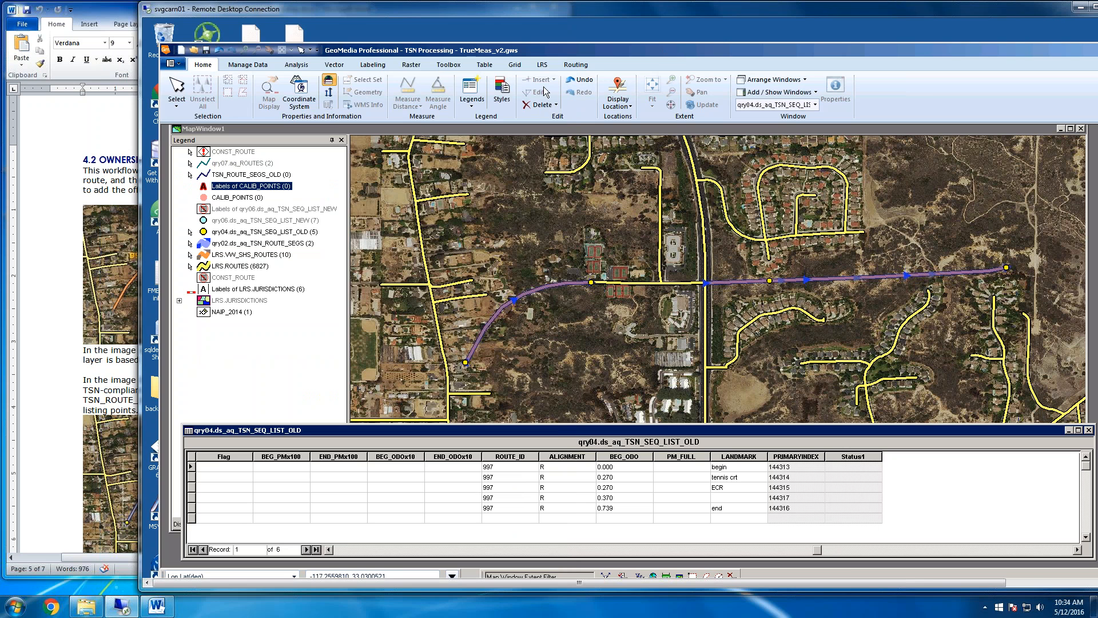
pyautogui.click(63, 331)
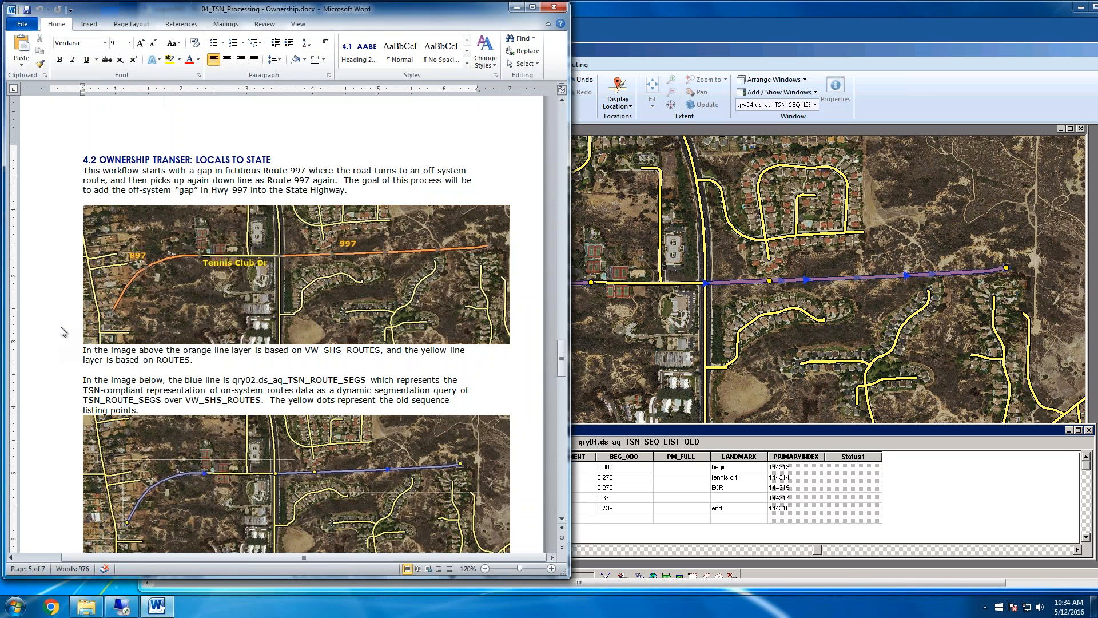
pyautogui.click(612, 53)
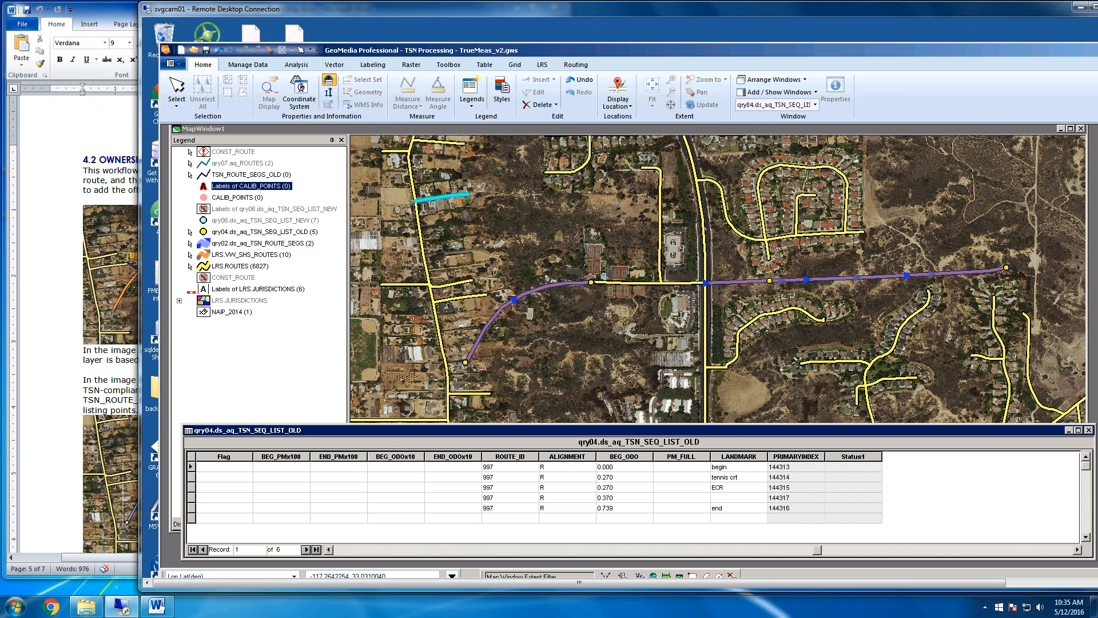
# Turn the qry02.ds_aq_TSN_ROUTE_SEGS legend entry off and back on to examine the VW_SHS_ROUTES line beneath it
pyautogui.click(250, 240)
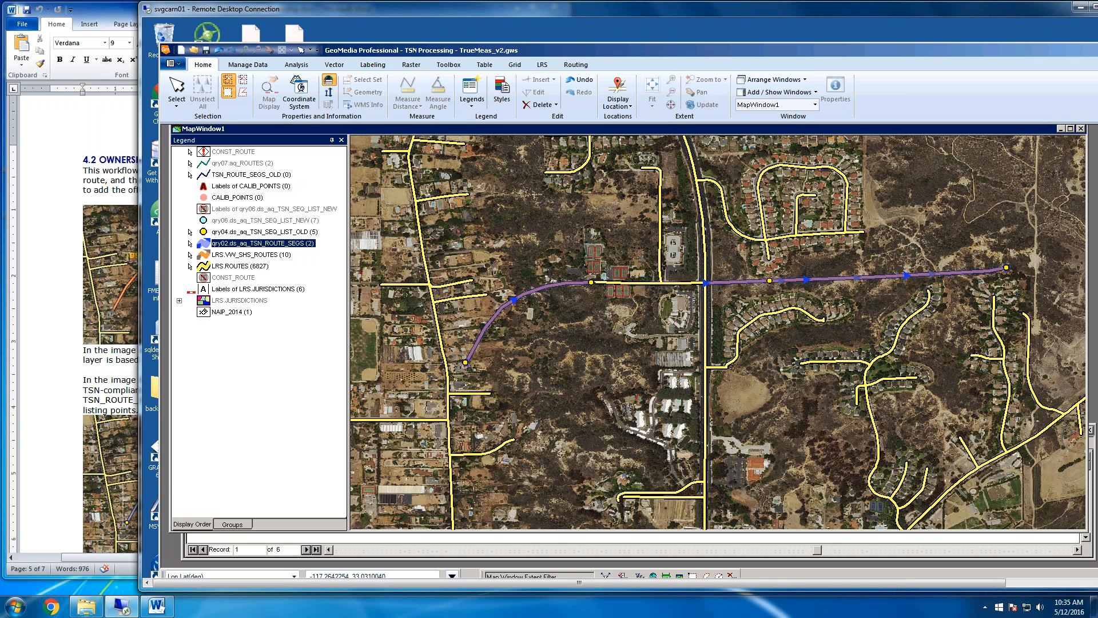
pyautogui.rightClick(245, 243)
pyautogui.click(276, 256)
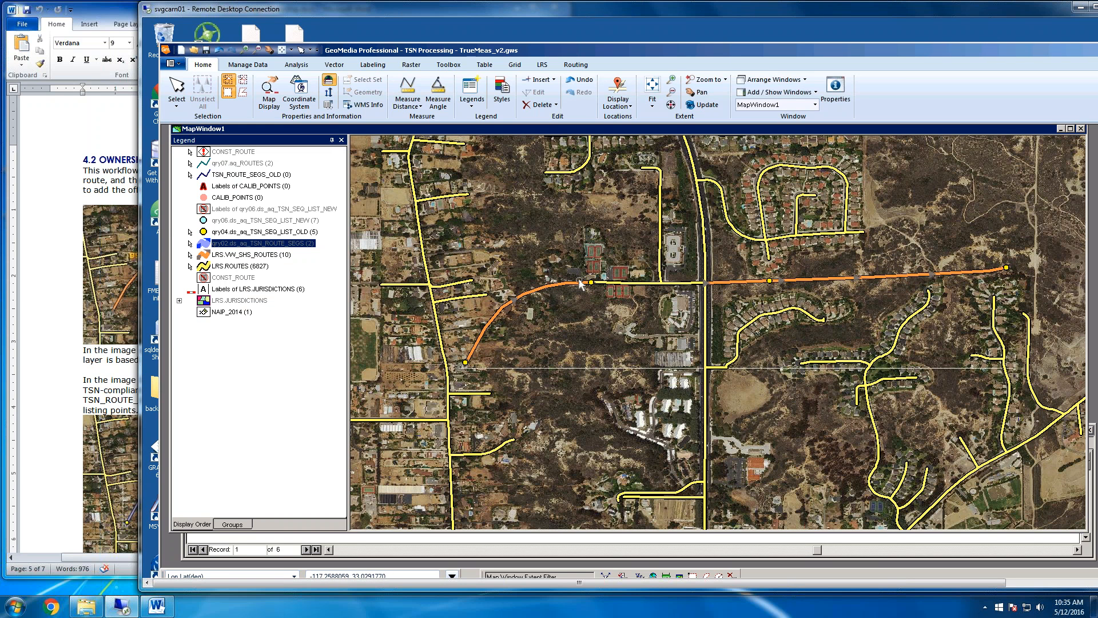
pyautogui.click(578, 323)
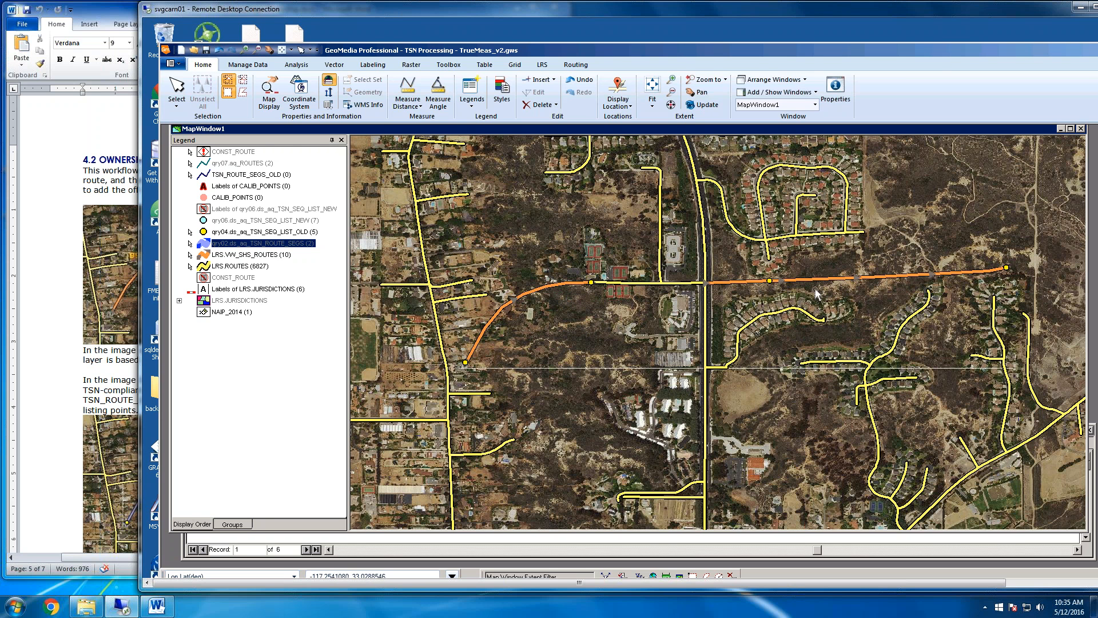
pyautogui.rightClick(257, 247)
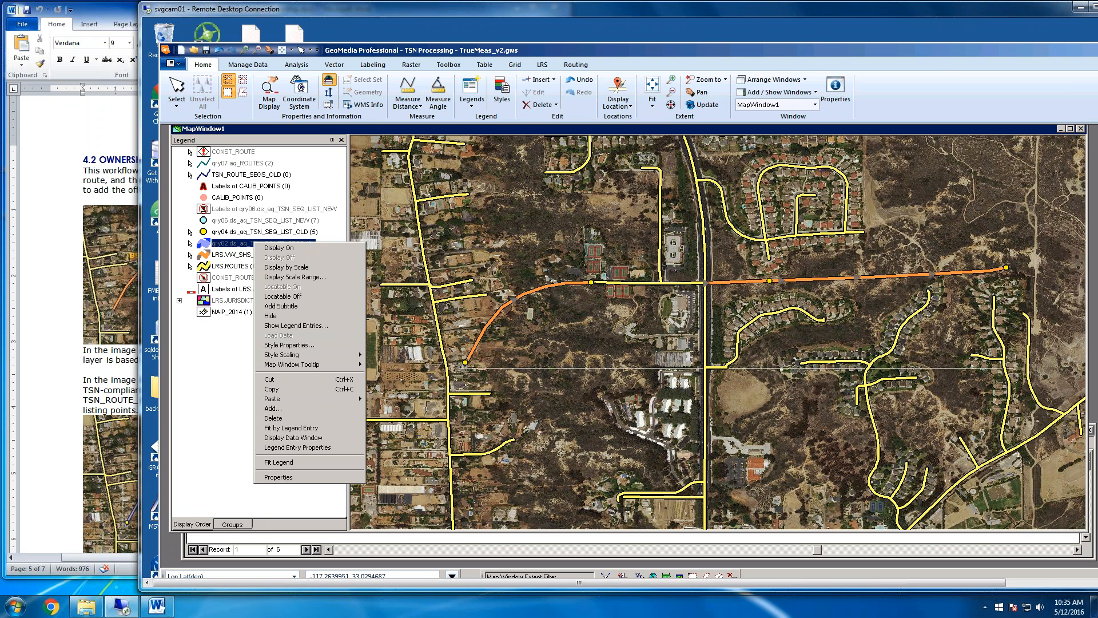
pyautogui.click(270, 250)
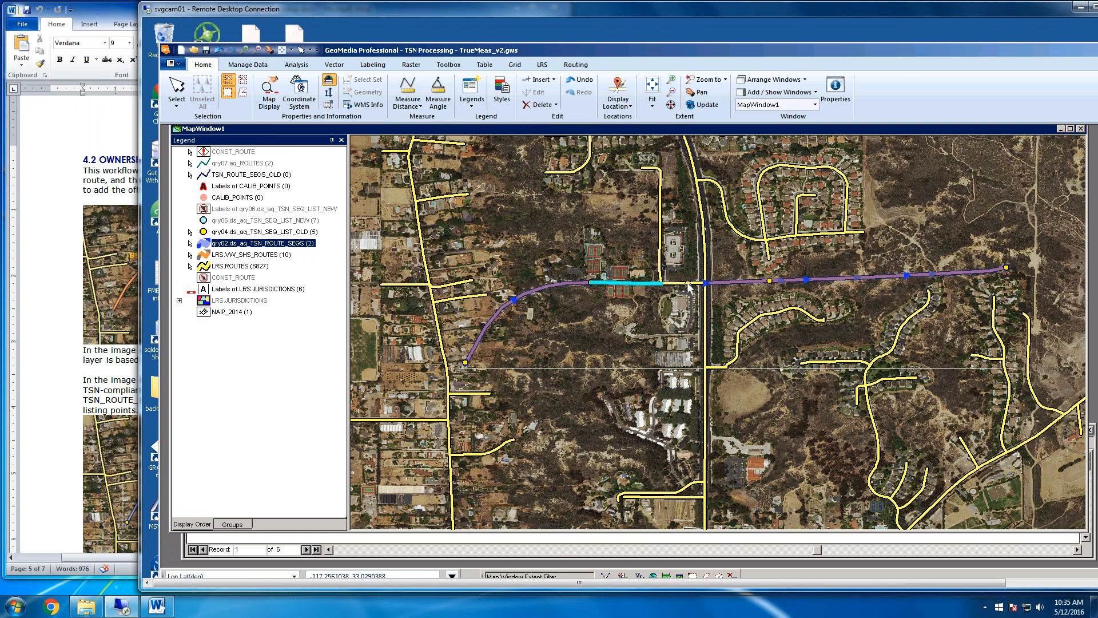
# Switch to the Word document and read the section 4.2 note and the numbered steps for saving the old segments and listing points
pyautogui.click(632, 300)
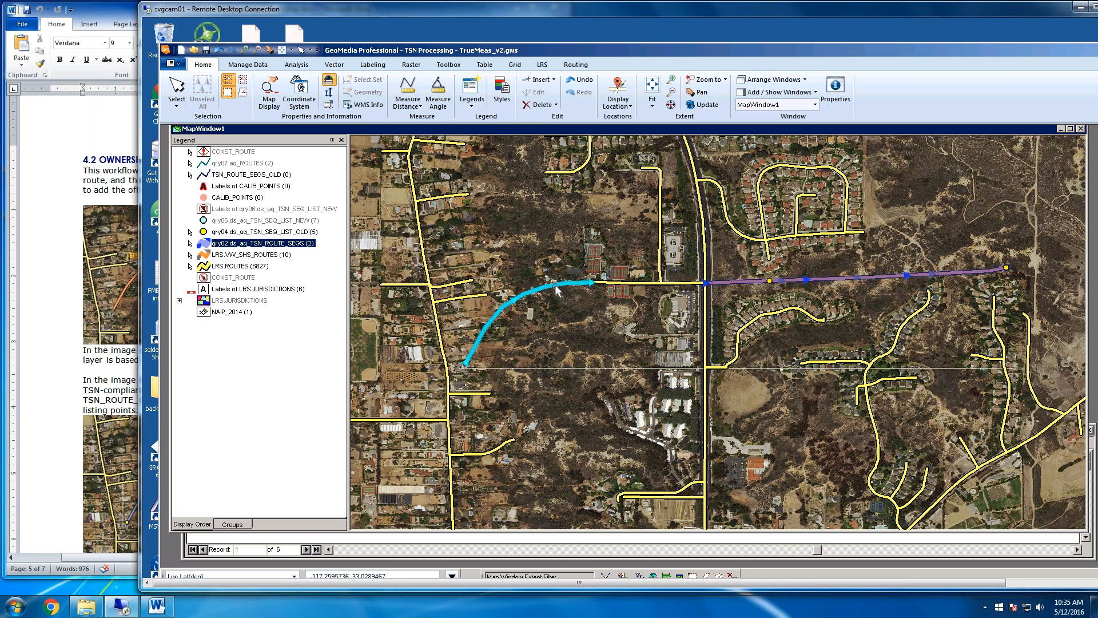
pyautogui.click(488, 343)
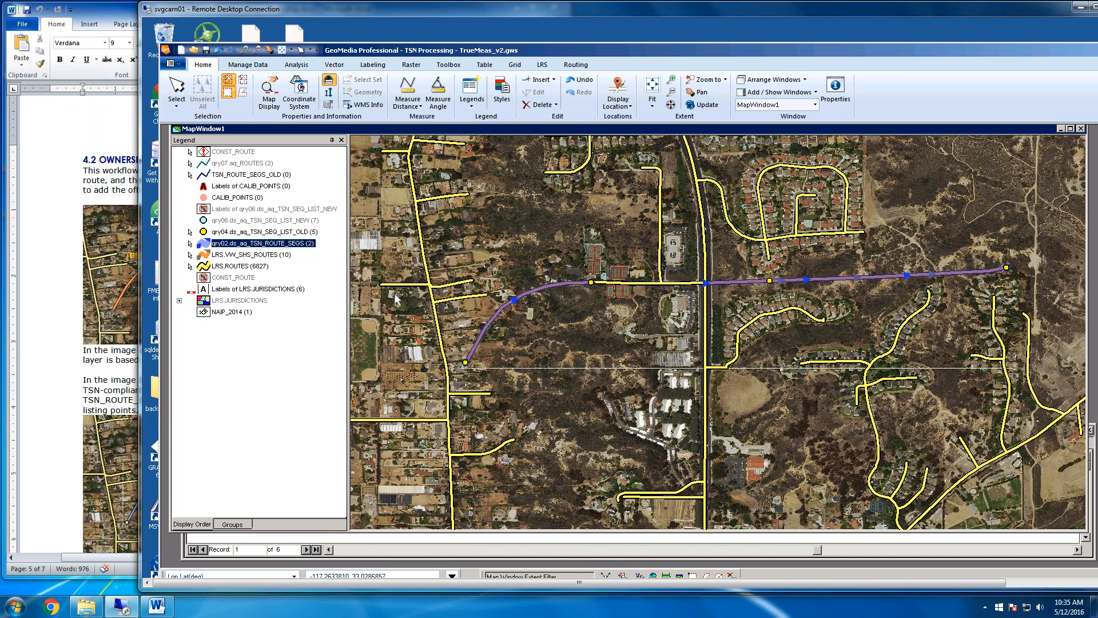
pyautogui.click(117, 383)
pyautogui.scroll(-5, 267, 259)
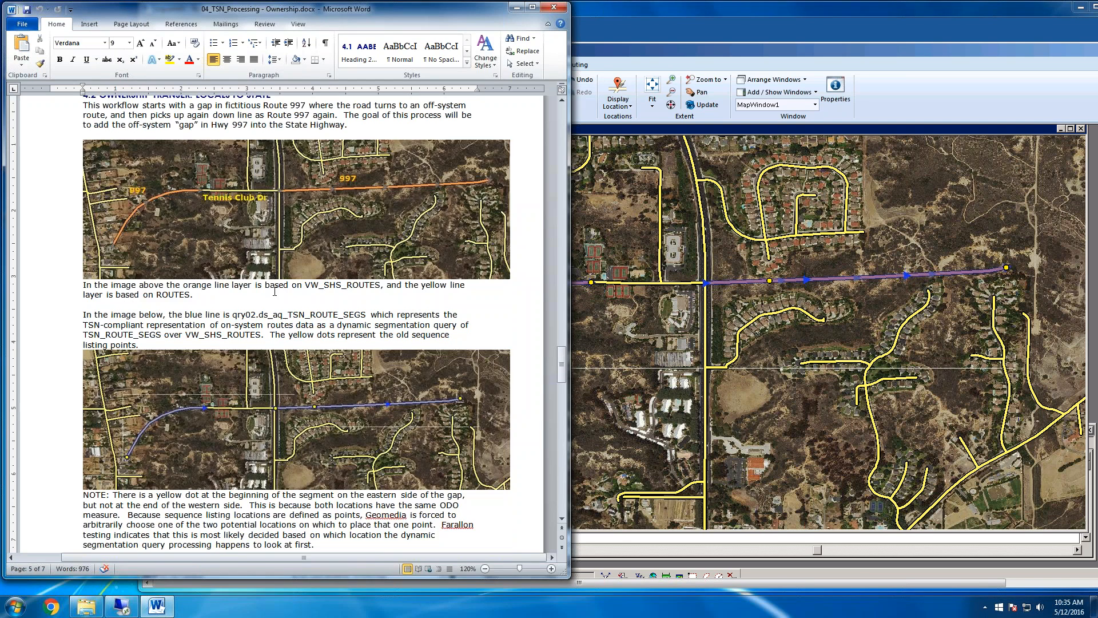
pyautogui.scroll(4, 267, 259)
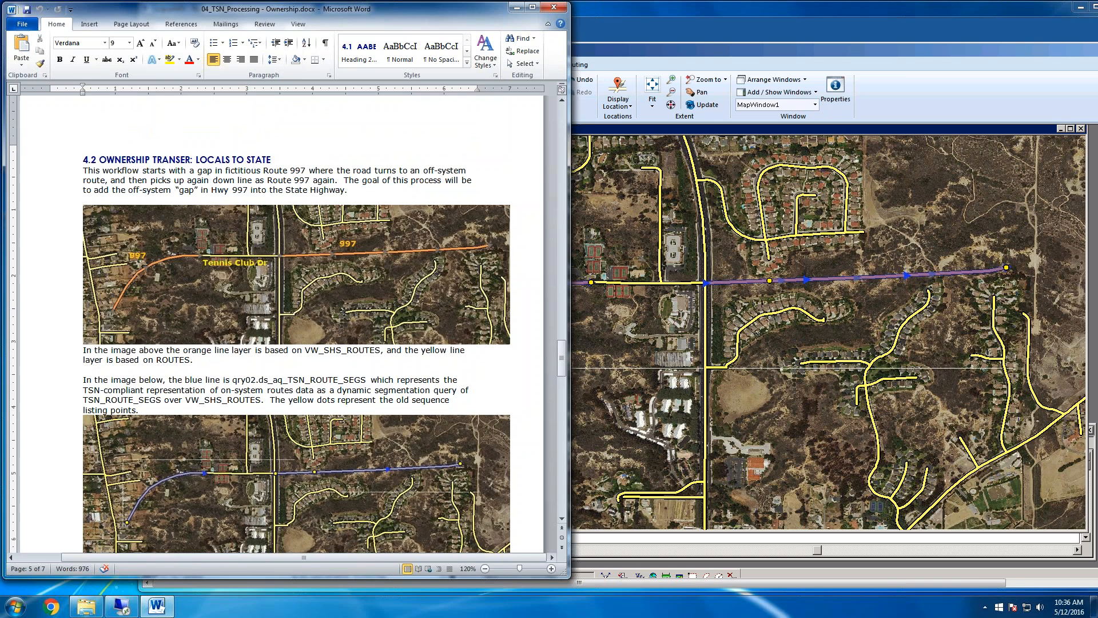
pyautogui.scroll(-9, 272, 293)
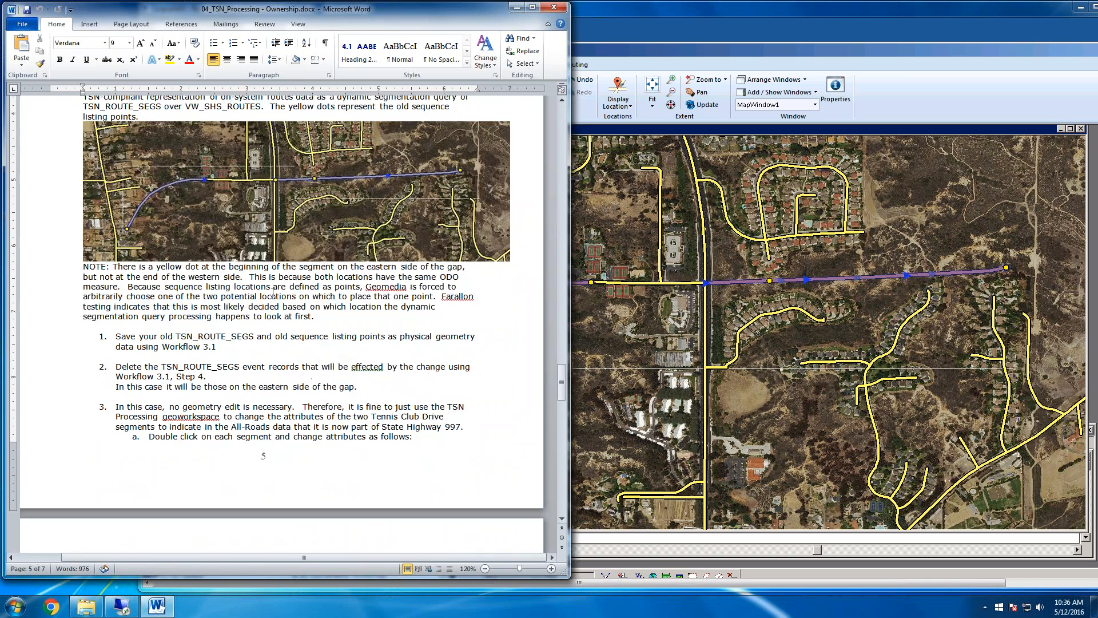
pyautogui.scroll(-3, 272, 293)
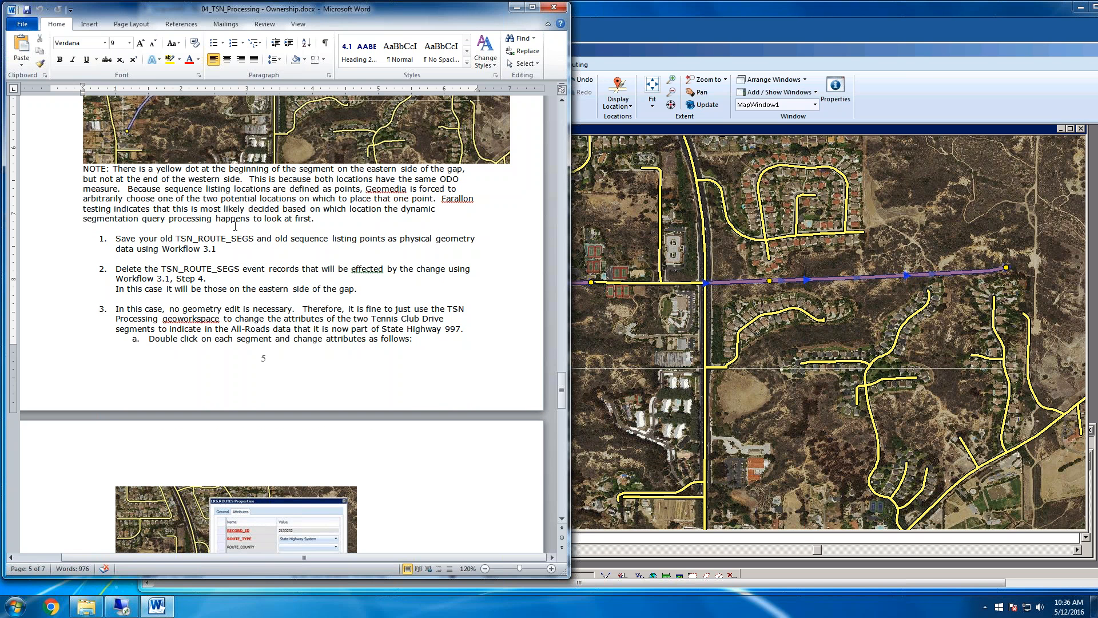
# Switch to GeoMedia, start Output to Feature Classes and select the qry02.ds_aq_TSN_ROUTE_SEGS and qry04.ds_aq_TSN_SEQ_LIST_OLD queries as sources
pyautogui.click(621, 214)
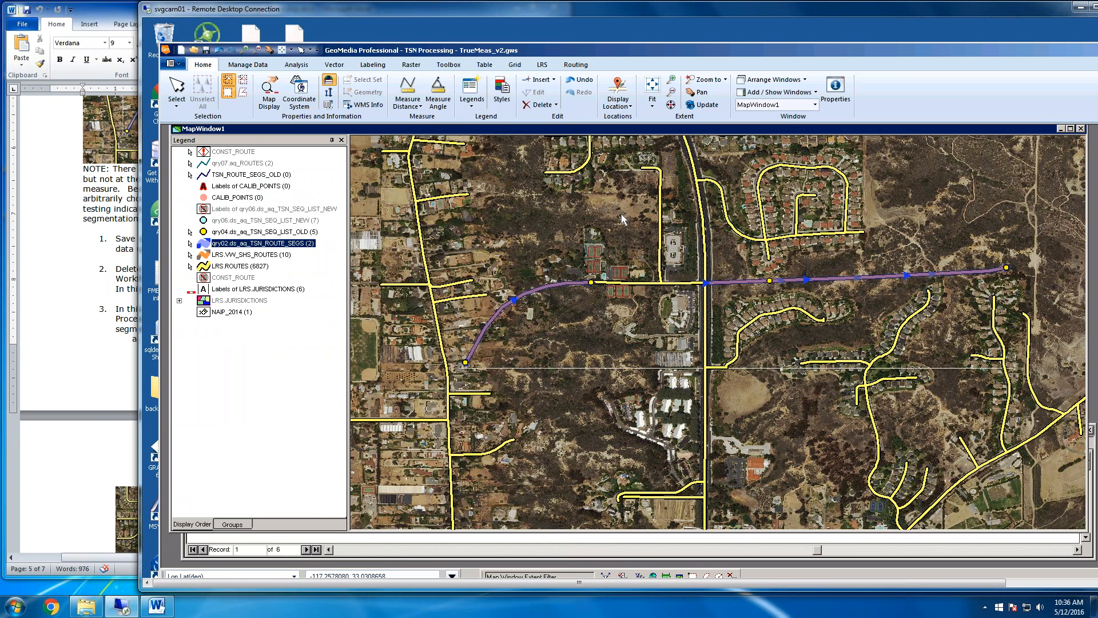
pyautogui.click(552, 290)
pyautogui.click(247, 66)
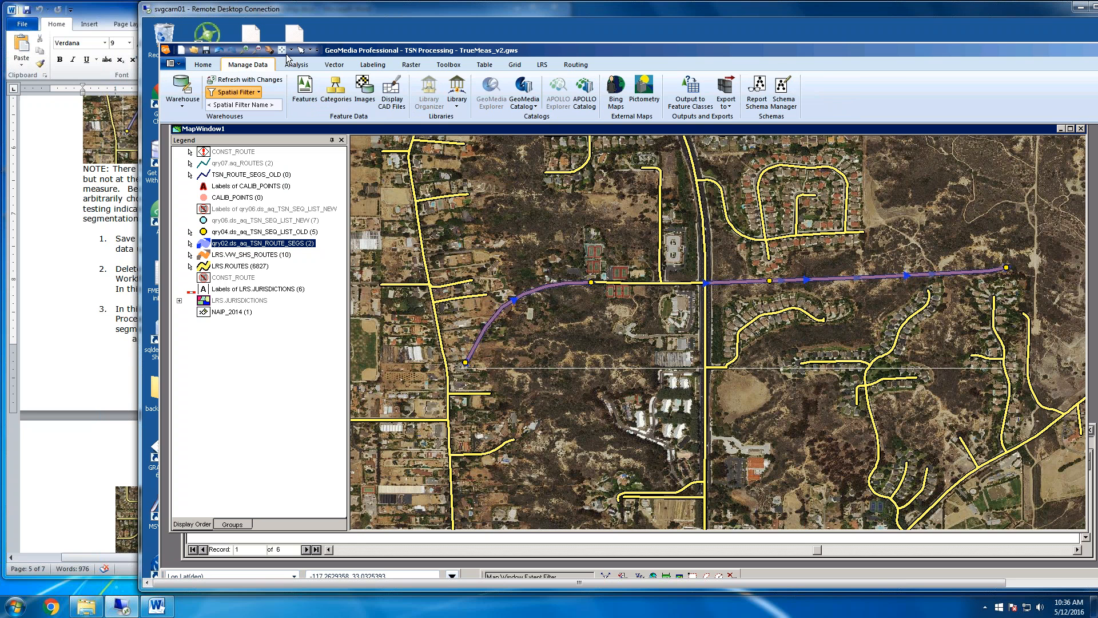
pyautogui.click(691, 94)
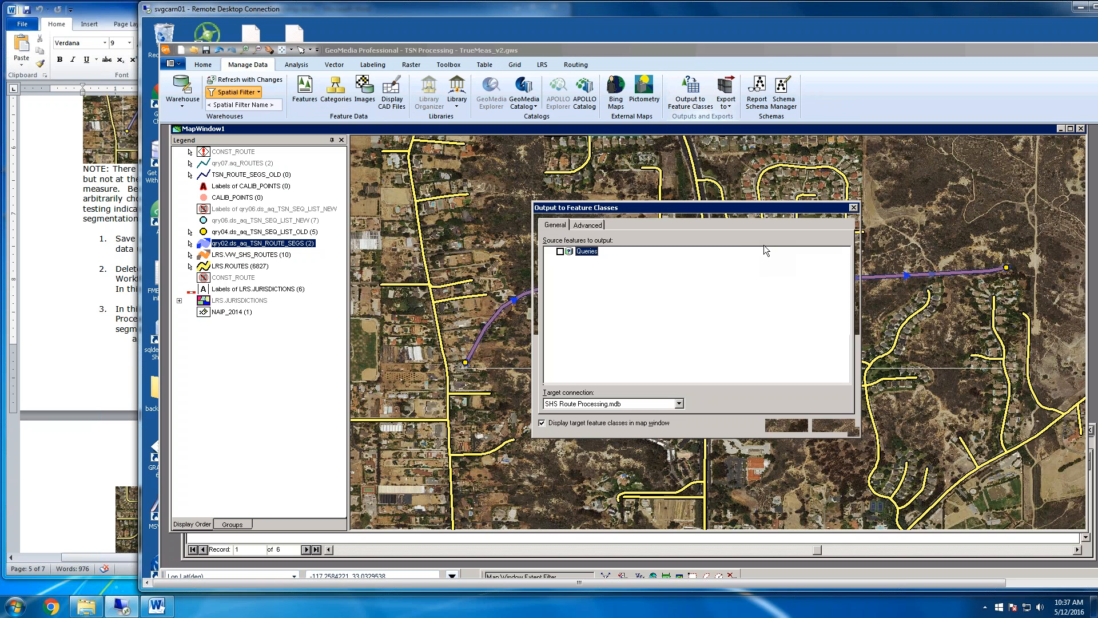
pyautogui.moveTo(699, 206); pyautogui.dragTo(808, 165)
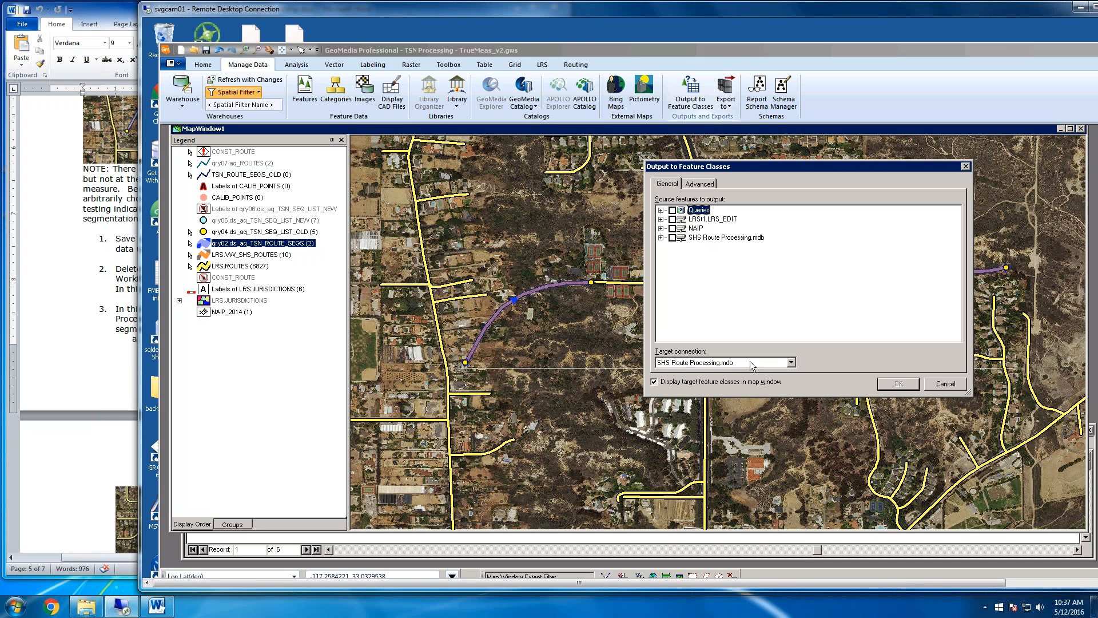
pyautogui.click(661, 210)
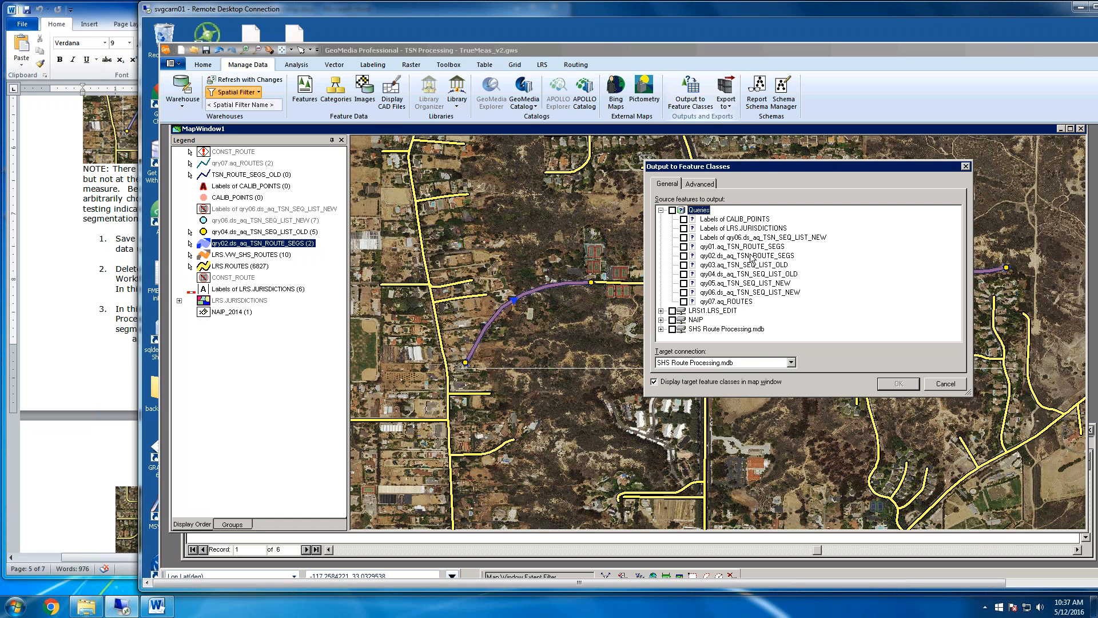
pyautogui.click(684, 255)
pyautogui.click(684, 275)
pyautogui.click(901, 388)
# In the advanced output settings, set the target feature class of the qry02 route segments to TSN_ROUTE_SEGS_OLD in Append mode
pyautogui.click(701, 184)
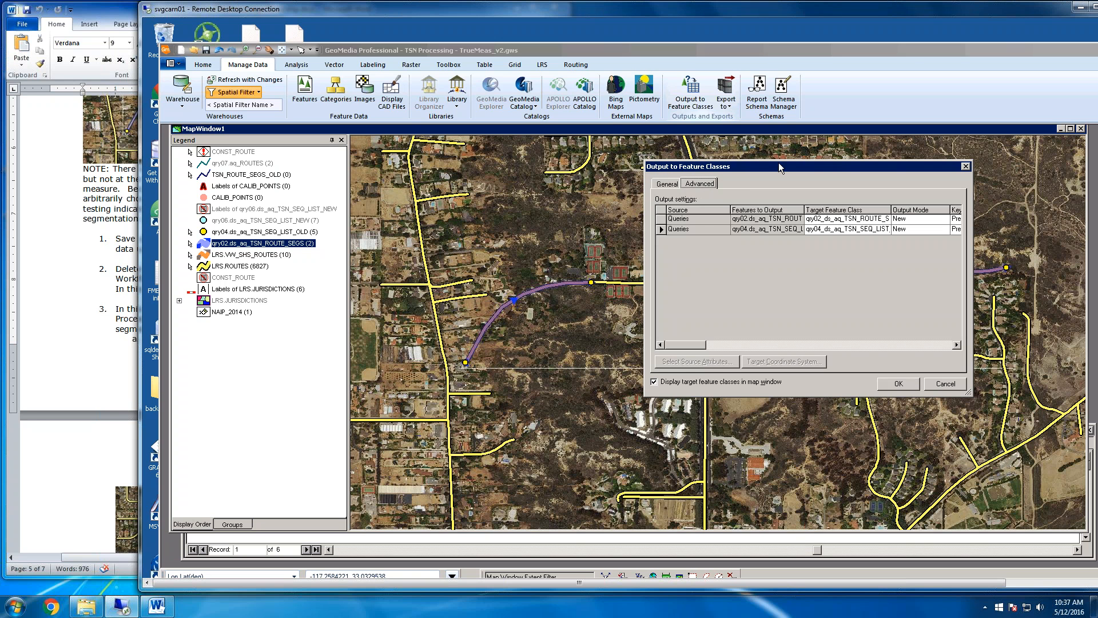
pyautogui.moveTo(749, 167); pyautogui.dragTo(720, 167)
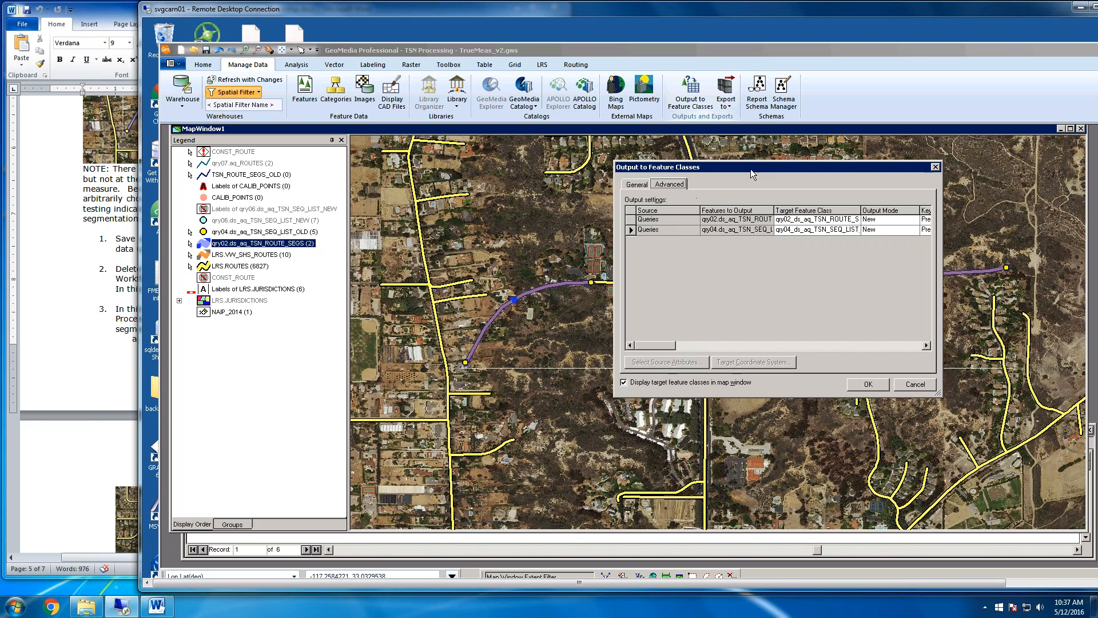
pyautogui.click(846, 219)
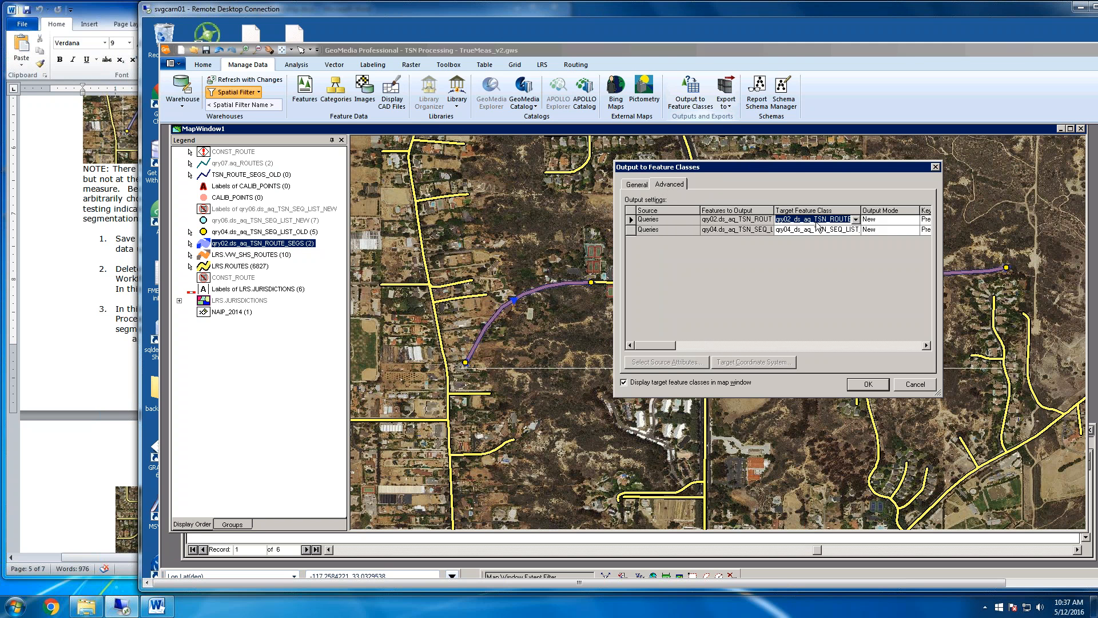
pyautogui.click(856, 219)
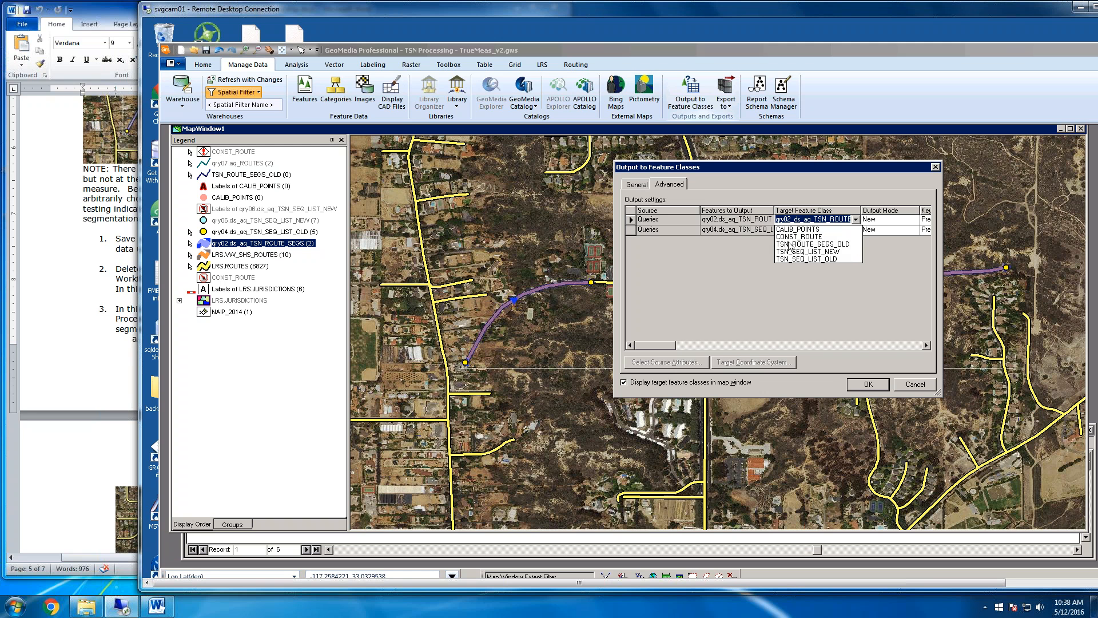
pyautogui.click(829, 244)
pyautogui.click(872, 221)
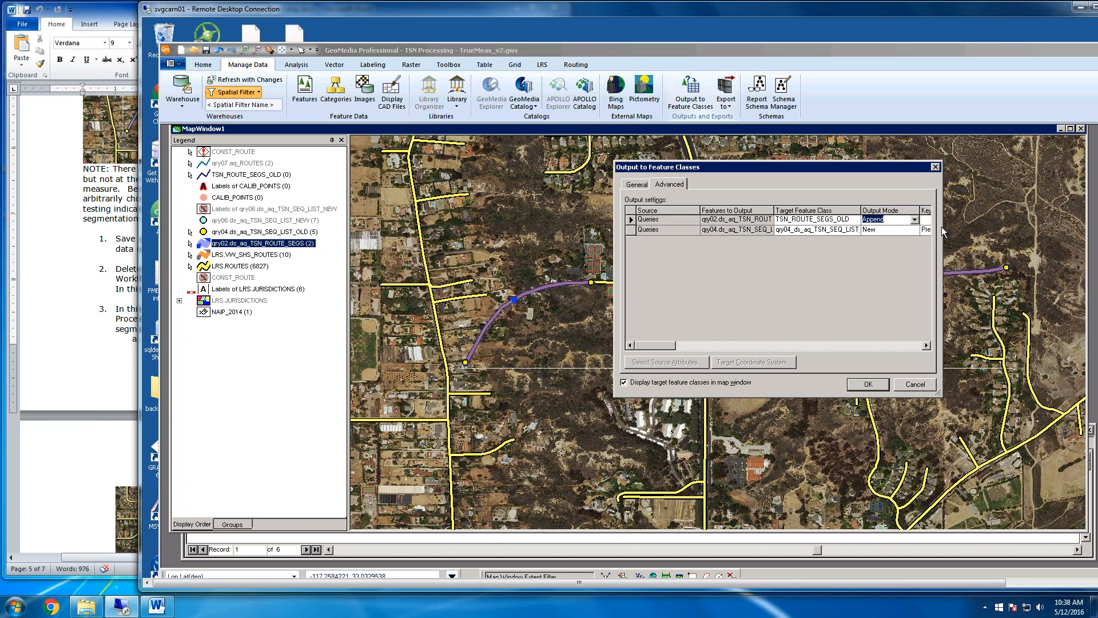
pyautogui.moveTo(943, 231); pyautogui.dragTo(1046, 231)
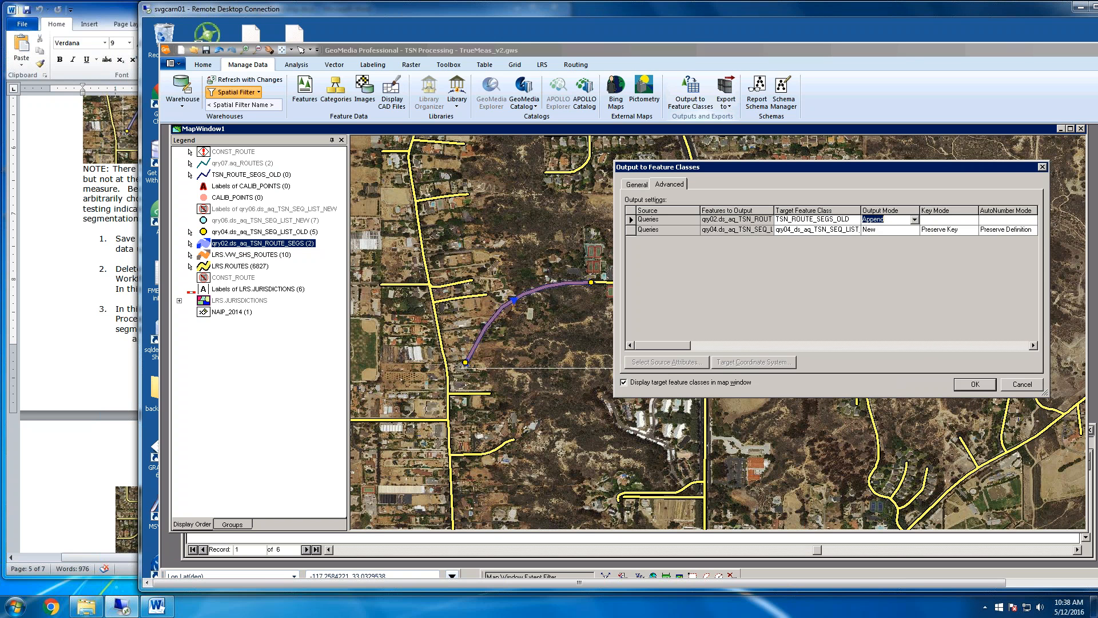
# Set the target feature class of qry04.ds_aq_TSN_SEQ_LIST_OLD to CALIB_POINTS in Append mode
pyautogui.click(856, 232)
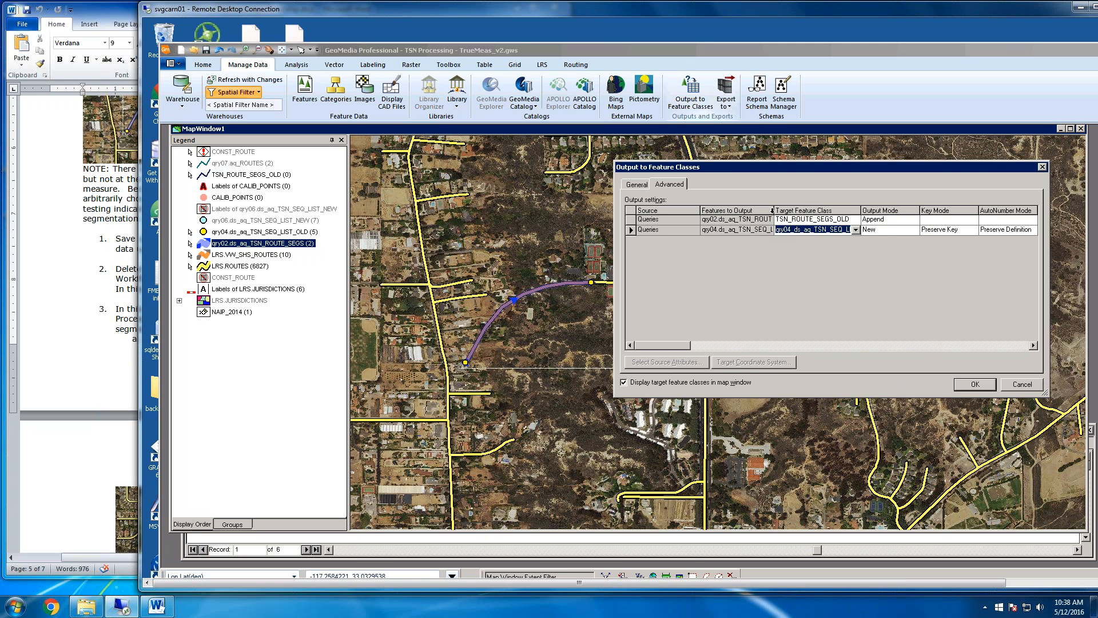
pyautogui.click(774, 210)
pyautogui.moveTo(773, 210); pyautogui.dragTo(803, 209)
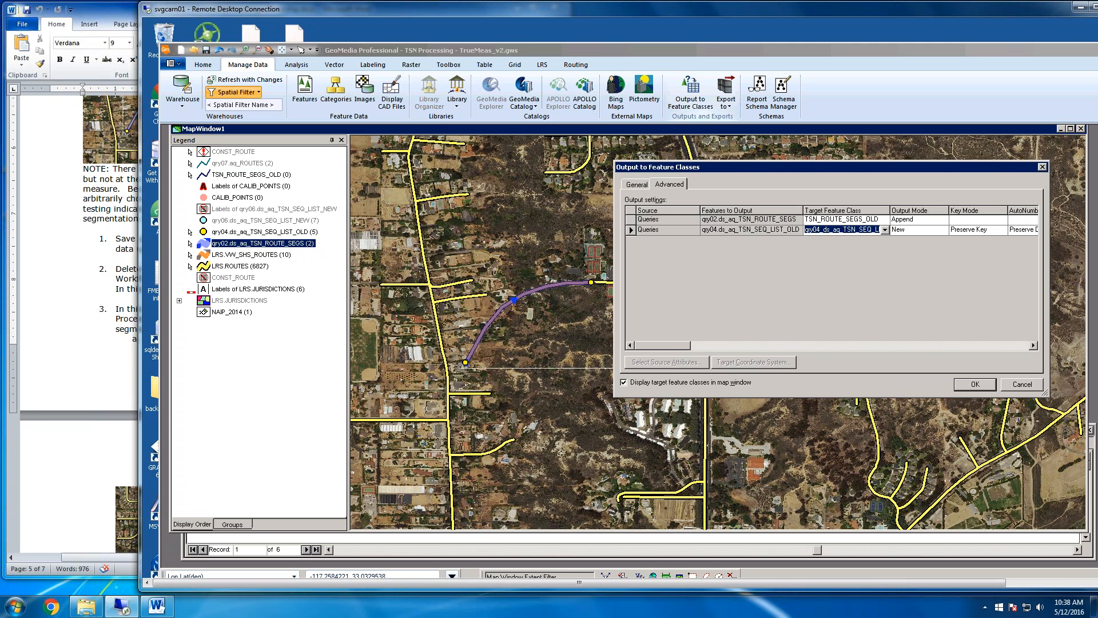
pyautogui.click(884, 230)
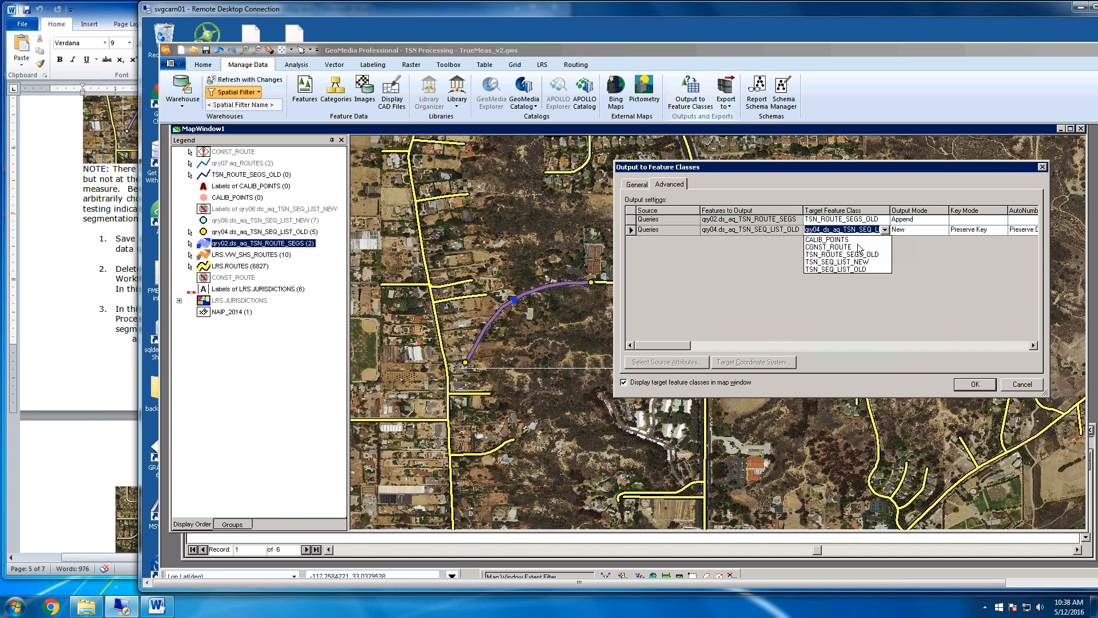
pyautogui.click(832, 240)
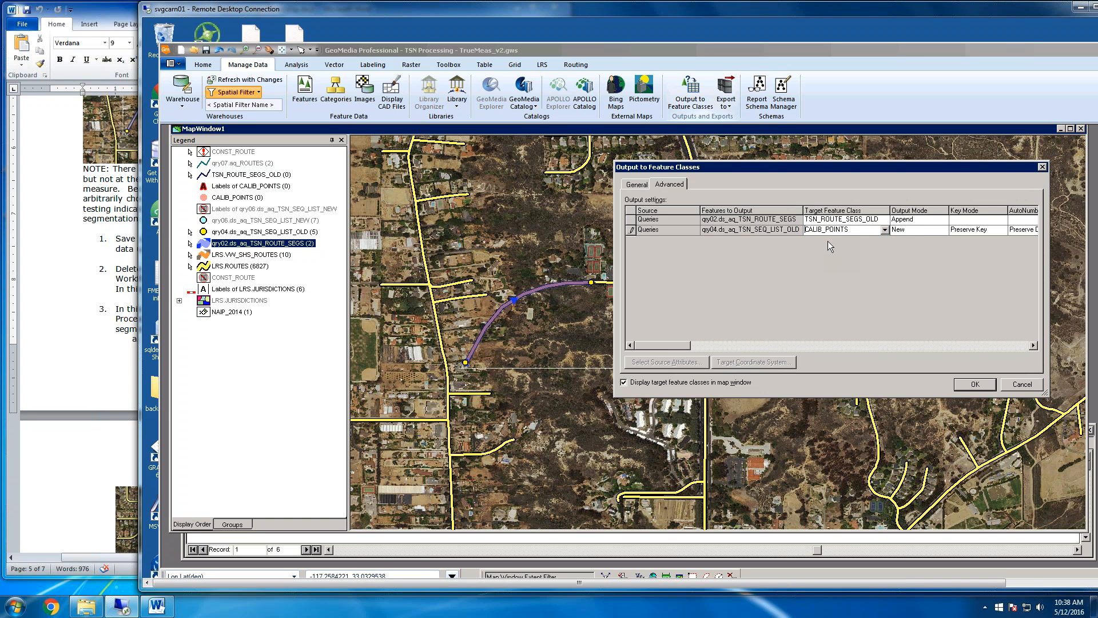
pyautogui.click(922, 230)
pyautogui.click(983, 220)
# Run the output of both queries to their target feature classes, confirming the append and closing the completion message
pyautogui.click(982, 389)
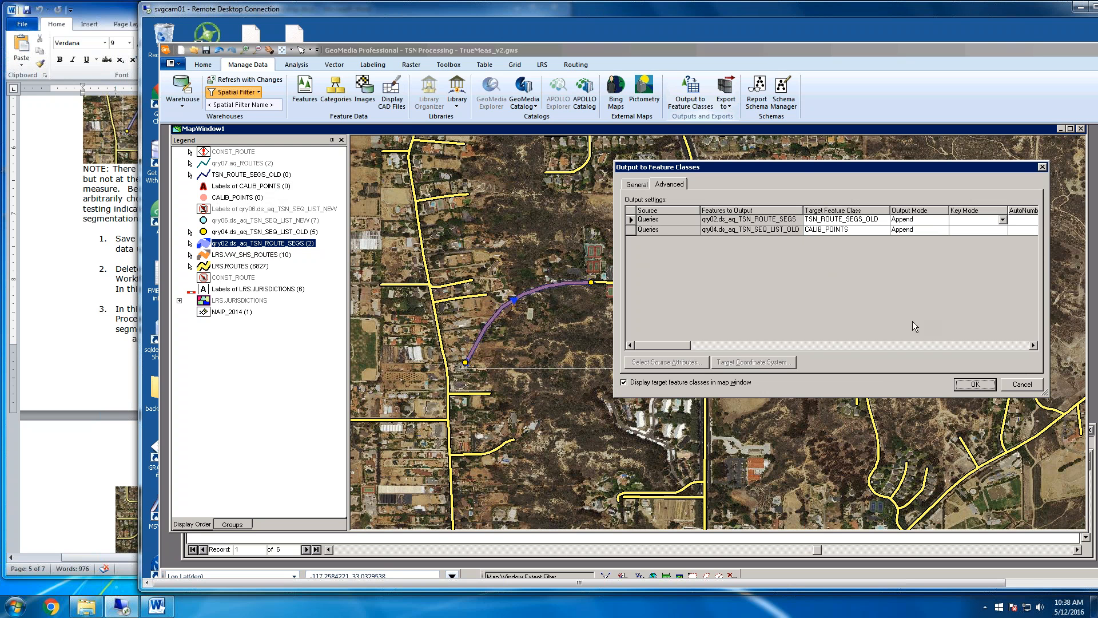
pyautogui.click(972, 386)
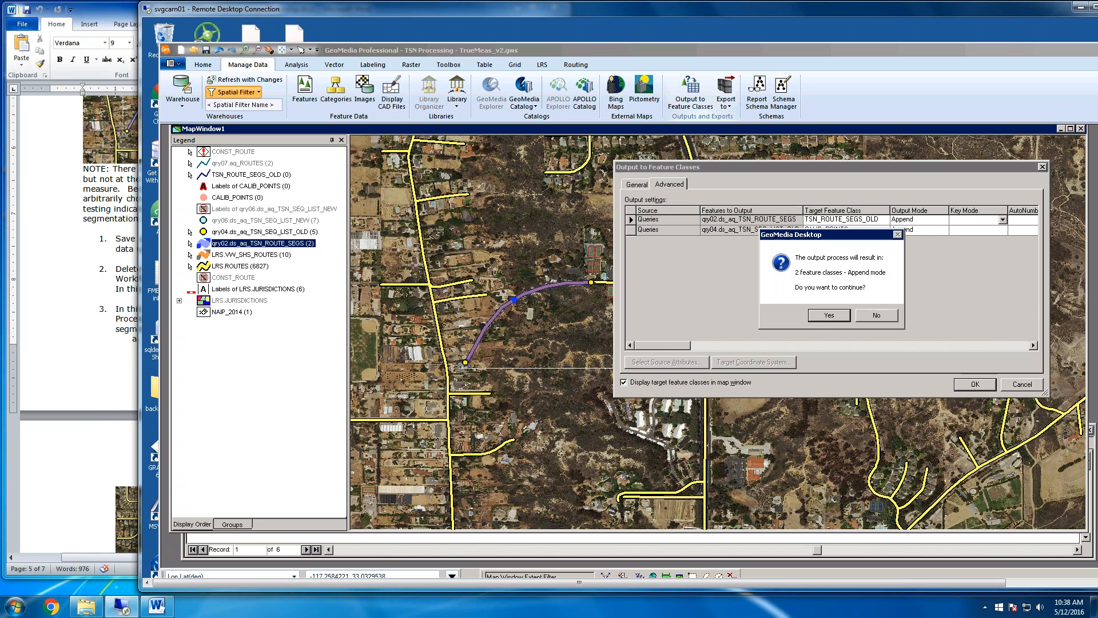
pyautogui.click(831, 318)
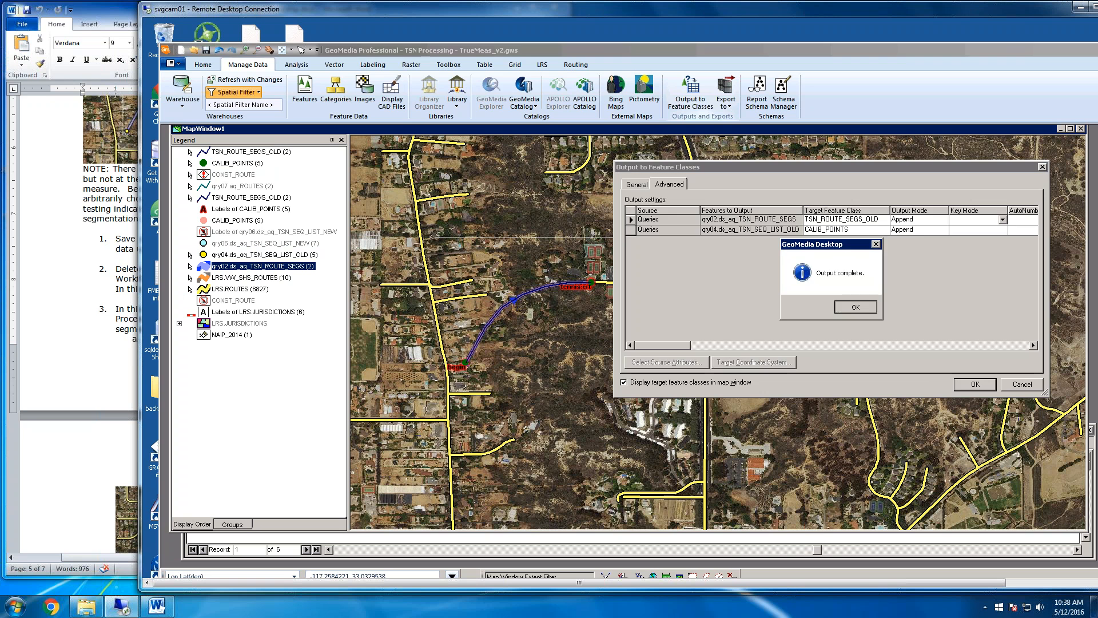
pyautogui.click(855, 306)
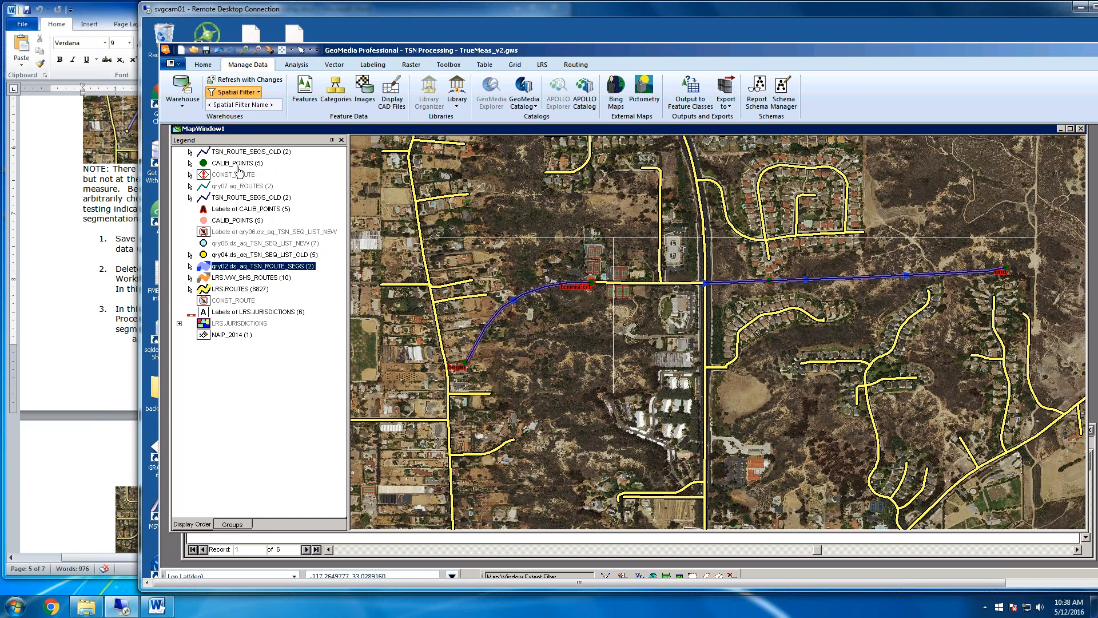
# Turn off display of the lower TSN_ROUTE_SEGS_OLD, Labels of CALIB_POINTS and CALIB_POINTS legend entries
pyautogui.click(505, 312)
pyautogui.click(242, 200)
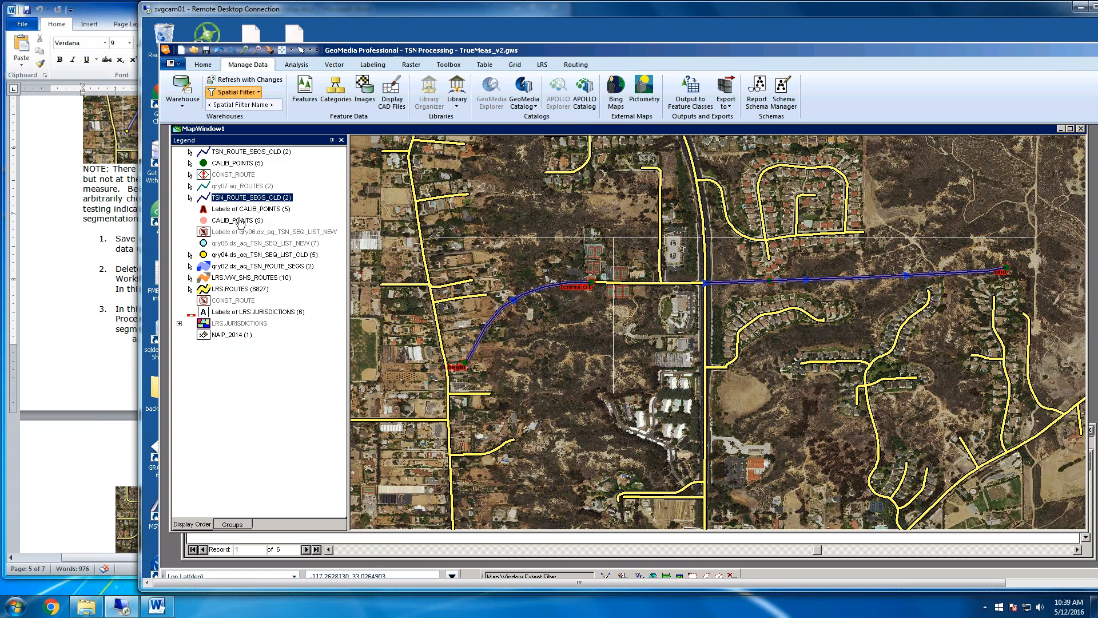
pyautogui.keyDown('shift'); pyautogui.click(240, 222); pyautogui.keyUp('shift')
pyautogui.rightClick(240, 222)
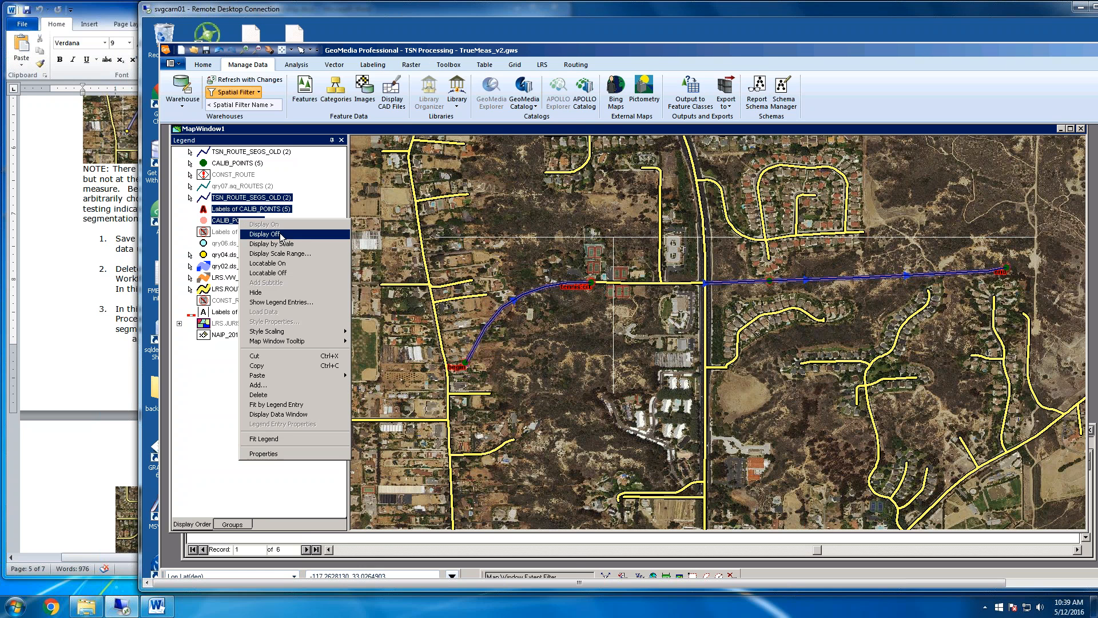
pyautogui.click(243, 236)
# Switch to the Word instructions and review the Workflow 3.1 reference in step 1 and the deletion described in step 2
pyautogui.click(98, 295)
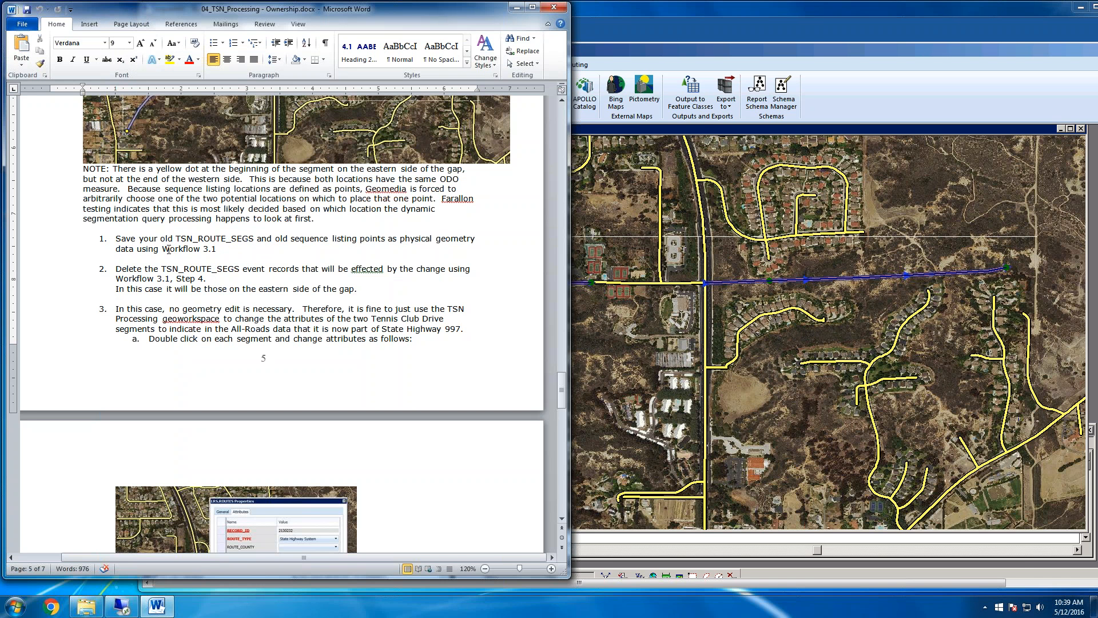
pyautogui.moveTo(166, 246); pyautogui.dragTo(220, 247)
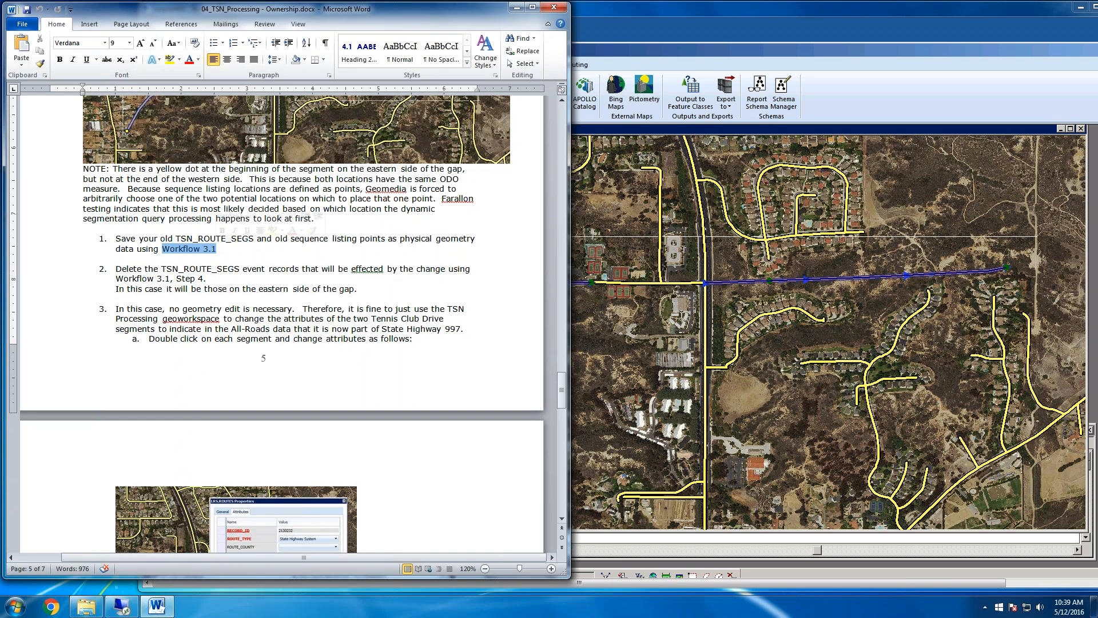
pyautogui.click(252, 254)
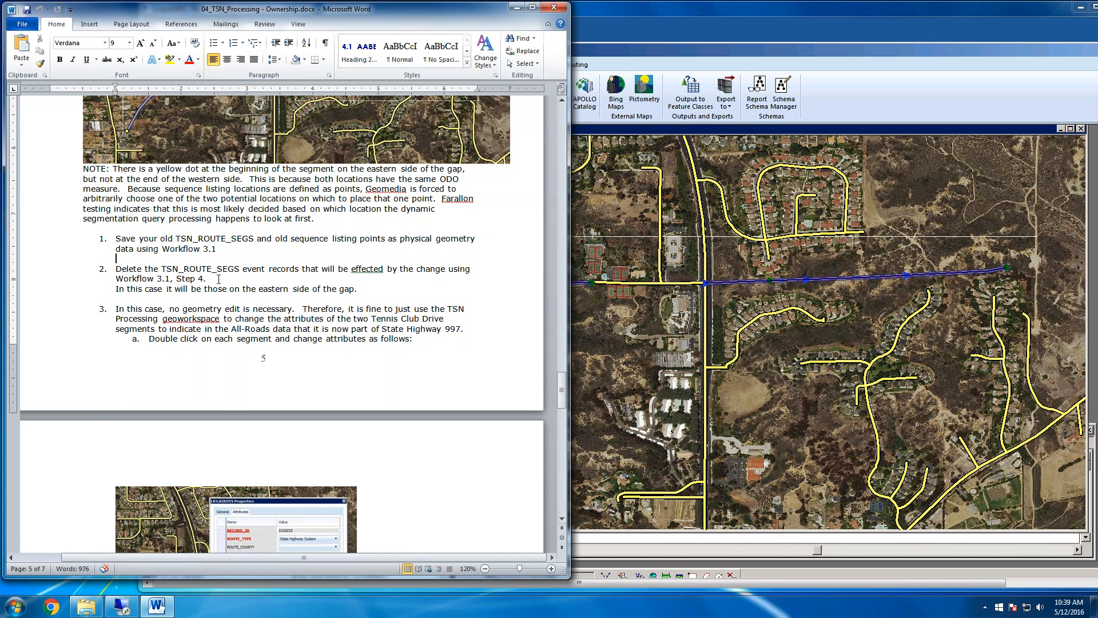
# Switch back to GeoMedia and make the hidden TSN_ROUTE_SEGS_OLD, Labels of CALIB_POINTS and CALIB_POINTS entries non-locatable
pyautogui.click(755, 48)
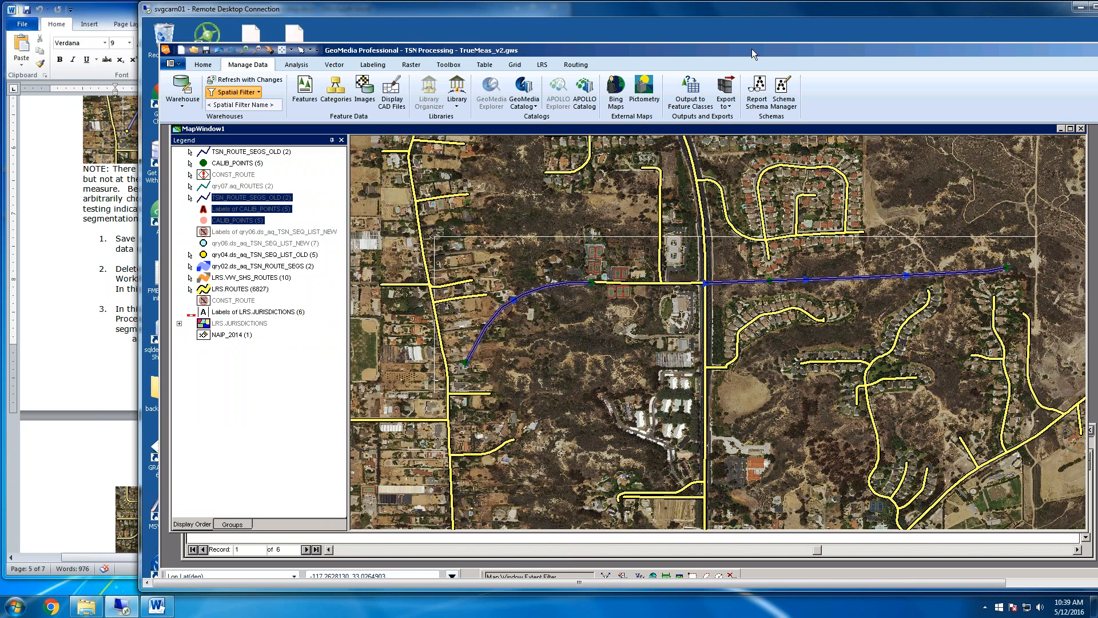
pyautogui.rightClick(228, 208)
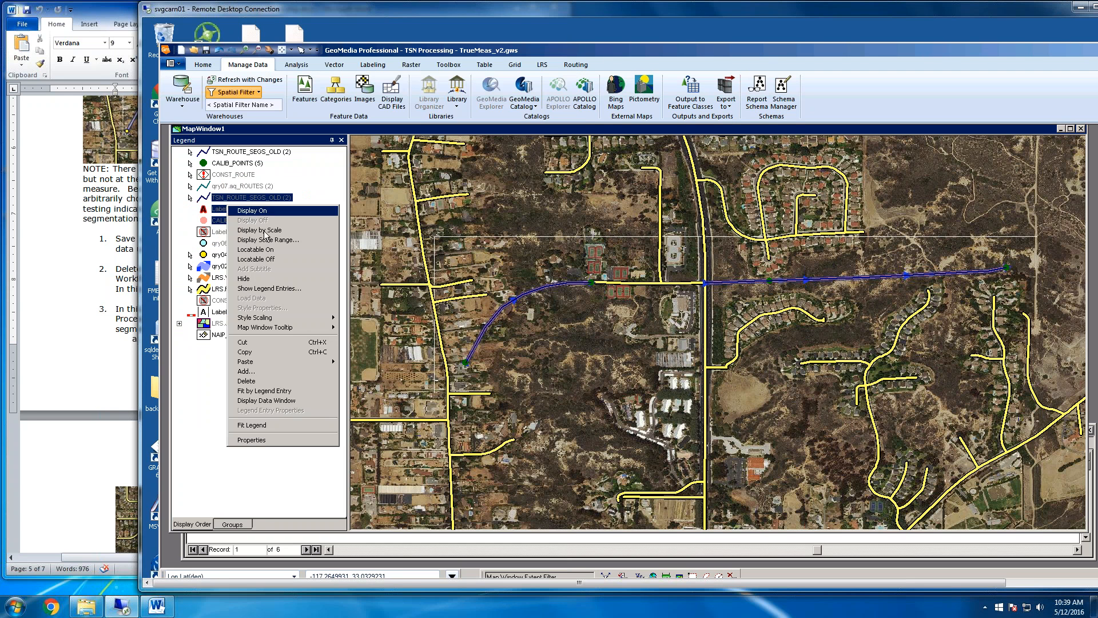
pyautogui.click(256, 259)
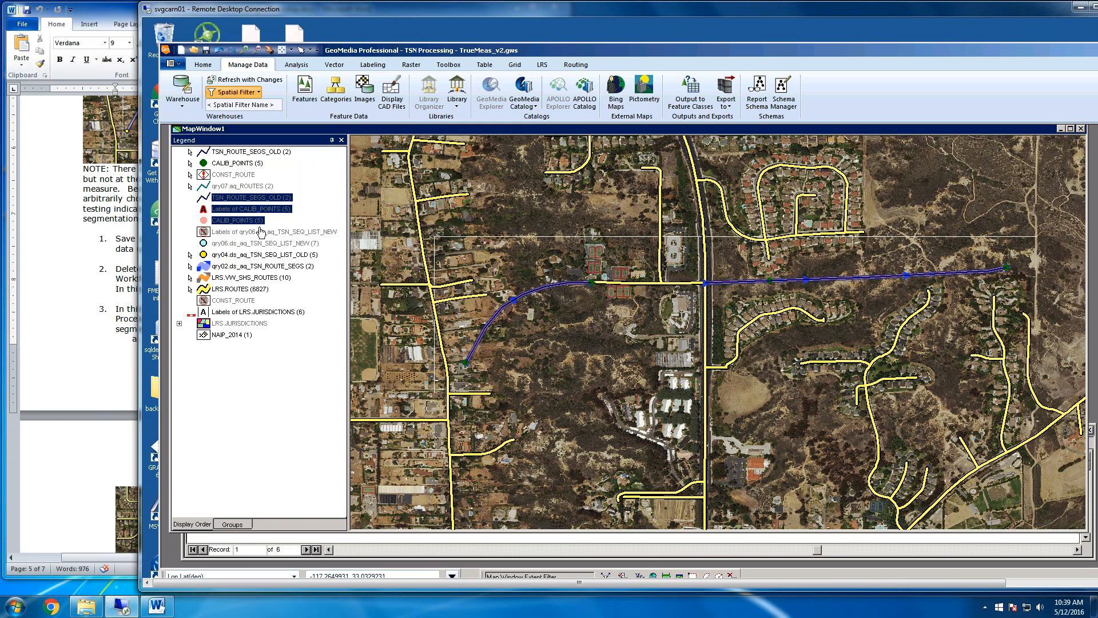
# Delete the upper CALIB_POINTS entry with the green point symbol from the legend and confirm
pyautogui.click(243, 162)
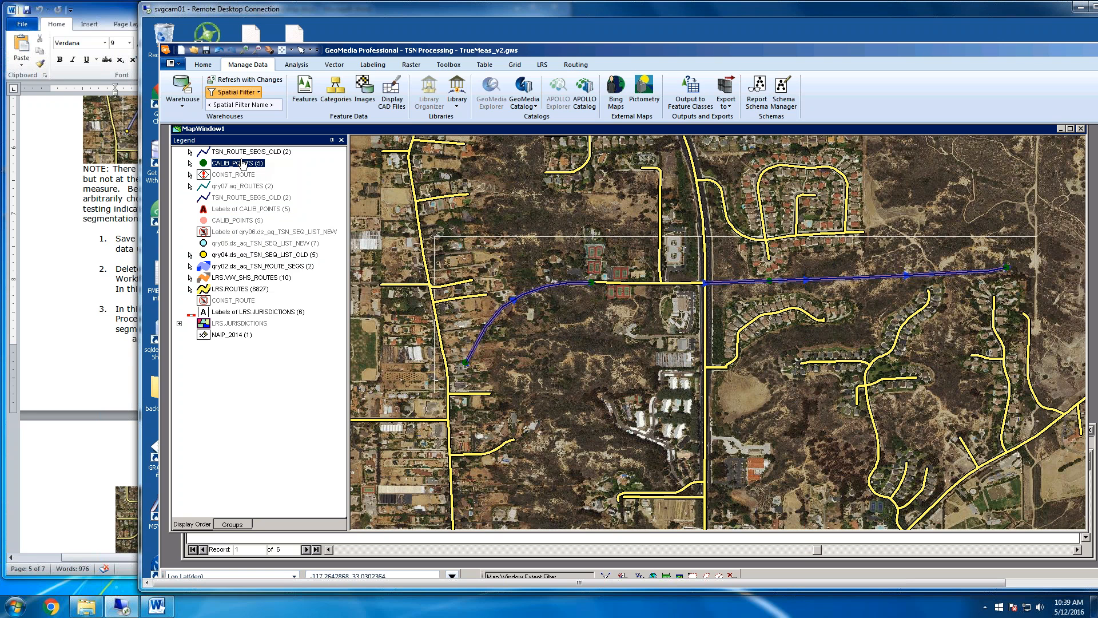
pyautogui.rightClick(244, 162)
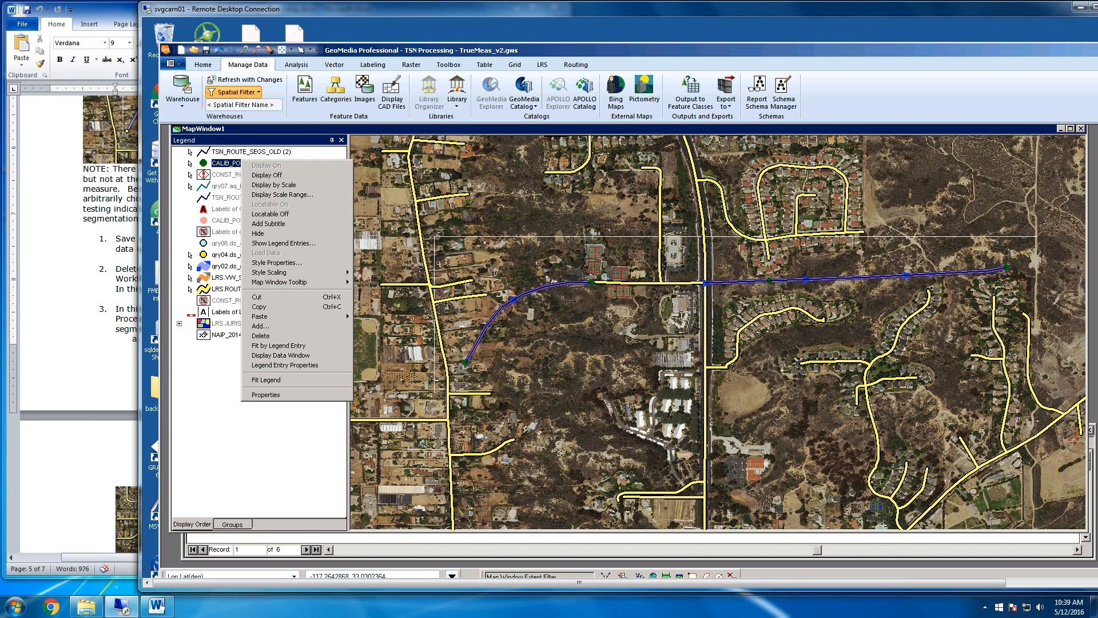
pyautogui.click(288, 339)
pyautogui.click(678, 350)
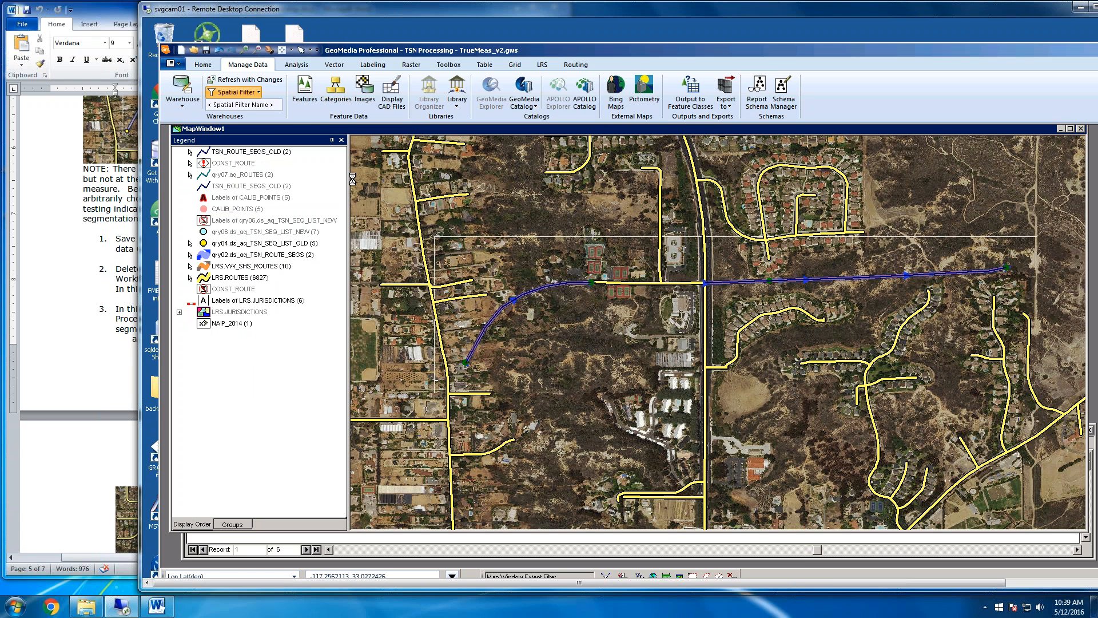
# Delete the uppermost TSN_ROUTE_SEGS_OLD entry from the legend and confirm
pyautogui.click(278, 153)
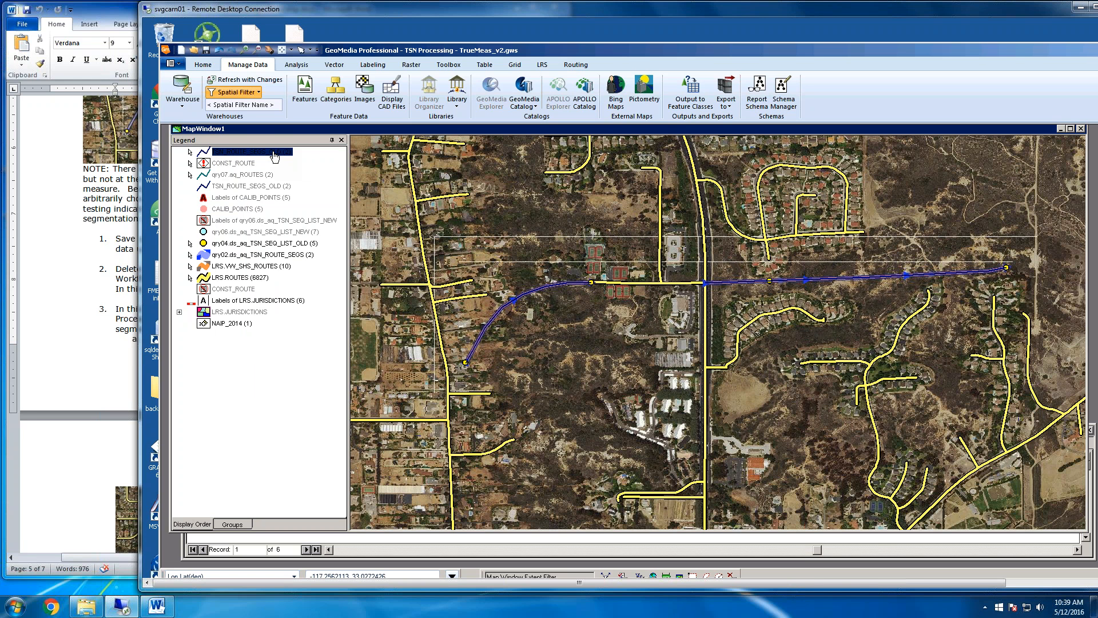
pyautogui.rightClick(277, 153)
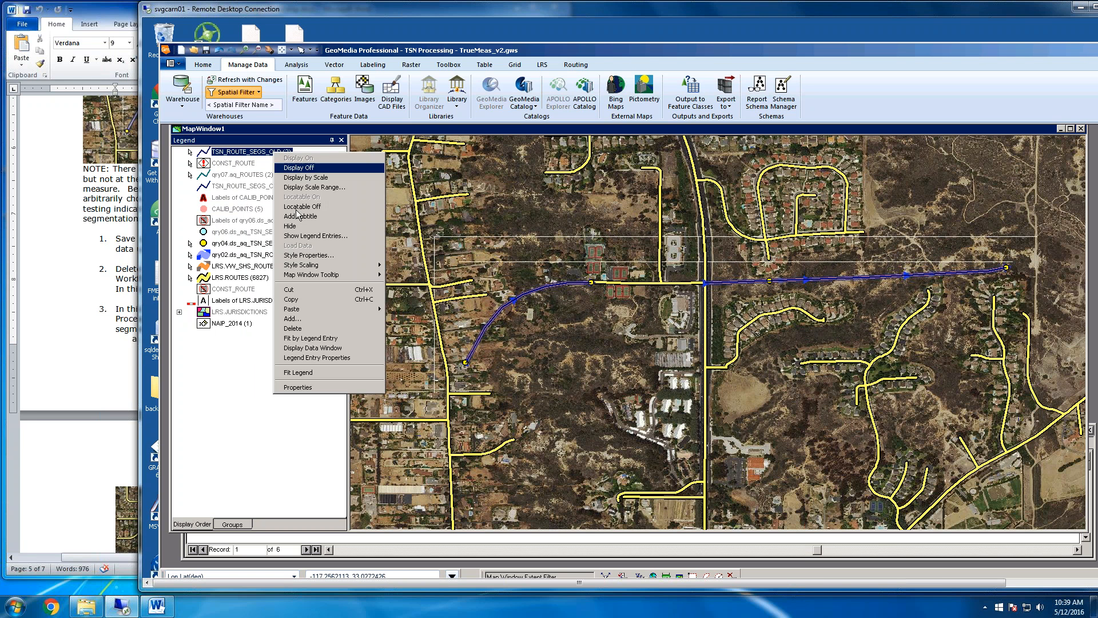
pyautogui.click(306, 329)
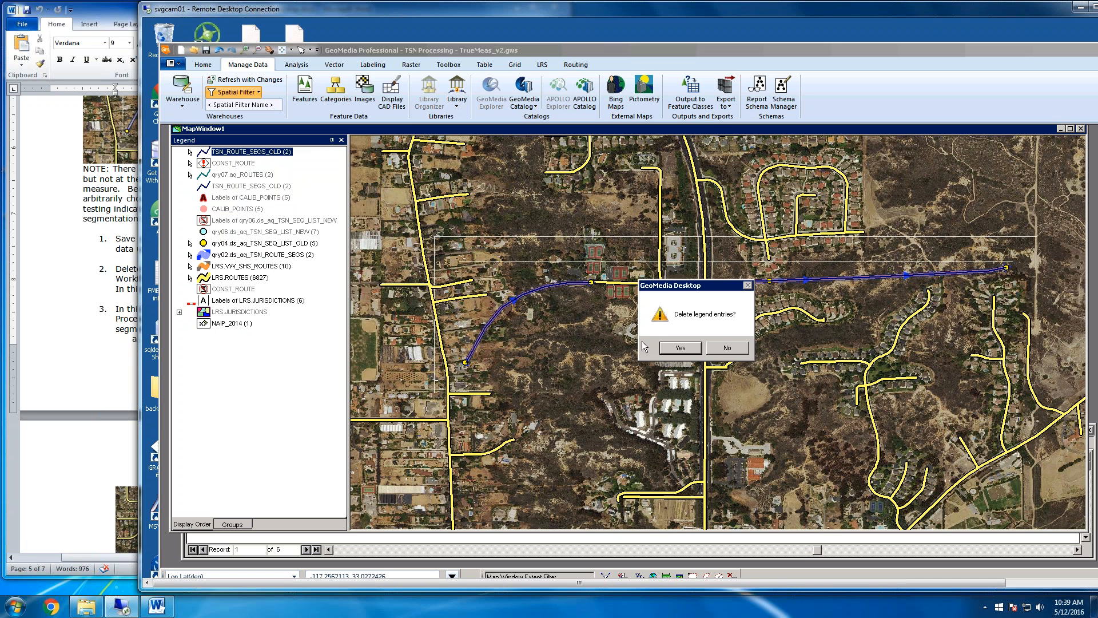
pyautogui.click(676, 348)
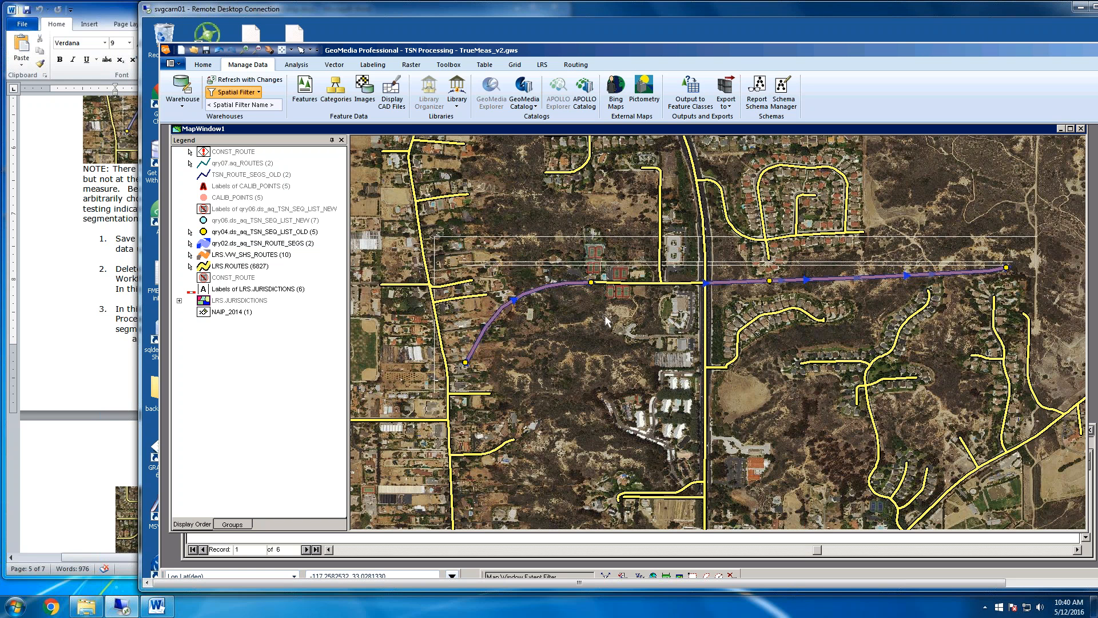
# Examine the route features overlapping east of the gap, comparing the qry02 segments, LRS.VW_SHS_ROUTES and LRS.ROUTES legend entries
pyautogui.click(732, 282)
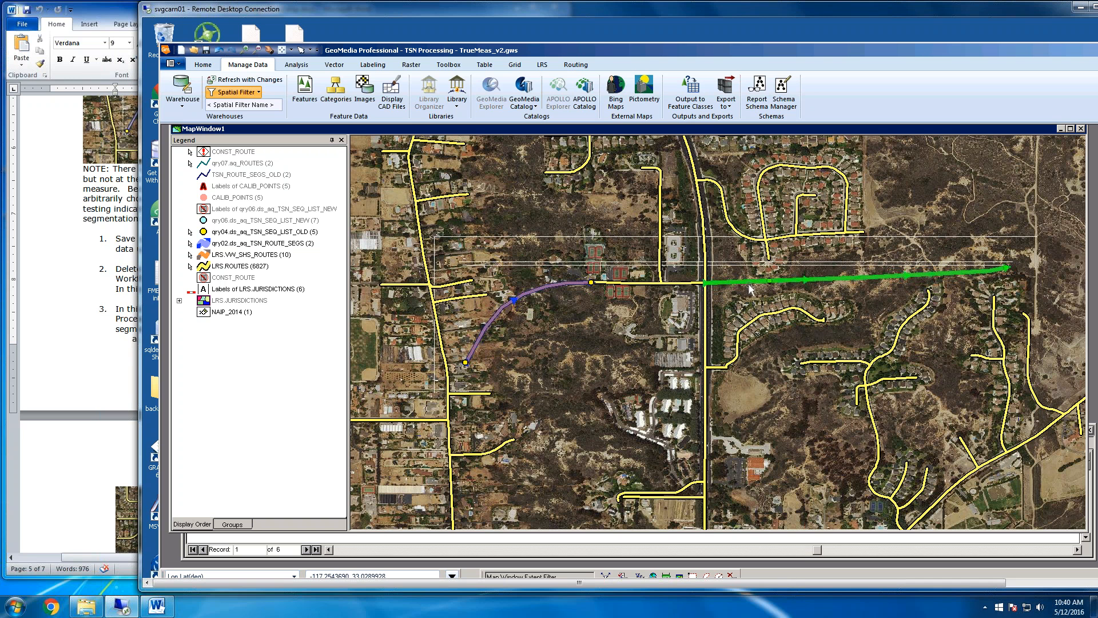
pyautogui.click(736, 301)
pyautogui.click(225, 255)
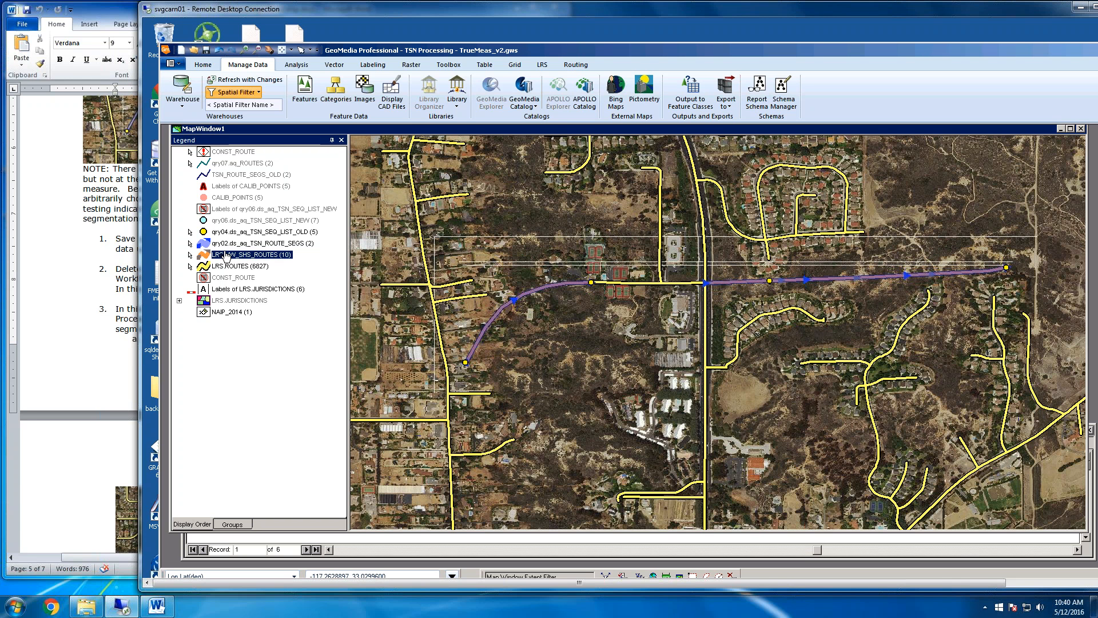
pyautogui.click(229, 267)
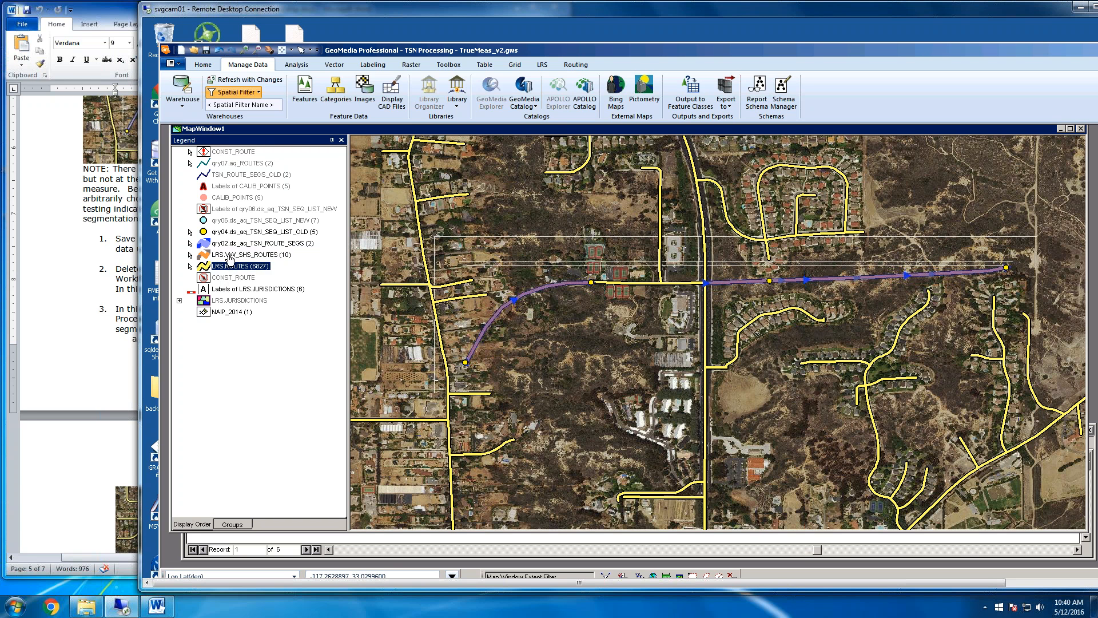
pyautogui.keyDown('shift'); pyautogui.click(229, 243); pyautogui.keyUp('shift')
pyautogui.rightClick(230, 244)
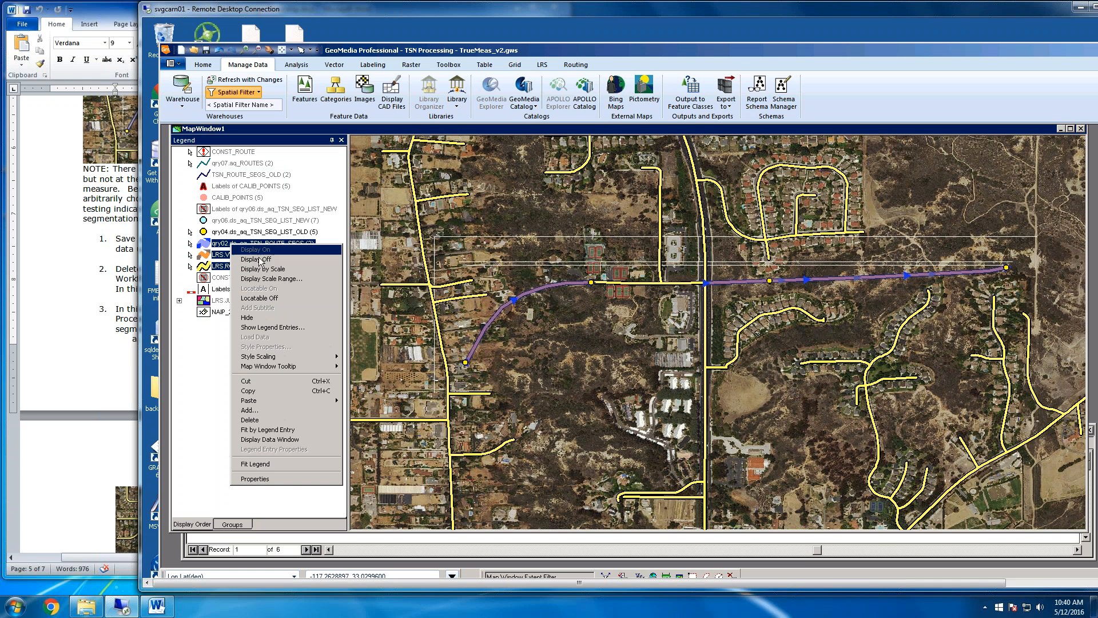
pyautogui.click(223, 255)
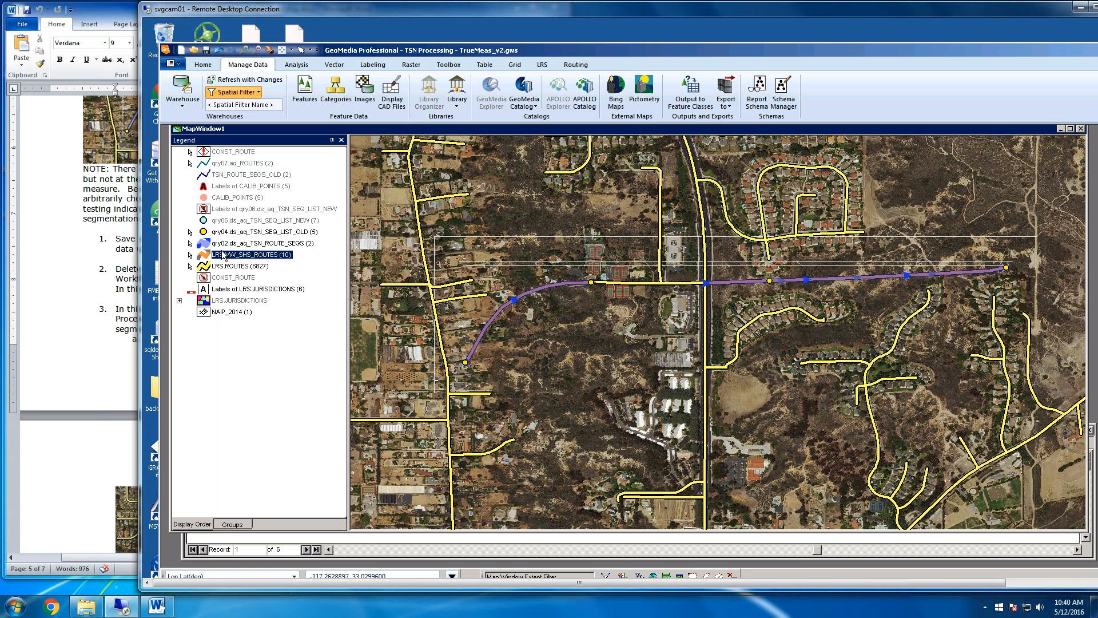
pyautogui.click(229, 243)
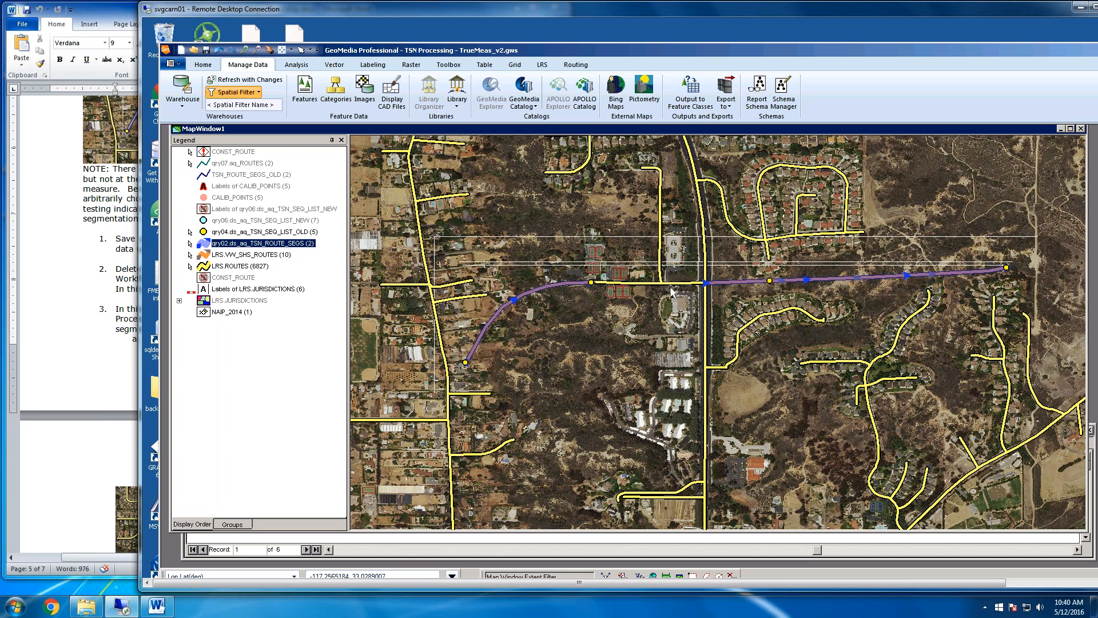
# Delete the qry02.ds_aq_TSN_ROUTE_SEGS segment on the eastern side of the gap, confirm, and turn off that query's legend display
pyautogui.click(600, 283)
pyautogui.click(708, 282)
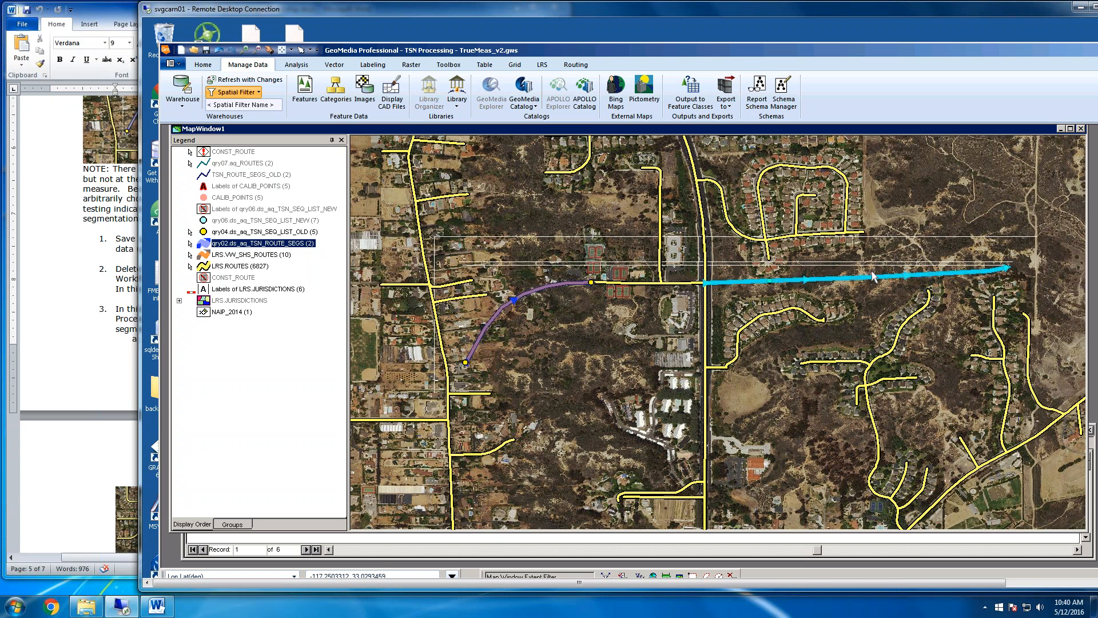
pyautogui.click(800, 280)
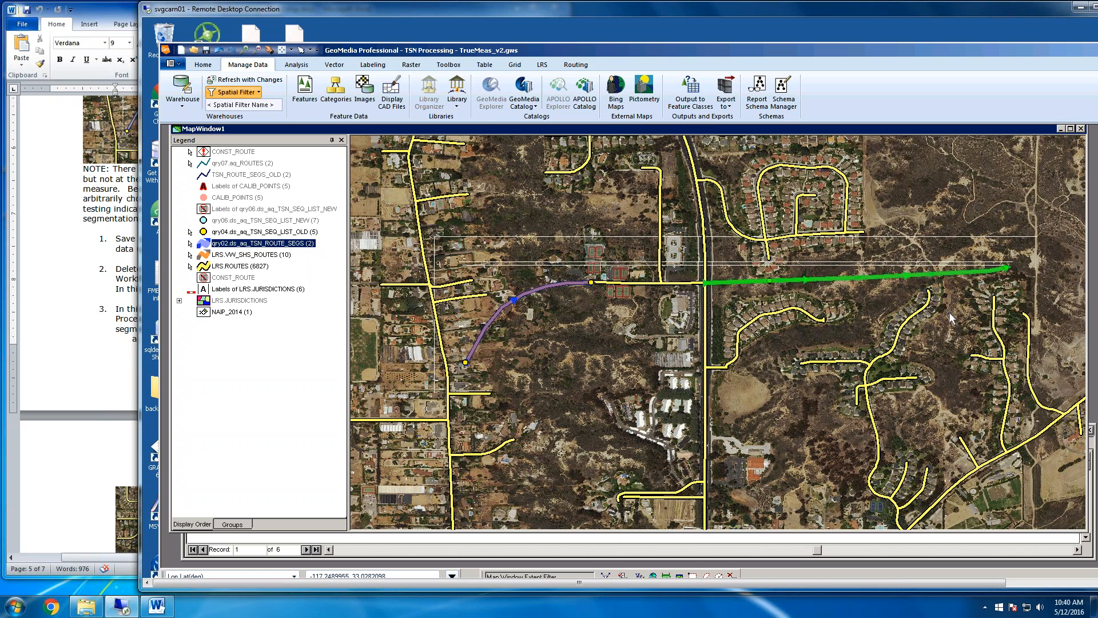
pyautogui.click(203, 65)
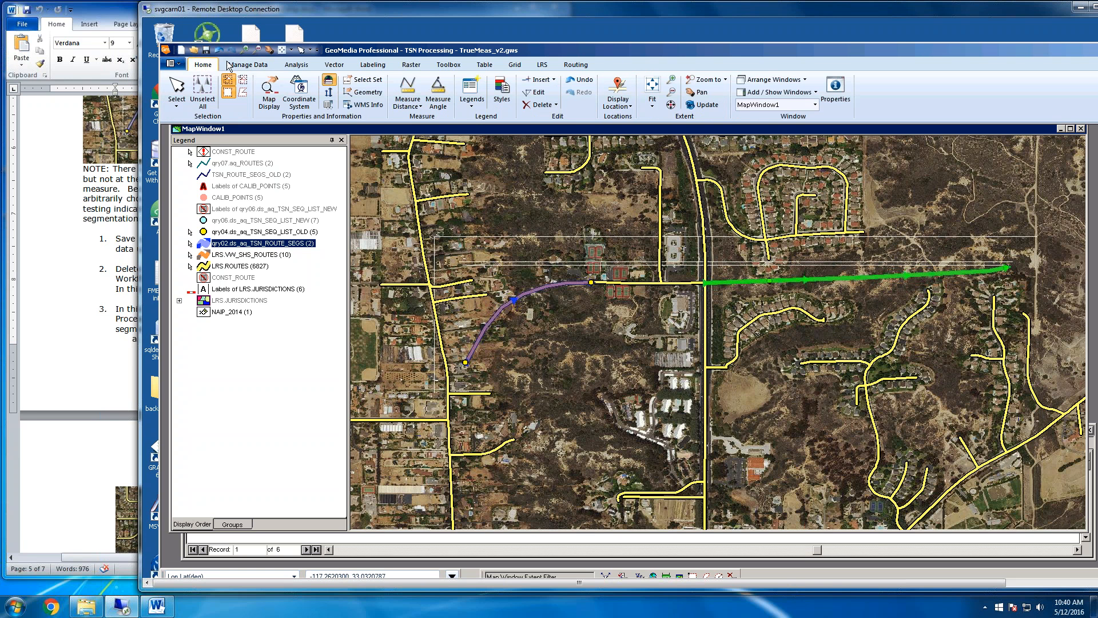
pyautogui.click(540, 106)
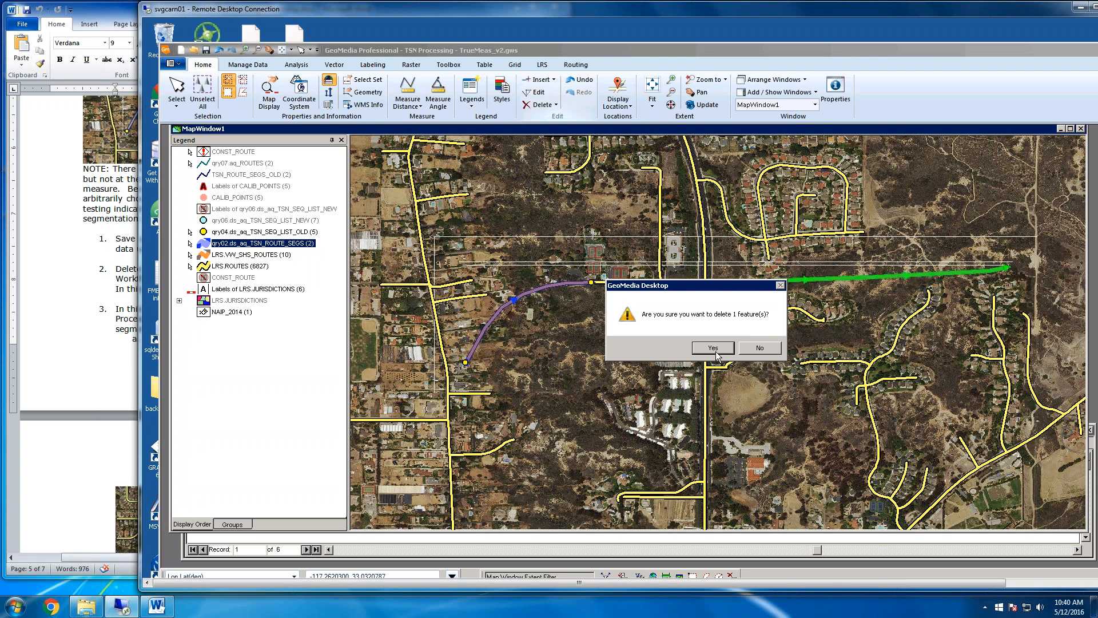
pyautogui.click(713, 348)
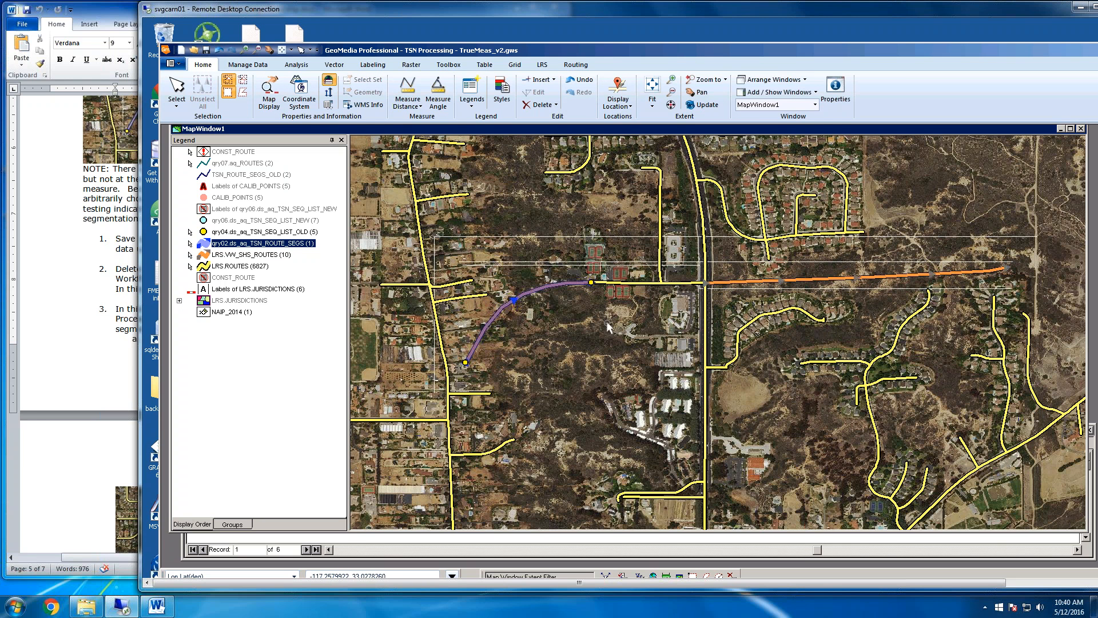
pyautogui.rightClick(253, 247)
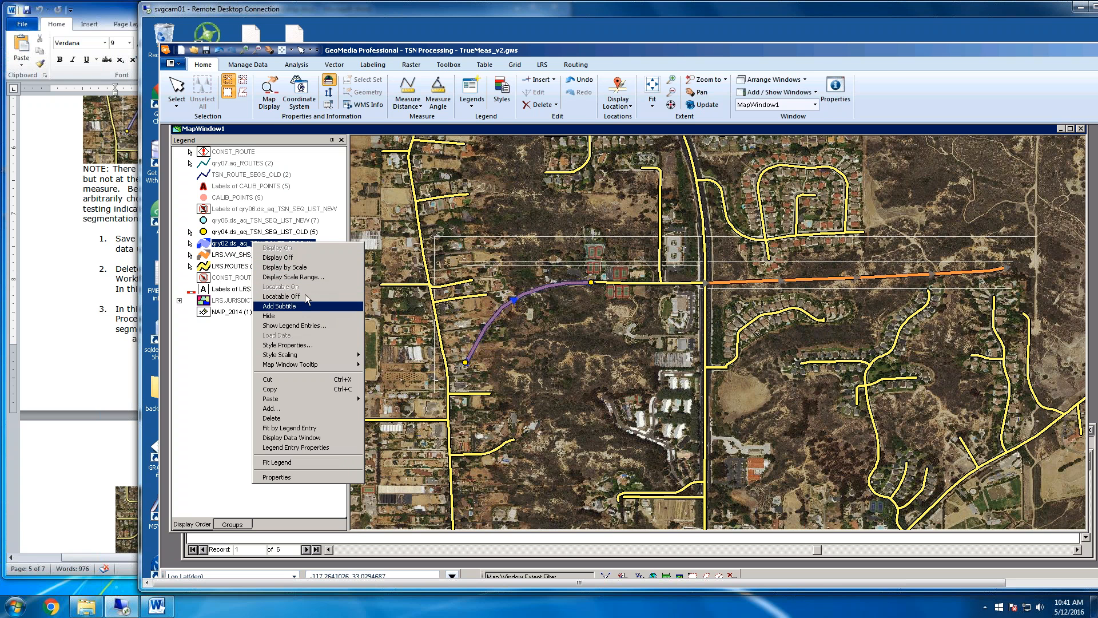
pyautogui.click(294, 258)
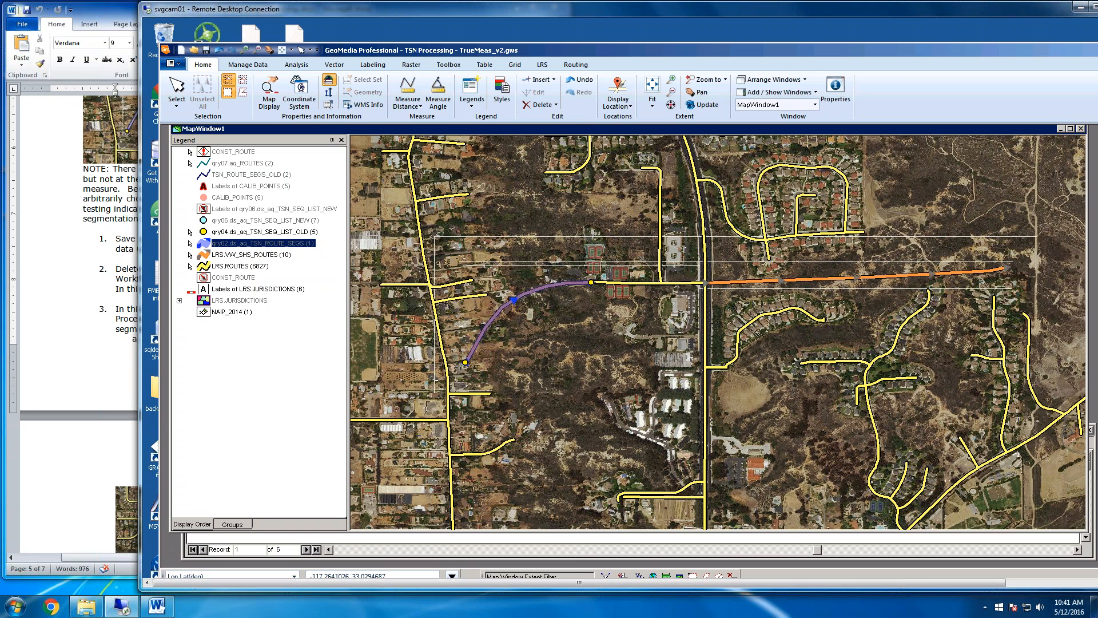
# Review step 3 of the Word instructions on the attribute changes, check the Tennis Club Drive segments on the map, and return to GeoMedia
pyautogui.click(69, 472)
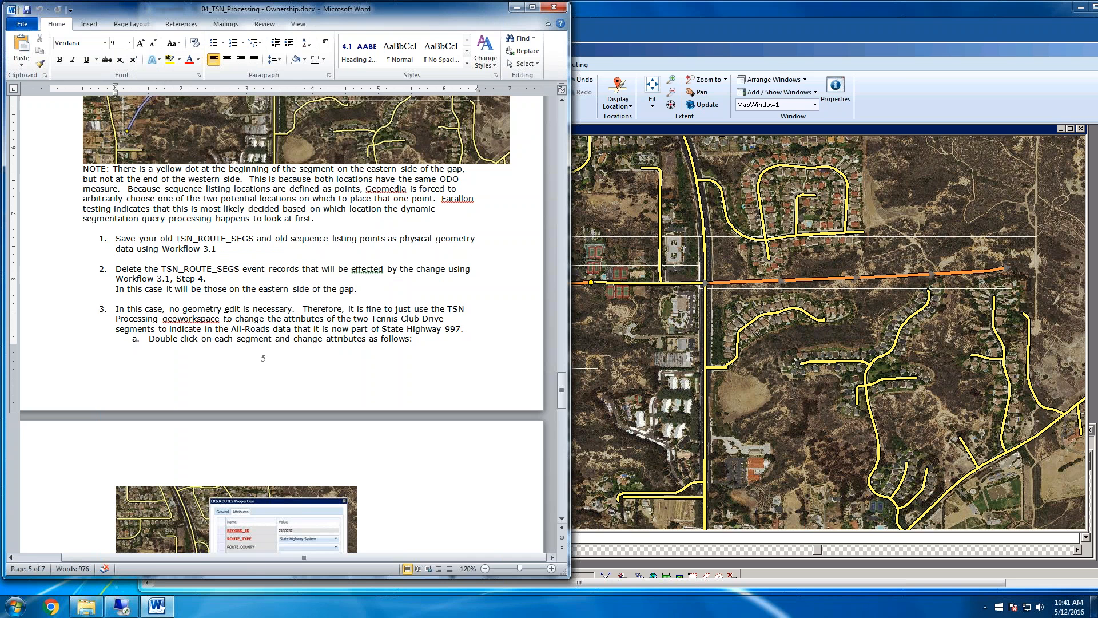
pyautogui.scroll(-10, 275, 346)
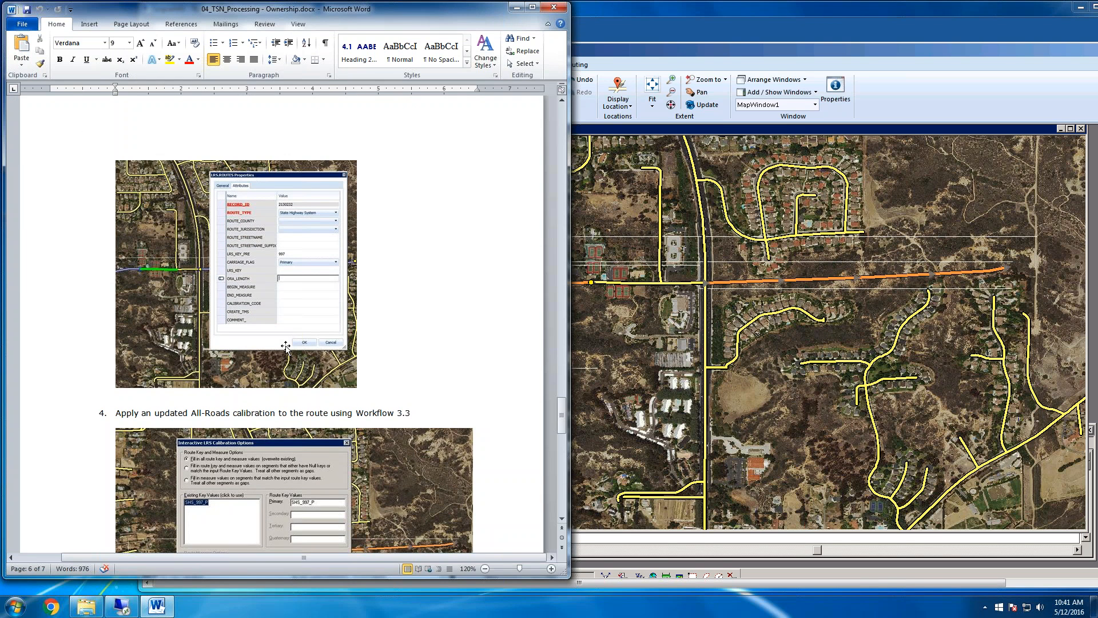
pyautogui.click(600, 325)
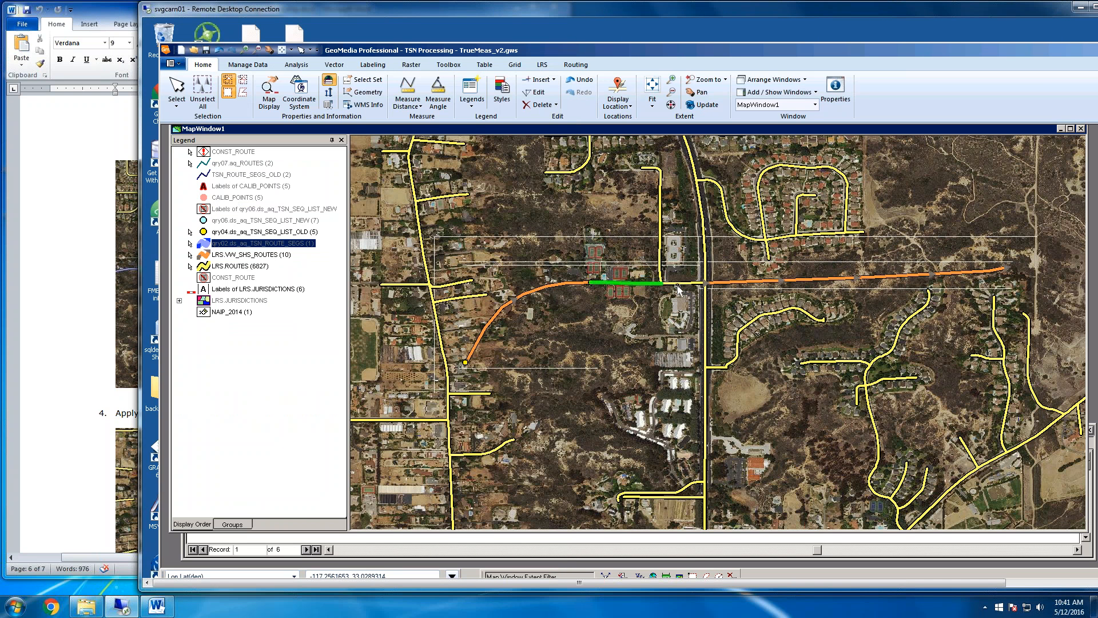
pyautogui.click(637, 300)
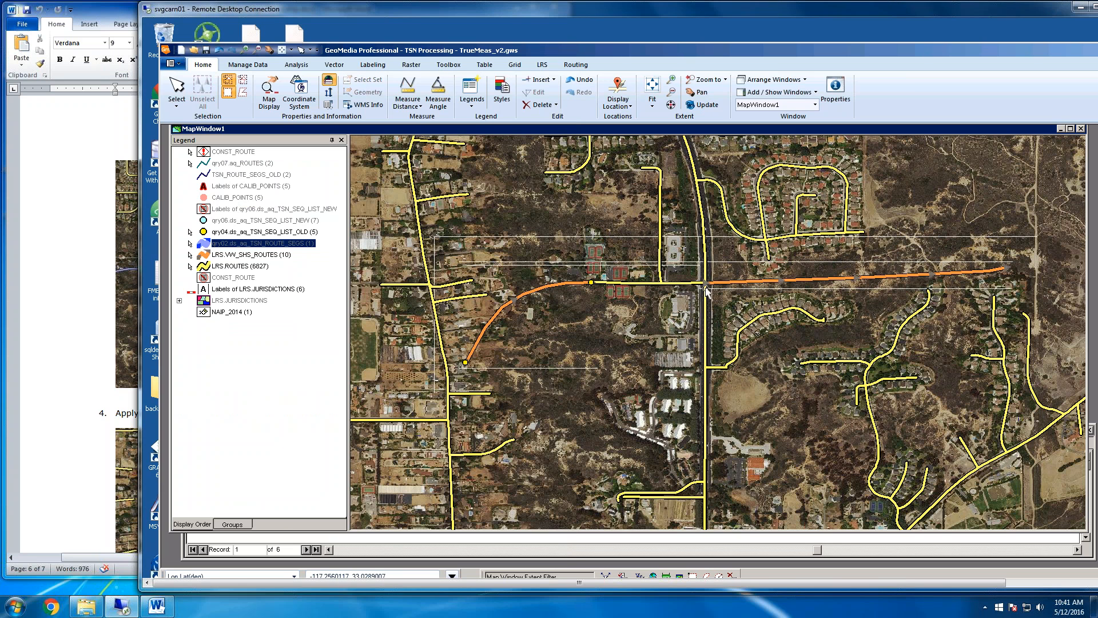
pyautogui.click(95, 390)
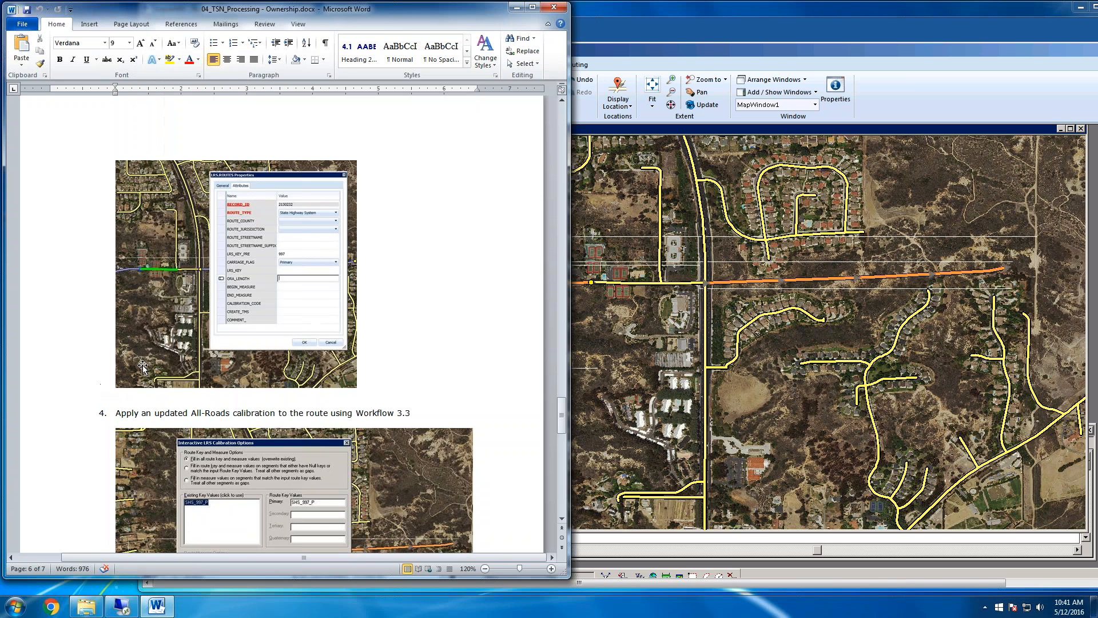
pyautogui.scroll(6, 142, 367)
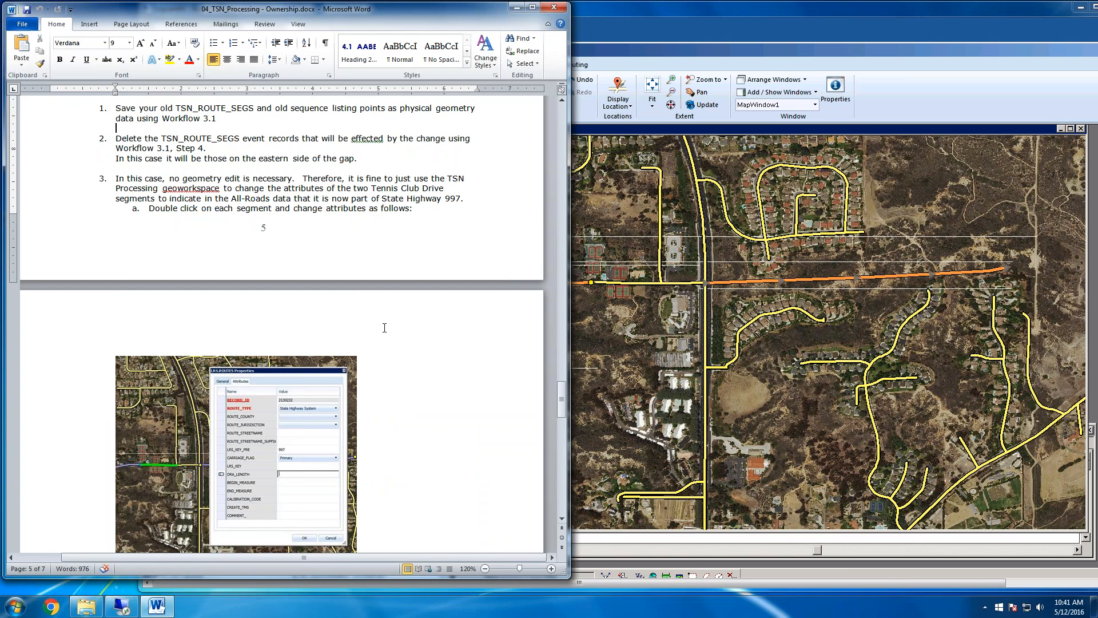
pyautogui.click(622, 303)
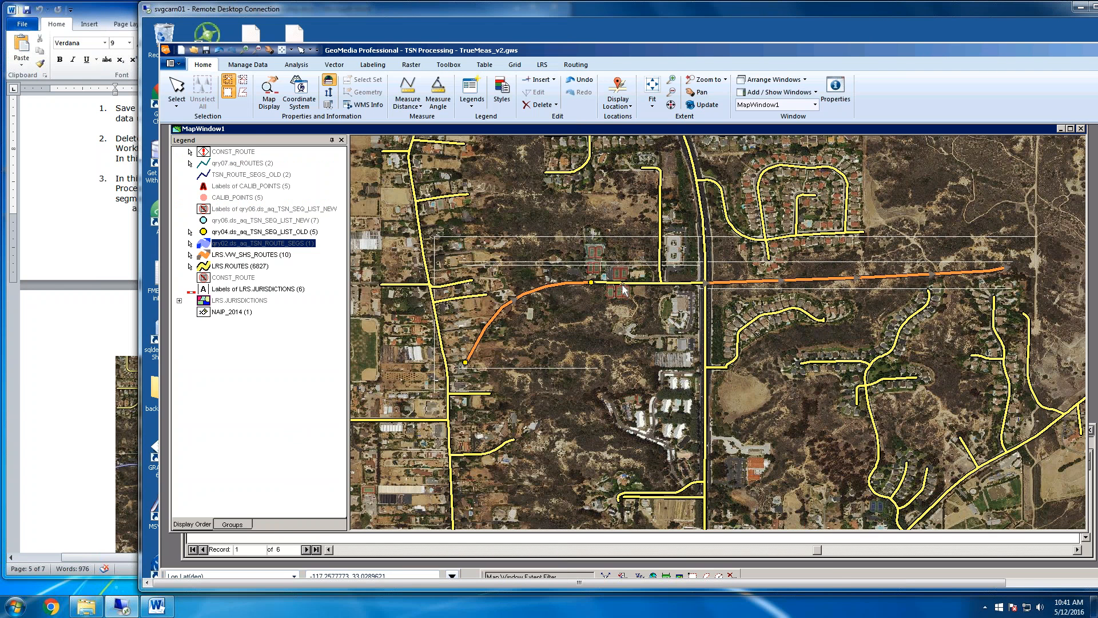
# Check the attributes of the LRS.VW_SHS_ROUTES curve west of the gap, then close them without changes
pyautogui.click(645, 286)
pyautogui.click(678, 283)
pyautogui.click(668, 296)
pyautogui.click(562, 288)
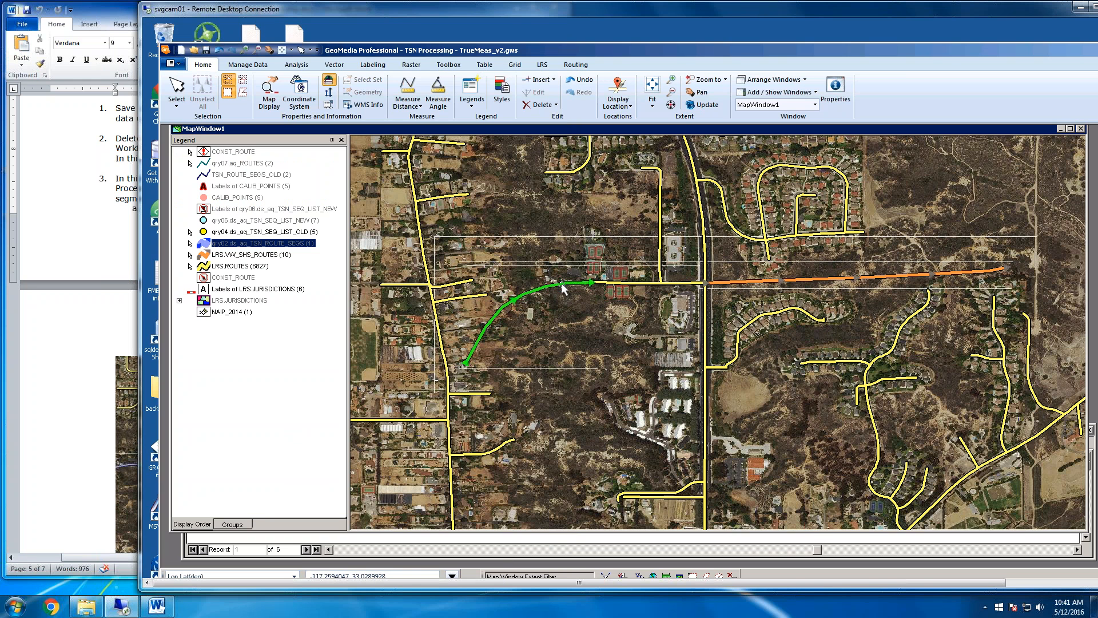
pyautogui.doubleClick(562, 288)
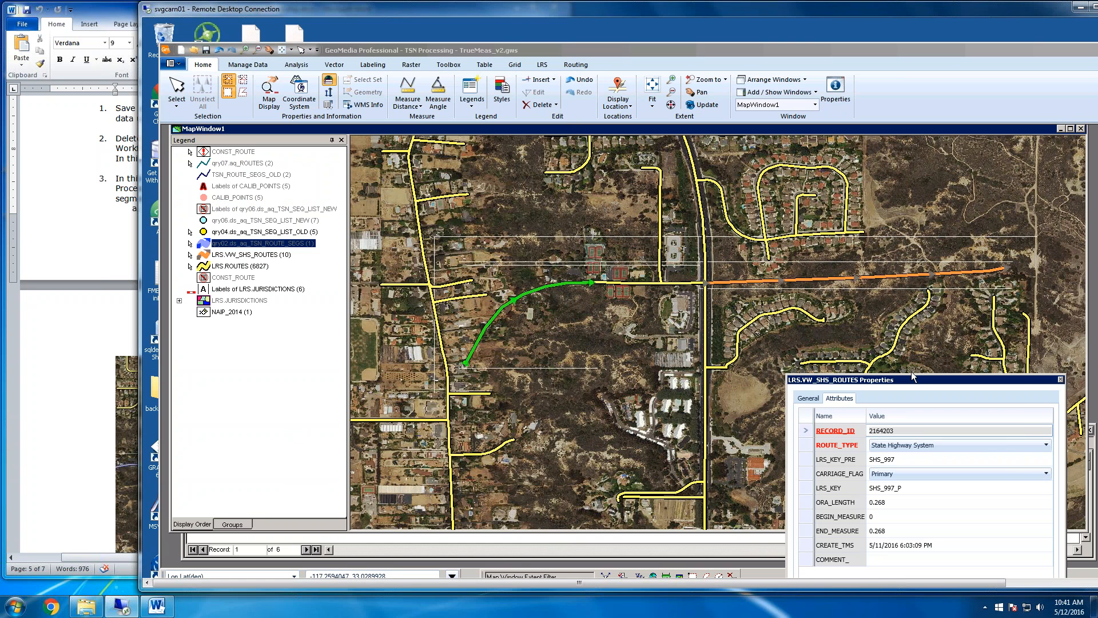
pyautogui.moveTo(912, 377); pyautogui.dragTo(598, 259)
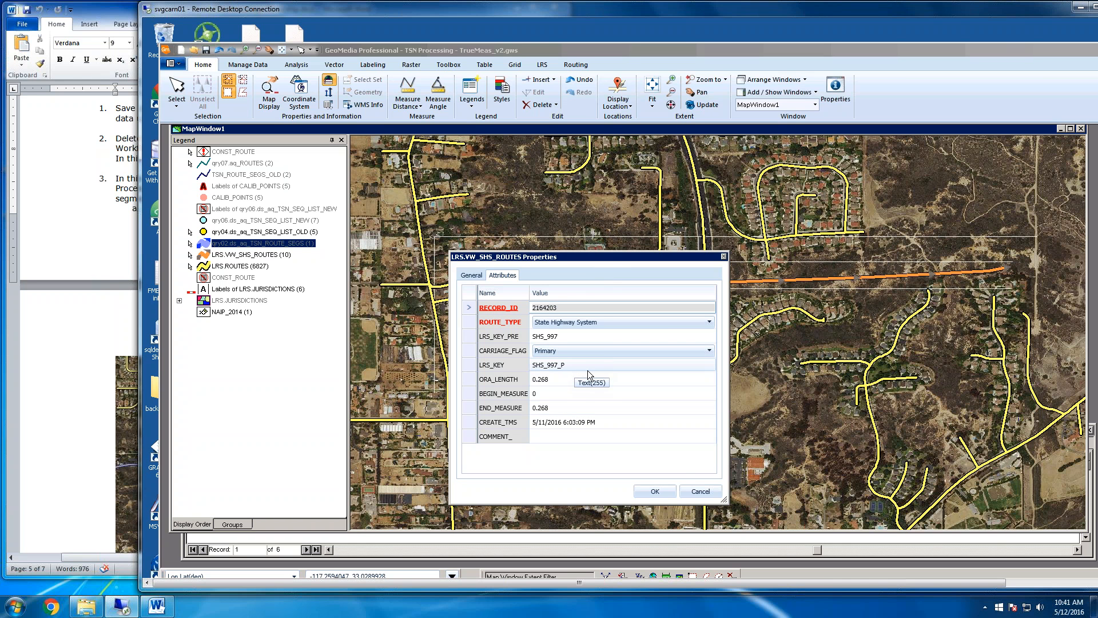
pyautogui.click(700, 491)
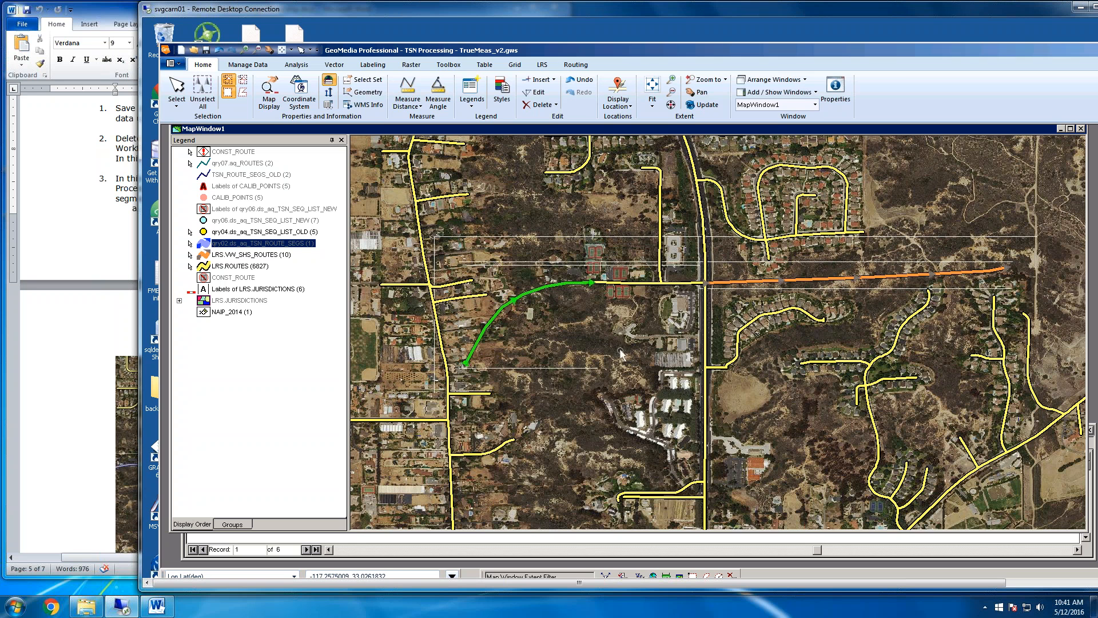
pyautogui.click(621, 354)
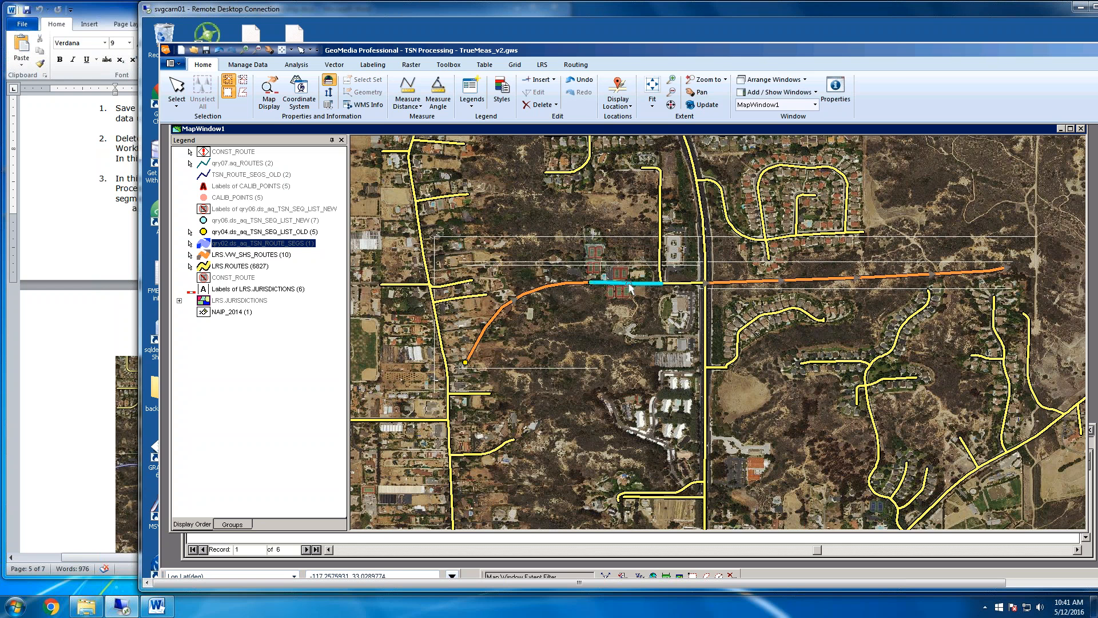
# In the western Tennis Club Drive segment's attributes, set ROUTE_TYPE to State Highway System and LRS_KEY_PRE to 997
pyautogui.click(629, 288)
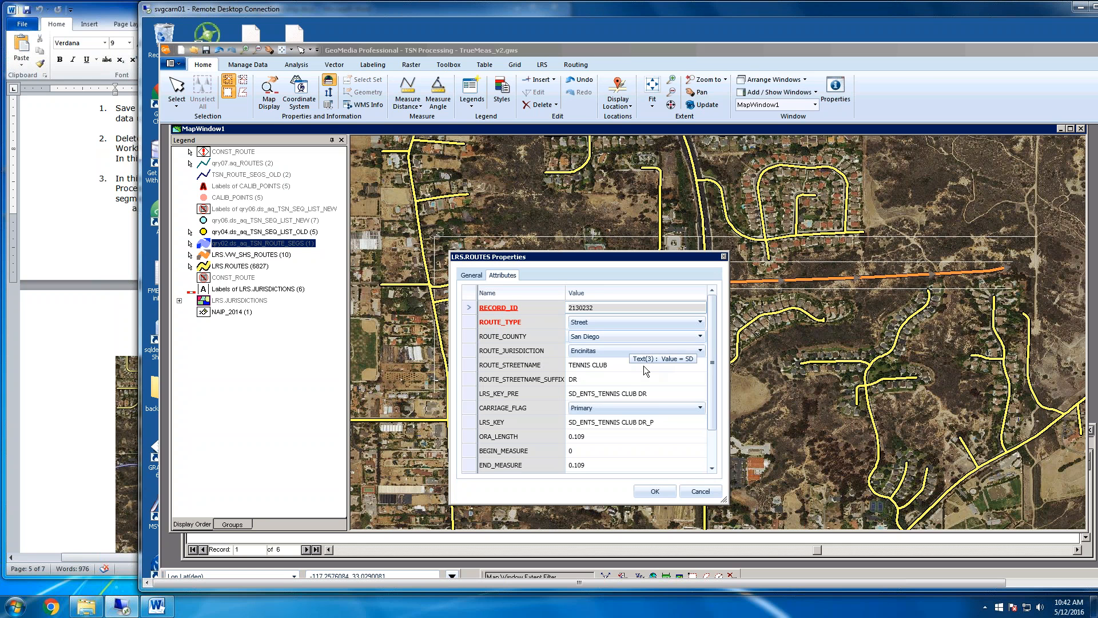
pyautogui.click(702, 323)
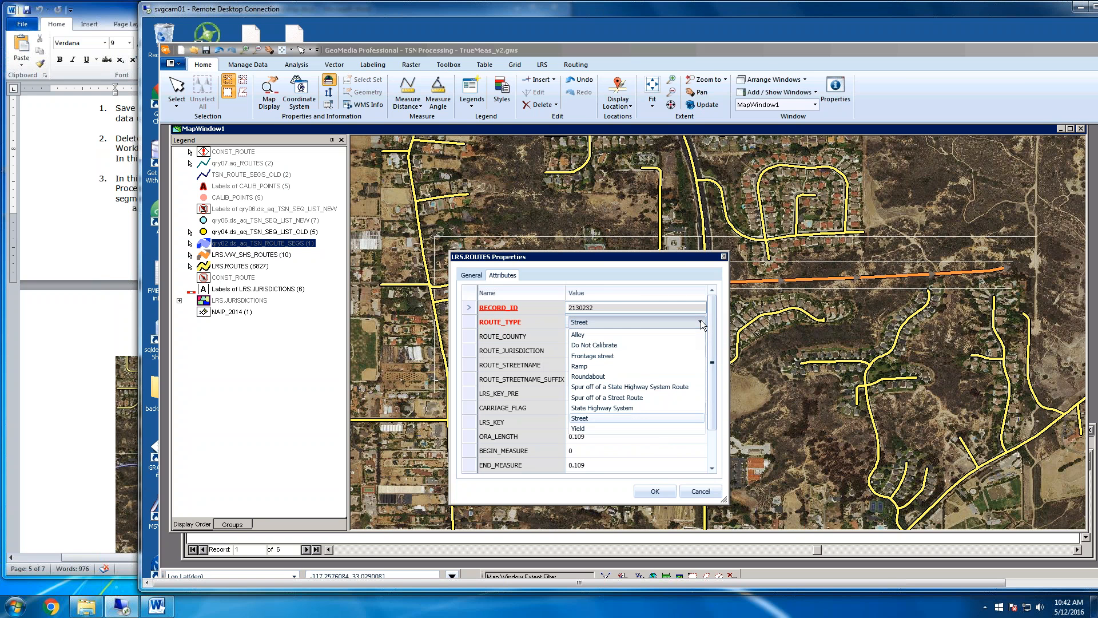
pyautogui.click(634, 408)
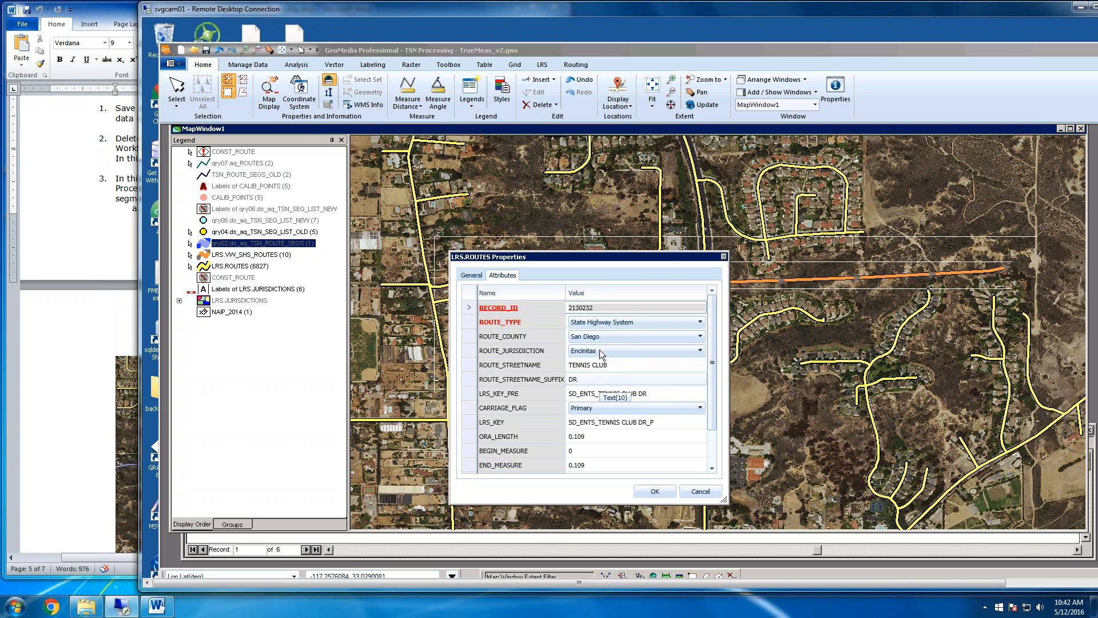
pyautogui.click(651, 393)
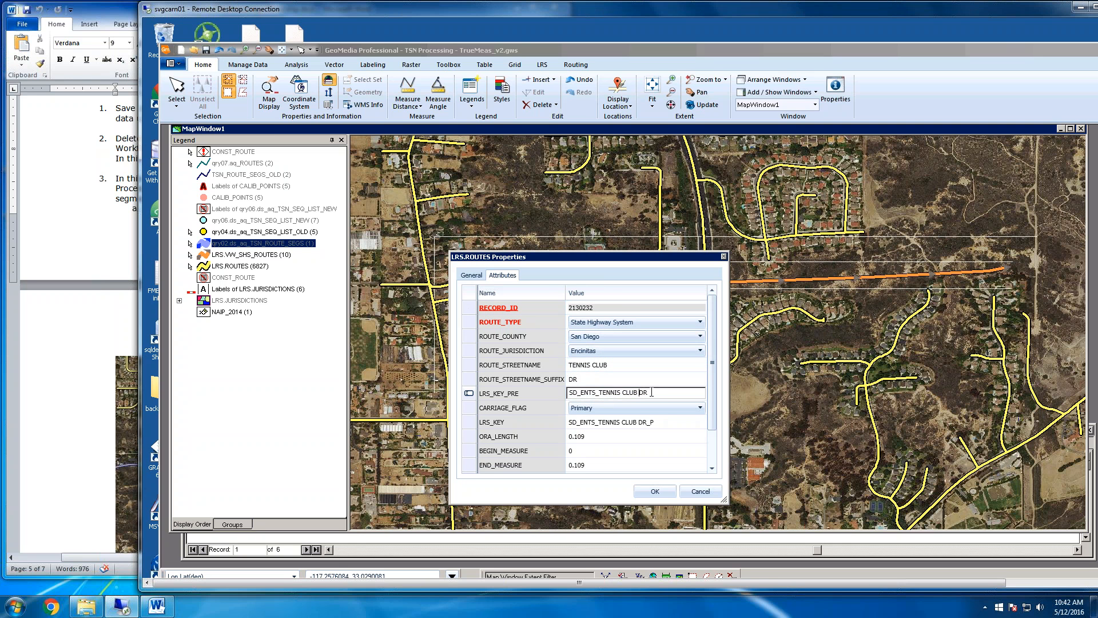
pyautogui.moveTo(652, 393); pyautogui.dragTo(518, 392)
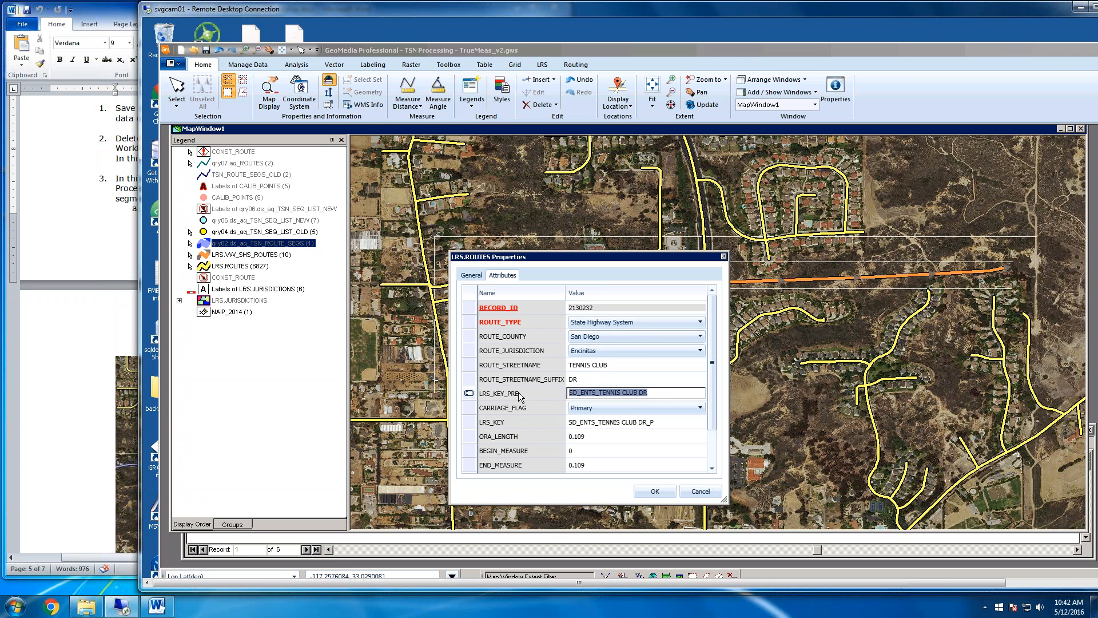
pyautogui.press('BackSpace')
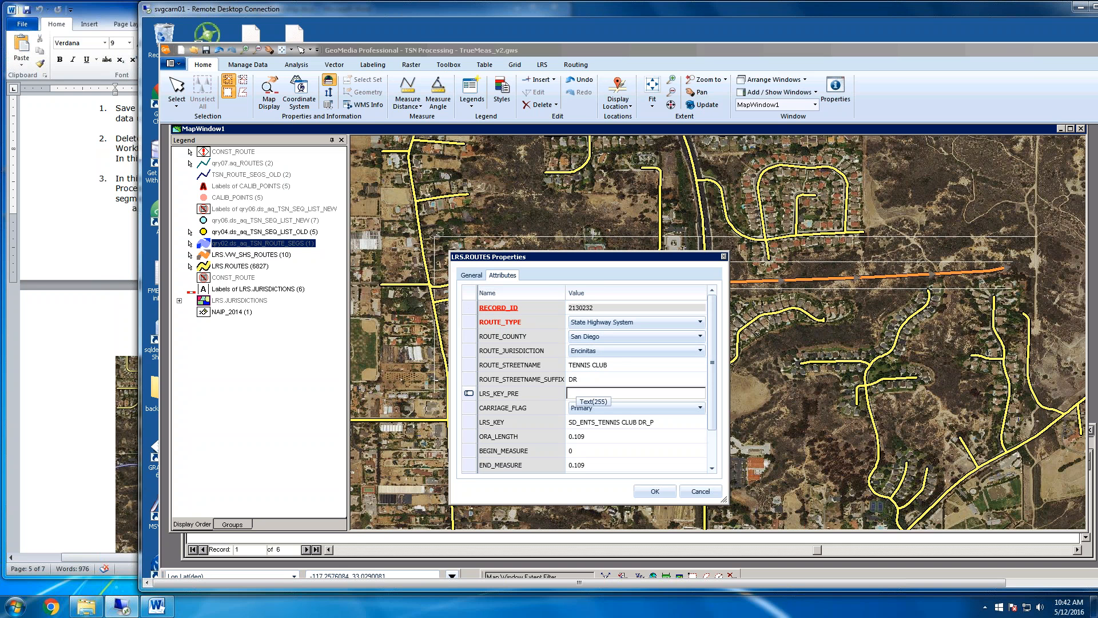
pyautogui.write('997')
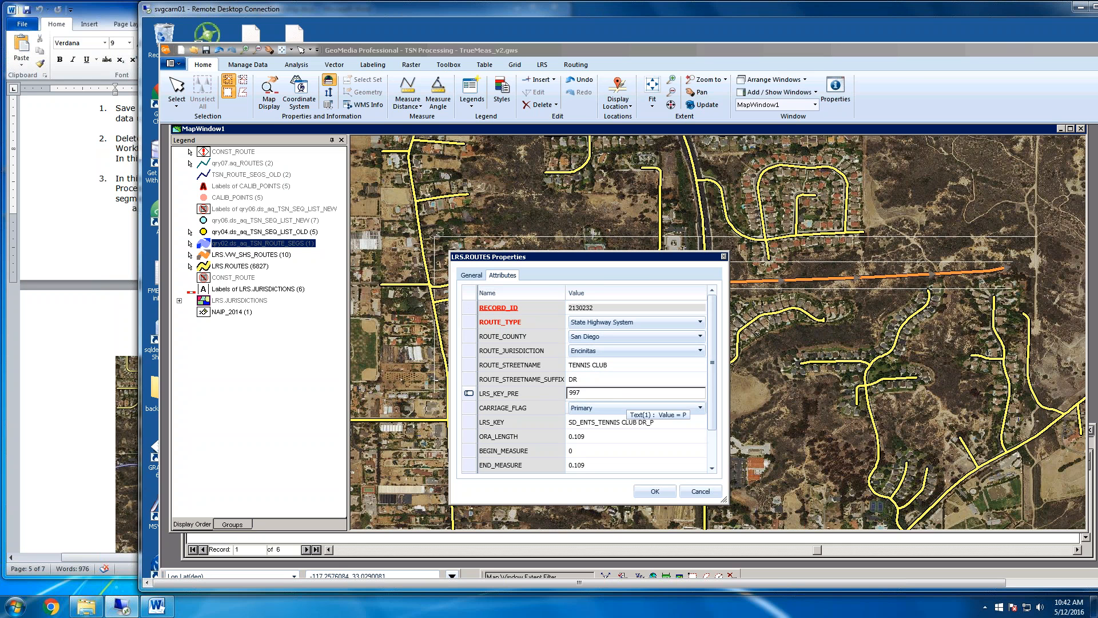
pyautogui.click(592, 381)
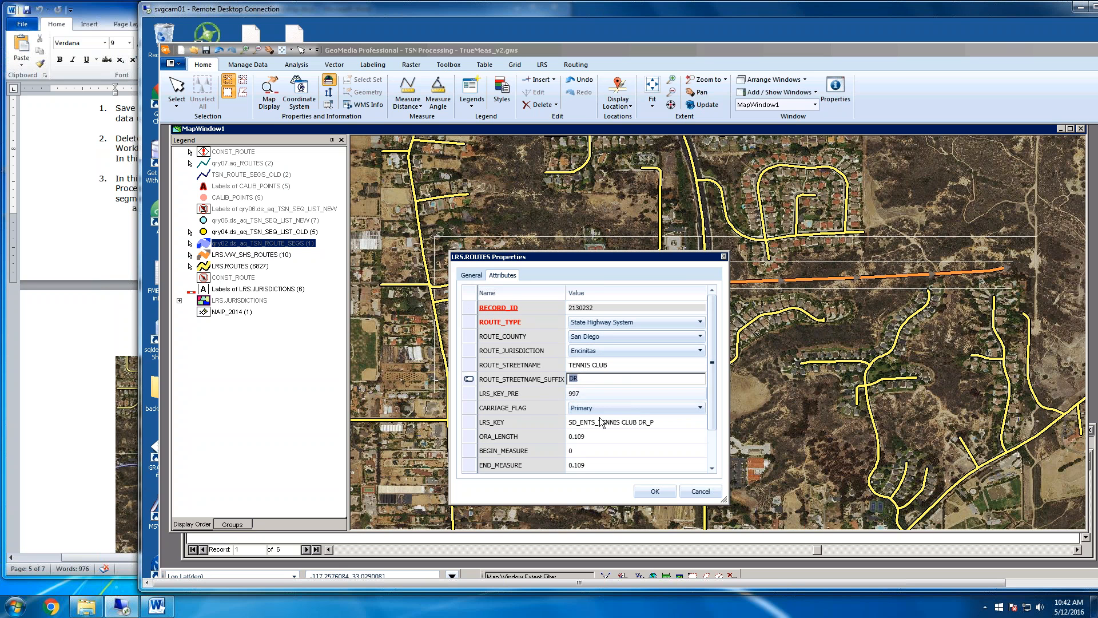
# Clear the western segment's LRS_KEY, BEGIN_MEASURE and END_MEASURE values and accept the attribute changes
pyautogui.click(619, 421)
pyautogui.moveTo(661, 421); pyautogui.dragTo(562, 420)
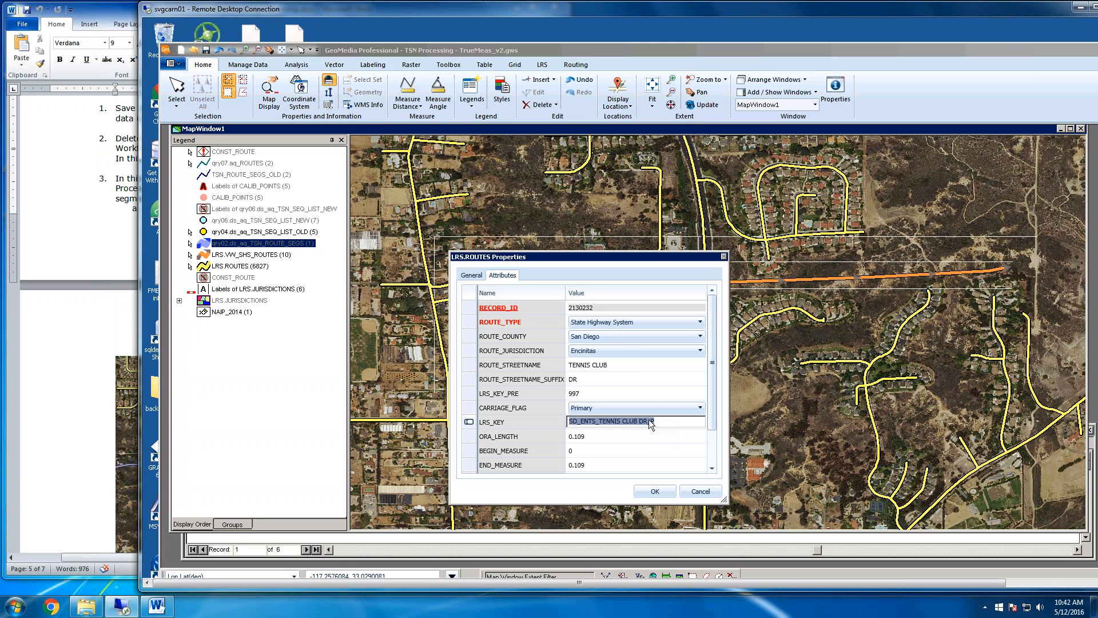
pyautogui.press('Delete')
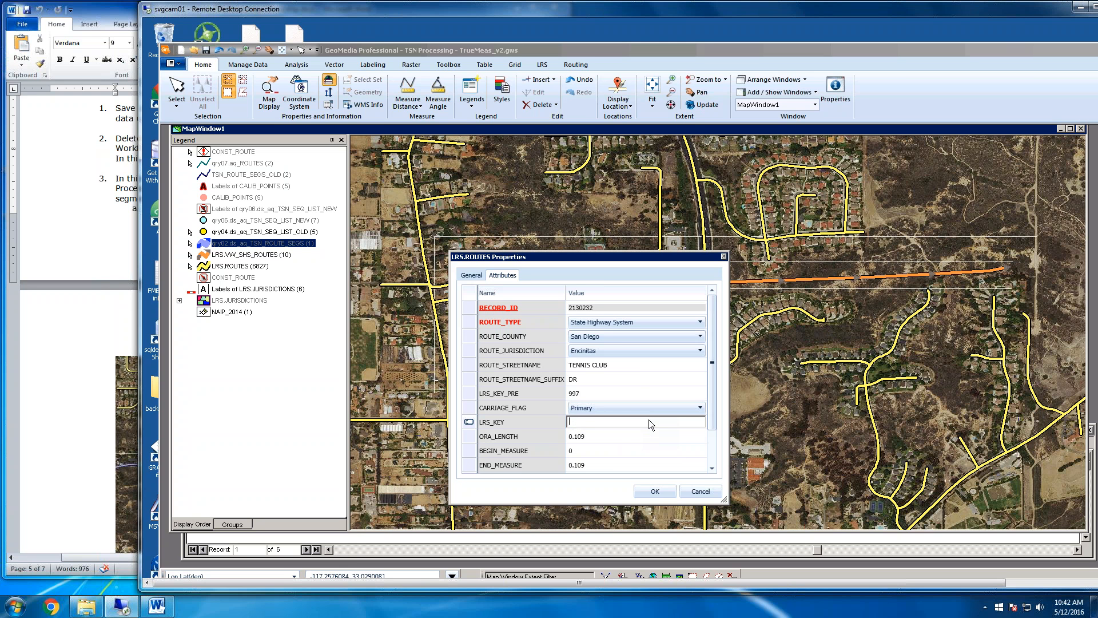
pyautogui.click(617, 464)
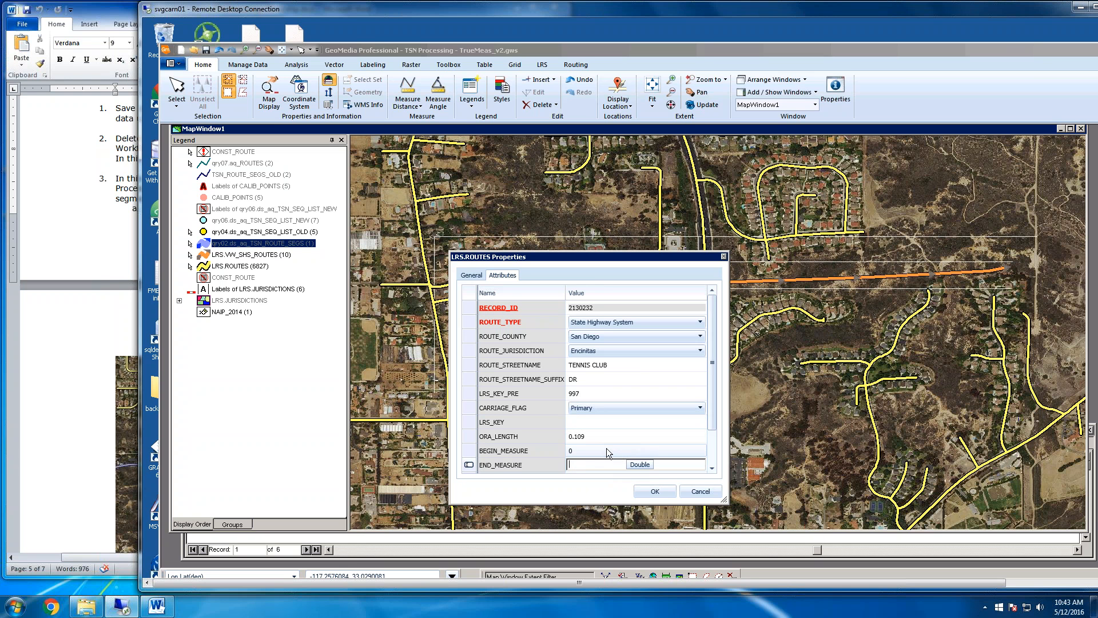
pyautogui.press('Delete')
pyautogui.click(606, 449)
pyautogui.press('Delete')
pyautogui.click(624, 436)
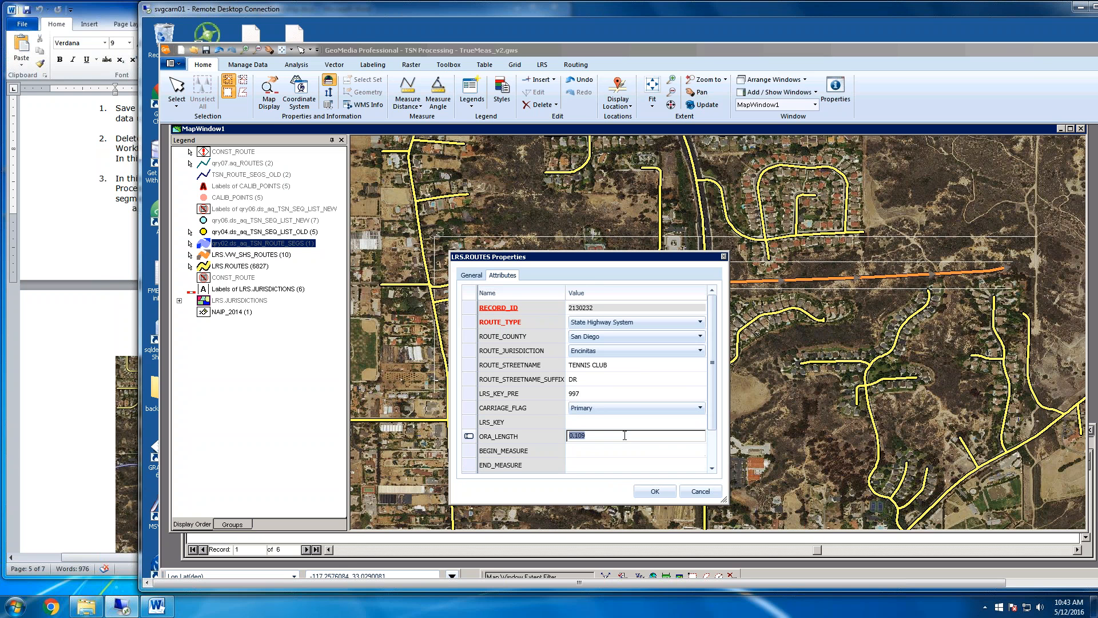
pyautogui.click(623, 422)
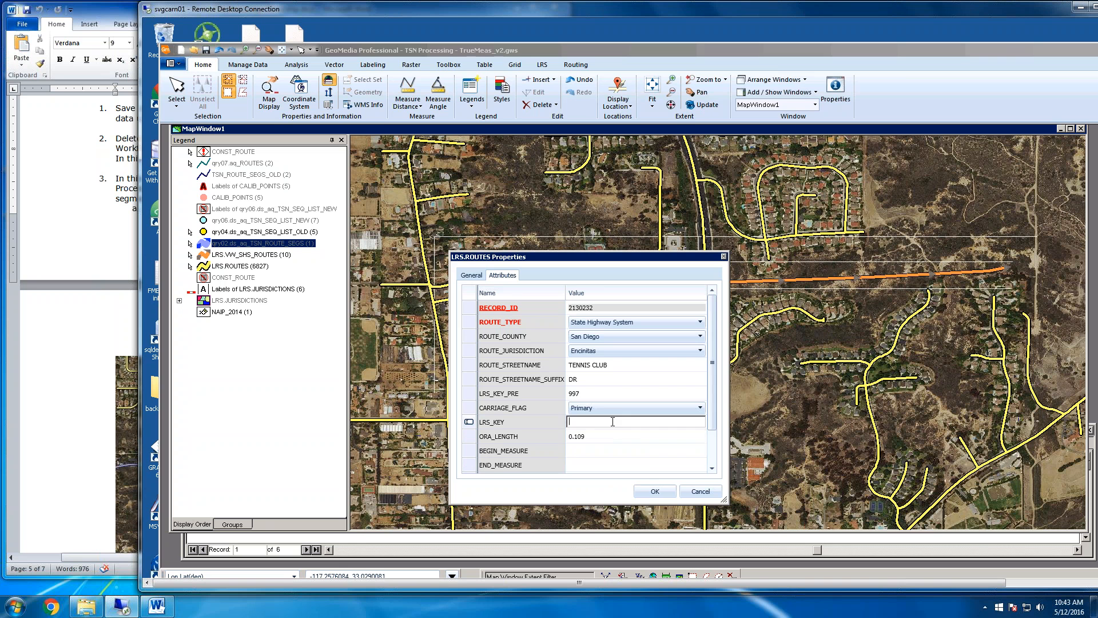
pyautogui.click(648, 496)
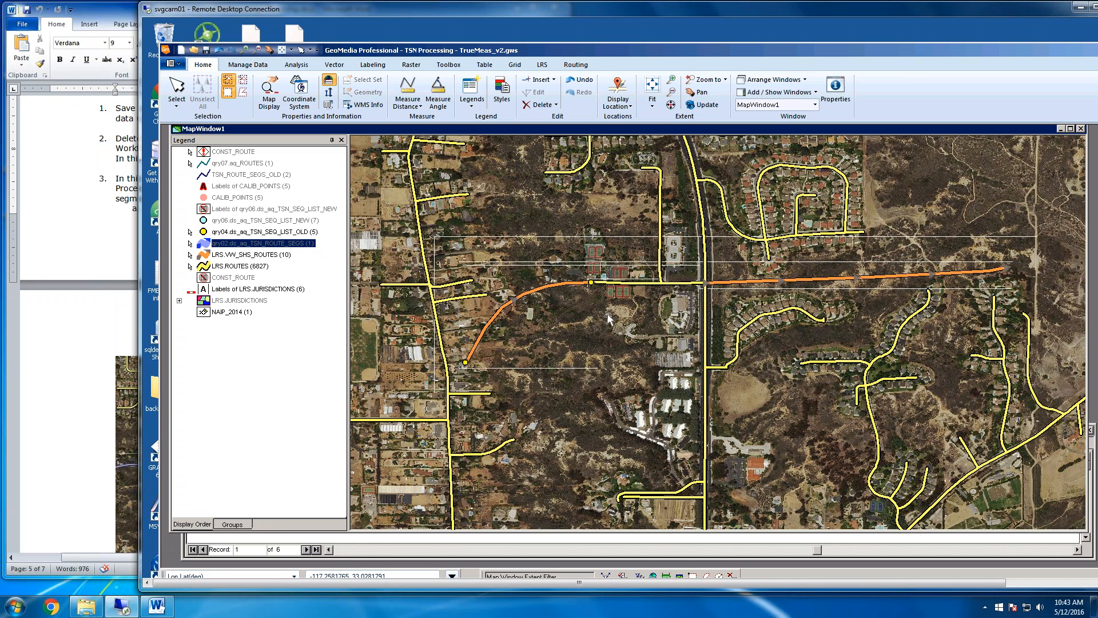
# In the eastern Tennis Club Drive gap segment's attributes, set ROUTE_TYPE to State Highway System and LRS_KEY_PRE to 997
pyautogui.click(670, 282)
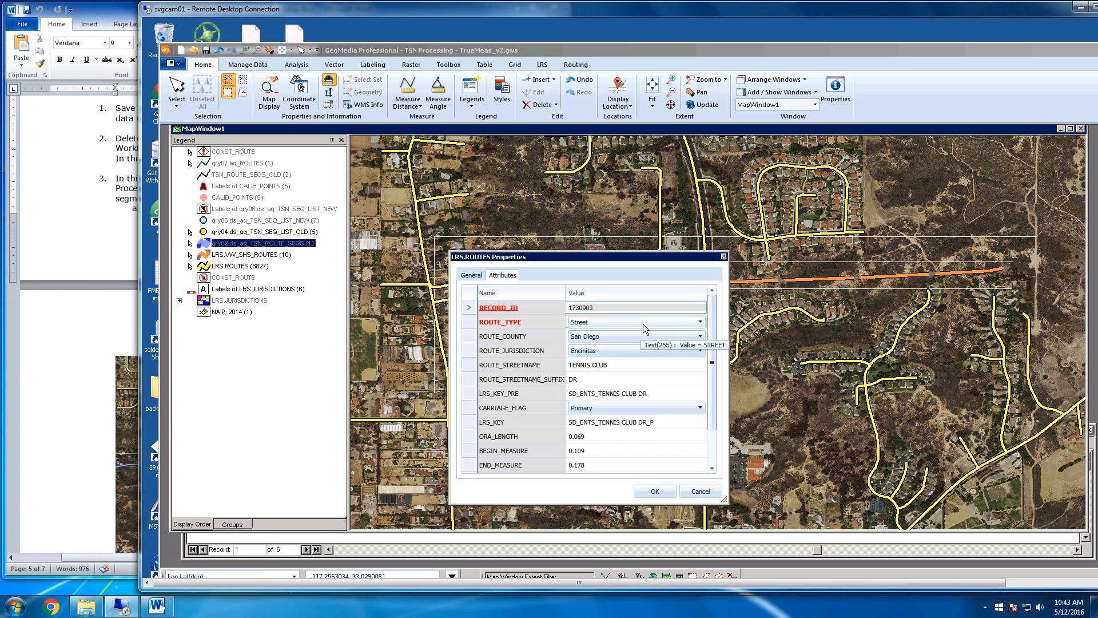
pyautogui.click(643, 324)
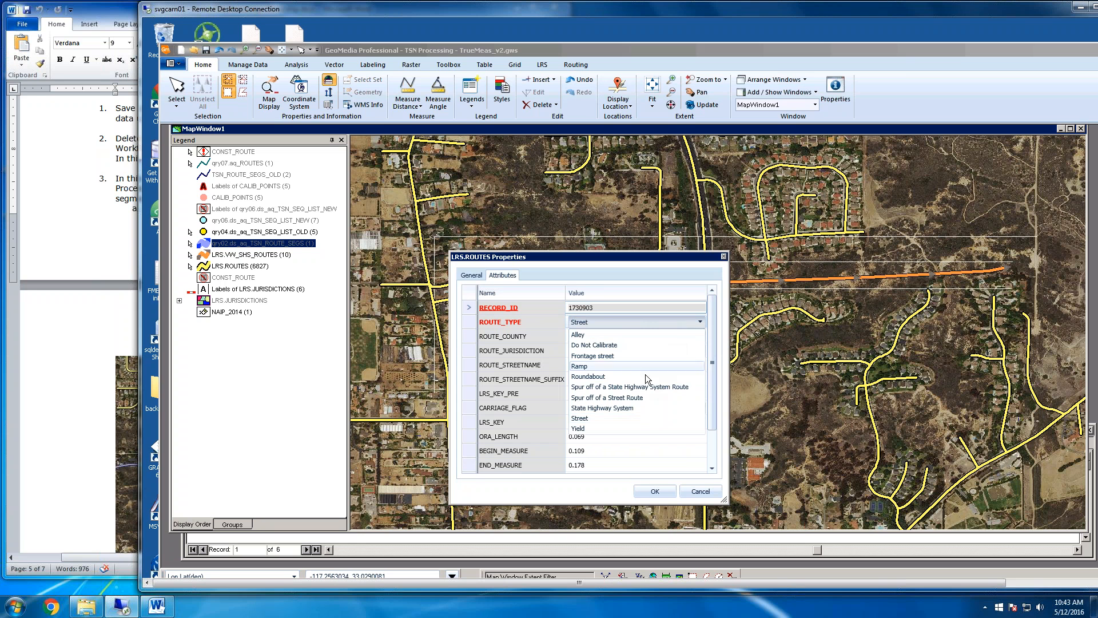
pyautogui.click(629, 409)
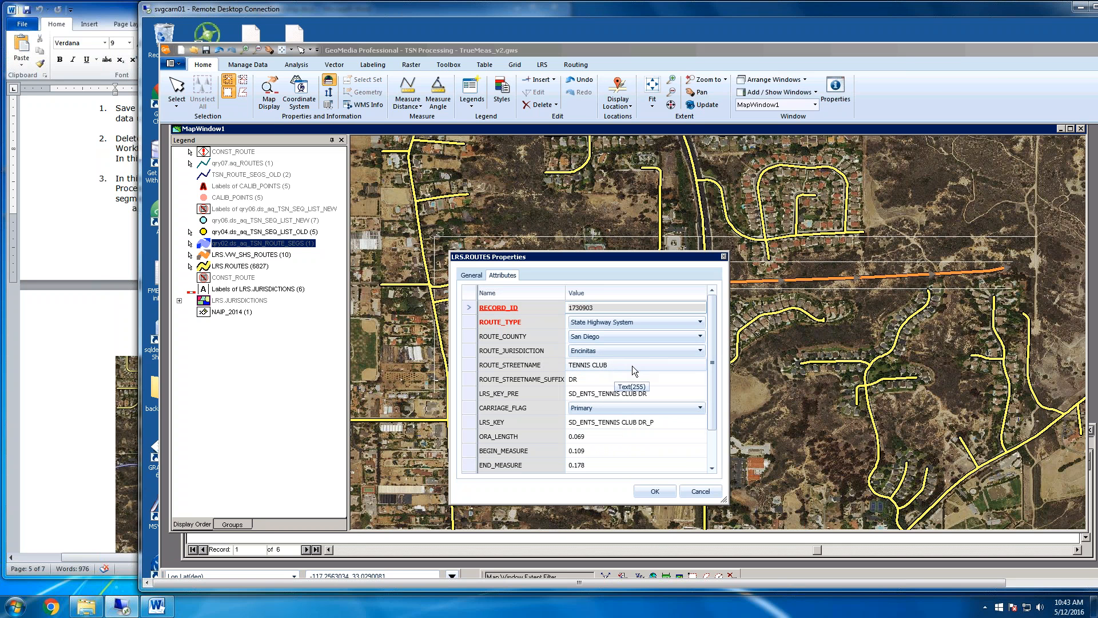
pyautogui.click(667, 396)
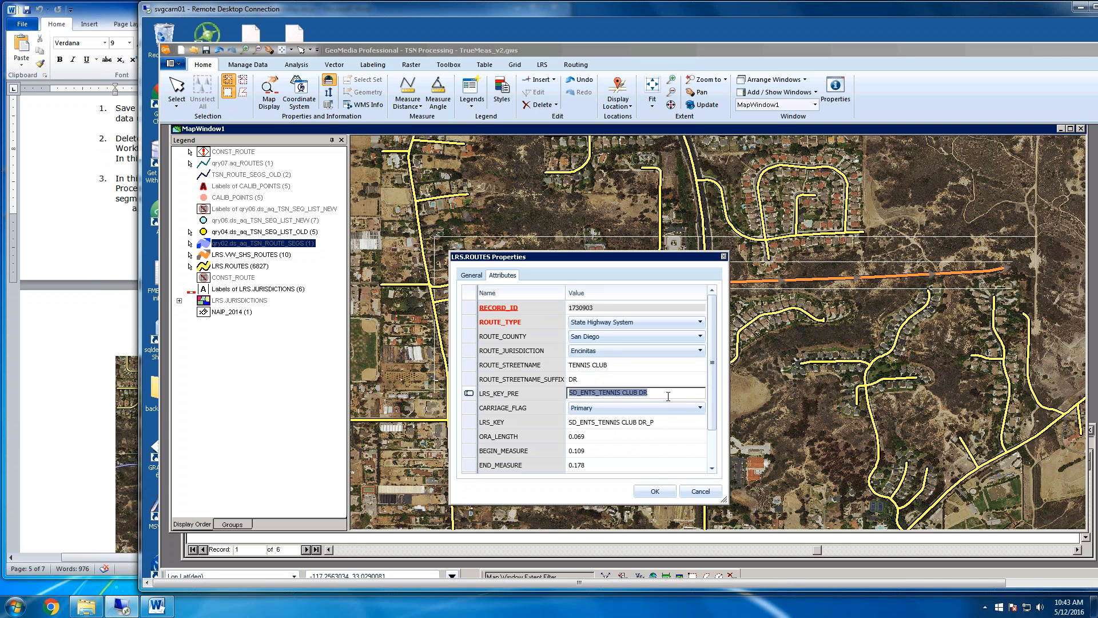
pyautogui.write('997')
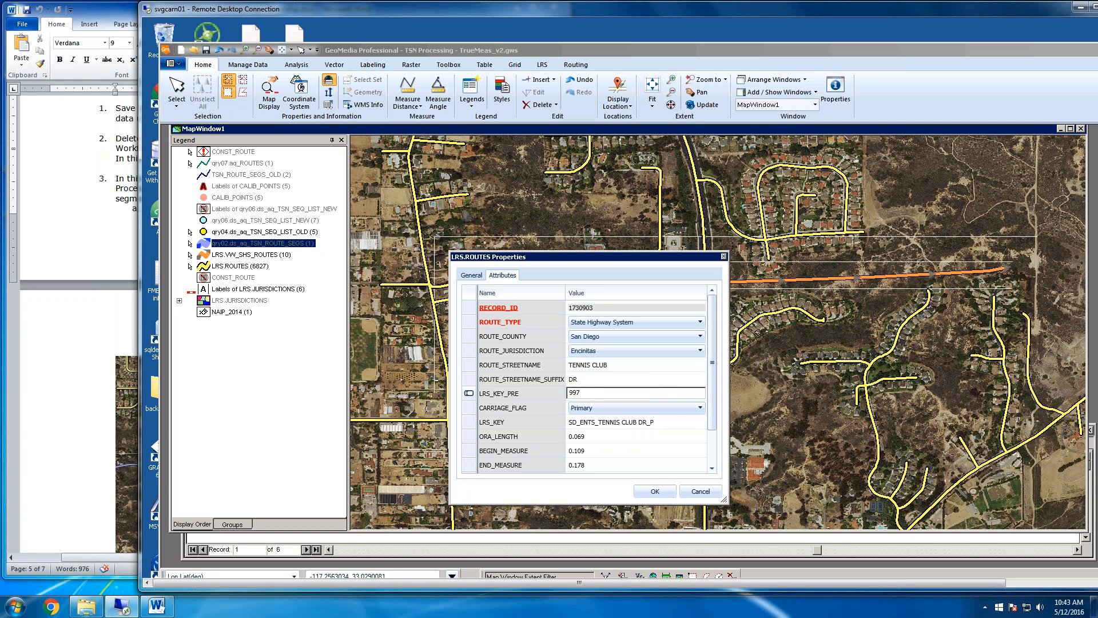
# Clear the eastern segment's LRS_KEY, BEGIN_MEASURE and END_MEASURE values, accept the changes and deselect the segment
pyautogui.click(675, 420)
pyautogui.press('BackSpace')
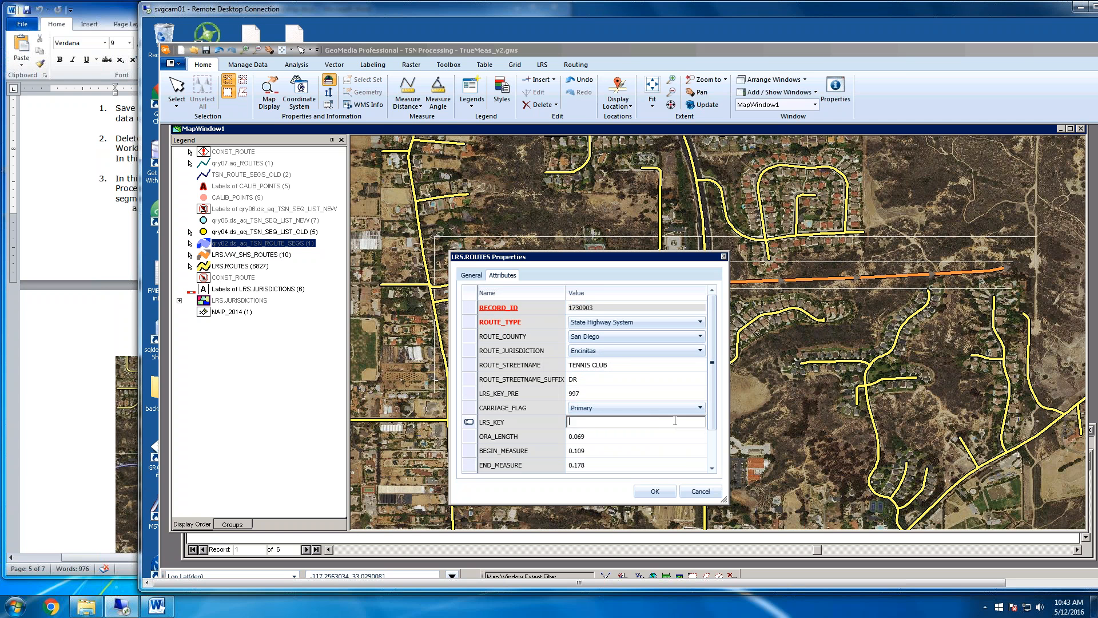
pyautogui.moveTo(646, 250); pyautogui.dragTo(644, 190)
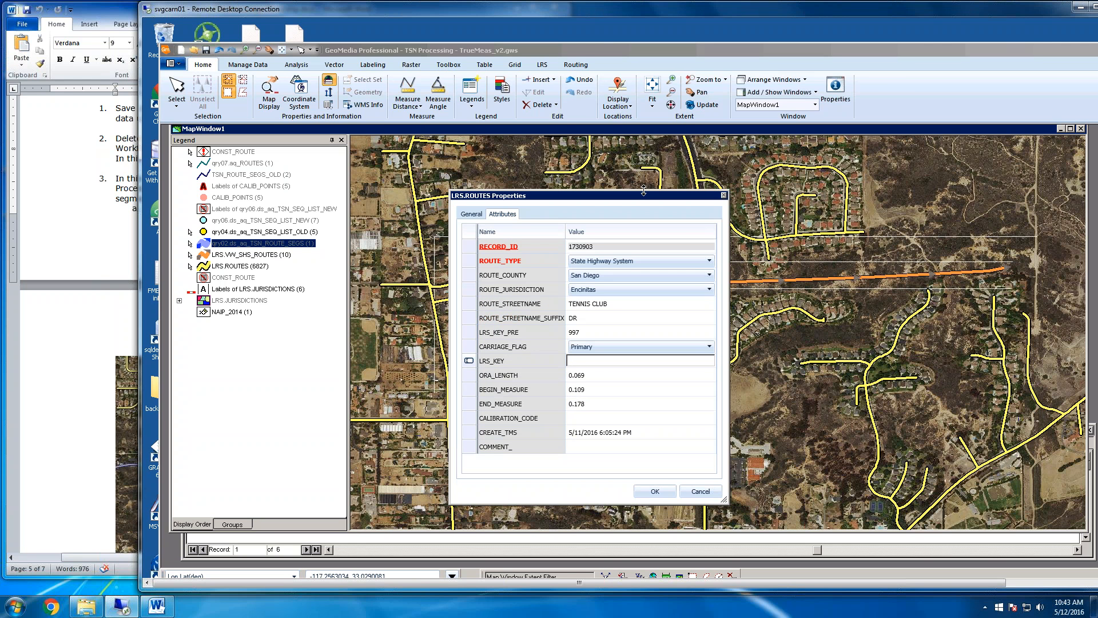
pyautogui.click(612, 390)
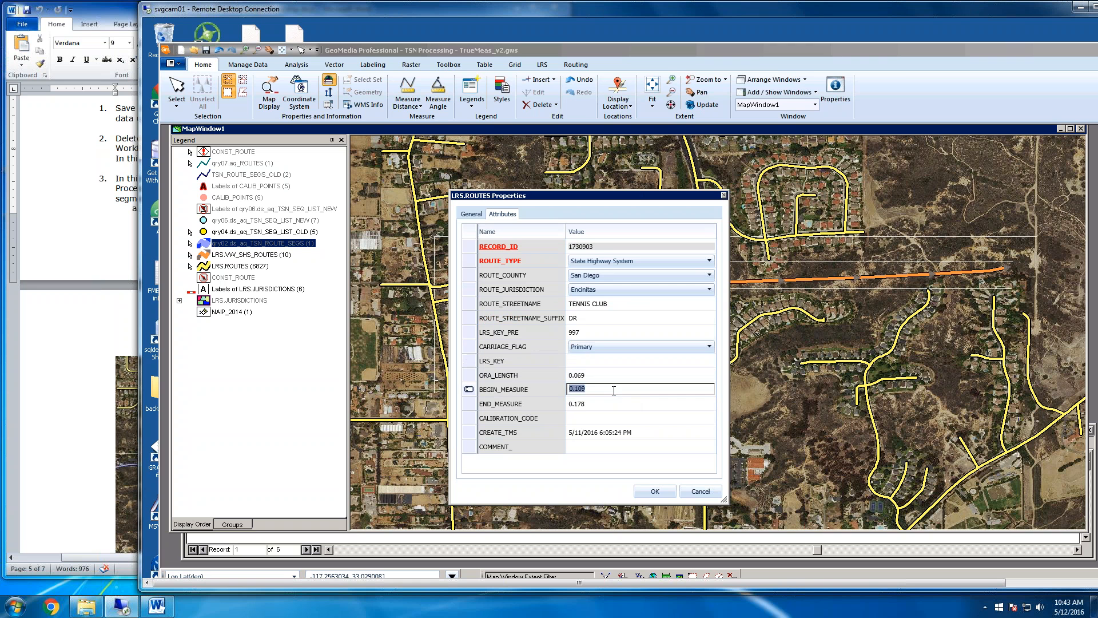
pyautogui.press('Delete')
pyautogui.click(610, 403)
pyautogui.press('Delete')
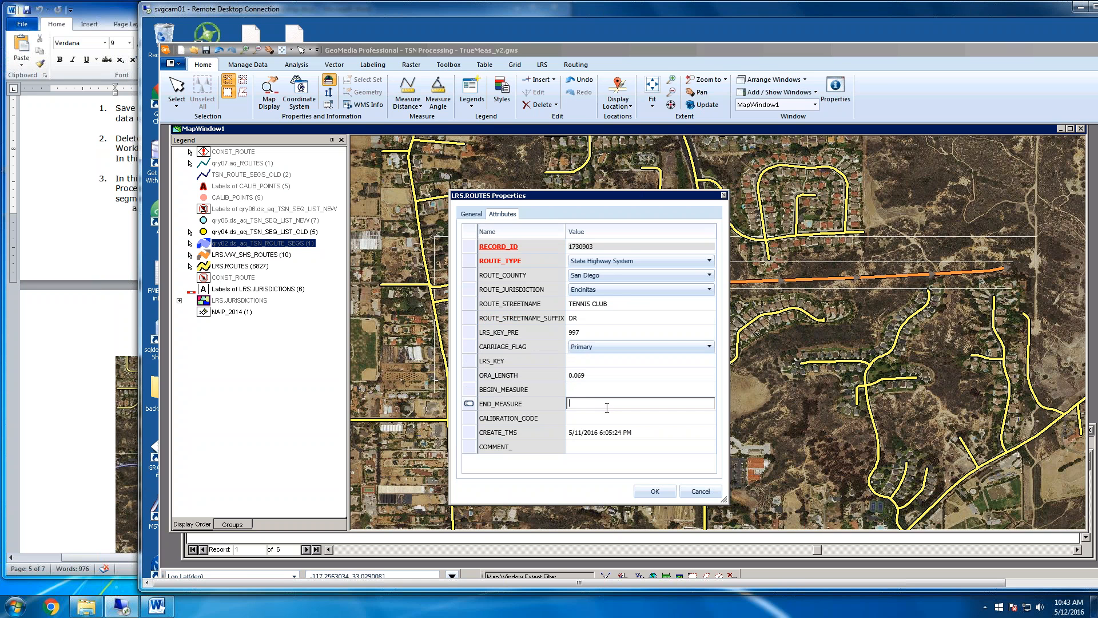
pyautogui.click(607, 415)
pyautogui.click(653, 491)
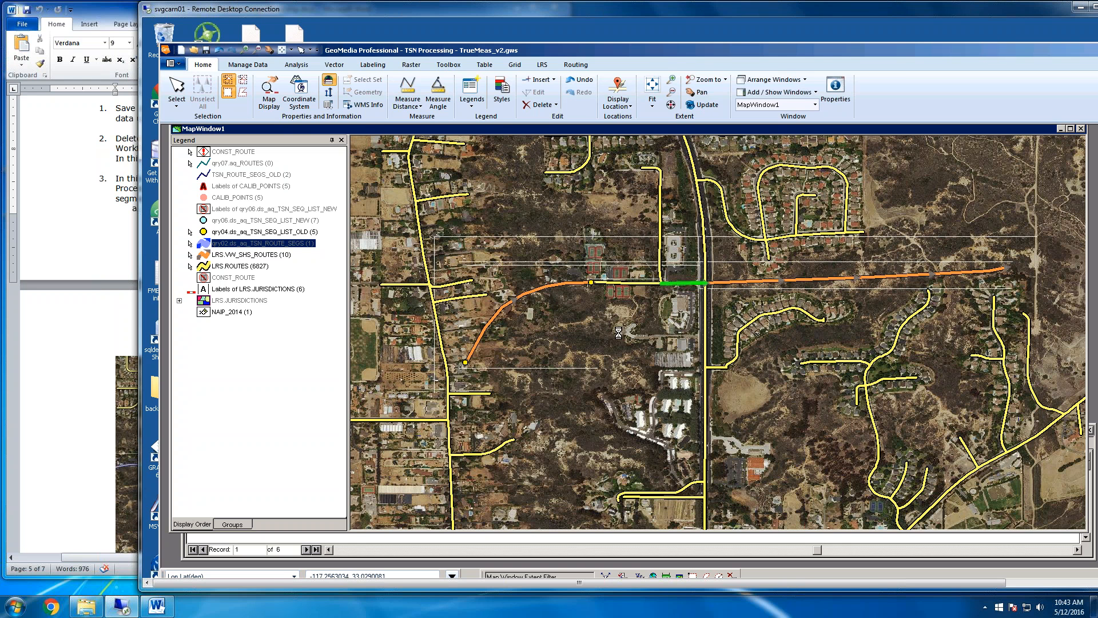
pyautogui.click(619, 332)
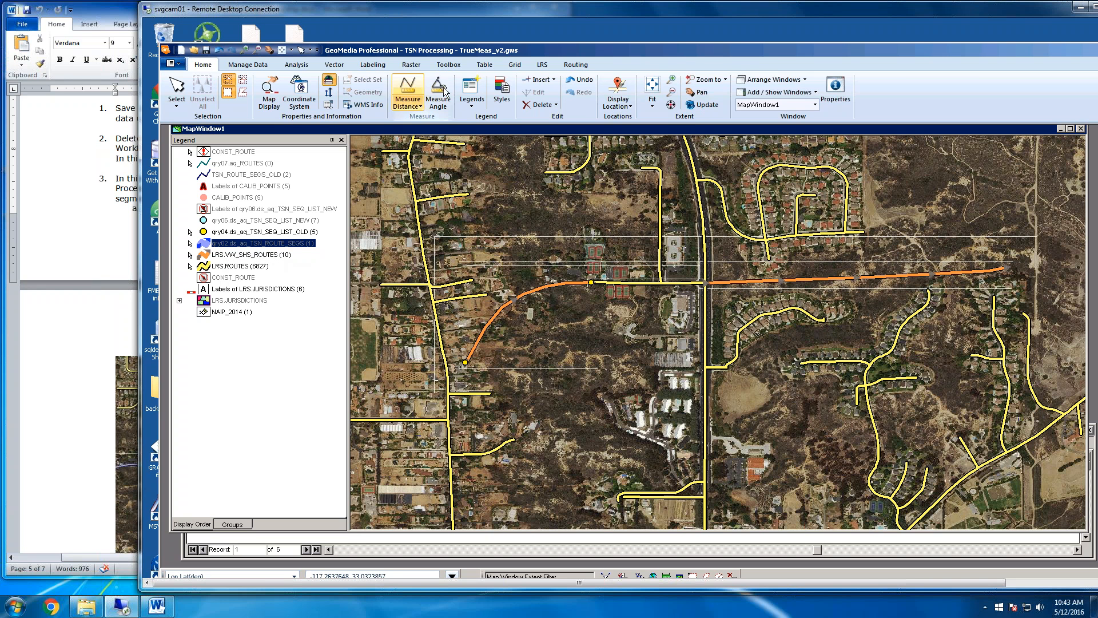
# Review the warehouse connections, checking the LRSt1.LRS_EDIT Oracle connection, and close the list
pyautogui.moveTo(537, 48); pyautogui.dragTo(536, 38)
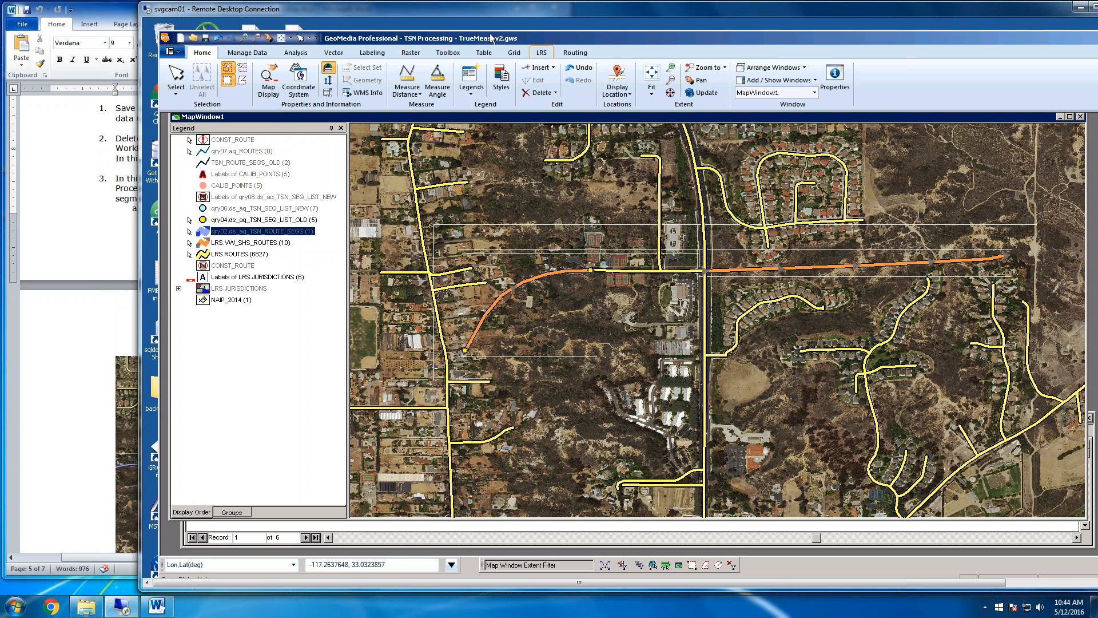
pyautogui.click(242, 54)
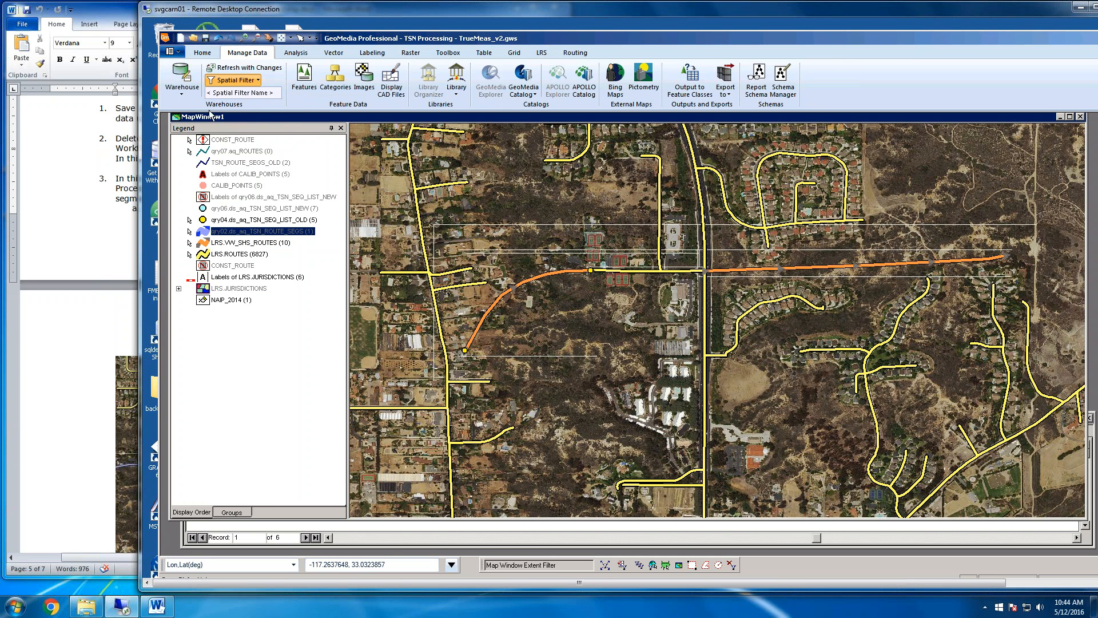
pyautogui.click(181, 75)
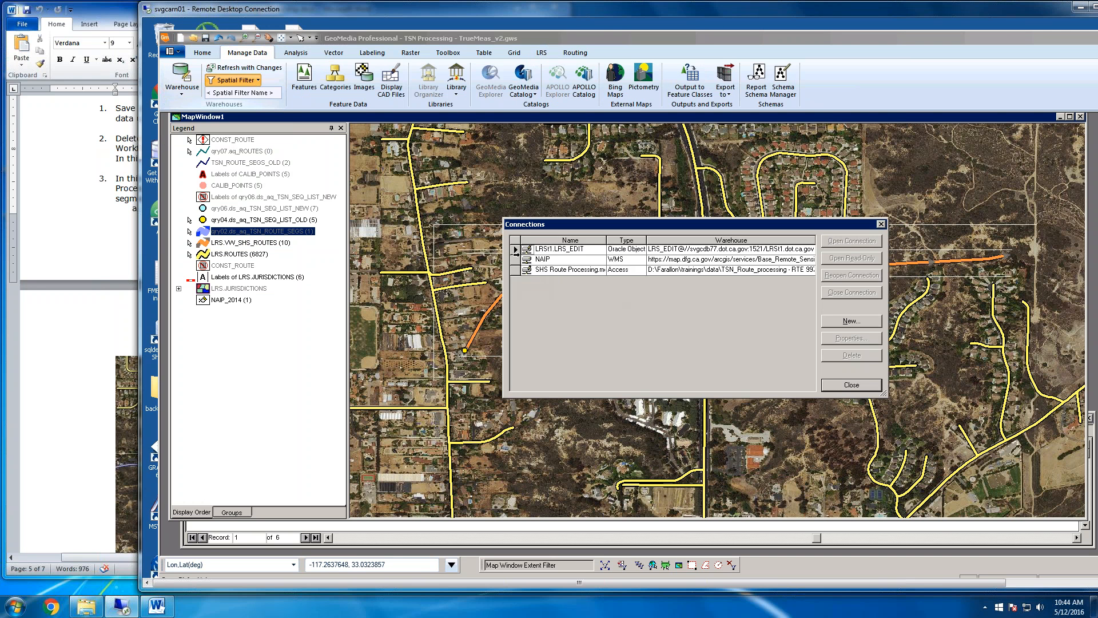
pyautogui.click(516, 250)
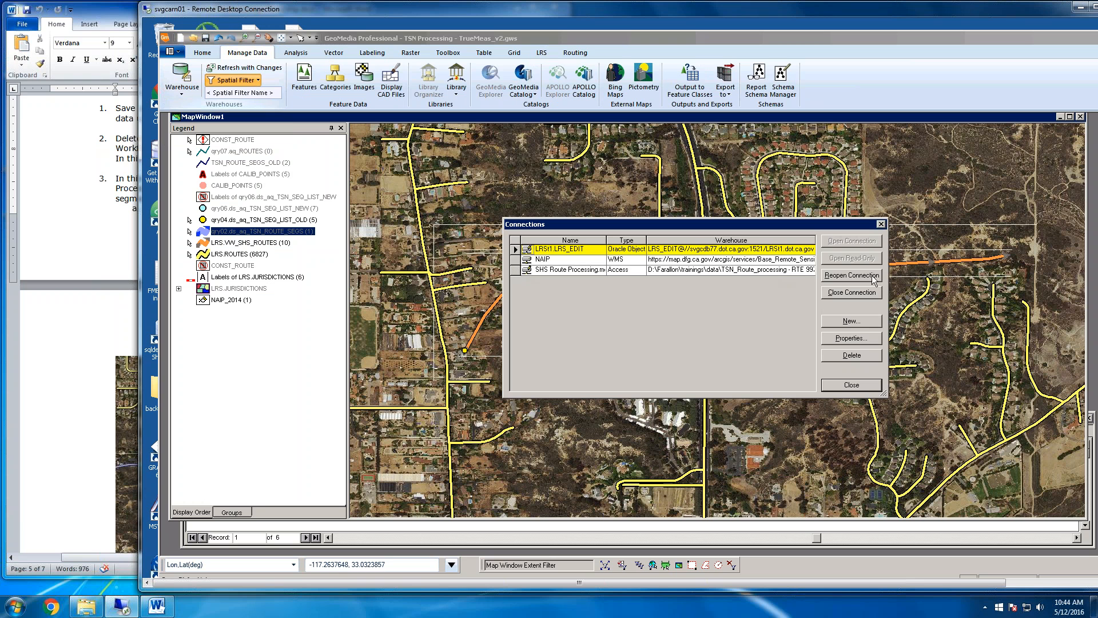
pyautogui.click(852, 385)
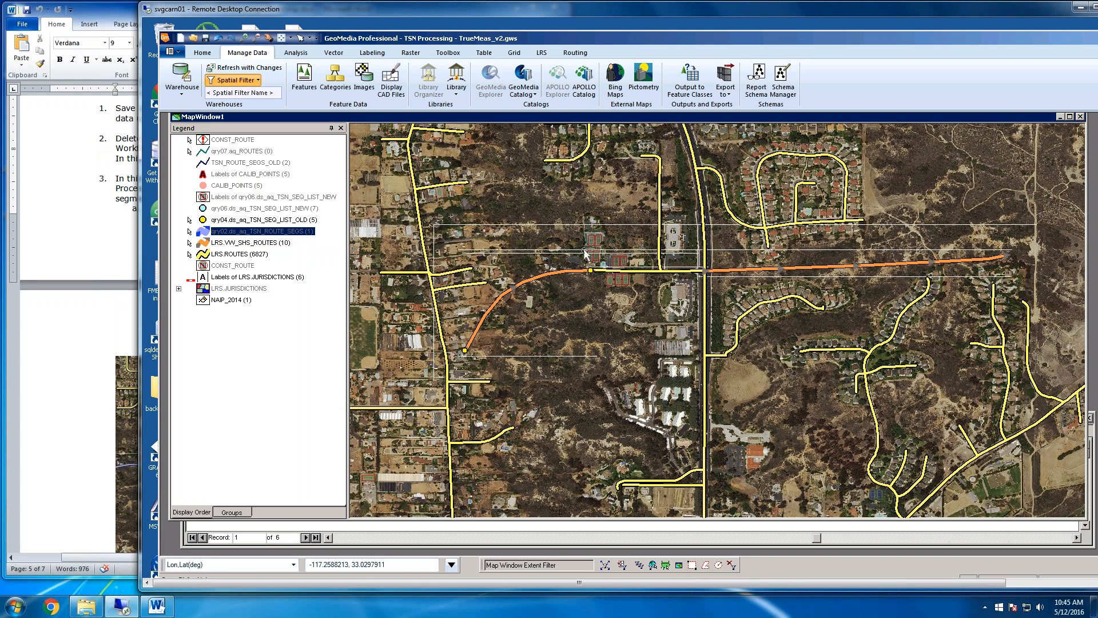
# Apply a spatial filter using the current map window extent and check the two former Tennis Club Drive gap segments
pyautogui.click(678, 565)
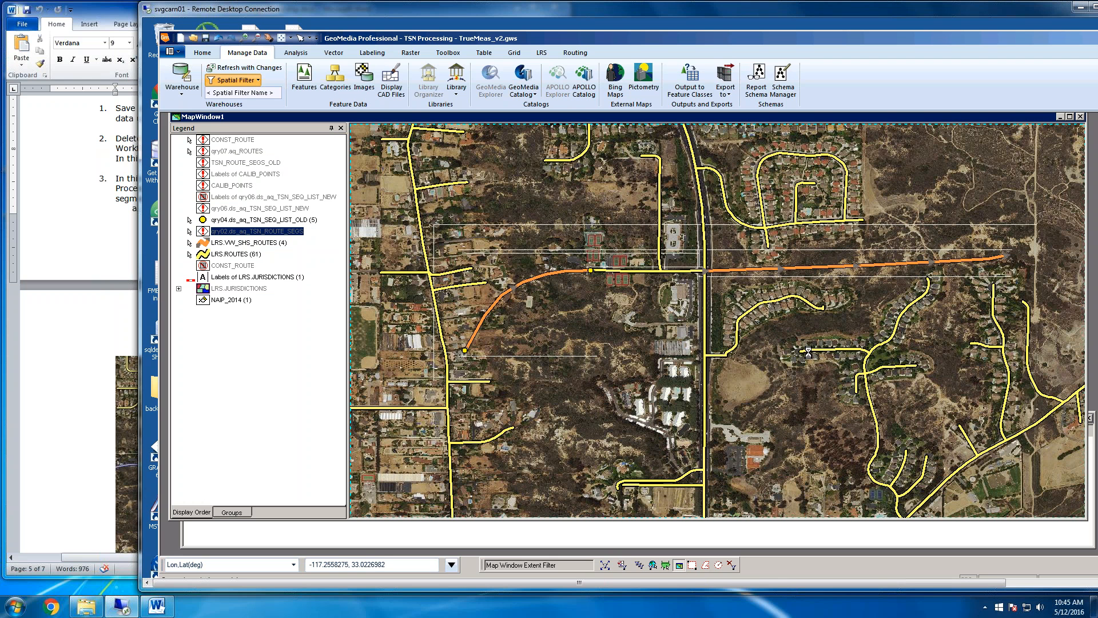
pyautogui.click(636, 272)
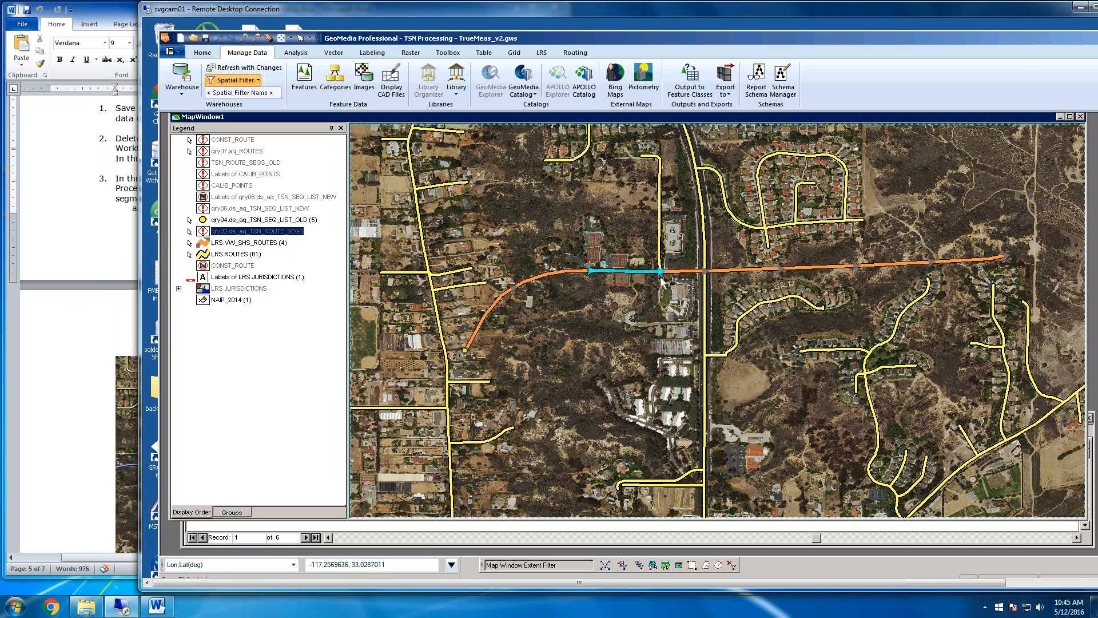
pyautogui.click(678, 271)
# Switch to the Word workflow document and read steps 4 and 5 on All-Roads calibration and rebuilding TSN_ROUTE_SEGS events
pyautogui.click(77, 314)
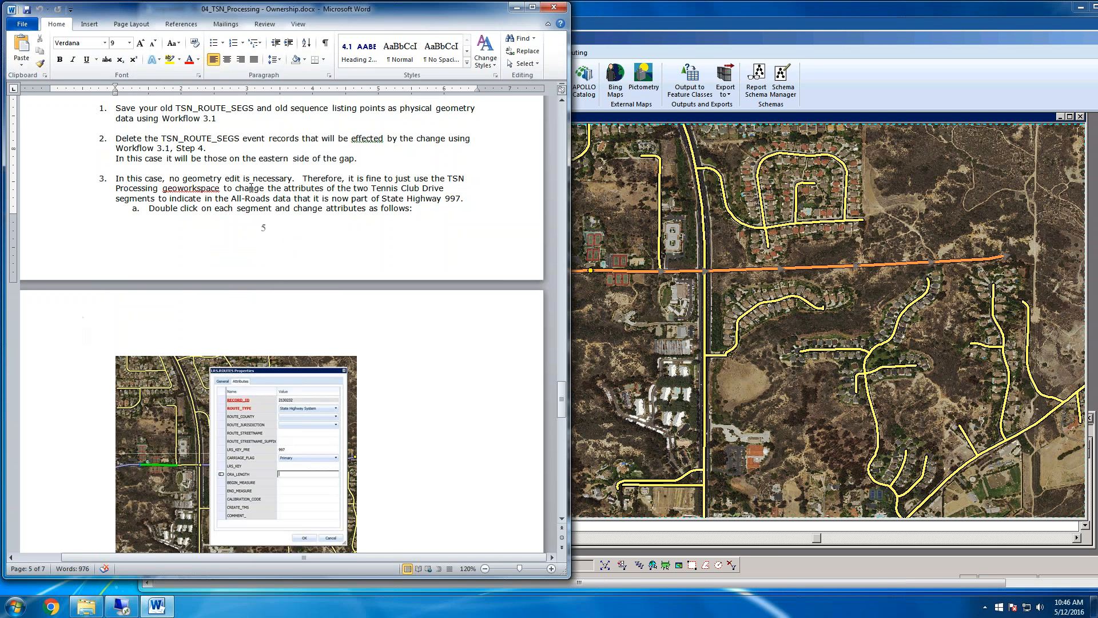
pyautogui.scroll(-10, 368, 340)
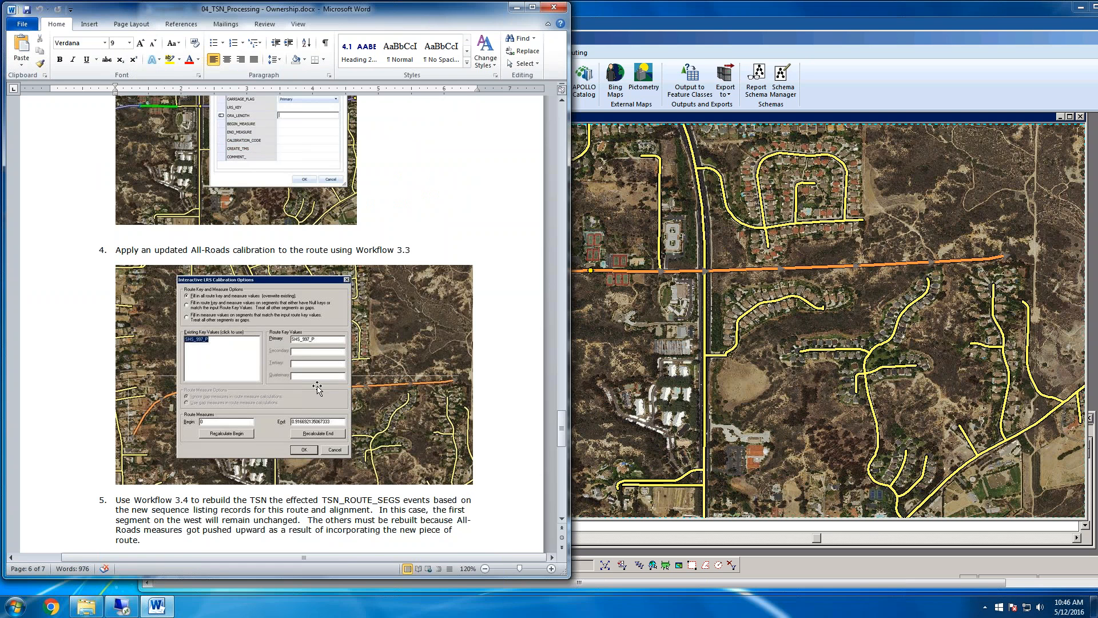
pyautogui.scroll(-4, 320, 386)
pyautogui.scroll(2, 337, 371)
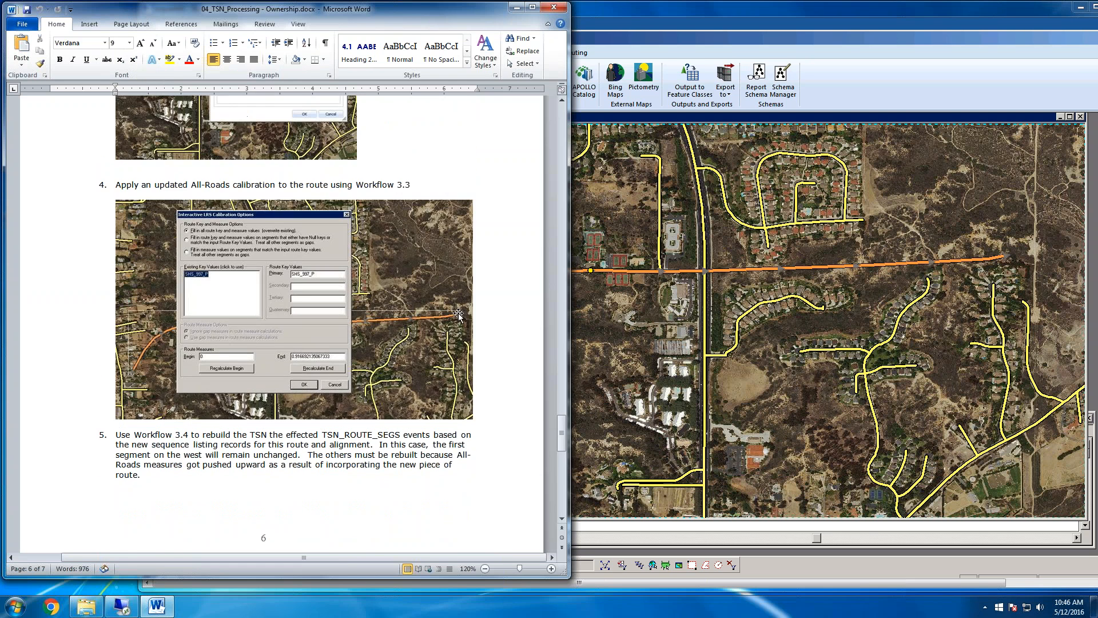
# Back in GeoMedia, change the qry07.aq_ROUTES query filter so LRS_KEY_PRE matches SHS_997, accept it and close the query list
pyautogui.click(640, 323)
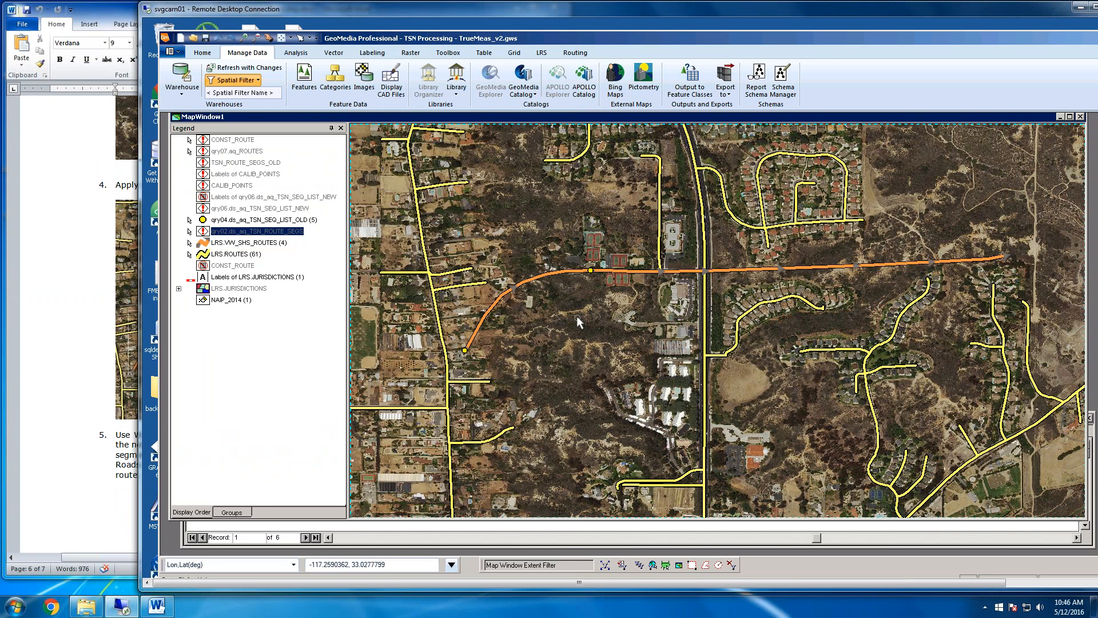
pyautogui.click(295, 53)
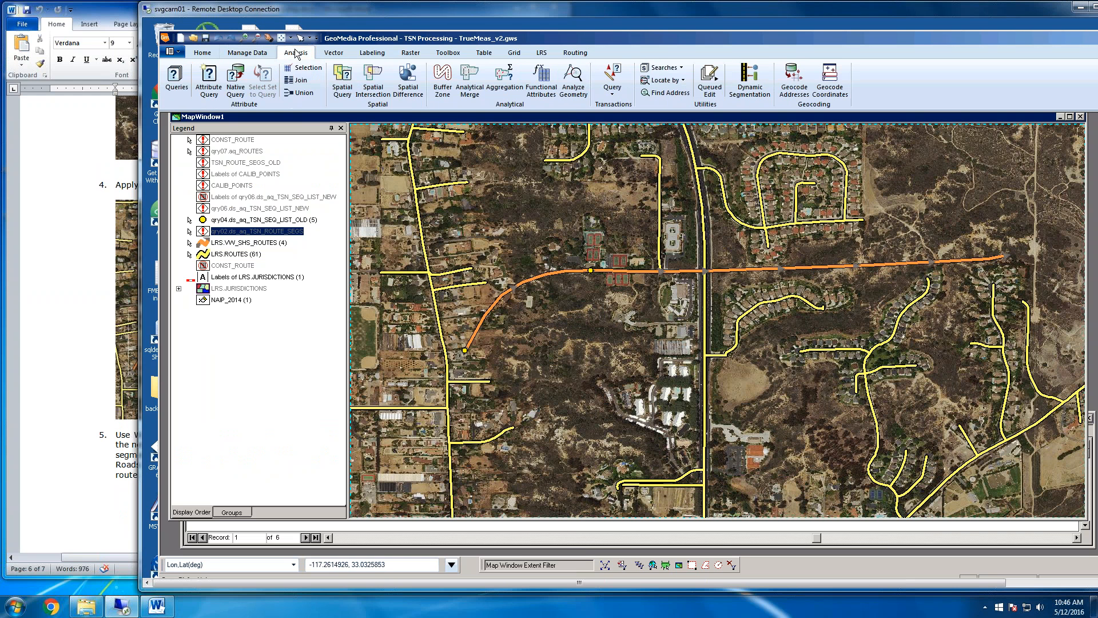
pyautogui.click(176, 79)
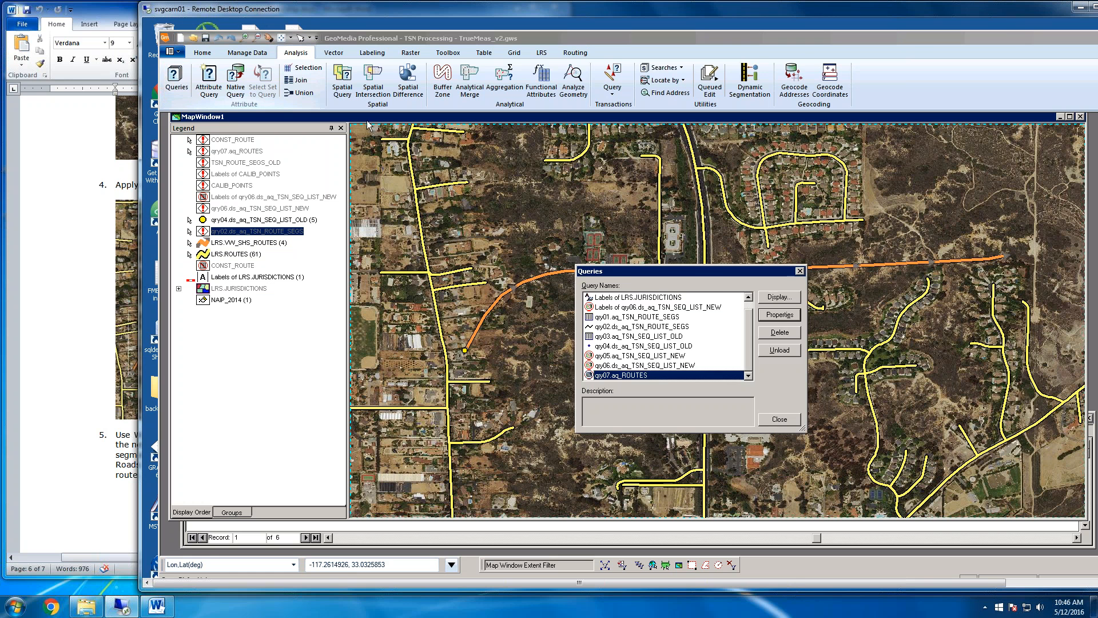
pyautogui.doubleClick(662, 373)
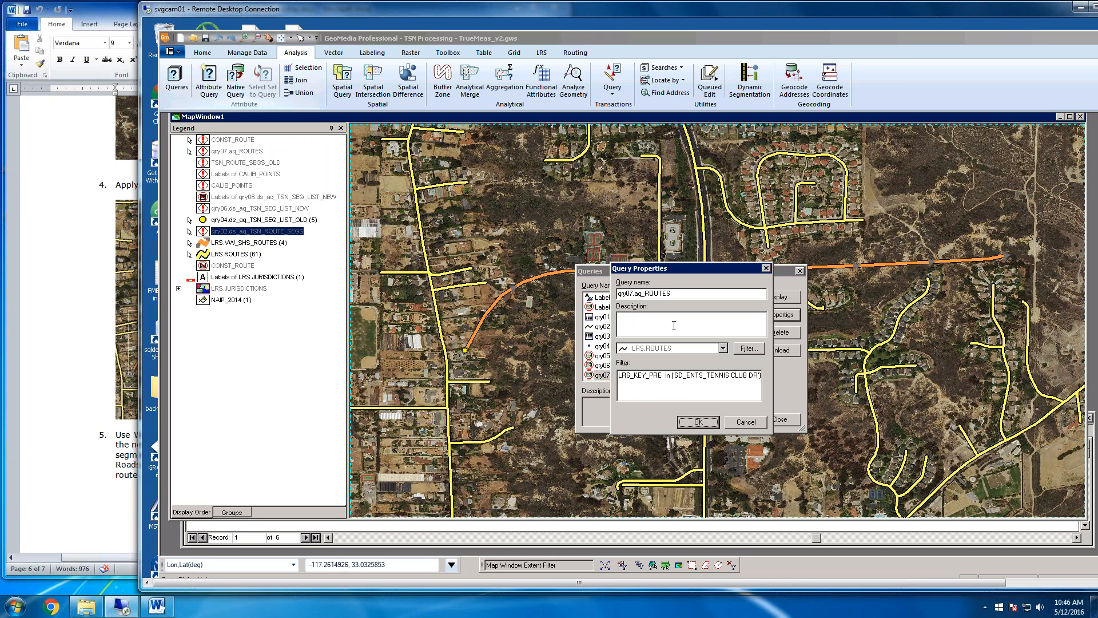
pyautogui.moveTo(675, 375); pyautogui.dragTo(758, 376)
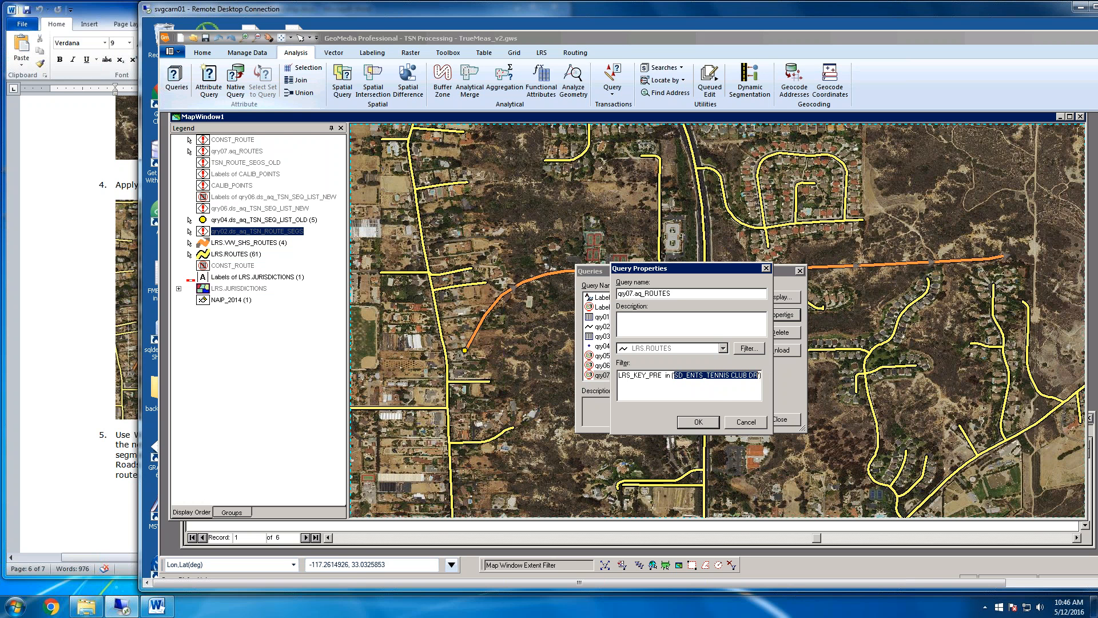
pyautogui.write('SHS_')
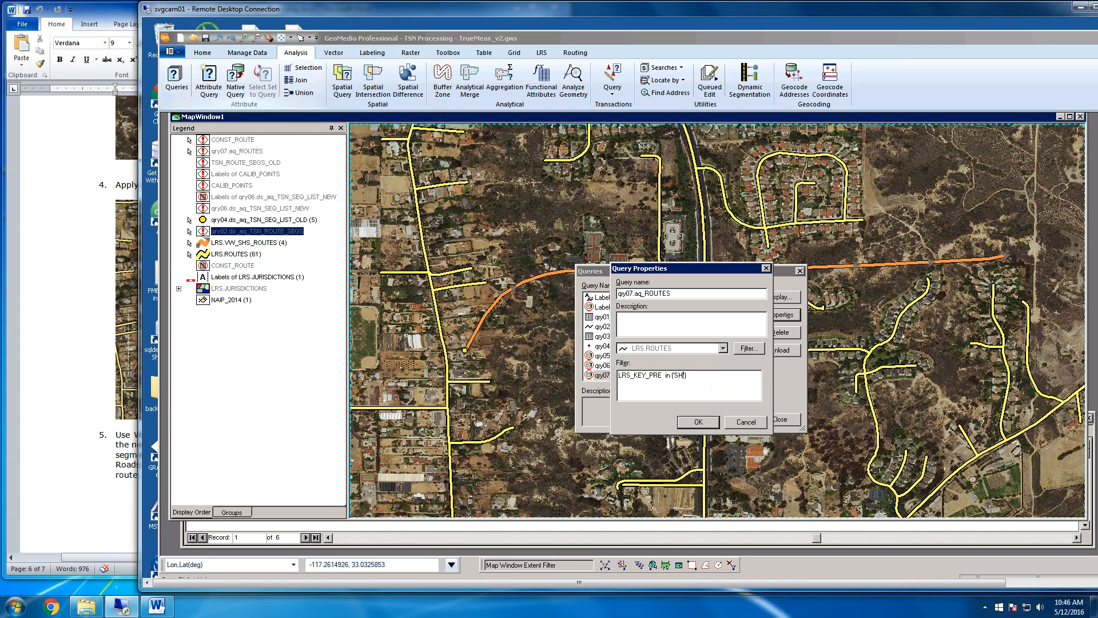
pyautogui.write('997')
pyautogui.moveTo(631, 374); pyautogui.dragTo(653, 375)
pyautogui.click(663, 375)
pyautogui.click(699, 421)
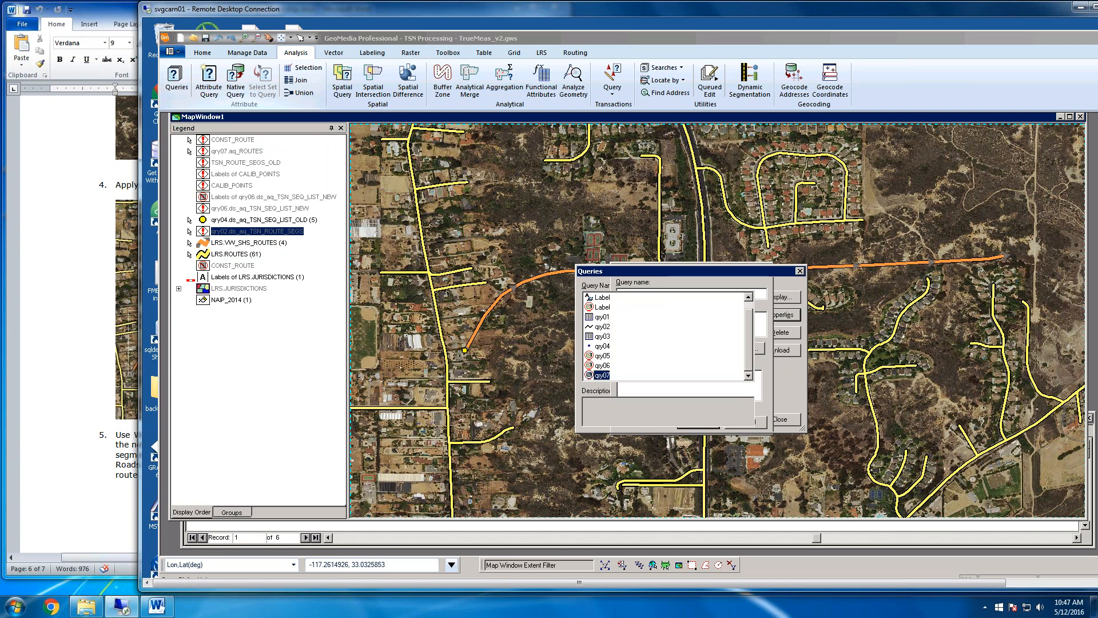
pyautogui.click(787, 421)
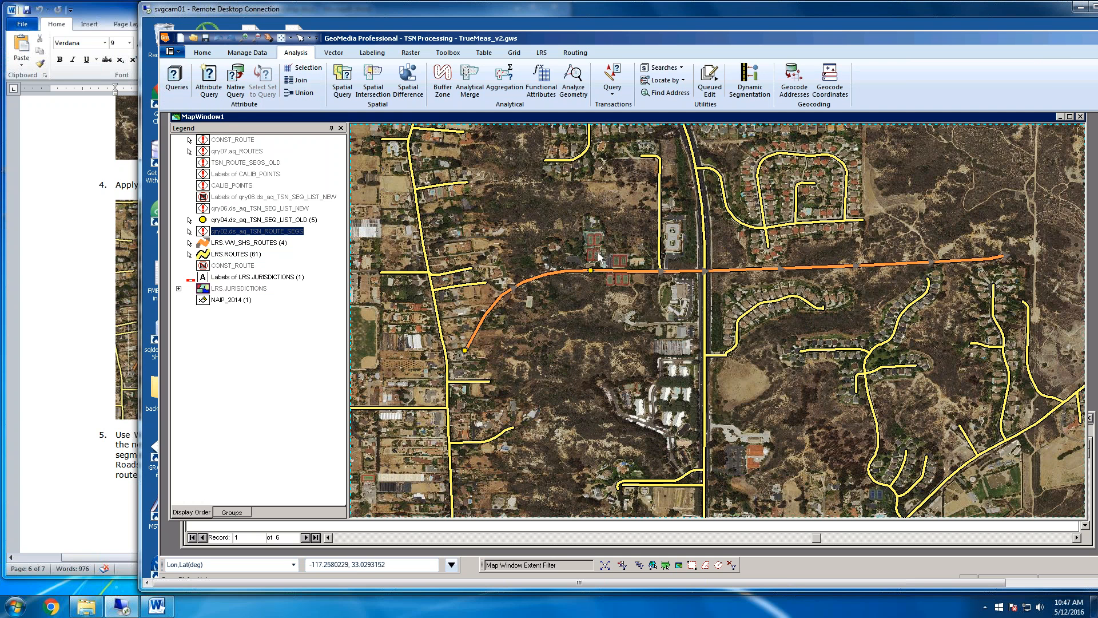
# Open the LRS_KEY trigger logic.xlsx workbook, review the LRS_KEY rules and example records, and return to GeoMedia
pyautogui.click(86, 606)
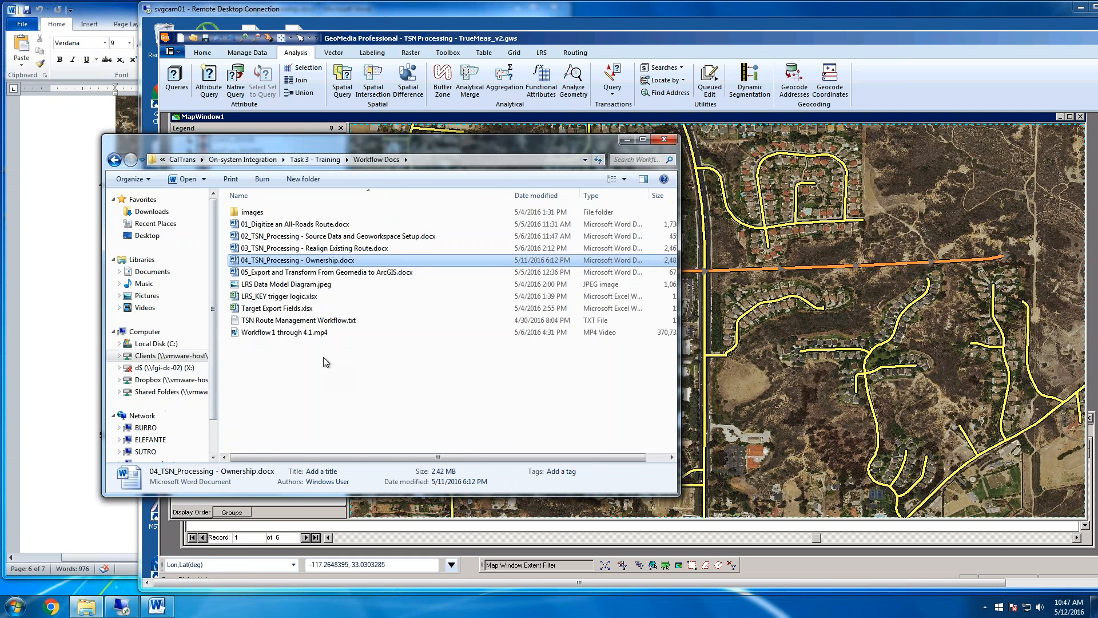
pyautogui.click(315, 297)
pyautogui.rightClick(311, 298)
pyautogui.press('Escape')
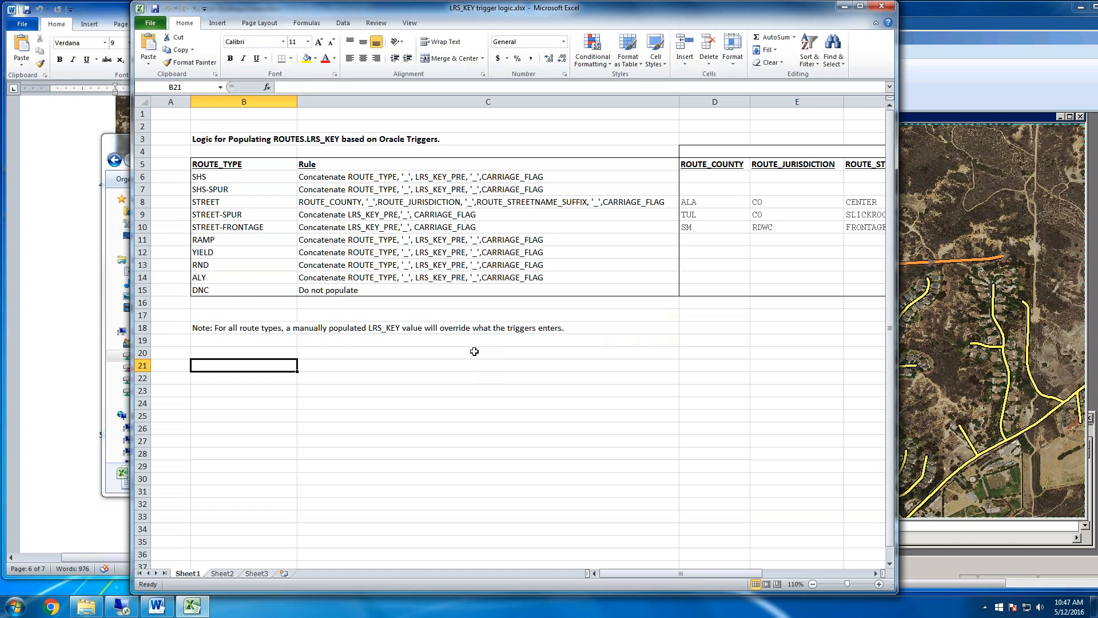
pyautogui.moveTo(898, 250); pyautogui.dragTo(1091, 249)
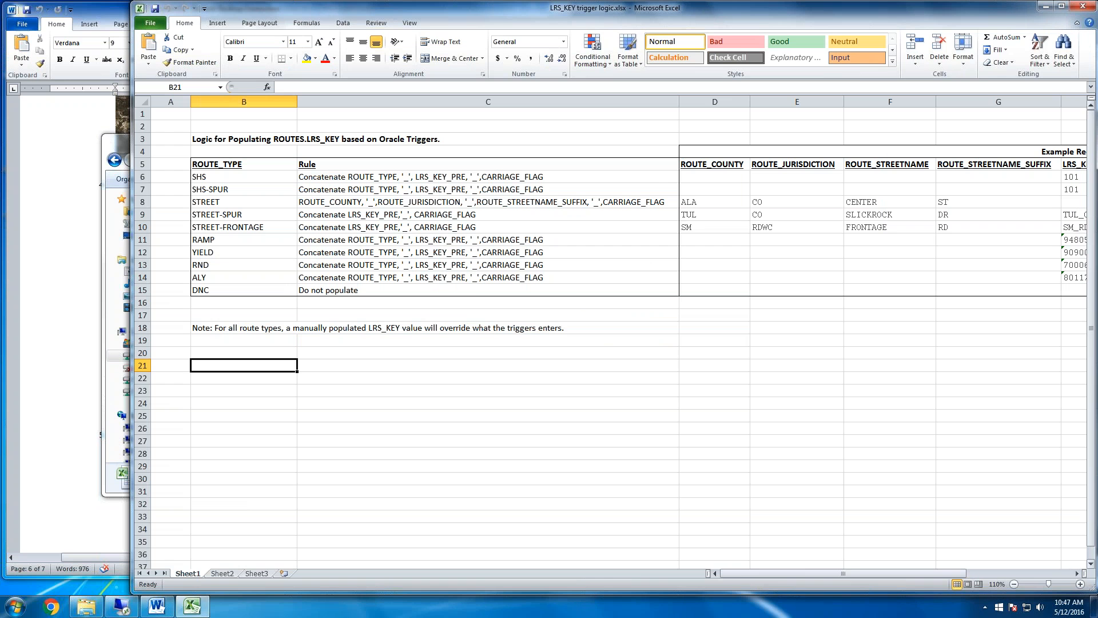
pyautogui.click(396, 427)
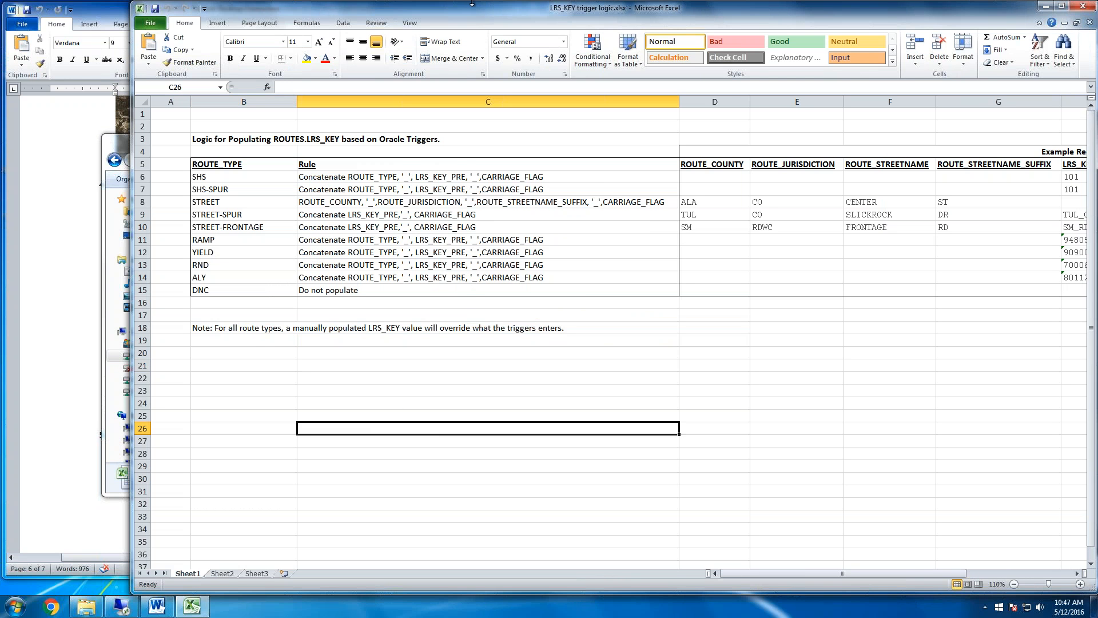
pyautogui.moveTo(472, 4); pyautogui.dragTo(417, 139)
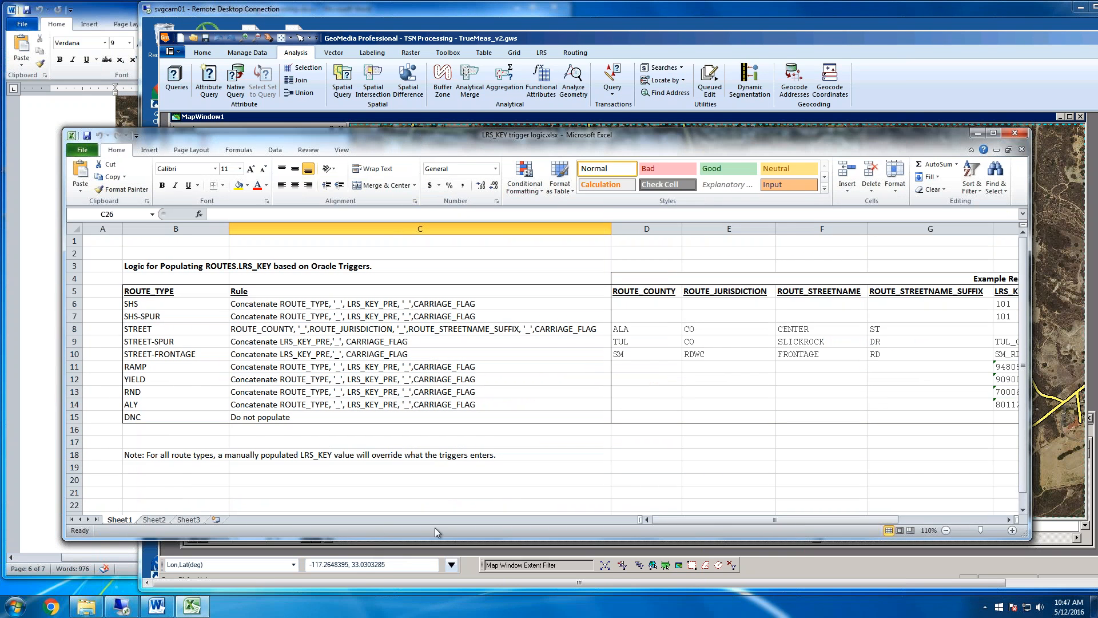
pyautogui.moveTo(808, 521); pyautogui.dragTo(853, 522)
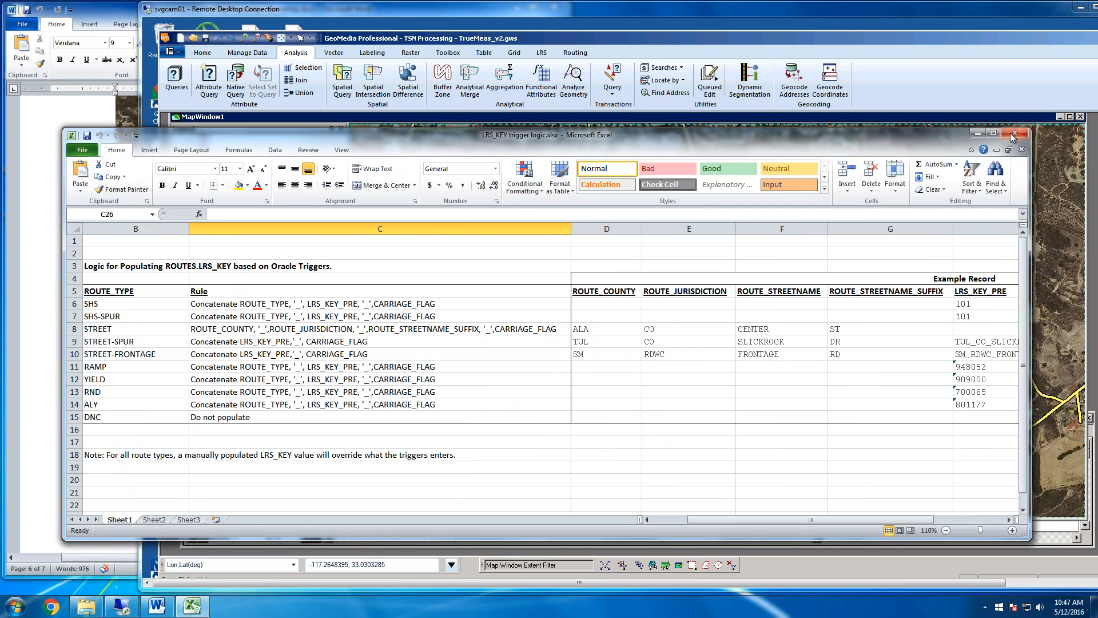
pyautogui.click(949, 39)
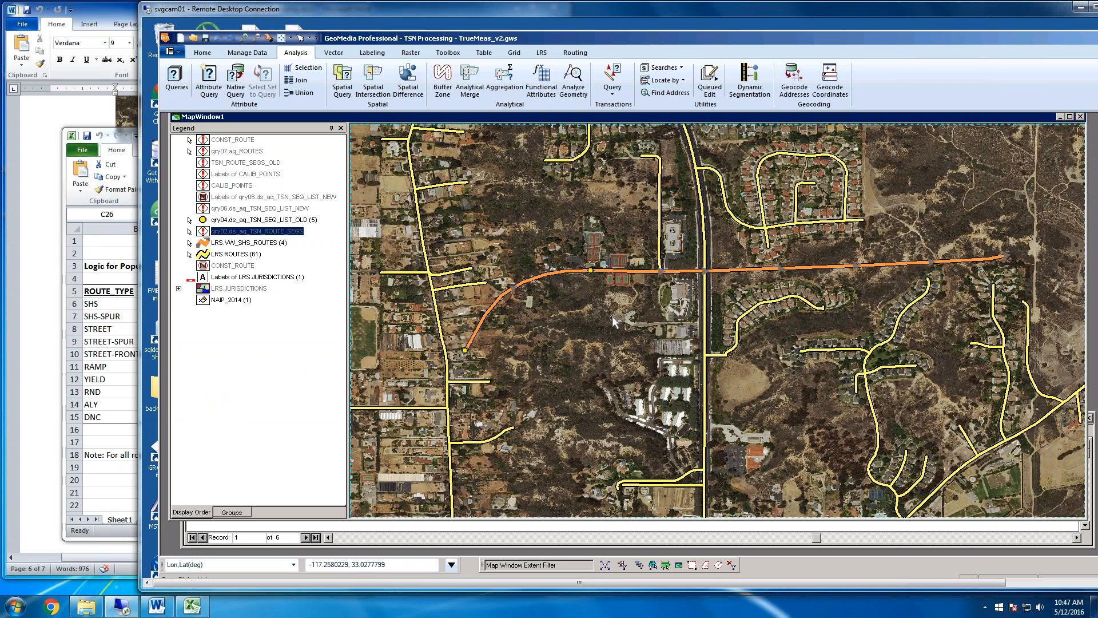
# Inspect the western gap segment's LRS_KEY and LRS_KEY_PRE attributes, close its properties without changes and deselect it
pyautogui.doubleClick(616, 271)
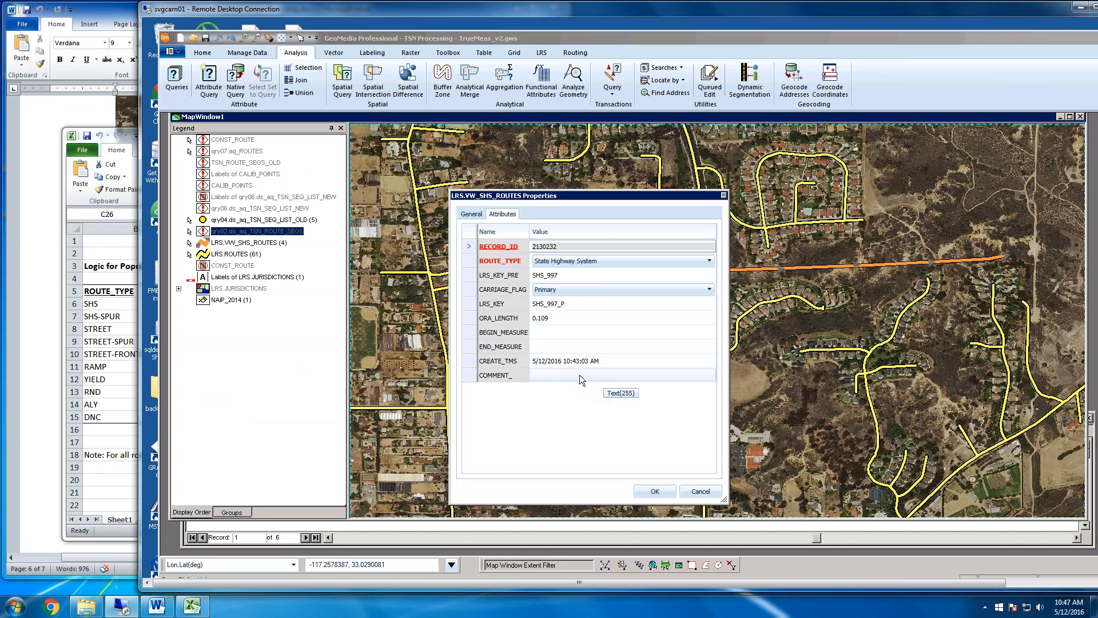
pyautogui.click(578, 303)
pyautogui.click(576, 303)
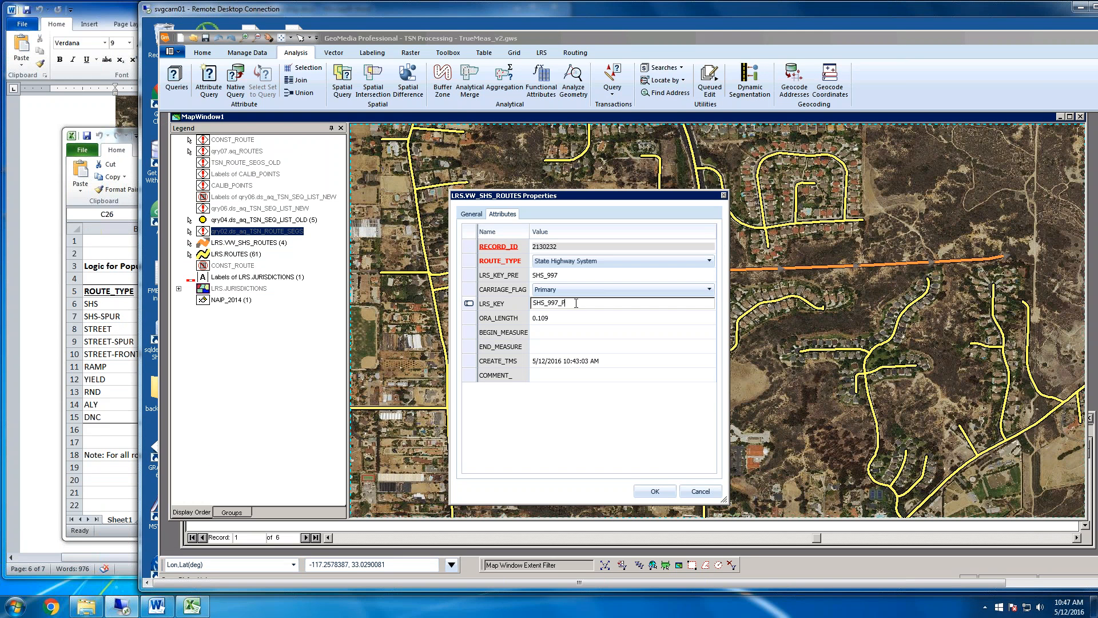
pyautogui.click(585, 272)
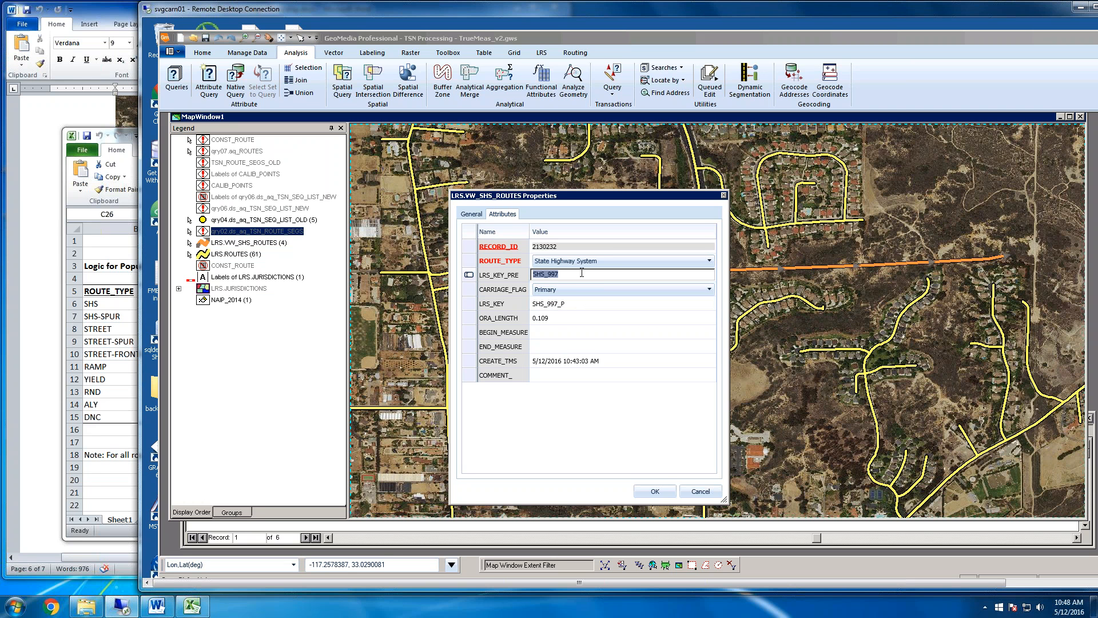
pyautogui.click(548, 274)
pyautogui.click(706, 491)
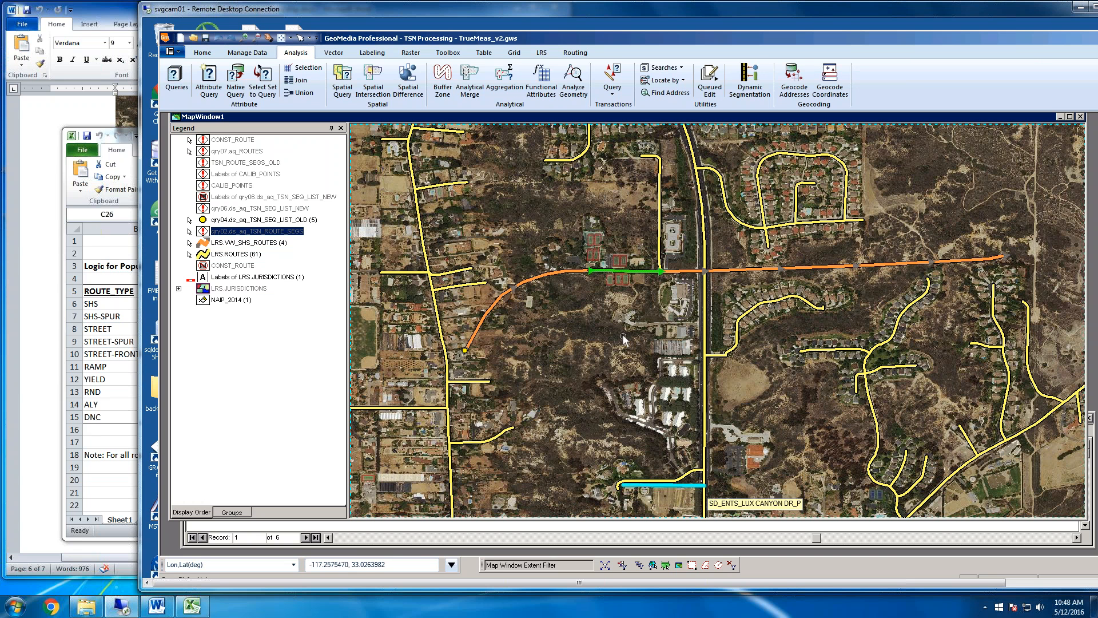
pyautogui.click(618, 303)
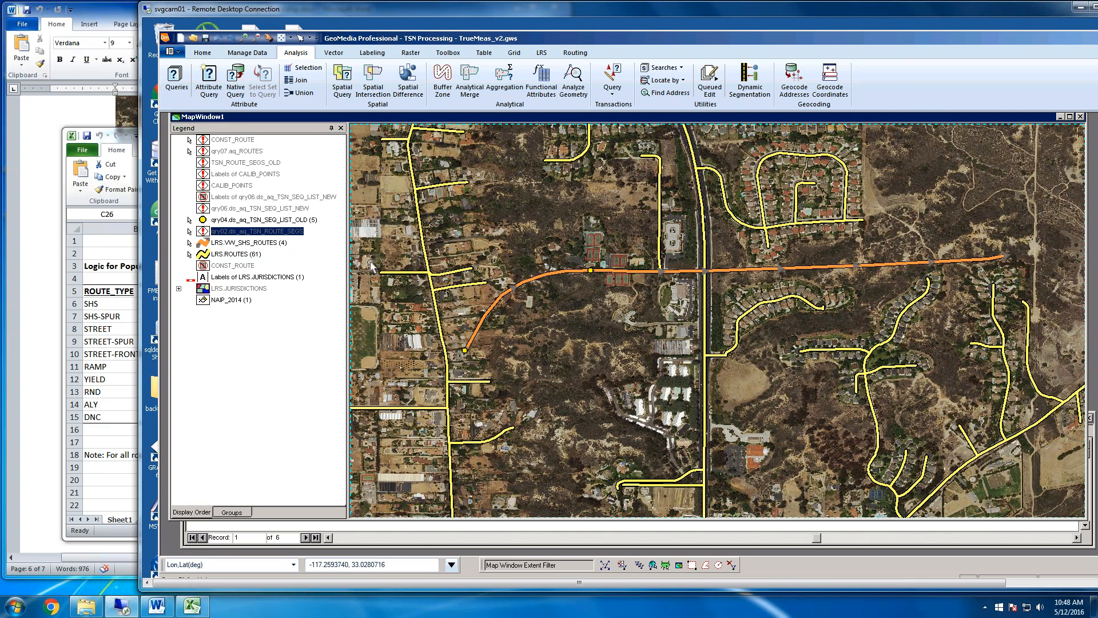
pyautogui.click(231, 243)
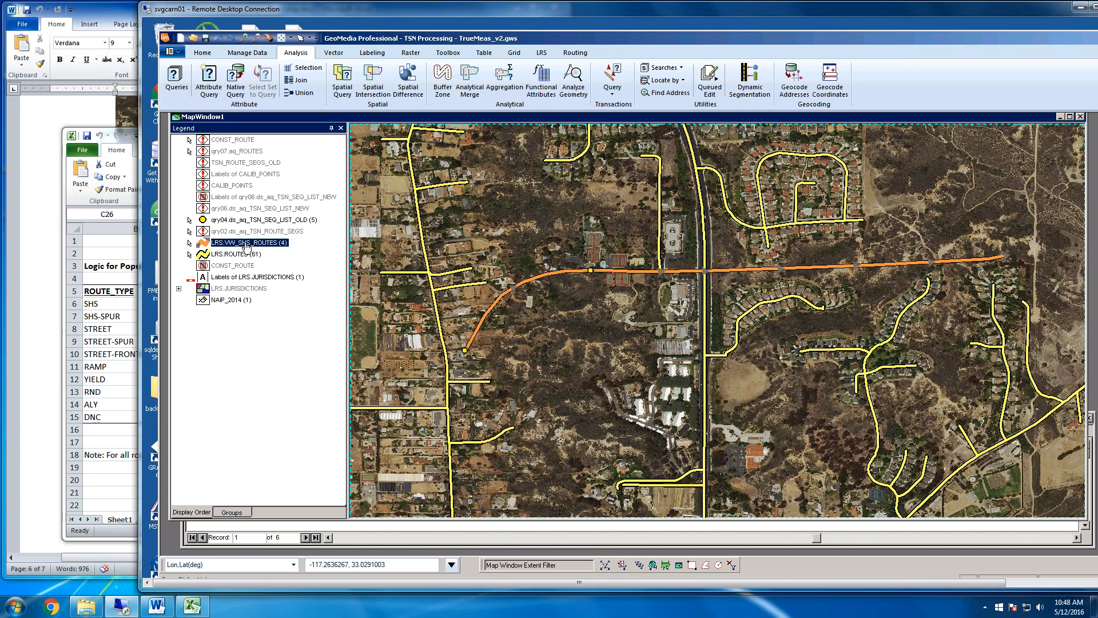
pyautogui.rightClick(245, 244)
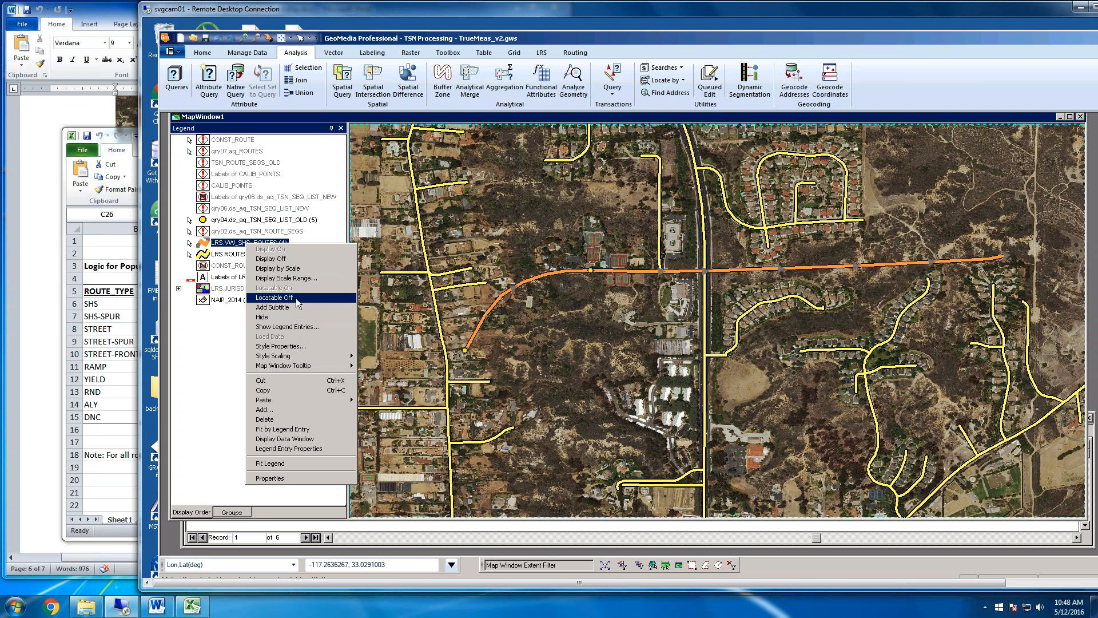
pyautogui.click(549, 312)
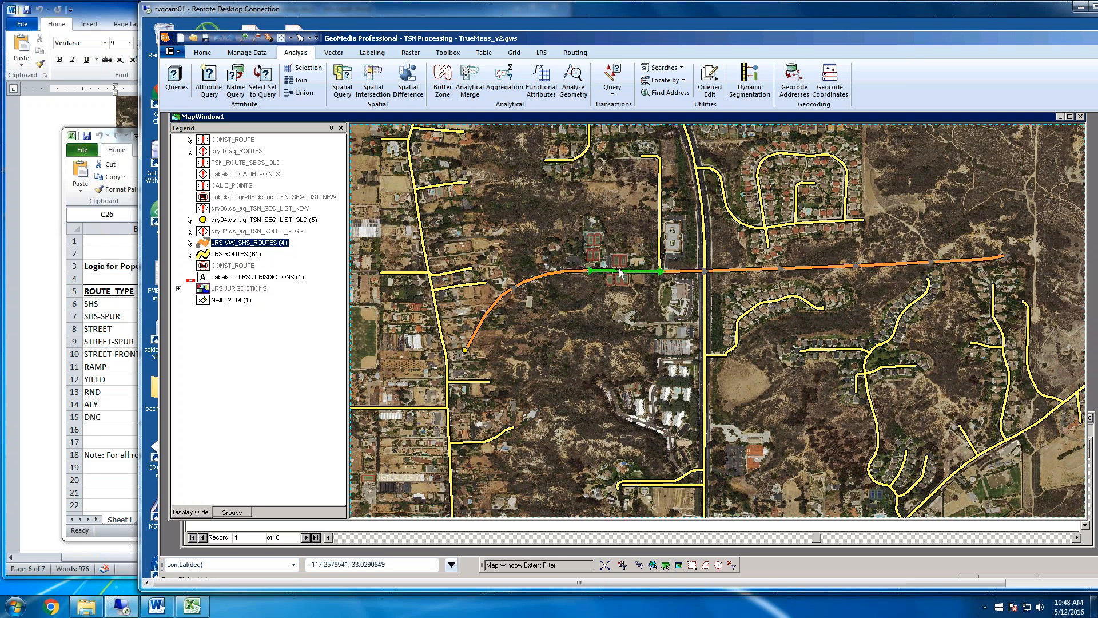
# Select the curved western highway segment and the adjoining gap segment in turn to examine their extents, and clear the selection
pyautogui.click(563, 271)
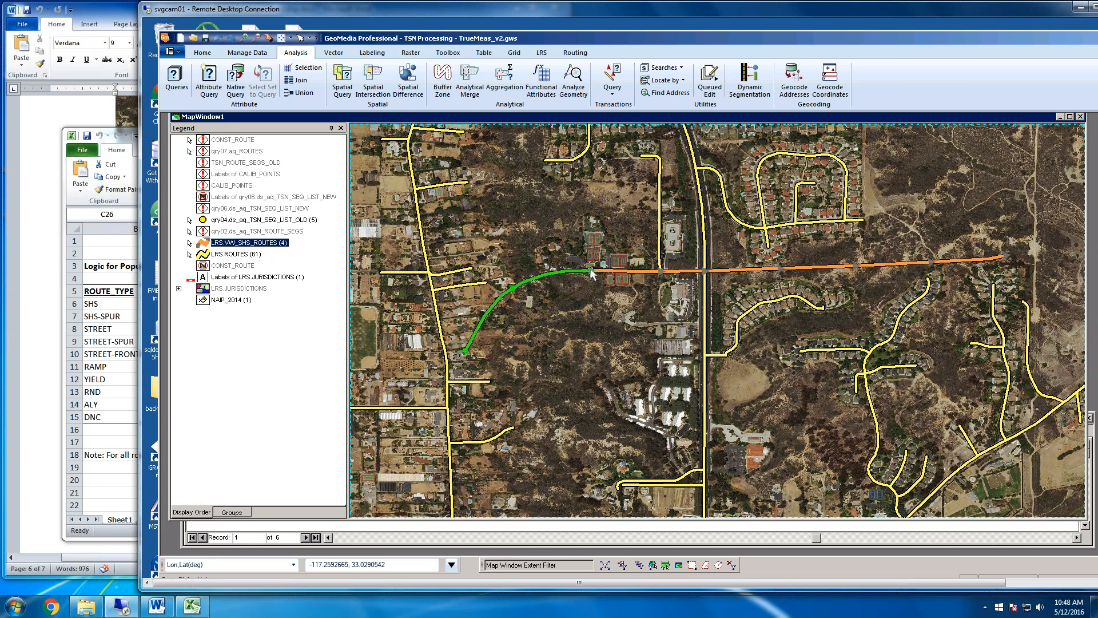
pyautogui.keyDown('ctrl'); pyautogui.click(623, 271); pyautogui.keyUp('ctrl')
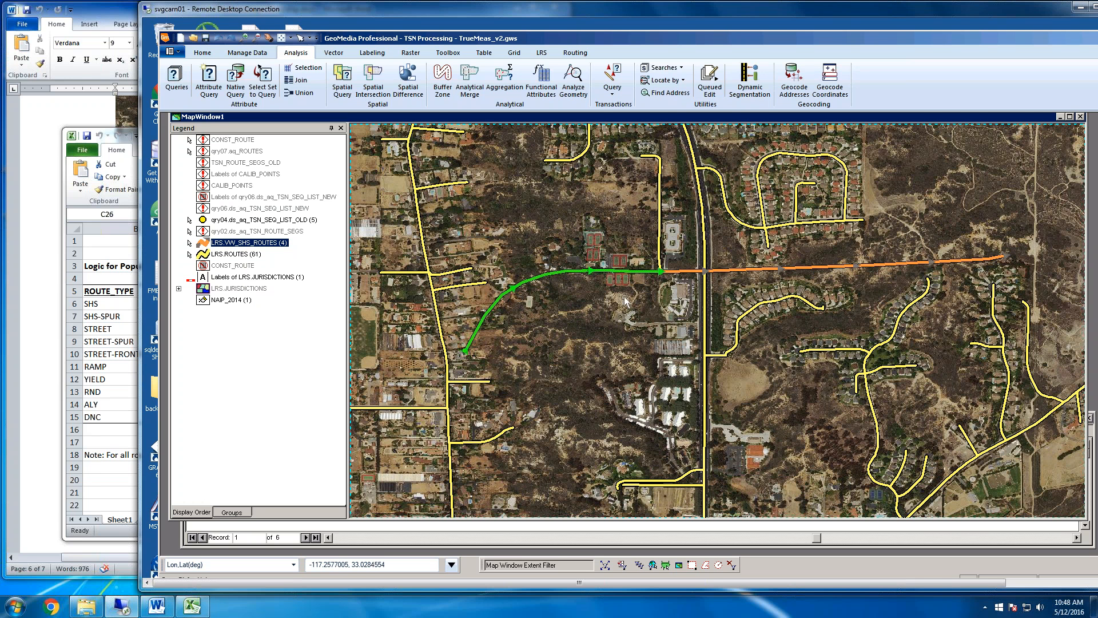
pyautogui.click(620, 298)
pyautogui.click(539, 275)
pyautogui.click(623, 246)
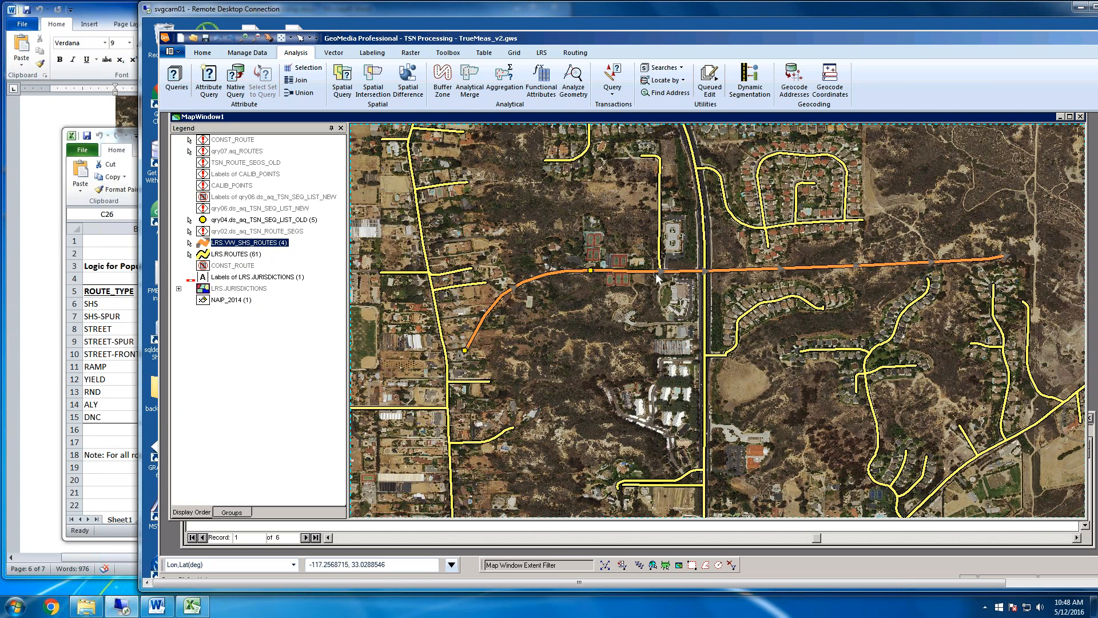
pyautogui.click(549, 275)
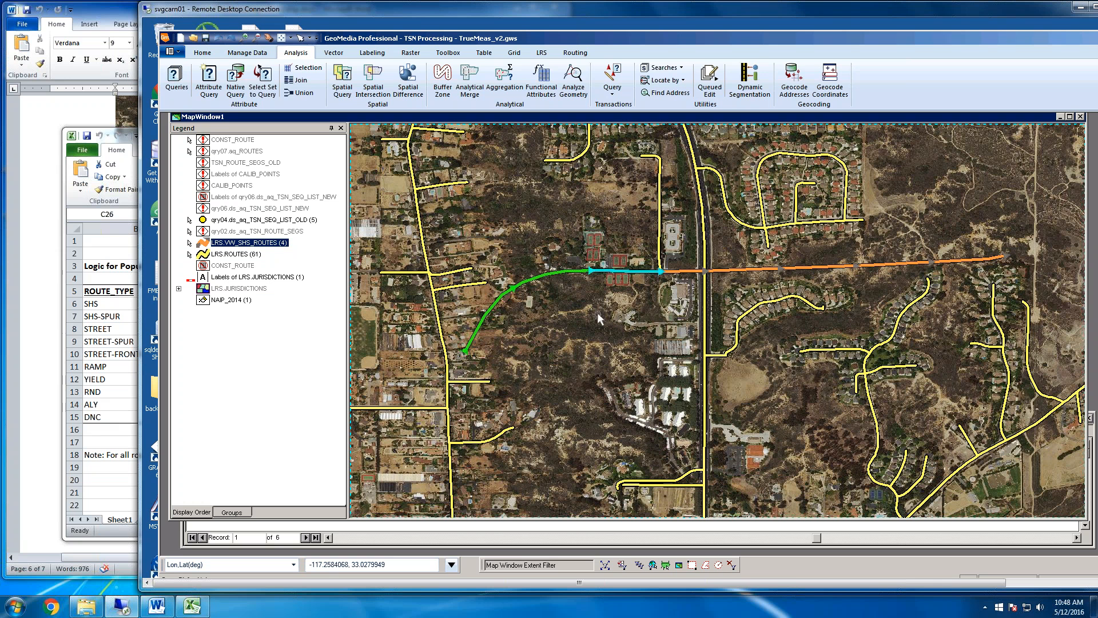
pyautogui.click(622, 291)
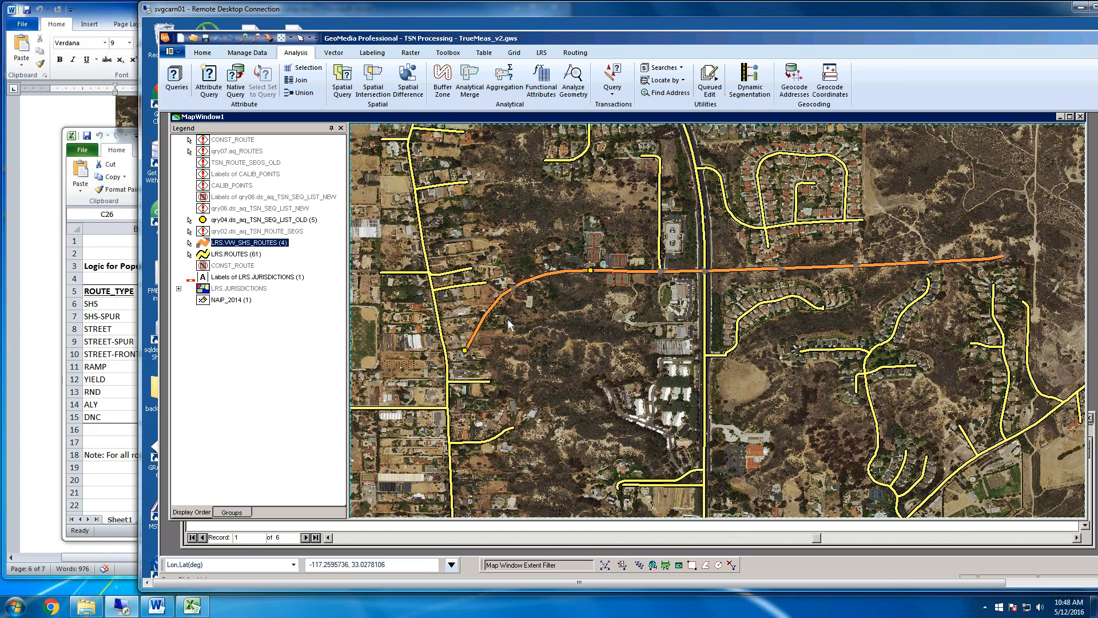
# Merge the curved western State Highway 997 segment with the adjoining gap segment, accepting the curved segment's attributes
pyautogui.click(529, 280)
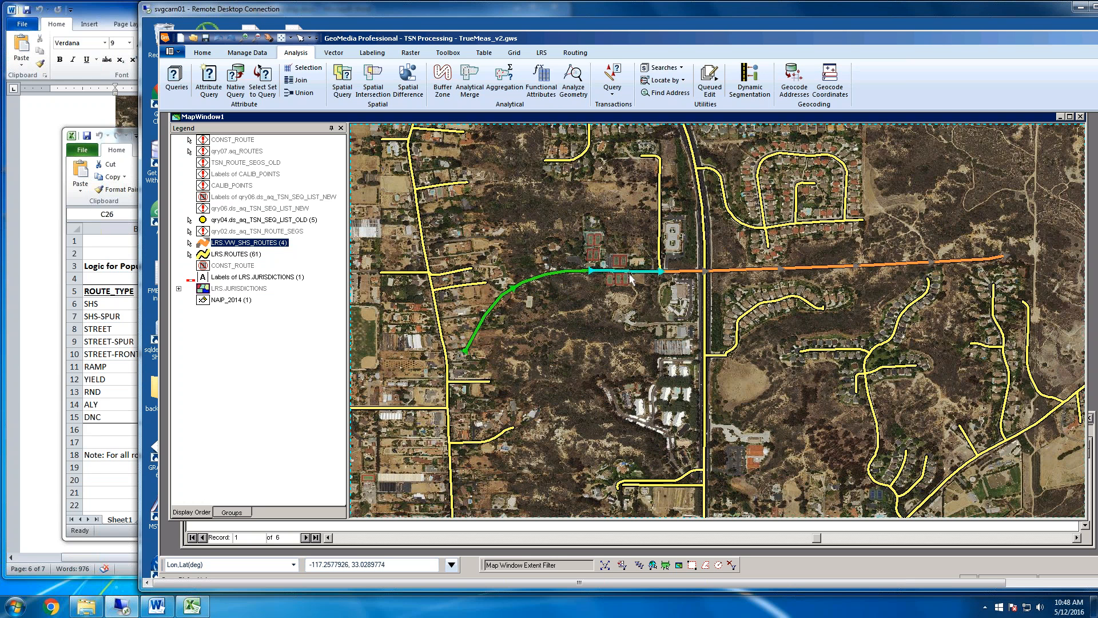
pyautogui.click(334, 52)
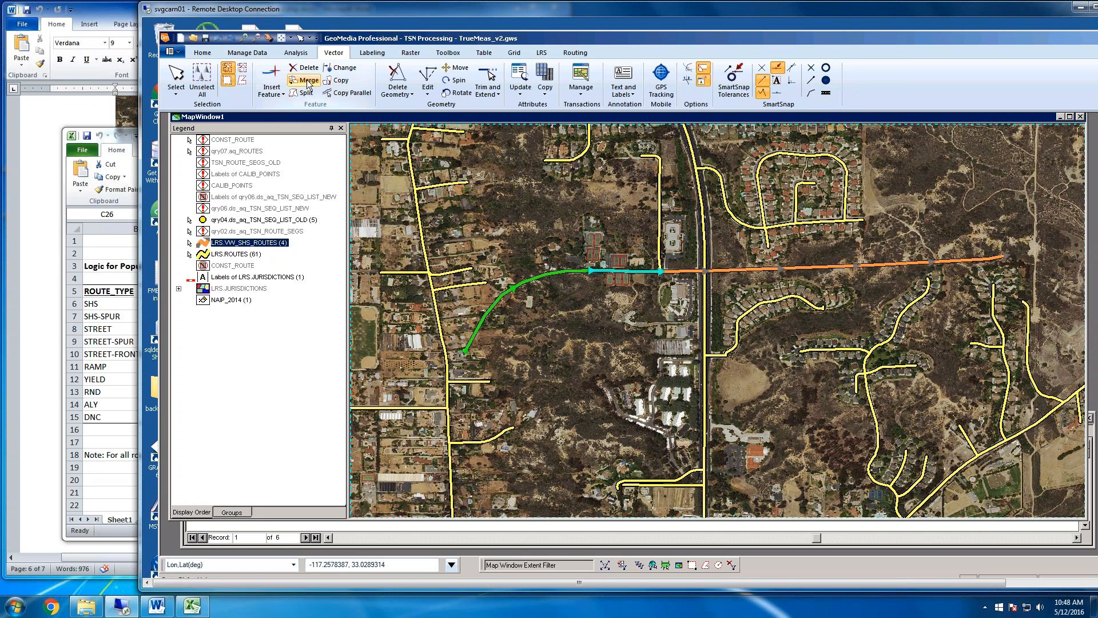
pyautogui.click(307, 83)
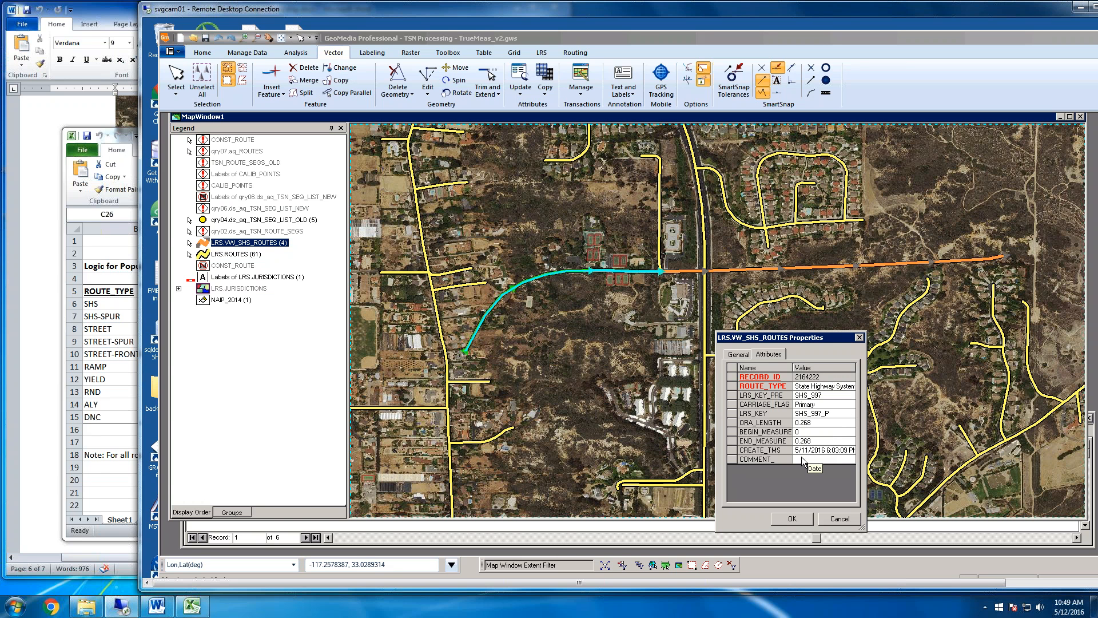
pyautogui.click(792, 518)
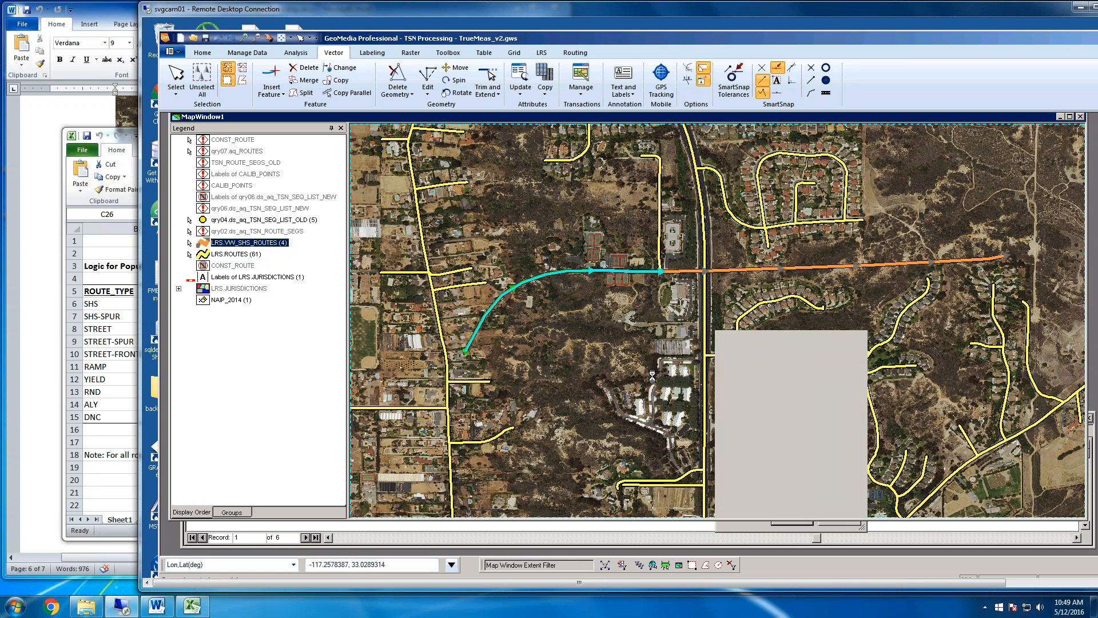
# Select the merged western State Highway 997 segment and the eastern segment in turn to check their extents, and clear the selection
pyautogui.click(548, 274)
pyautogui.click(635, 336)
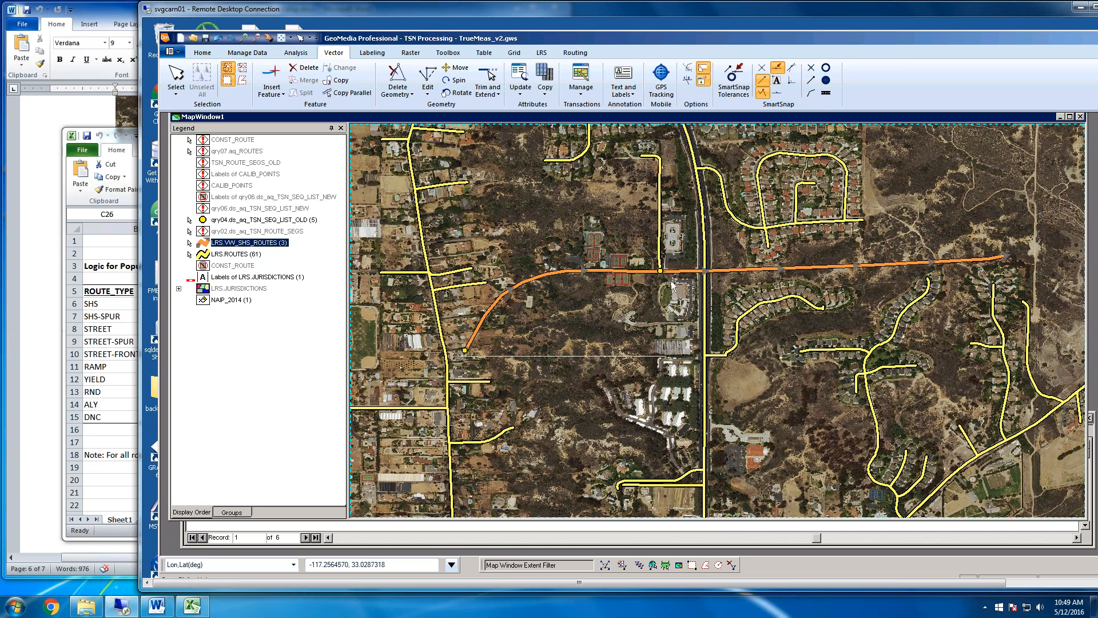
pyautogui.click(729, 270)
pyautogui.click(638, 308)
pyautogui.click(541, 52)
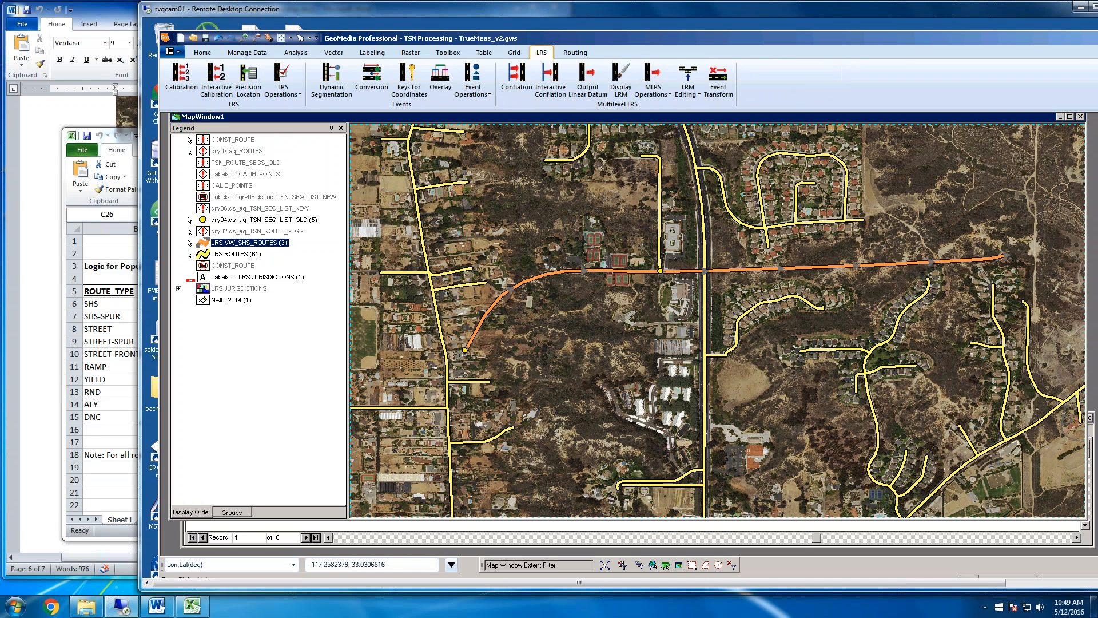
pyautogui.click(219, 87)
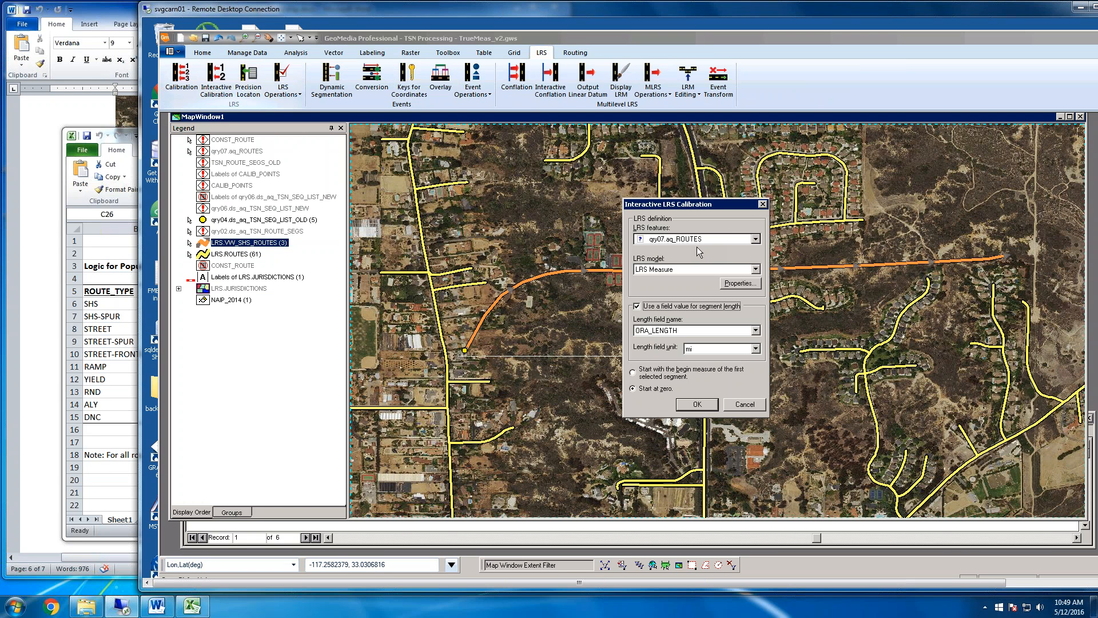
pyautogui.click(740, 403)
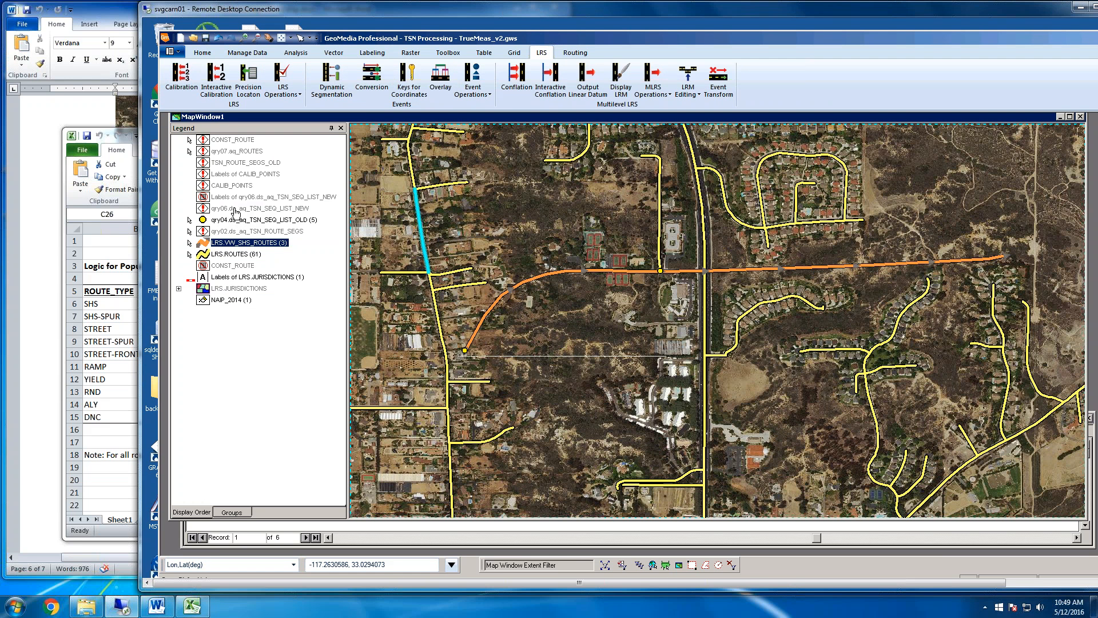
# Try to turn on the display of the qry07.aq_ROUTES legend entry
pyautogui.click(237, 151)
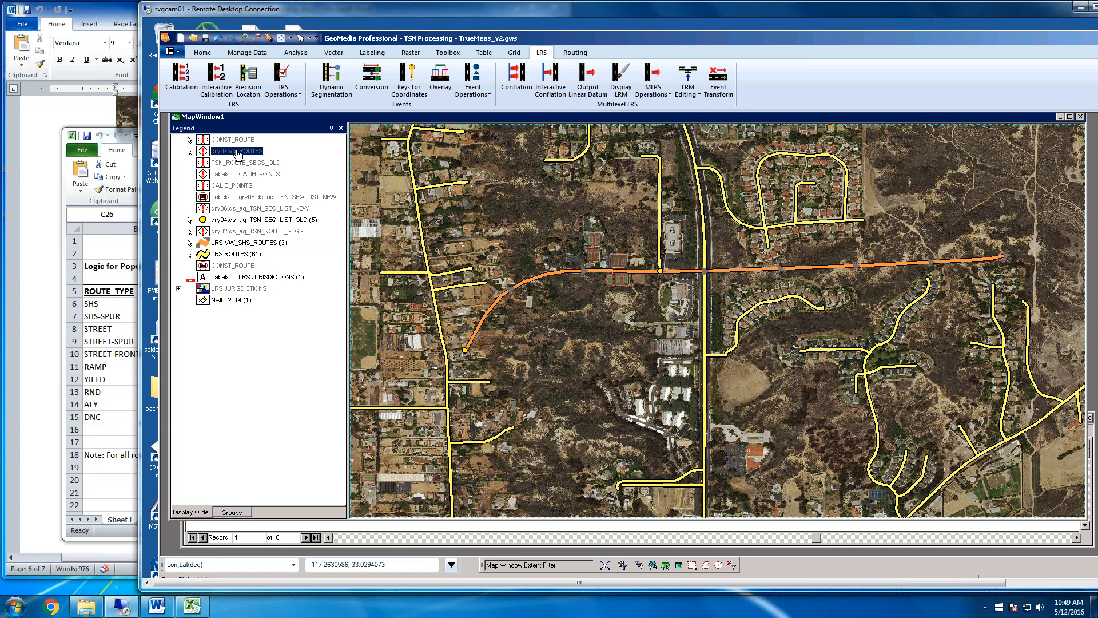
pyautogui.rightClick(237, 151)
pyautogui.click(258, 160)
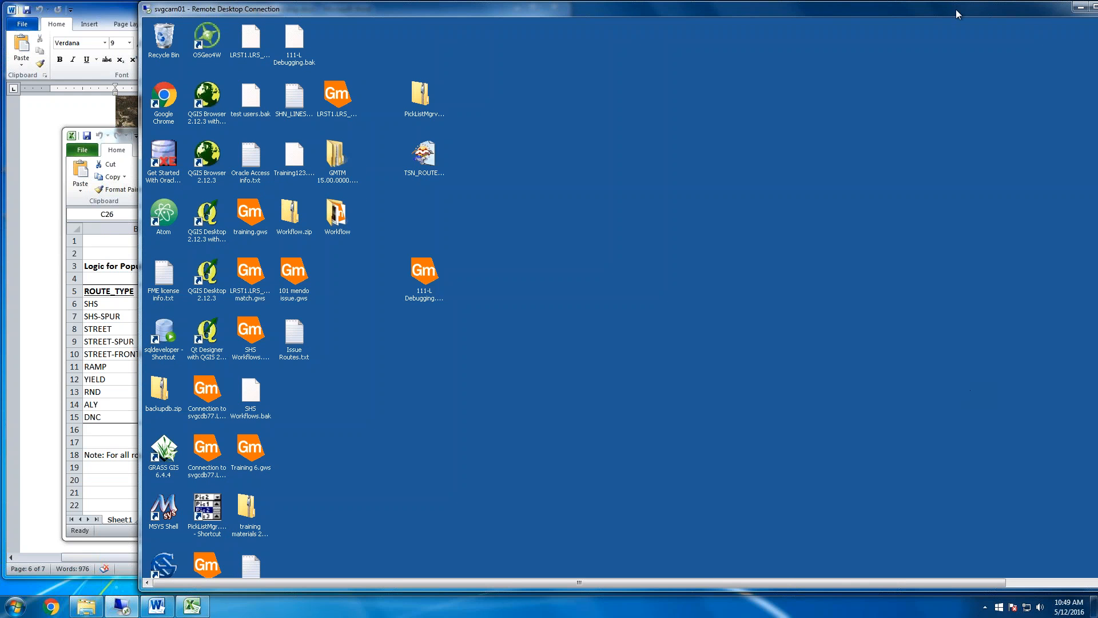
# Relaunch GeoMedia Professional on the remote desktop with the recent TSN Processing - TrueMeas_v2 workspace
pyautogui.moveTo(956, 9); pyautogui.dragTo(891, 12)
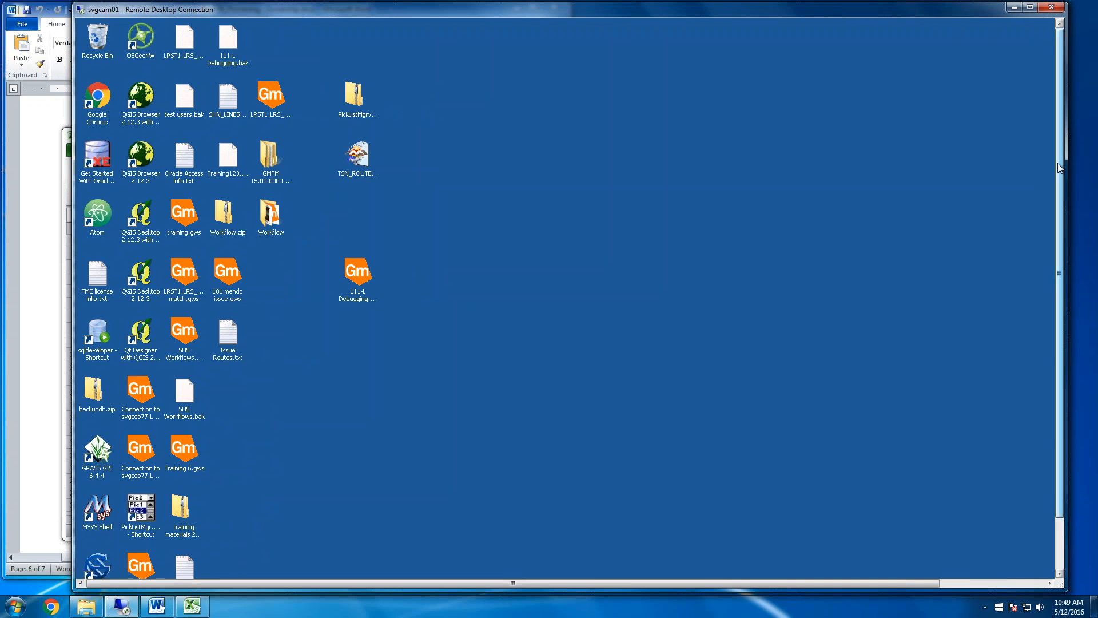
pyautogui.moveTo(1058, 163)
pyautogui.mouseDown()
pyautogui.moveTo(1061, 238)
pyautogui.moveTo(1058, 142)
pyautogui.mouseUp()
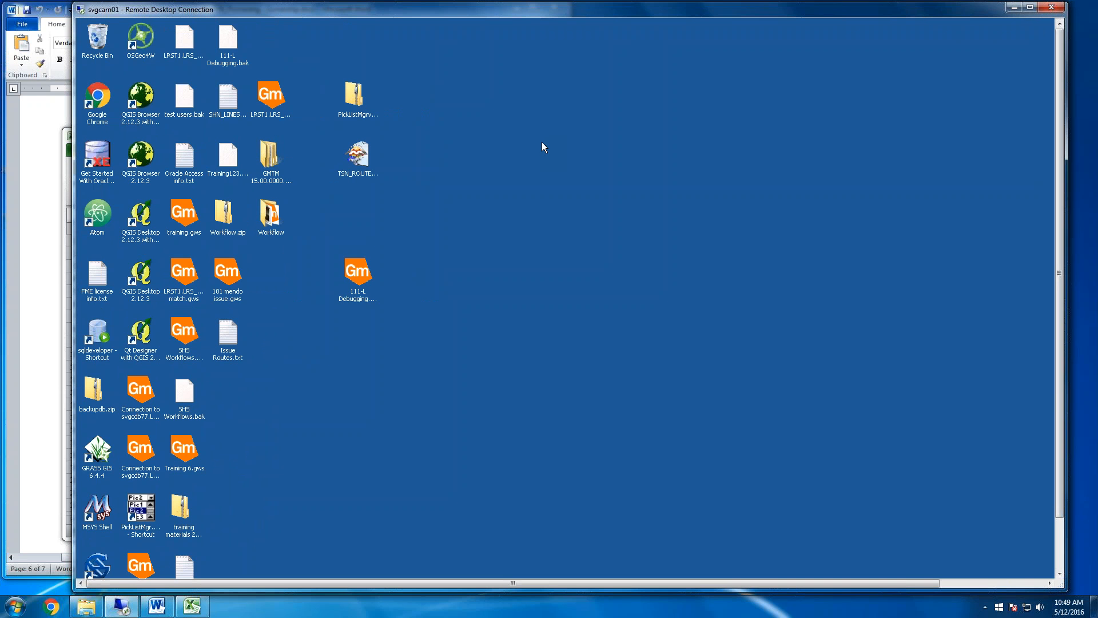
pyautogui.moveTo(1064, 193); pyautogui.dragTo(1064, 225)
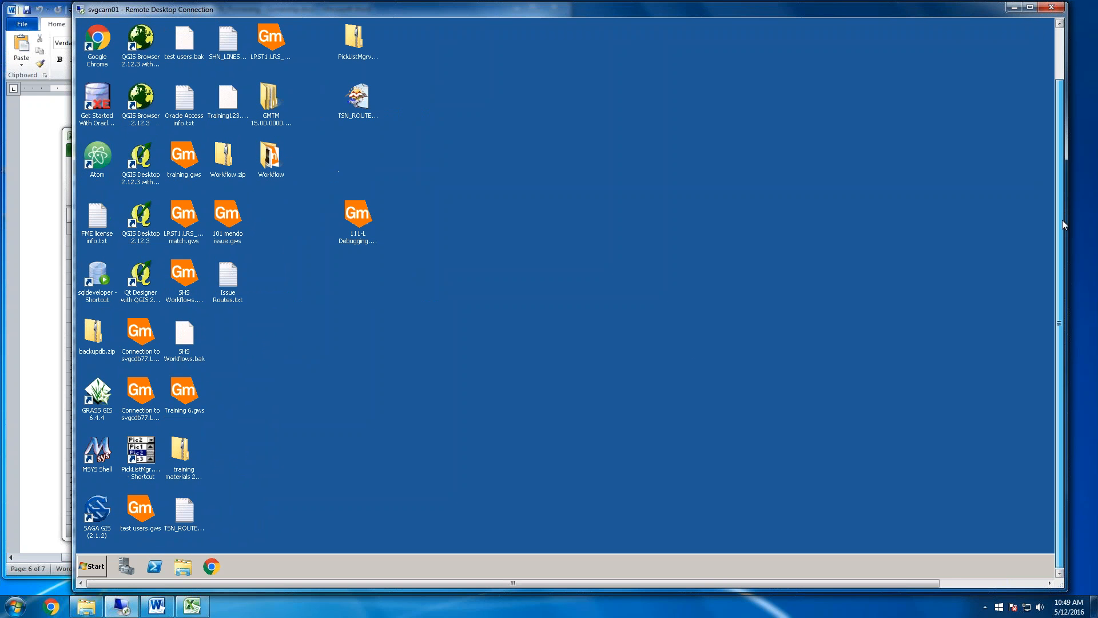
pyautogui.click(97, 568)
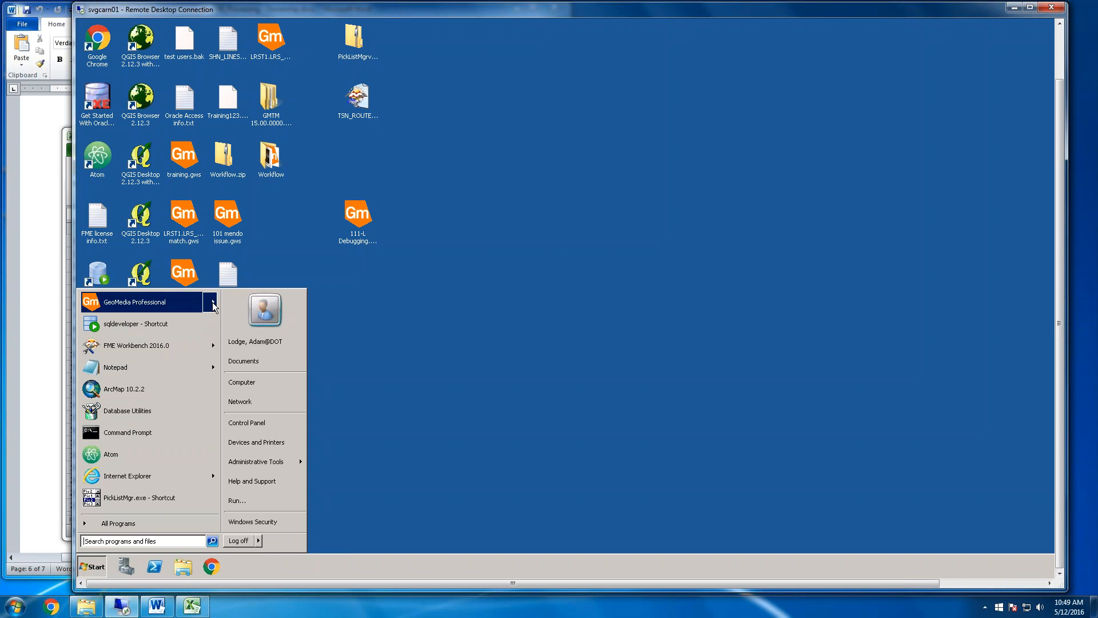
pyautogui.moveTo(211, 302)
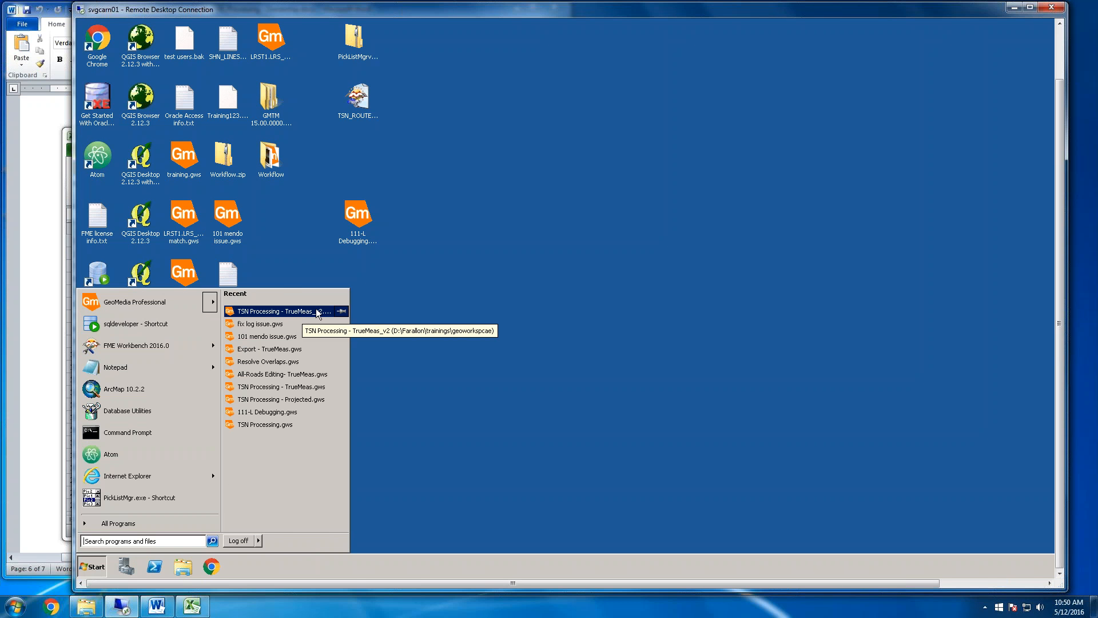
pyautogui.click(311, 312)
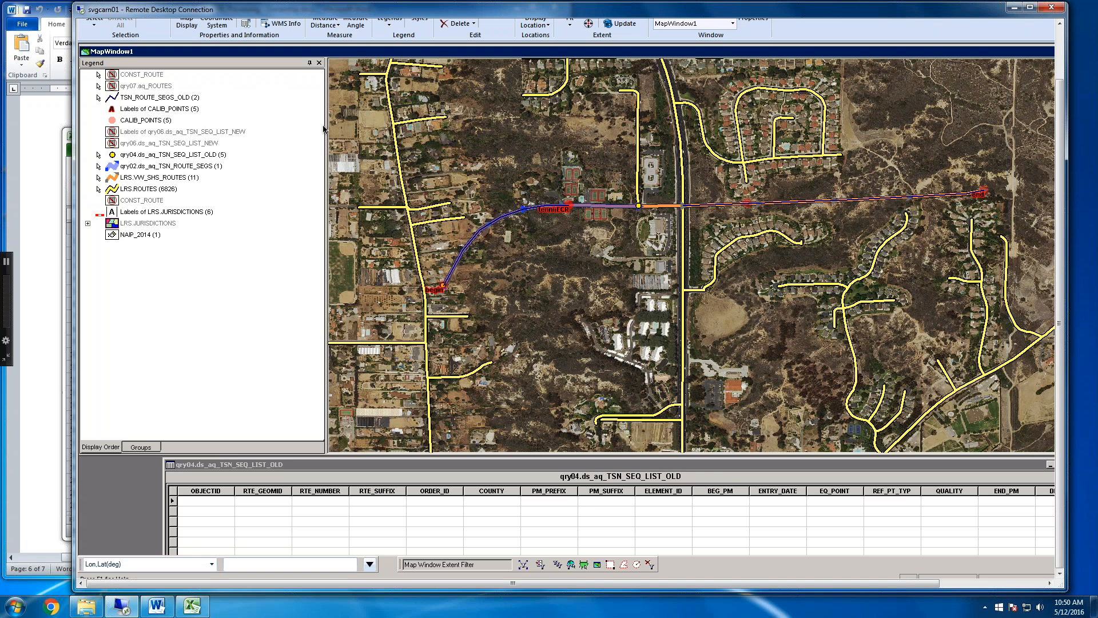
# Turn off the display of all legend entries from TSN_ROUTE_SEGS_OLD through qry02.ds_aq_TSN_ROUTE_SEGS
pyautogui.click(139, 167)
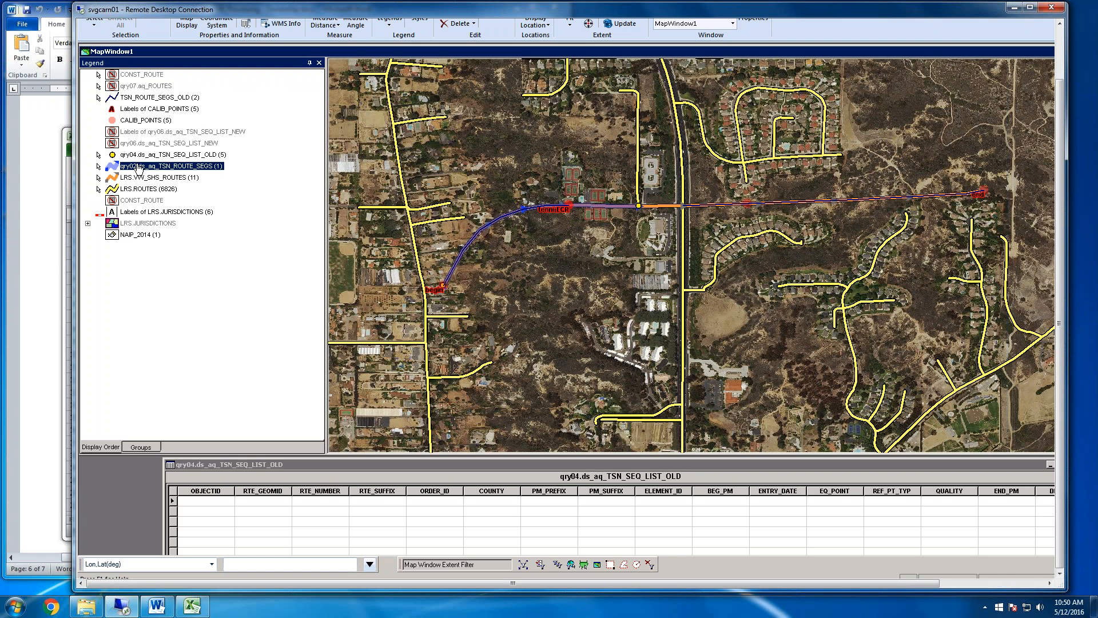
pyautogui.keyDown('shift'); pyautogui.click(143, 98); pyautogui.keyUp('shift')
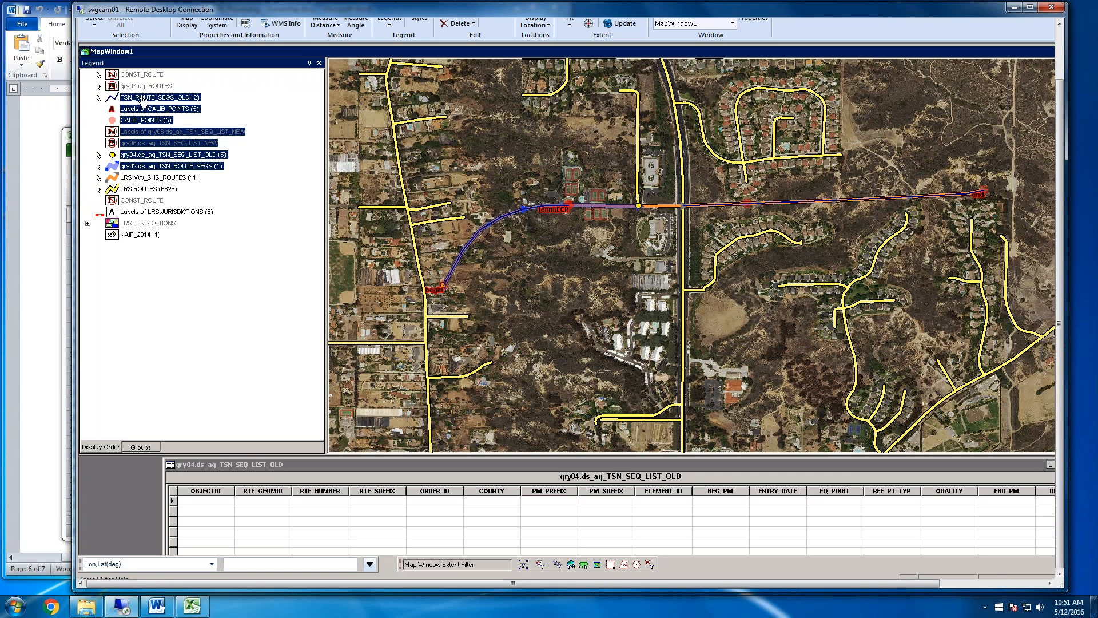
pyautogui.rightClick(143, 100)
pyautogui.click(208, 114)
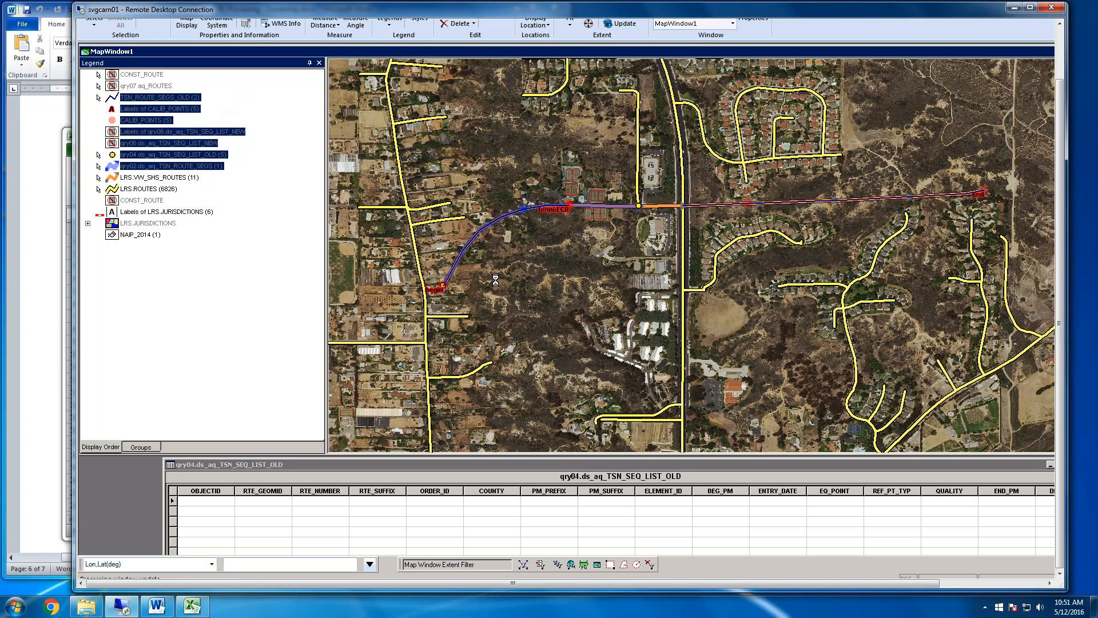
# Check the extents of the merged western State Highway 997 segment and its eastern neighbour on the map after reopening the workspace
pyautogui.click(601, 207)
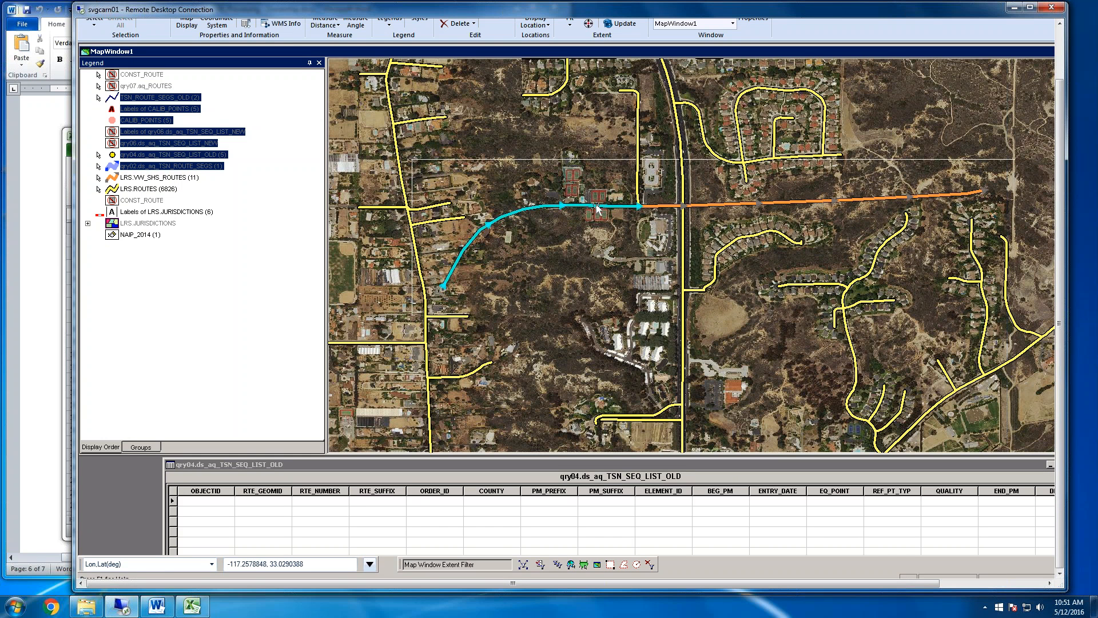
pyautogui.click(666, 207)
pyautogui.click(710, 205)
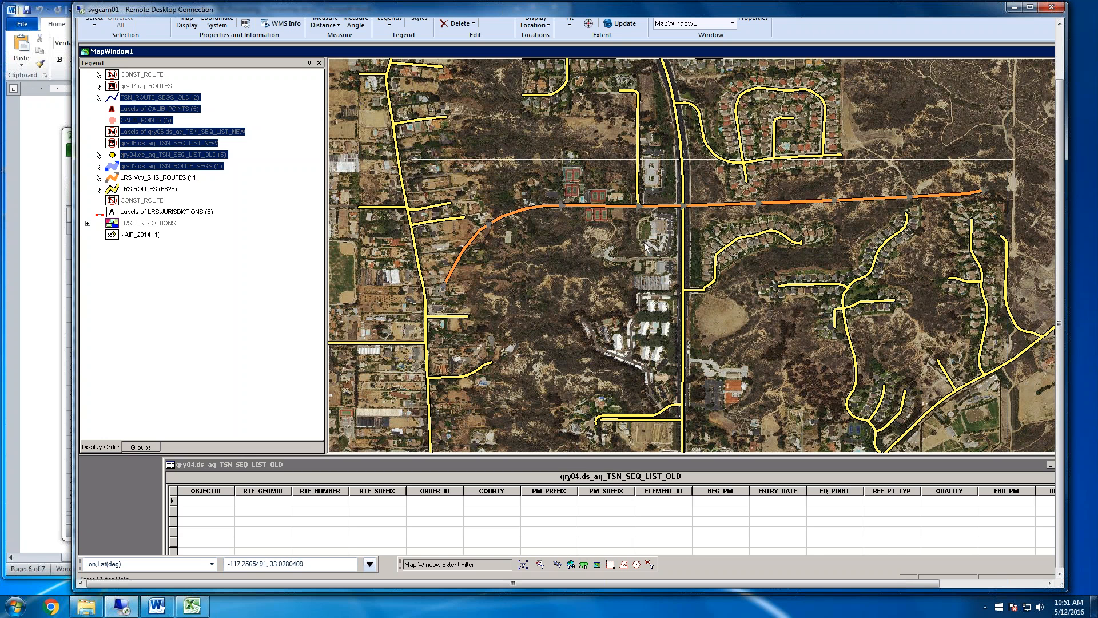
# Turn on the display of the qry07.aq_ROUTES legend entry
pyautogui.click(161, 86)
pyautogui.rightClick(161, 89)
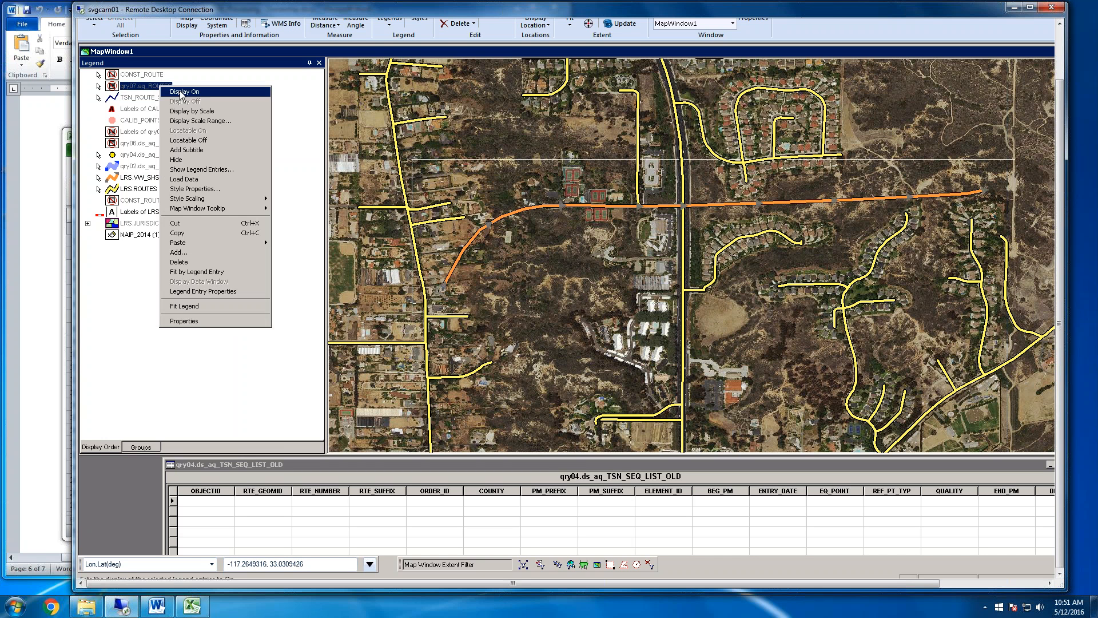
pyautogui.click(179, 94)
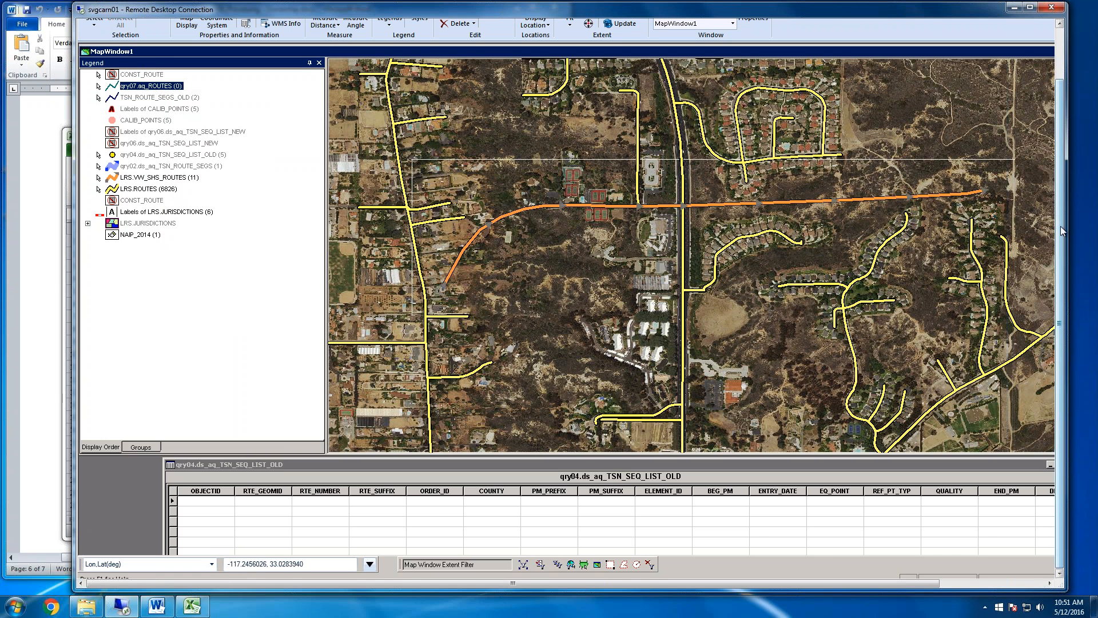
# Replace the Tennis Club Drive value in the qry07.aq_ROUTES query's LRS_KEY_PRE filter with the State Highway 997 key beginning SHS_9
pyautogui.moveTo(1063, 232); pyautogui.dragTo(1059, 197)
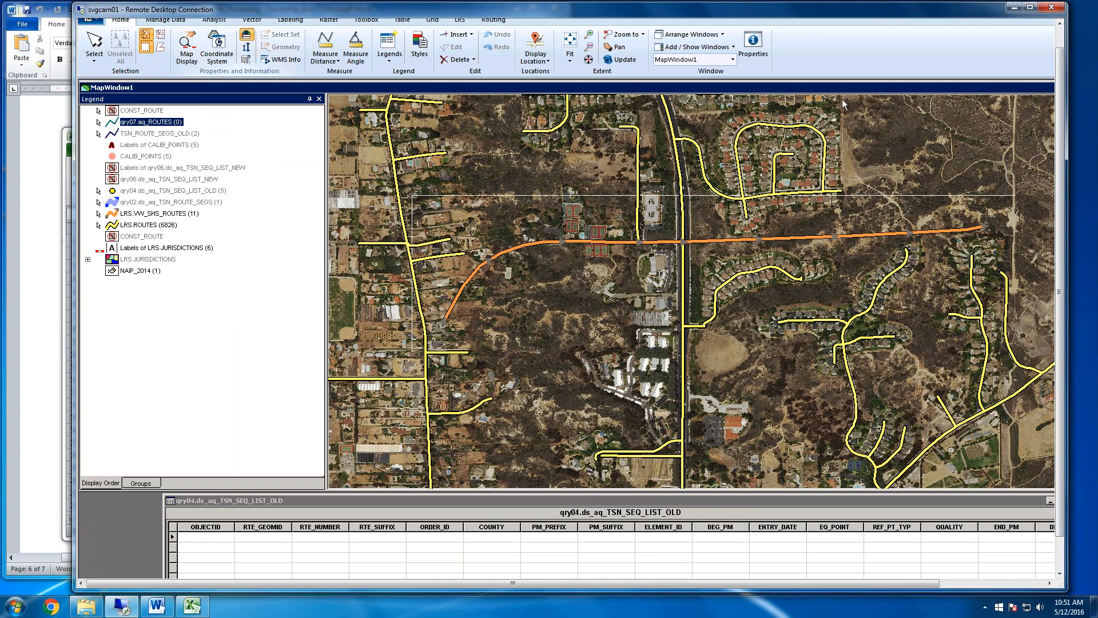
pyautogui.moveTo(1059, 170); pyautogui.dragTo(1059, 154)
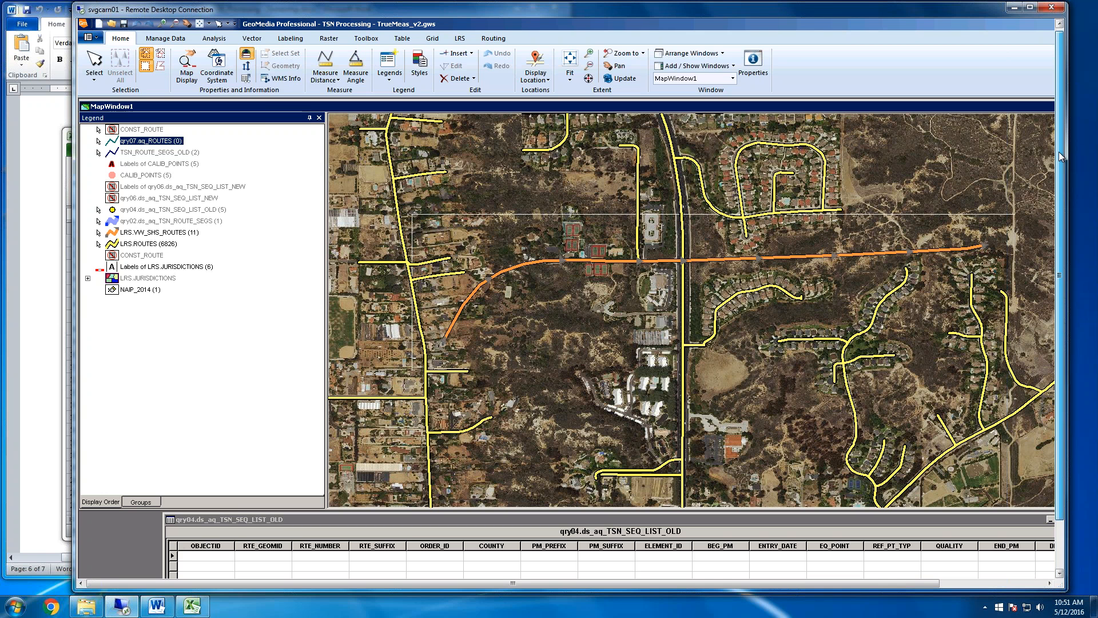
pyautogui.click(214, 38)
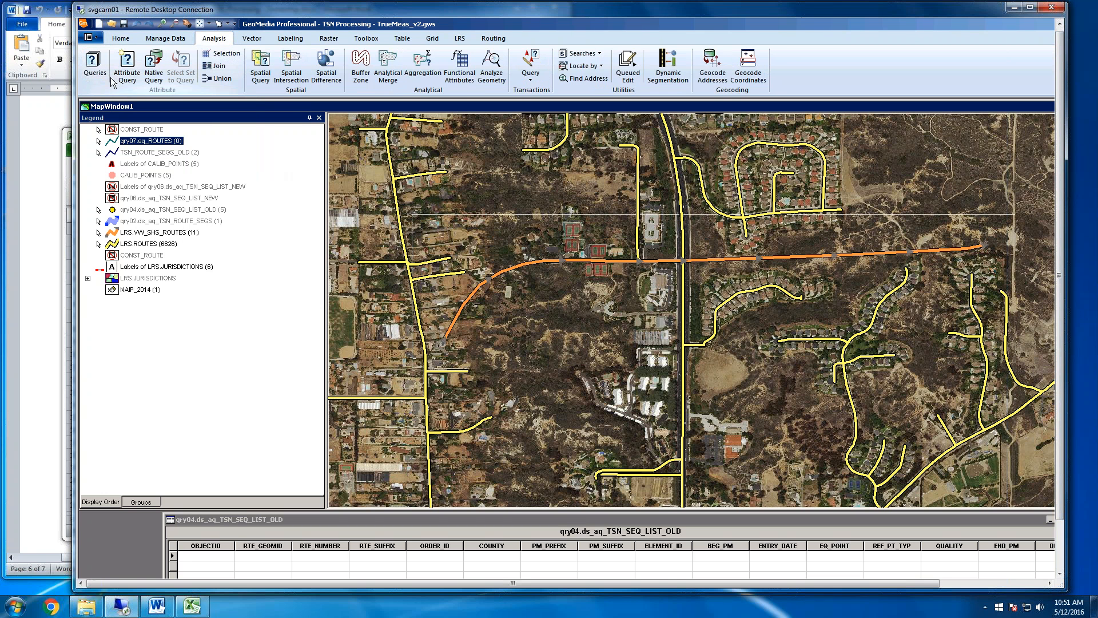
pyautogui.click(93, 64)
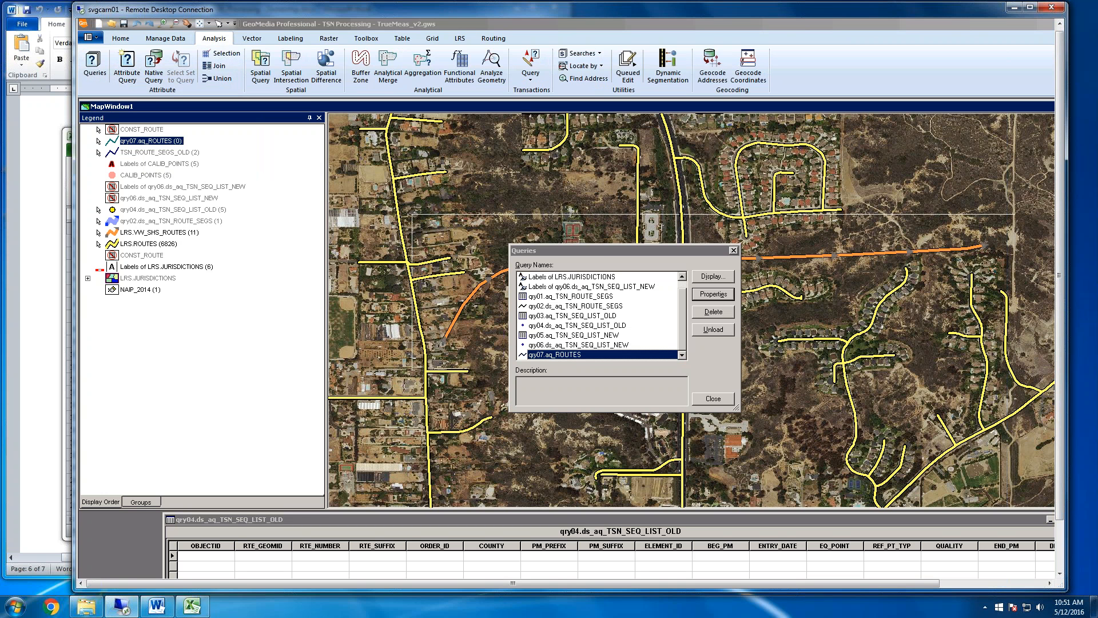
pyautogui.doubleClick(575, 354)
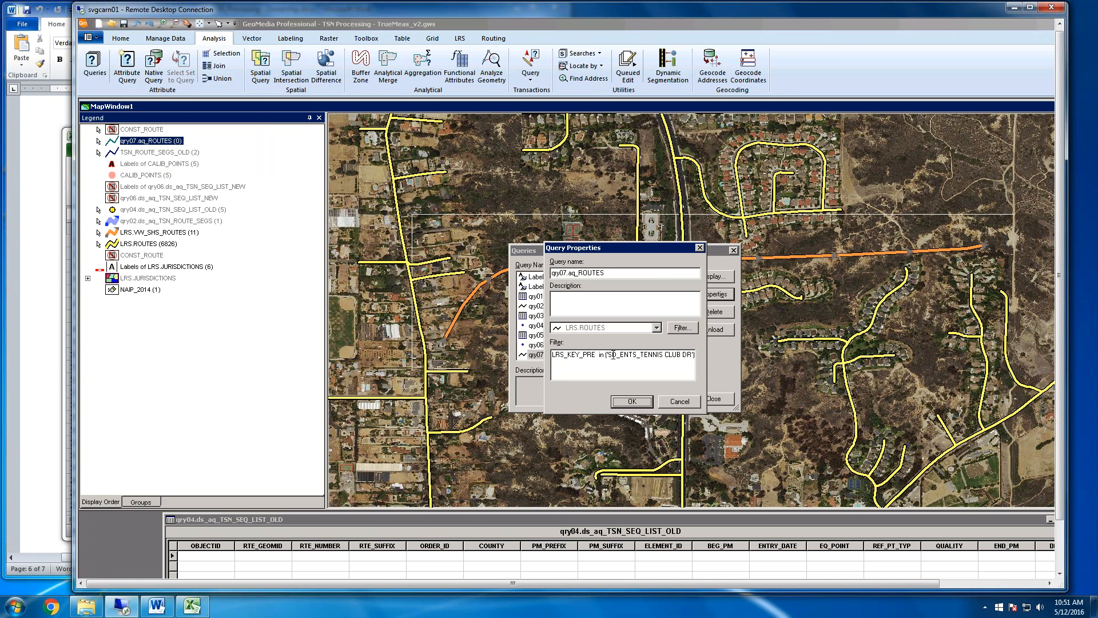
pyautogui.moveTo(610, 354); pyautogui.dragTo(691, 356)
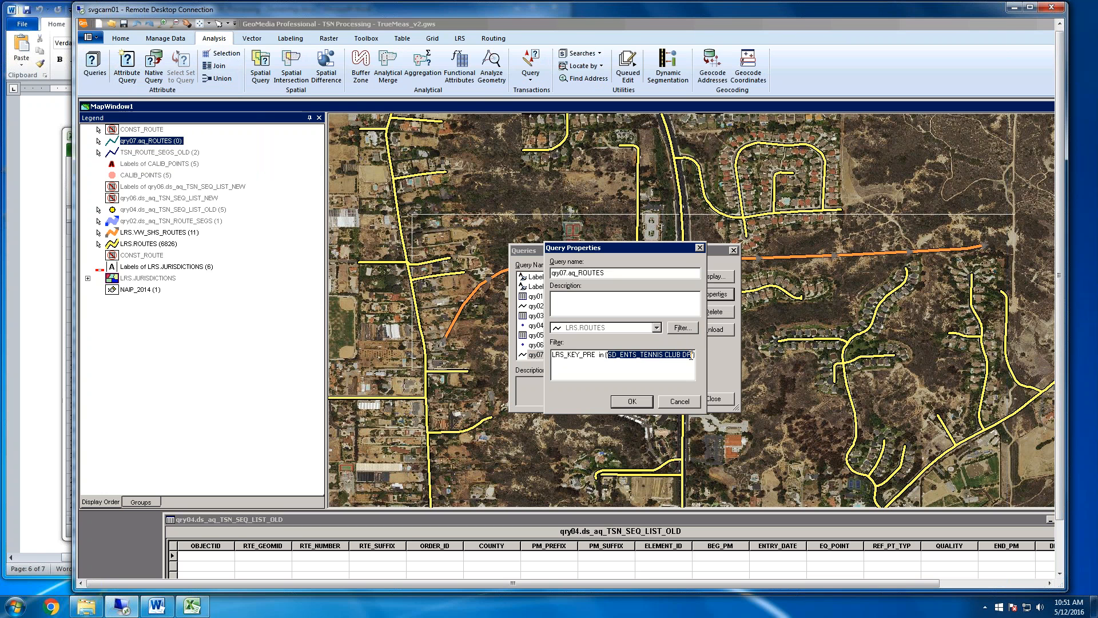
pyautogui.write('SH')
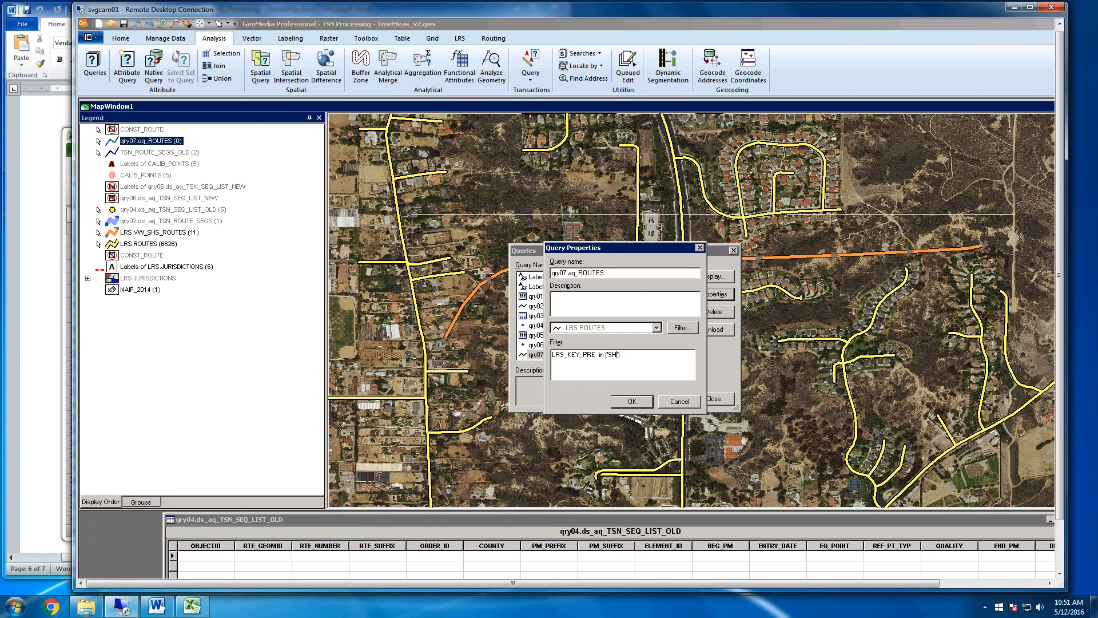
pyautogui.write('S_9')
pyautogui.write(';')
pyautogui.click(635, 402)
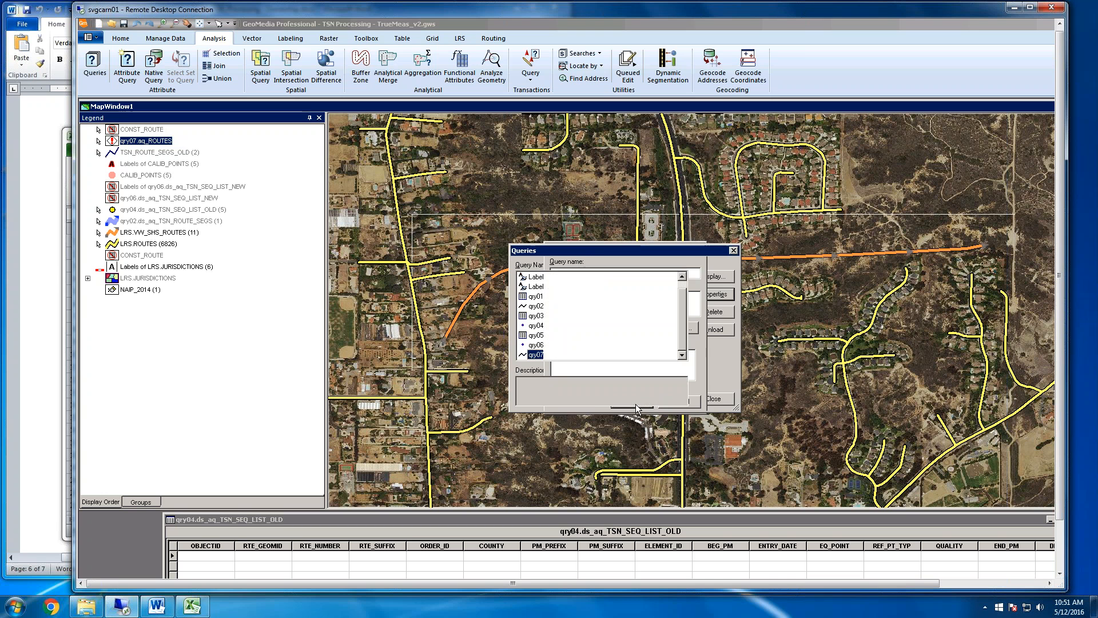
pyautogui.click(713, 399)
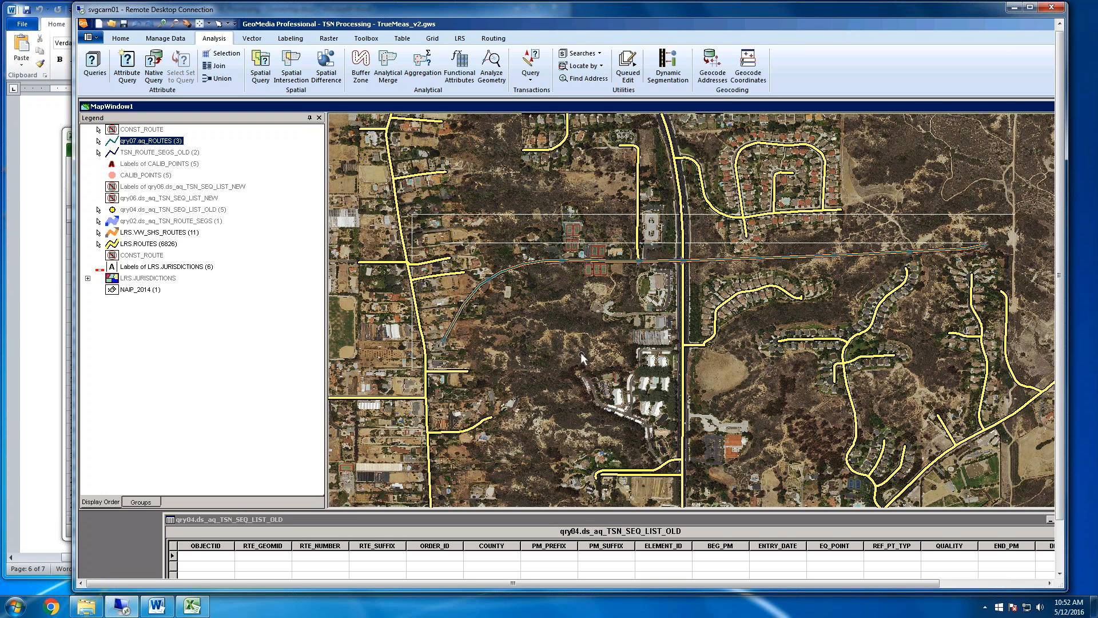
# Make the qry04.ds_aq_TSN_SEQ_LIST_OLD, qry02.ds_aq_TSN_ROUTE_SEGS, LRS.VW_SHS_ROUTES and LRS.ROUTES legend entries non-locatable
pyautogui.click(163, 152)
pyautogui.click(136, 220)
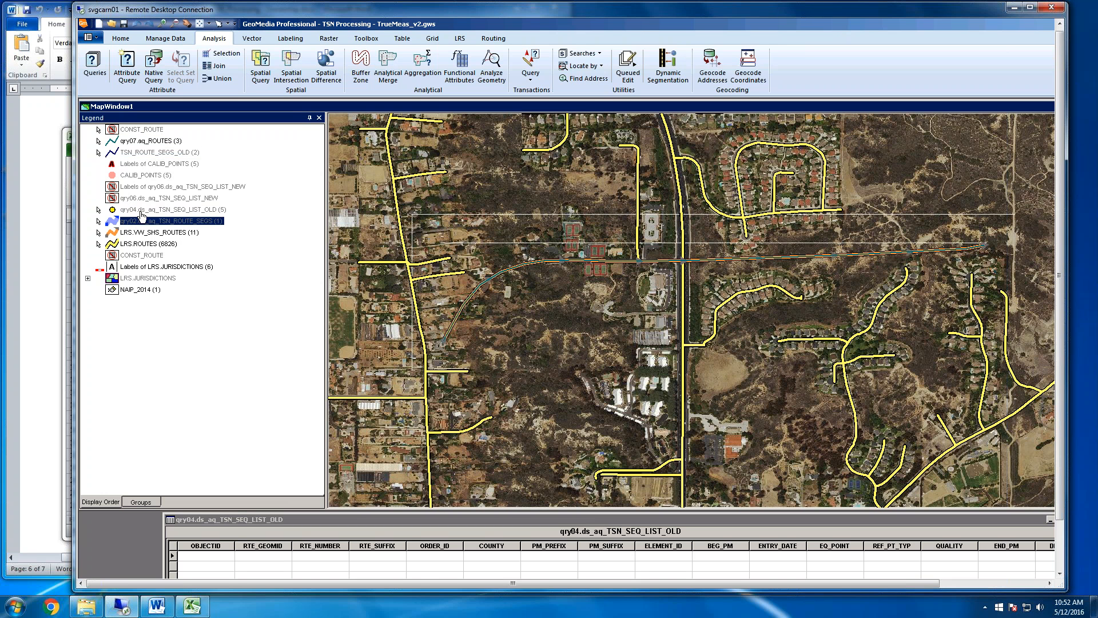
pyautogui.click(140, 211)
pyautogui.keyDown('shift'); pyautogui.click(144, 233); pyautogui.keyUp('shift')
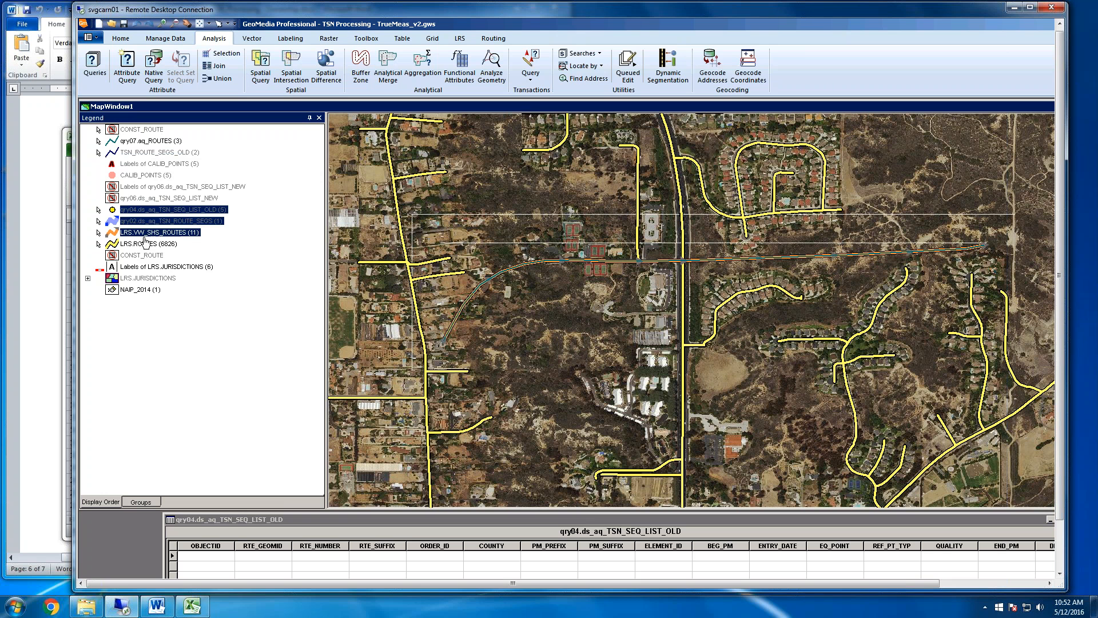
pyautogui.rightClick(145, 246)
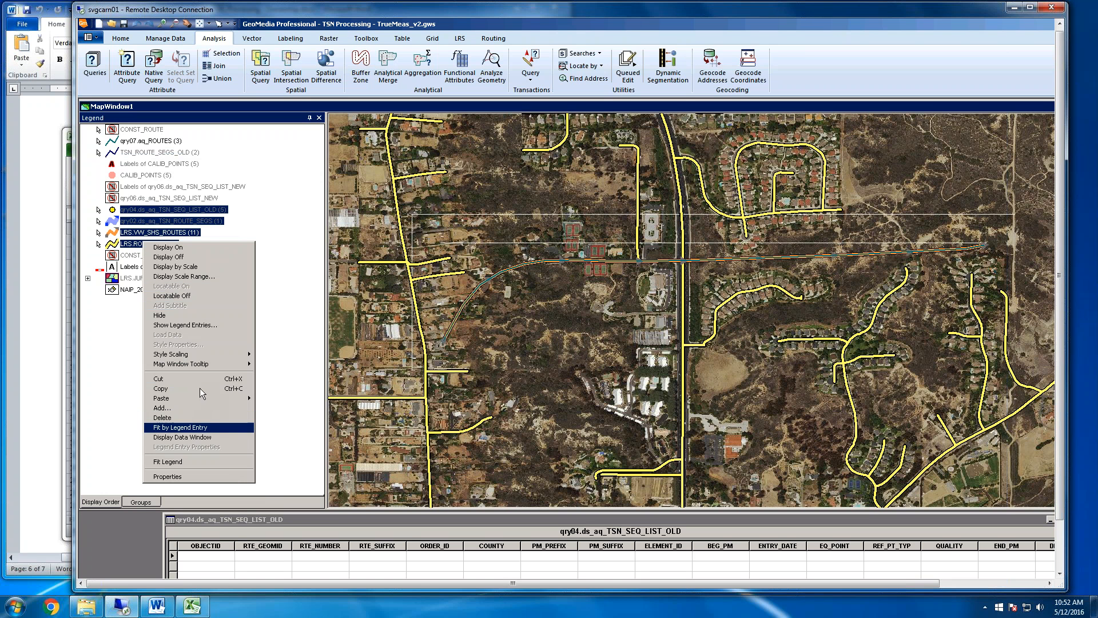
pyautogui.click(190, 296)
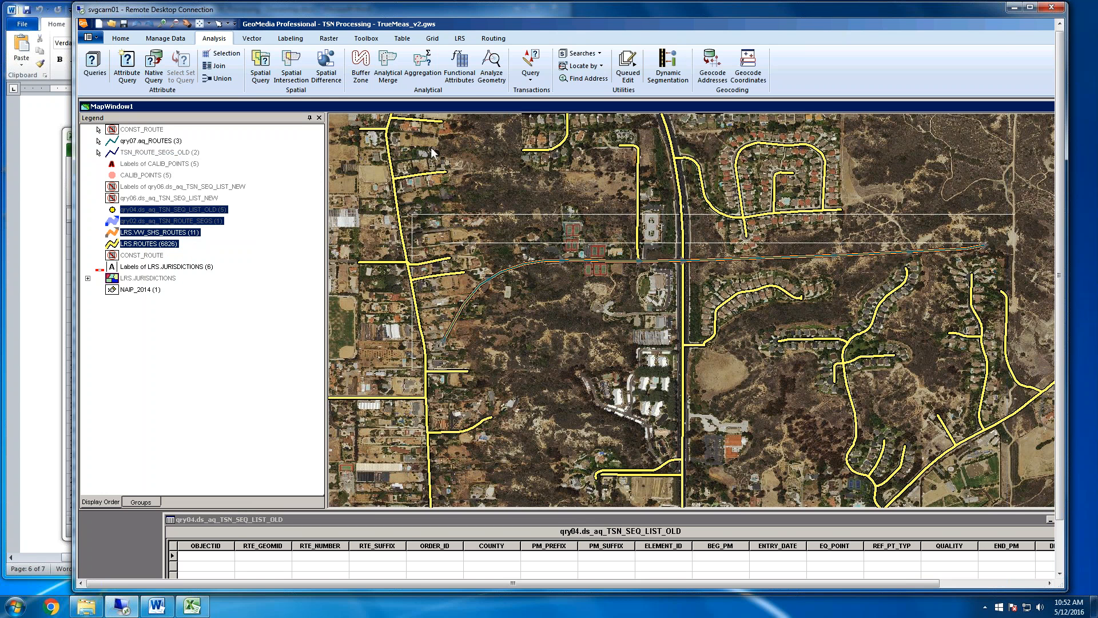
# Start Interactive LRS Calibration with qry07.aq_ROUTES as the LRS features, accepting the LRS Measure properties with LRS_KEY, BEGIN_MEASURE, END_MEASURE and miles
pyautogui.click(461, 40)
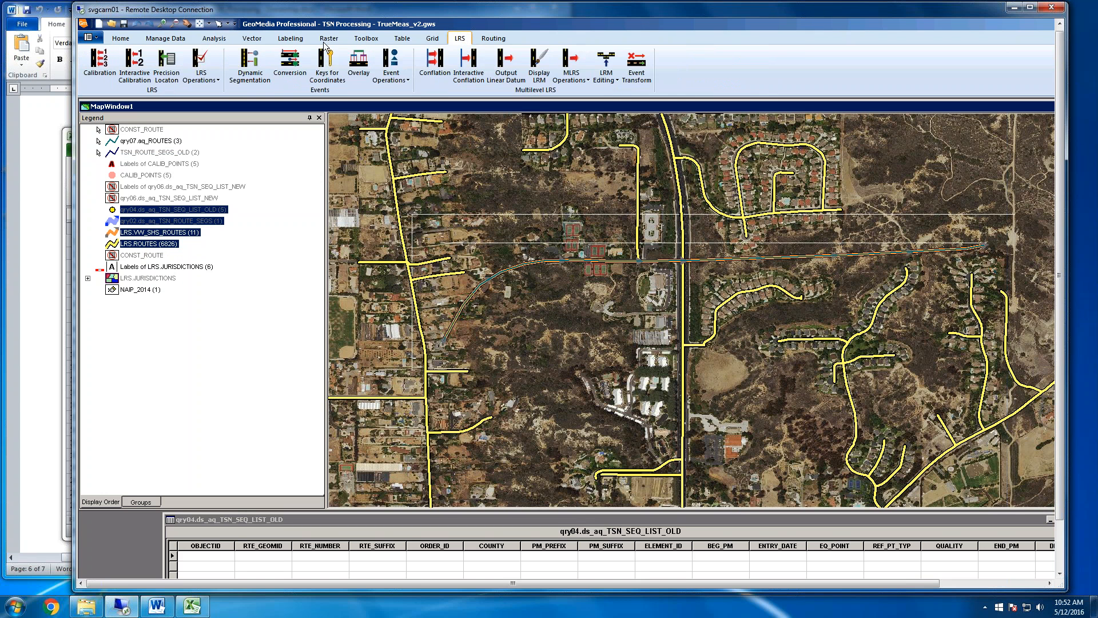
pyautogui.click(134, 71)
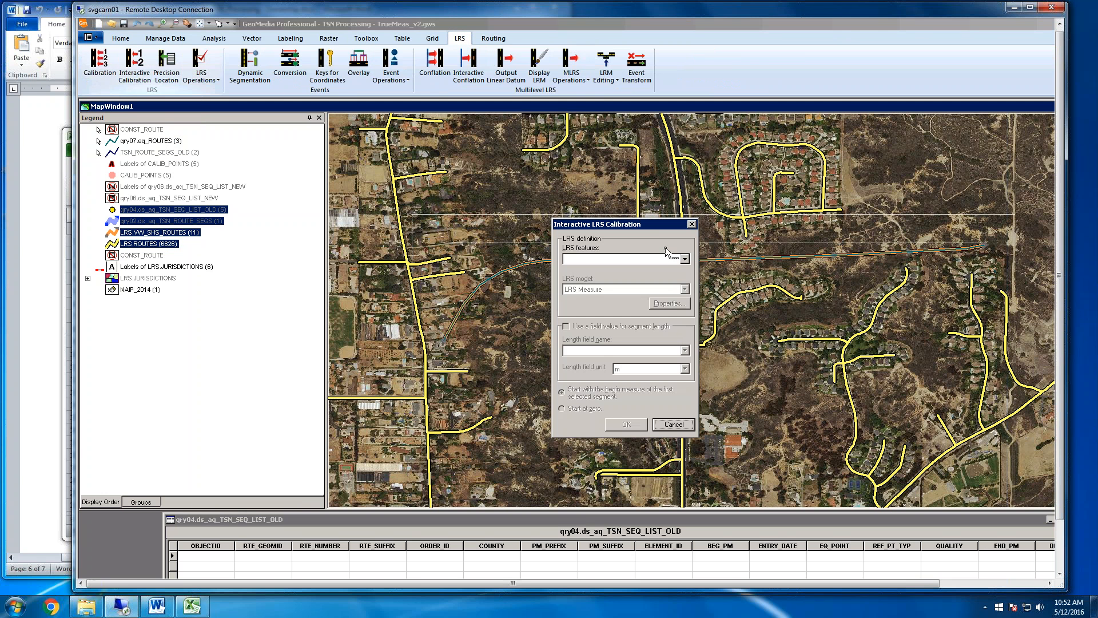
pyautogui.click(685, 258)
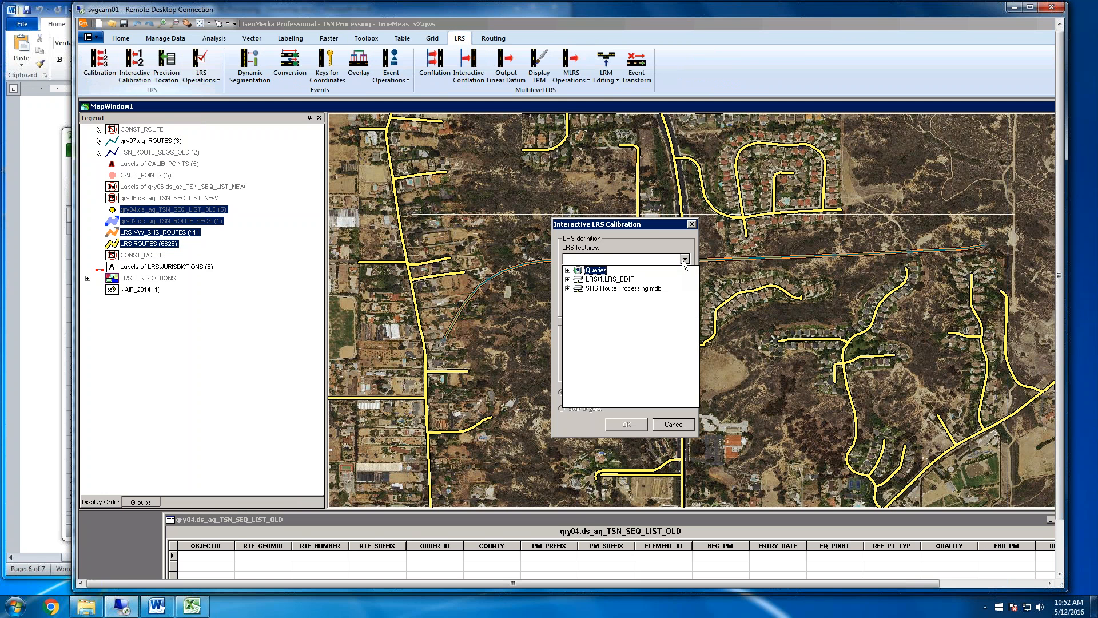
pyautogui.click(567, 270)
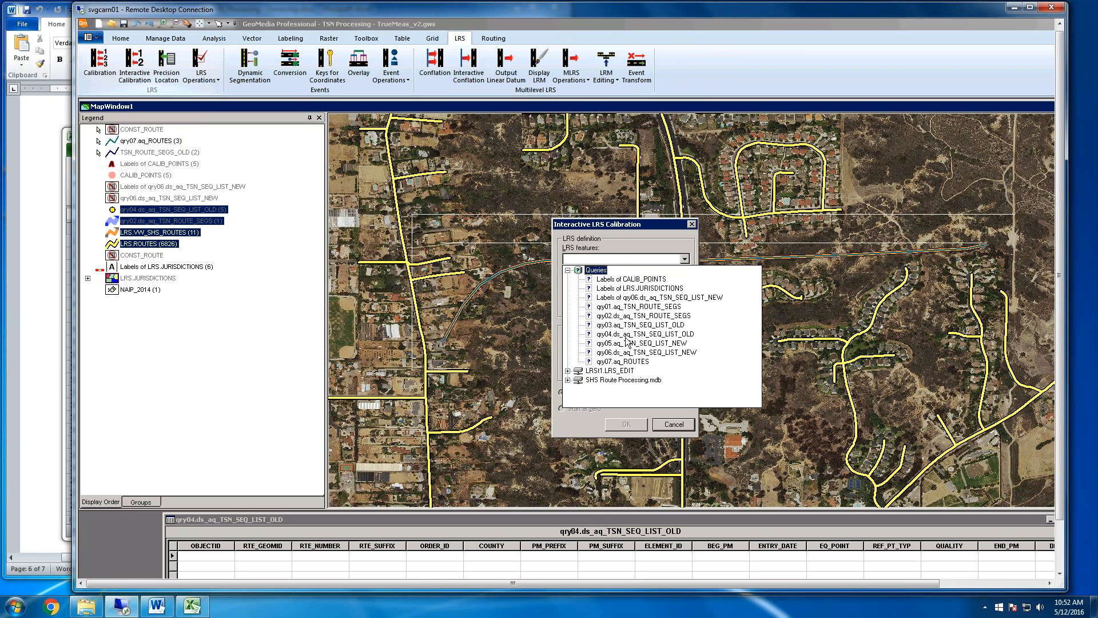
pyautogui.click(632, 363)
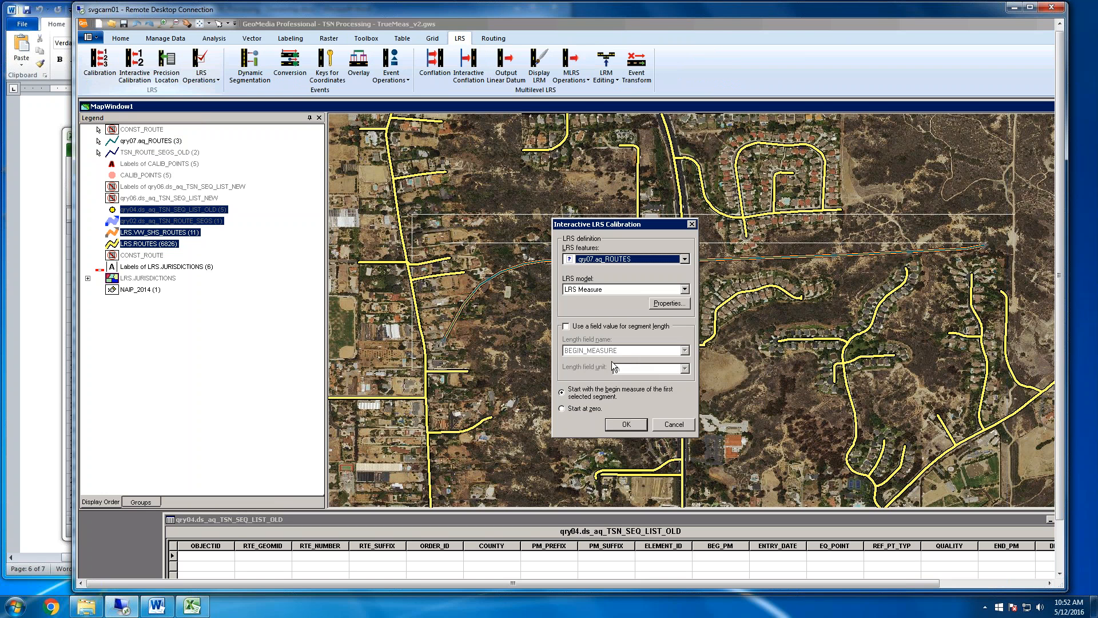
pyautogui.click(669, 305)
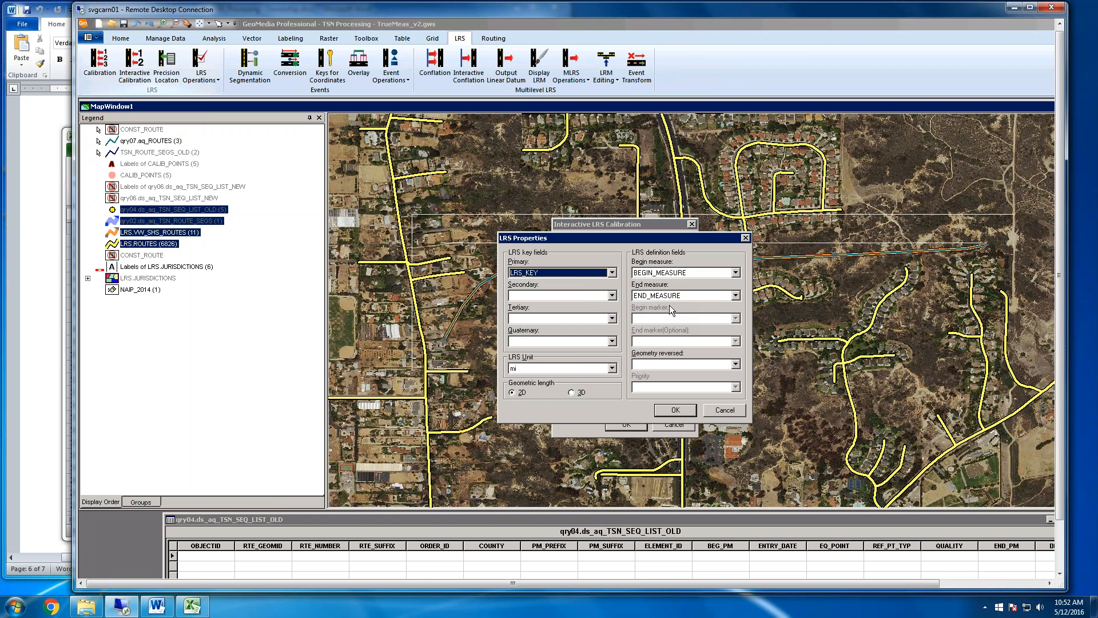
pyautogui.click(670, 411)
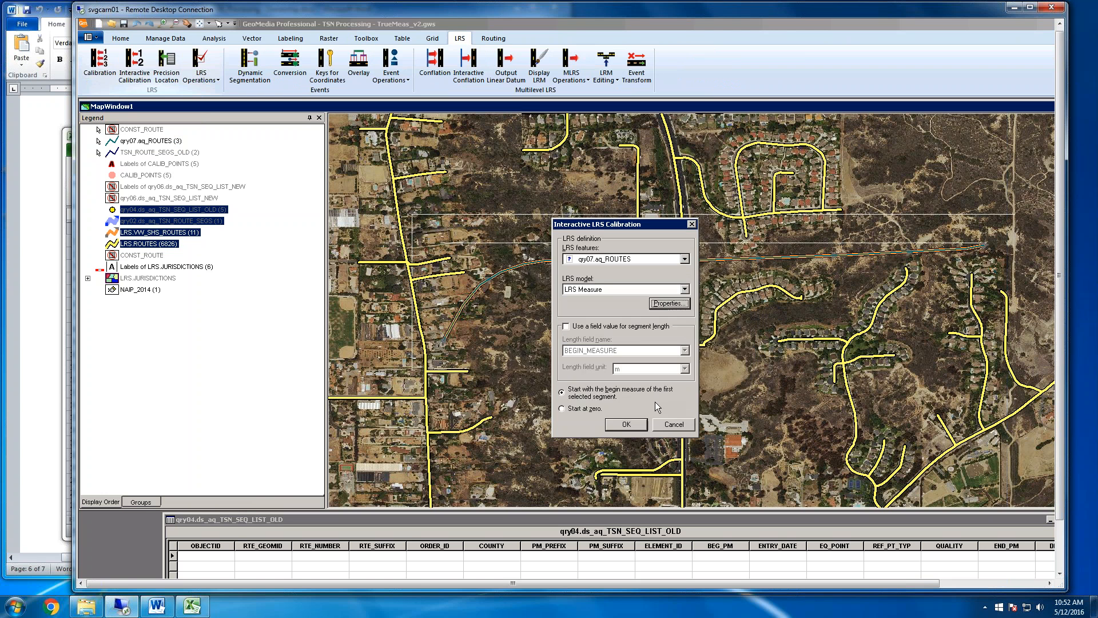
# Set the calibration to take segment length from the ORA_LENGTH field in mi and to start at zero
pyautogui.click(567, 327)
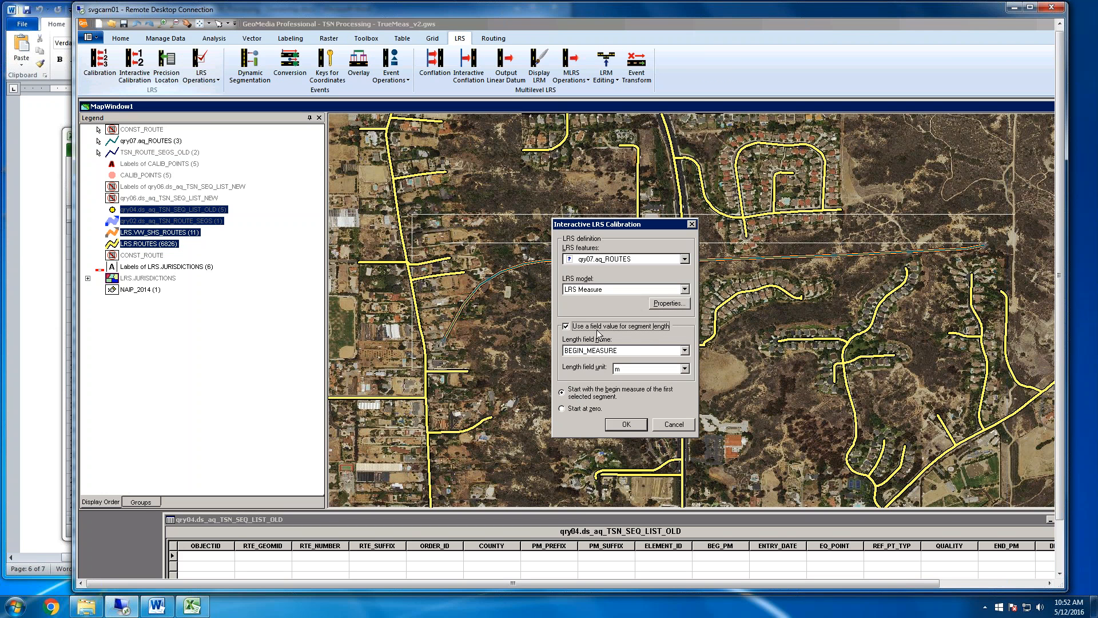
pyautogui.click(685, 351)
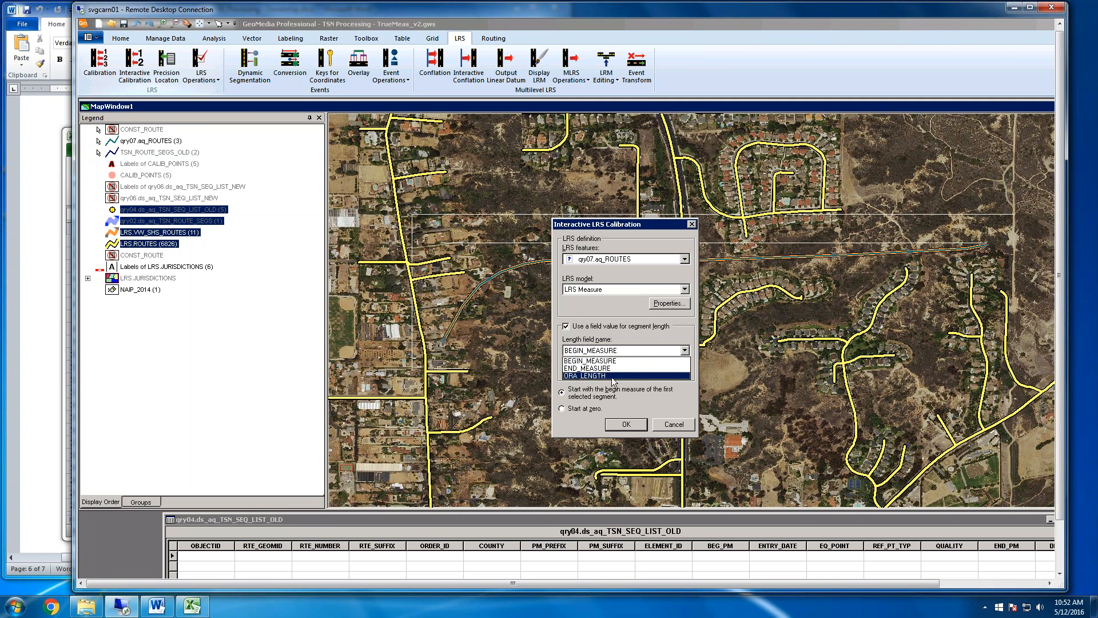
pyautogui.click(616, 375)
pyautogui.click(684, 369)
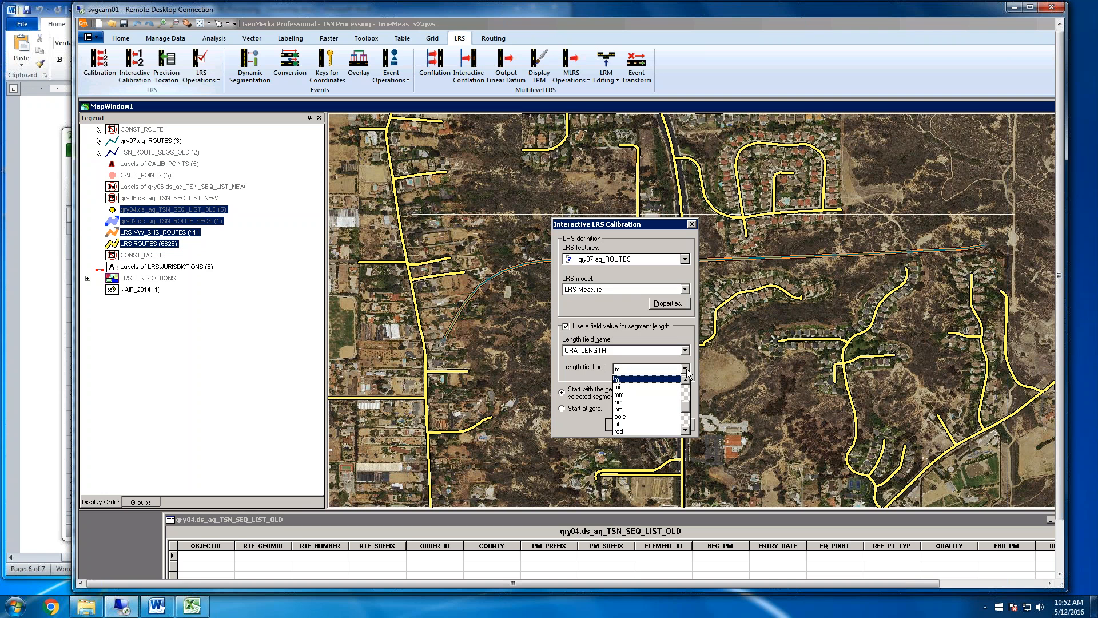
pyautogui.click(637, 383)
pyautogui.click(589, 408)
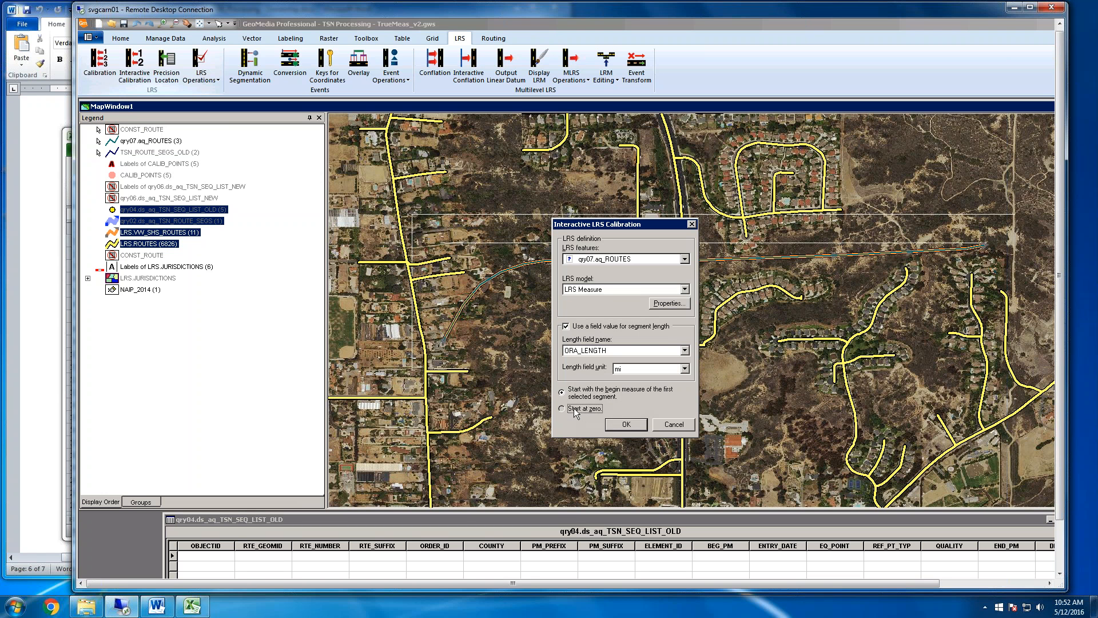
pyautogui.click(633, 429)
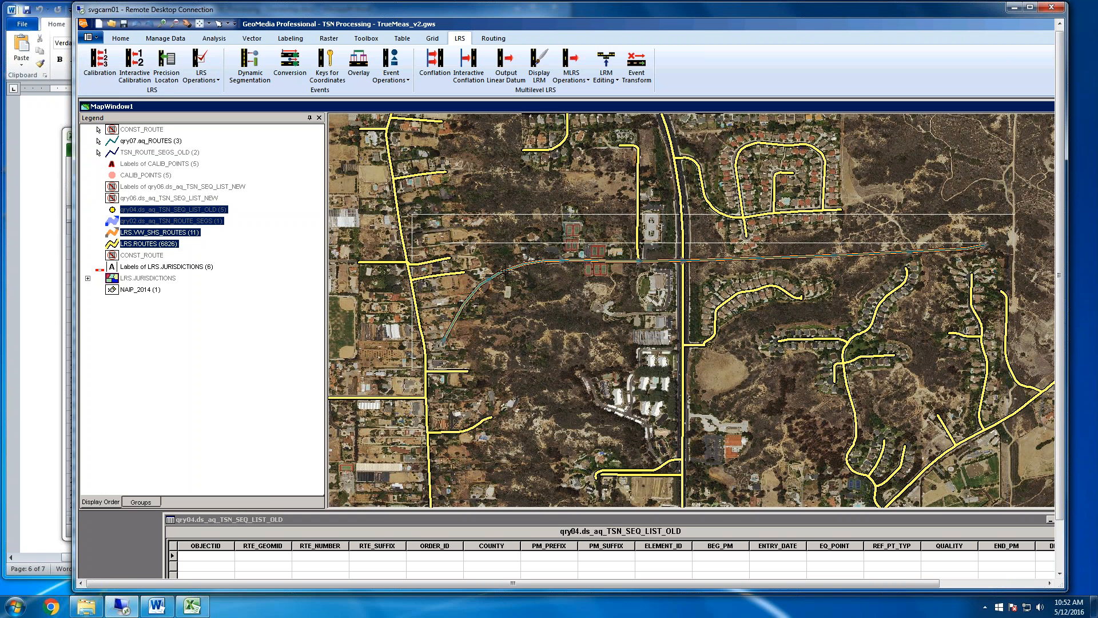
# Calibrate the route from its western to its eastern segment, overwriting all values with key SHS_997_P, and check the individual segments' measures
pyautogui.click(505, 270)
pyautogui.click(710, 261)
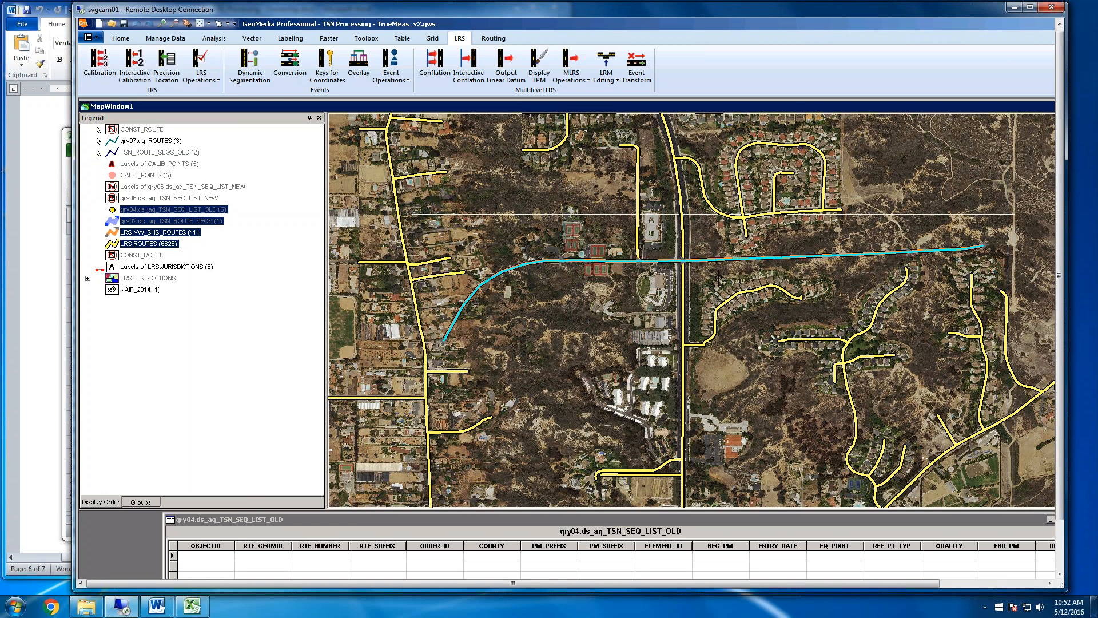
pyautogui.rightClick(718, 277)
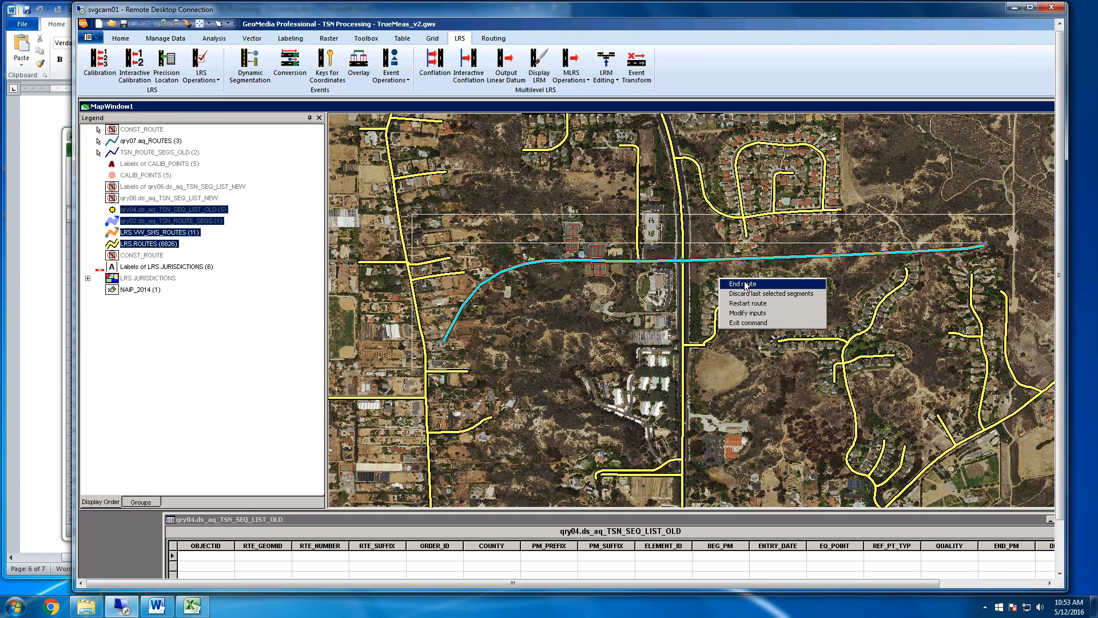
pyautogui.click(739, 283)
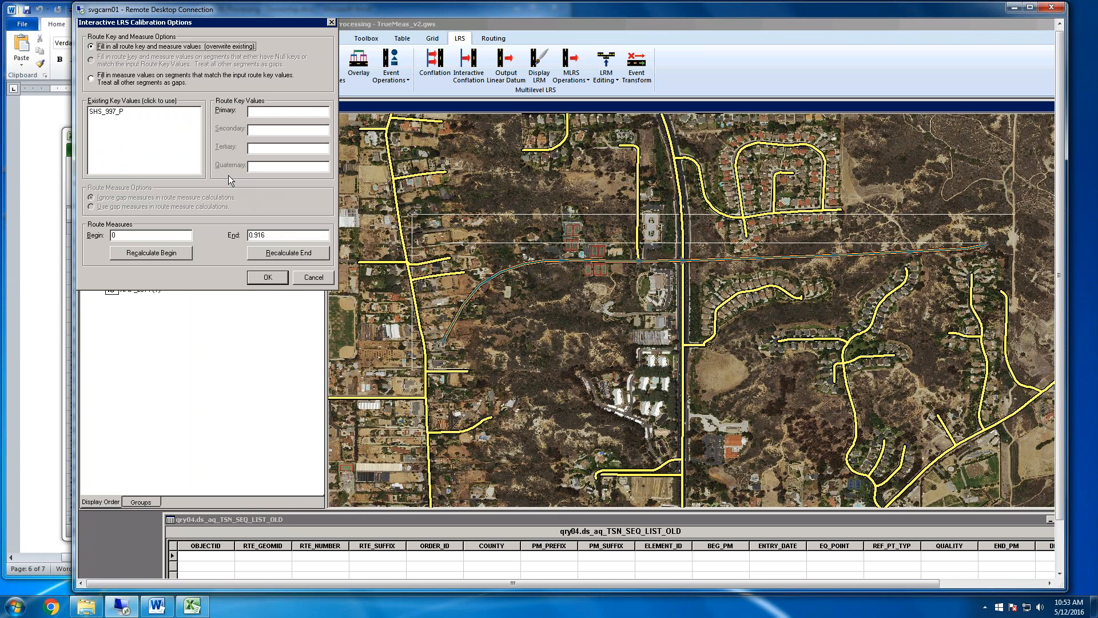
pyautogui.click(102, 112)
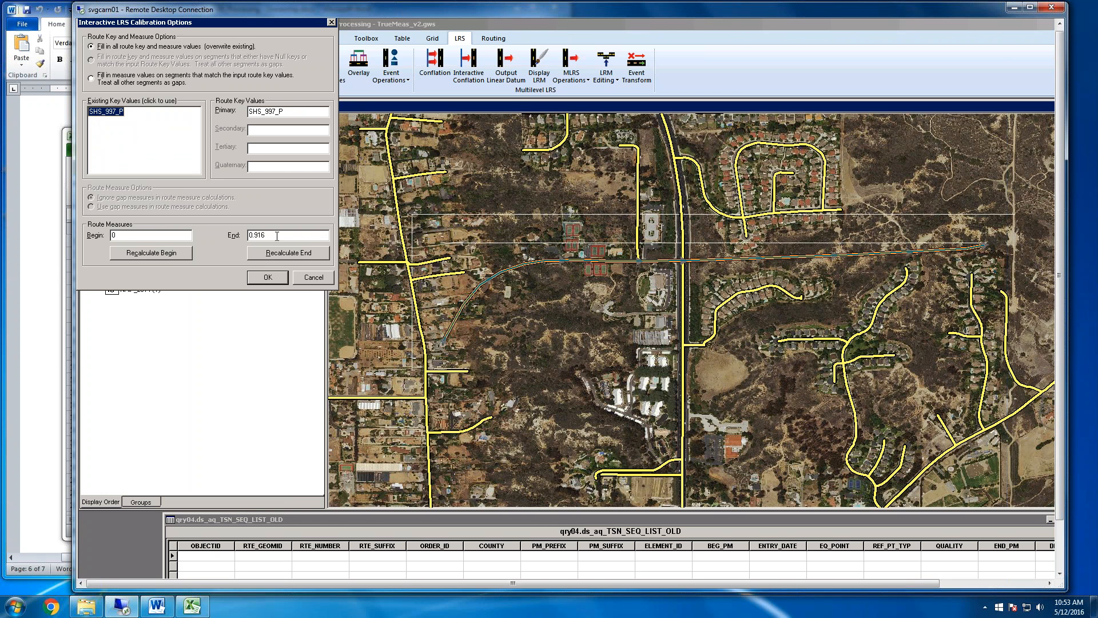
pyautogui.click(271, 279)
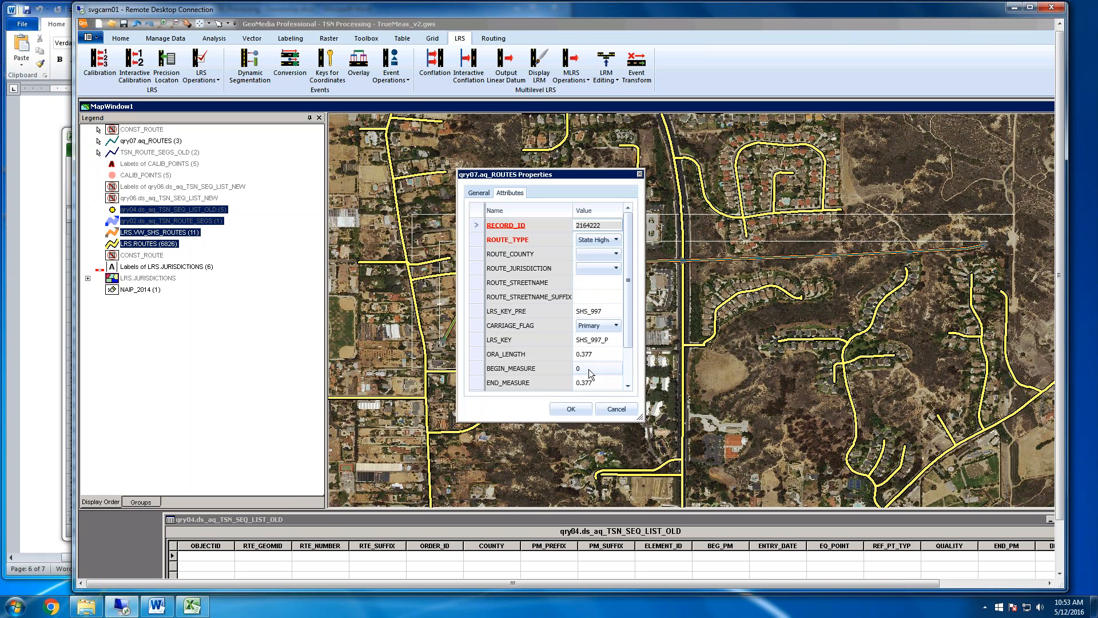
pyautogui.click(616, 409)
pyautogui.click(616, 409)
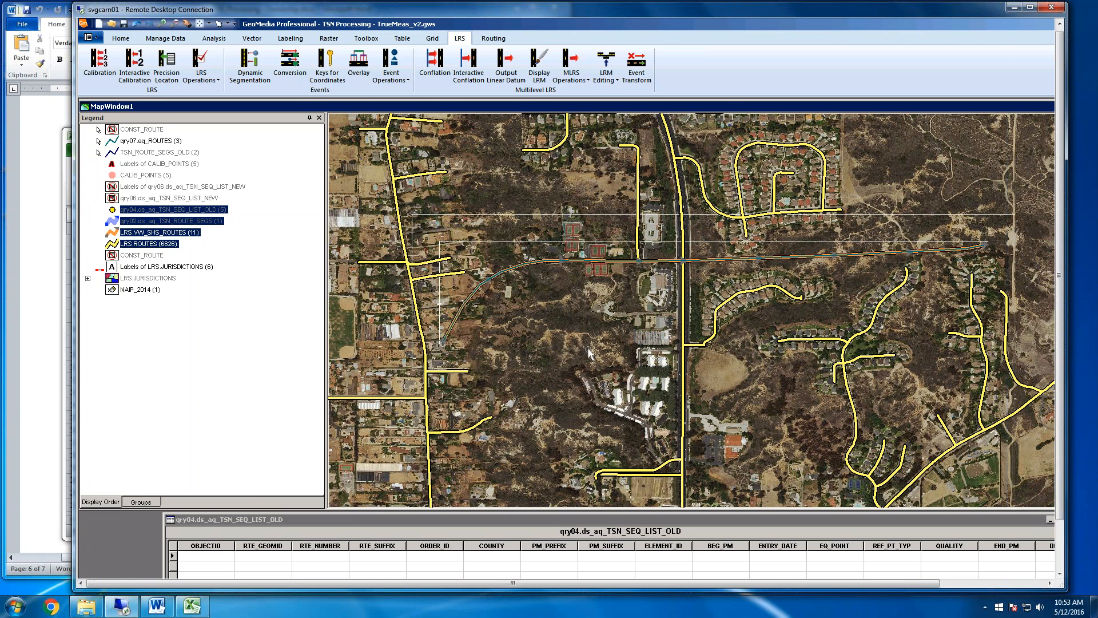
# Turn off the display of the qry07.aq_ROUTES legend entry and turn on qry02.ds_aq_TSN_ROUTE_SEGS
pyautogui.click(159, 141)
pyautogui.rightClick(159, 142)
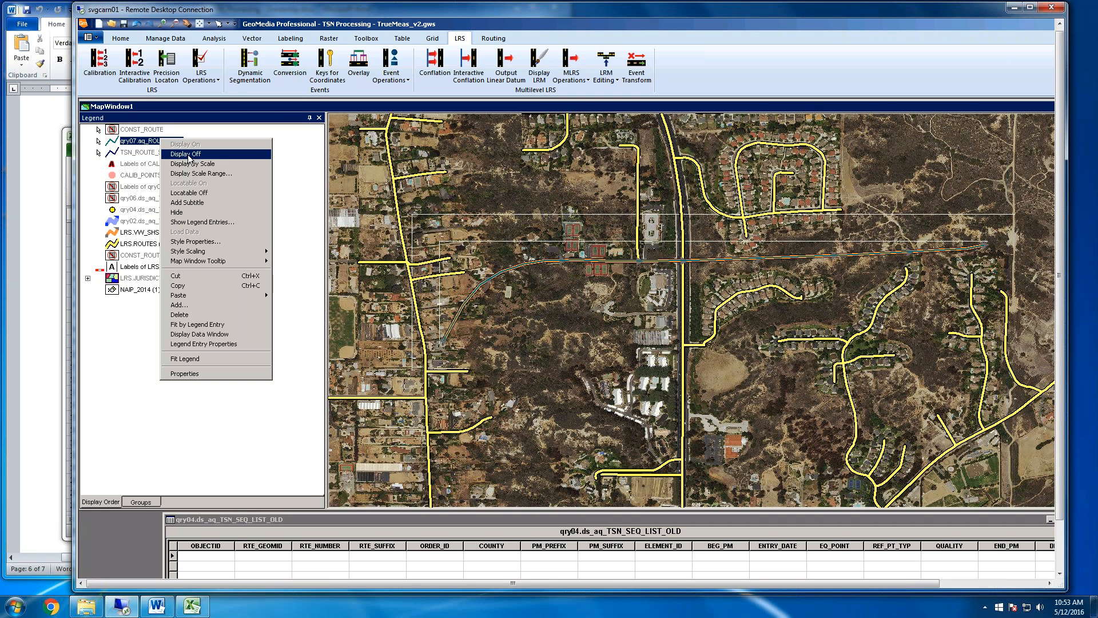
pyautogui.click(172, 147)
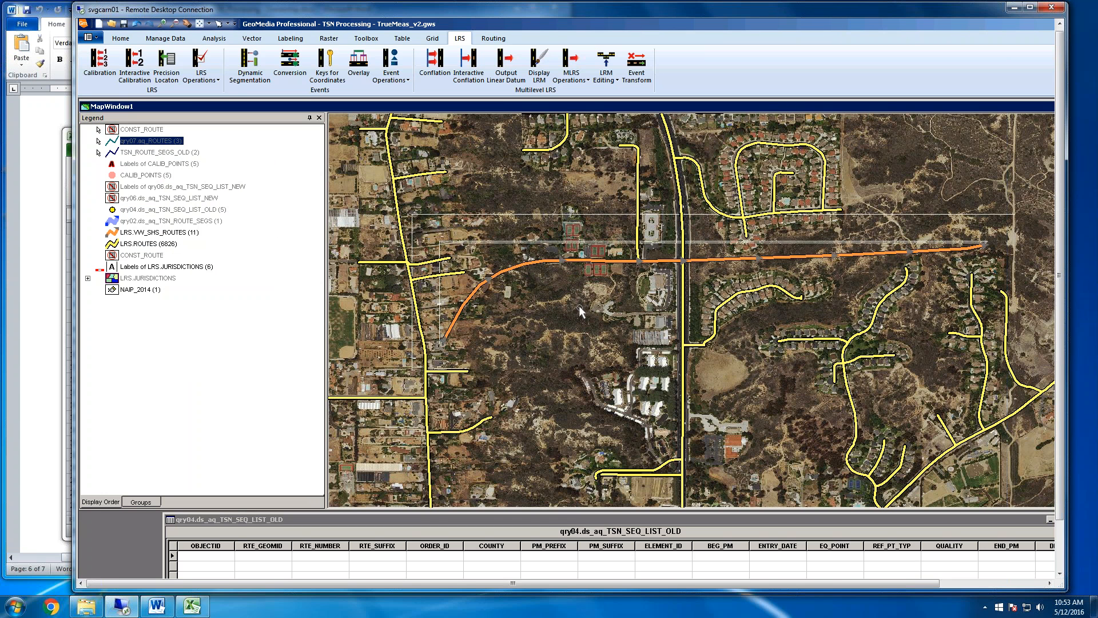
pyautogui.click(200, 222)
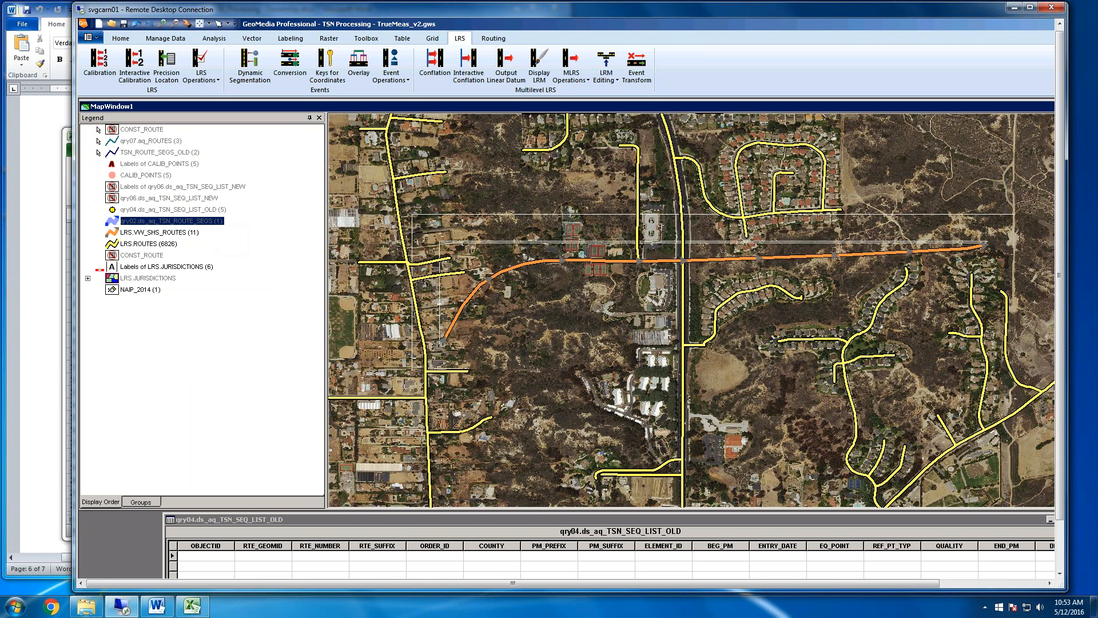
pyautogui.rightClick(197, 222)
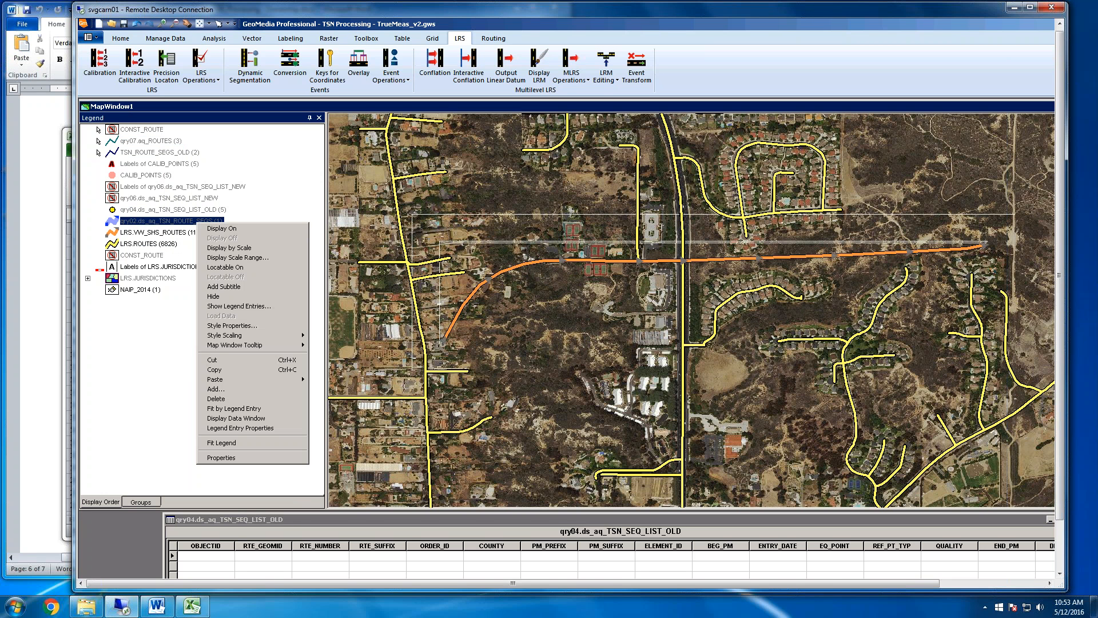
pyautogui.click(234, 229)
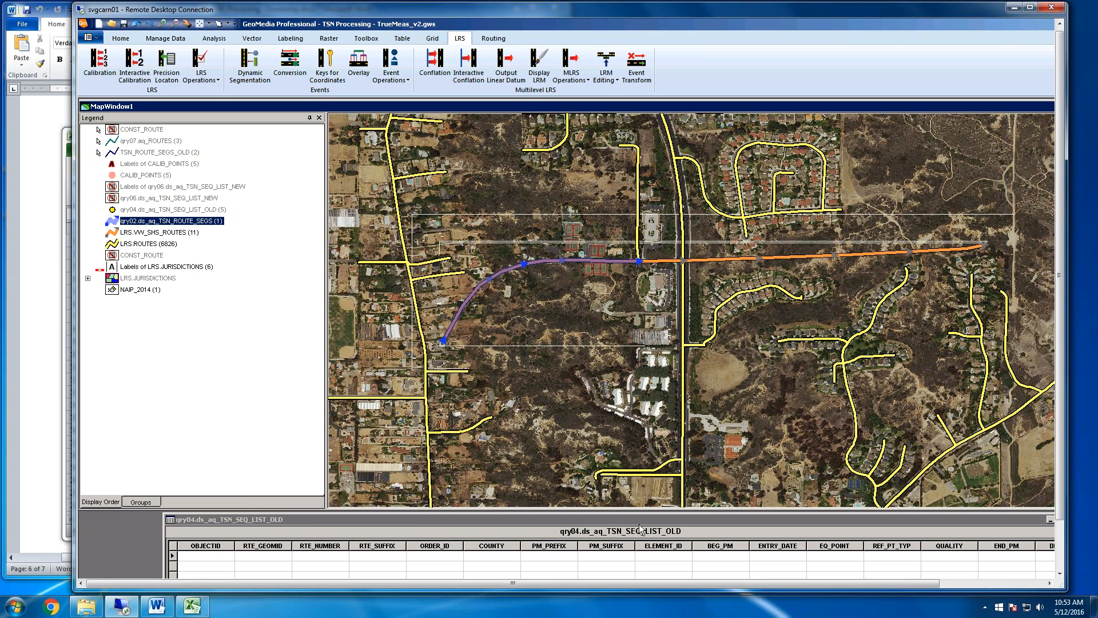
# Close the qry04.ds_aq_TSN_SEQ_LIST_OLD data window and rerun the qry01.aq_TSN_ROUTE_SEGS query with its existing ROUTE_ID '997' filter
pyautogui.moveTo(639, 519); pyautogui.dragTo(618, 411)
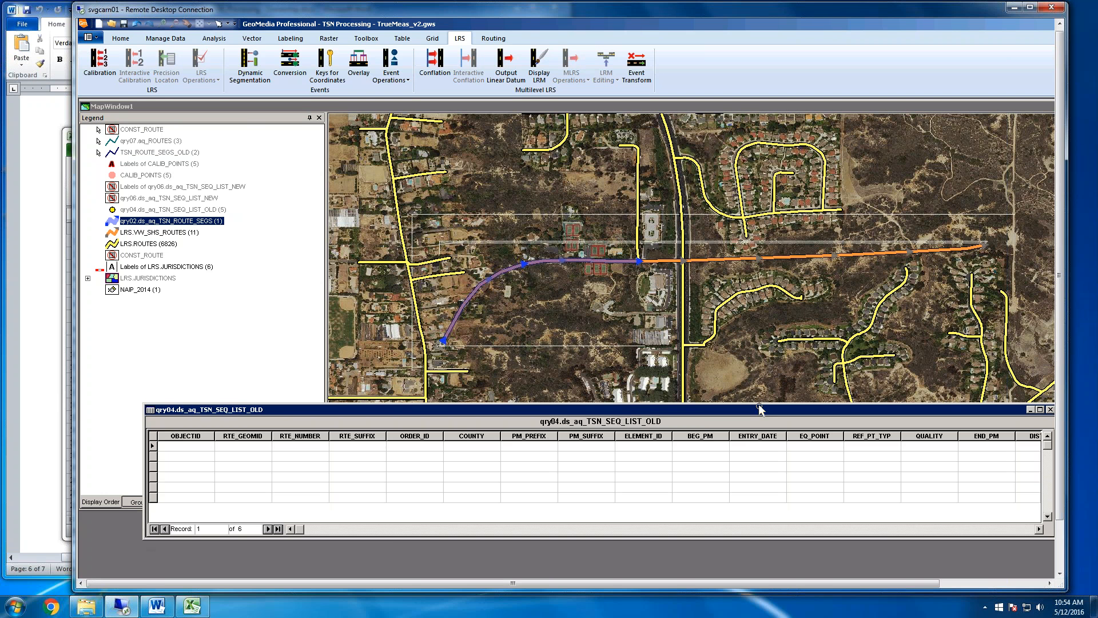
pyautogui.click(1050, 410)
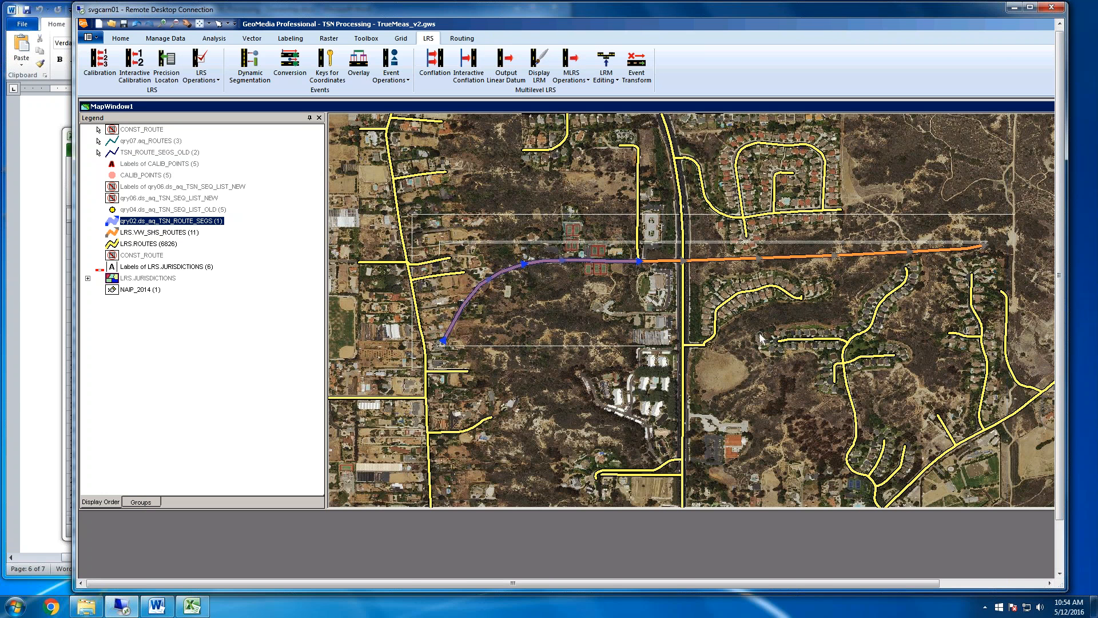
pyautogui.click(214, 38)
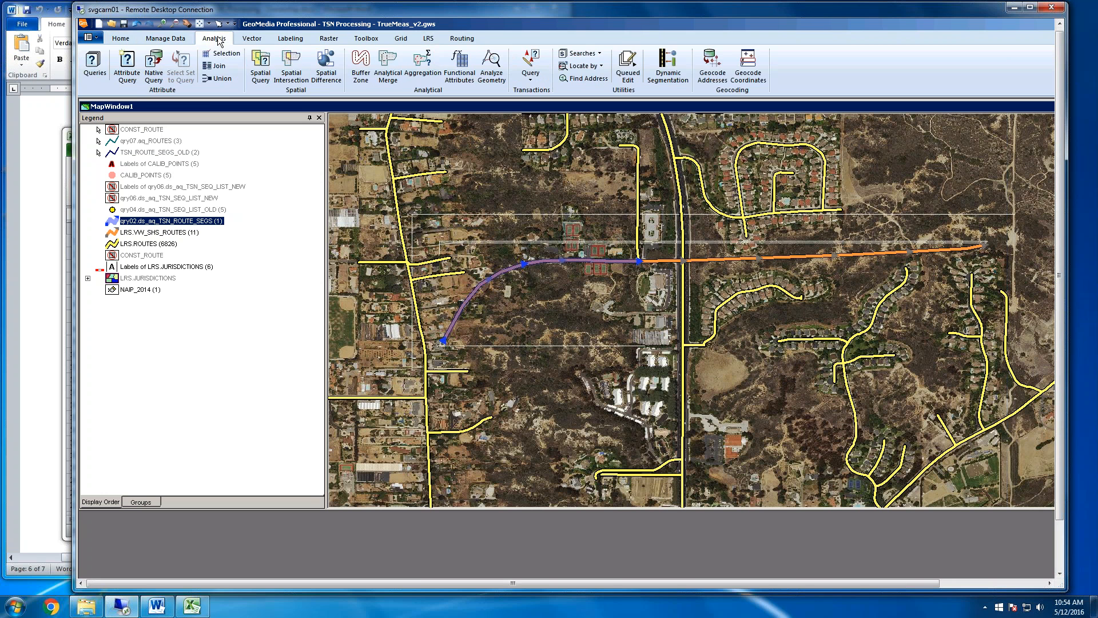
pyautogui.click(90, 67)
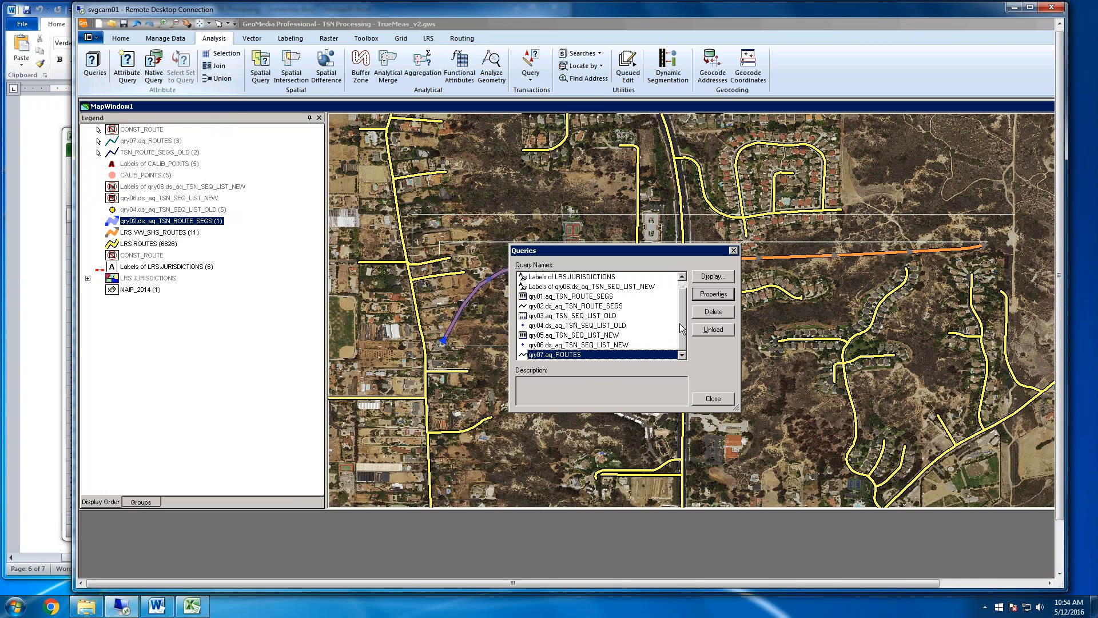
pyautogui.moveTo(681, 320); pyautogui.dragTo(682, 311)
pyautogui.doubleClick(615, 309)
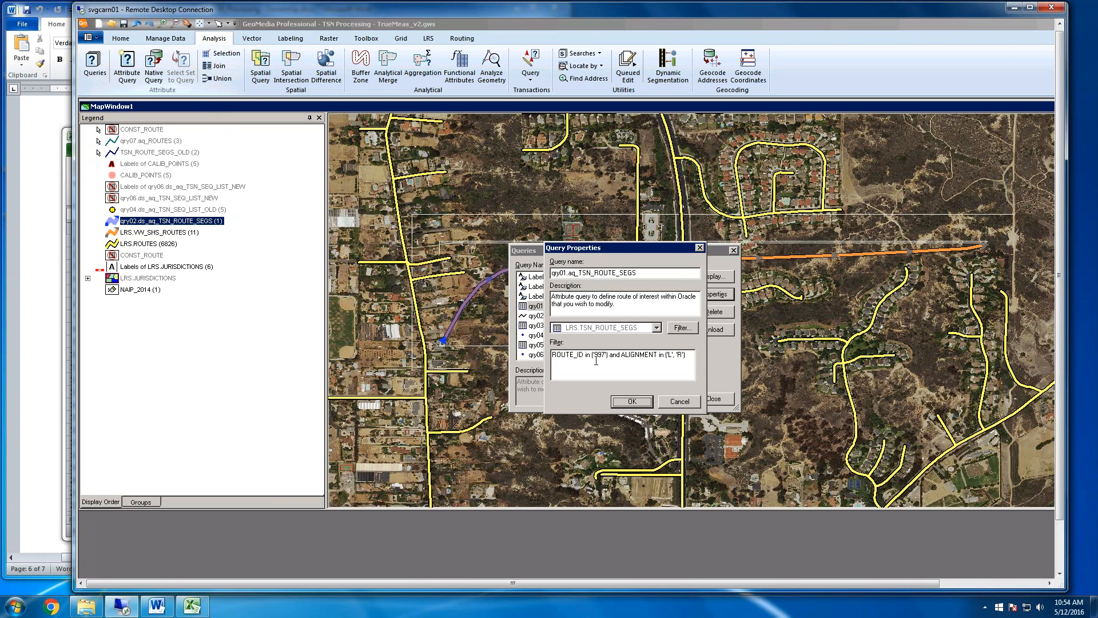
pyautogui.moveTo(692, 355); pyautogui.dragTo(551, 355)
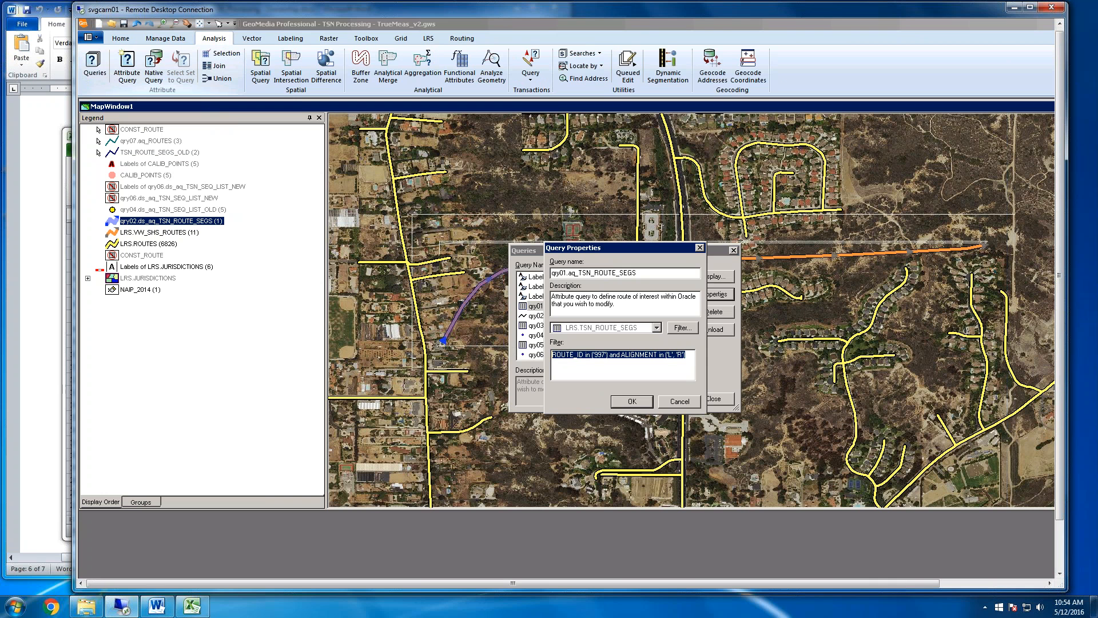
pyautogui.click(638, 403)
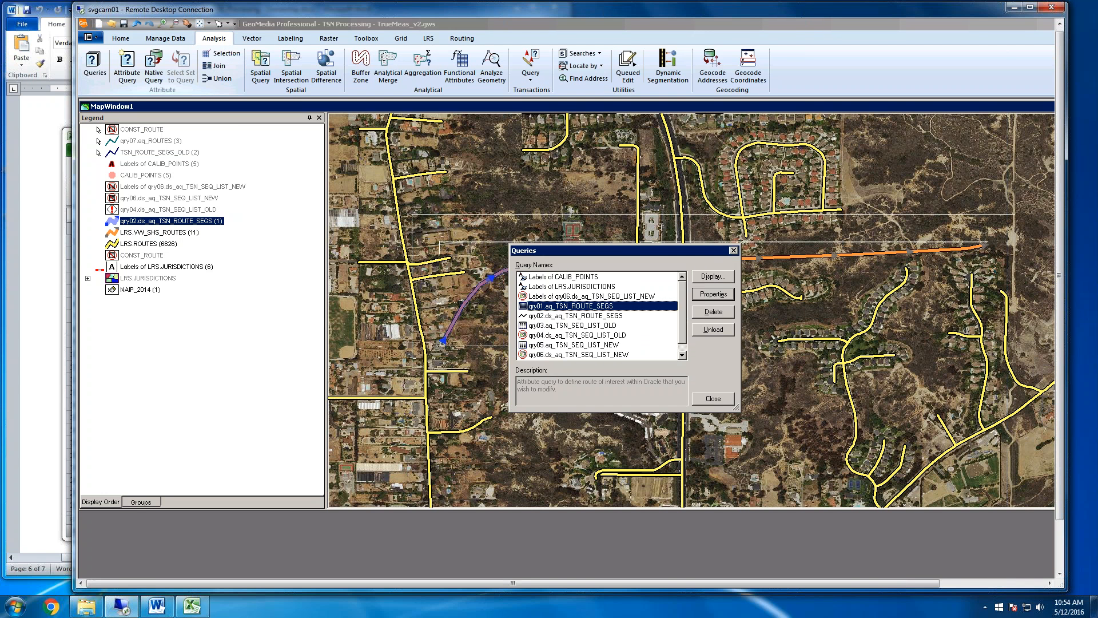
# Rerun the qry03.aq_TSN_SEQ_LIST_OLD and qry05.aq_TSN_SEQ_LIST_NEW queries with their existing filters
pyautogui.doubleClick(576, 325)
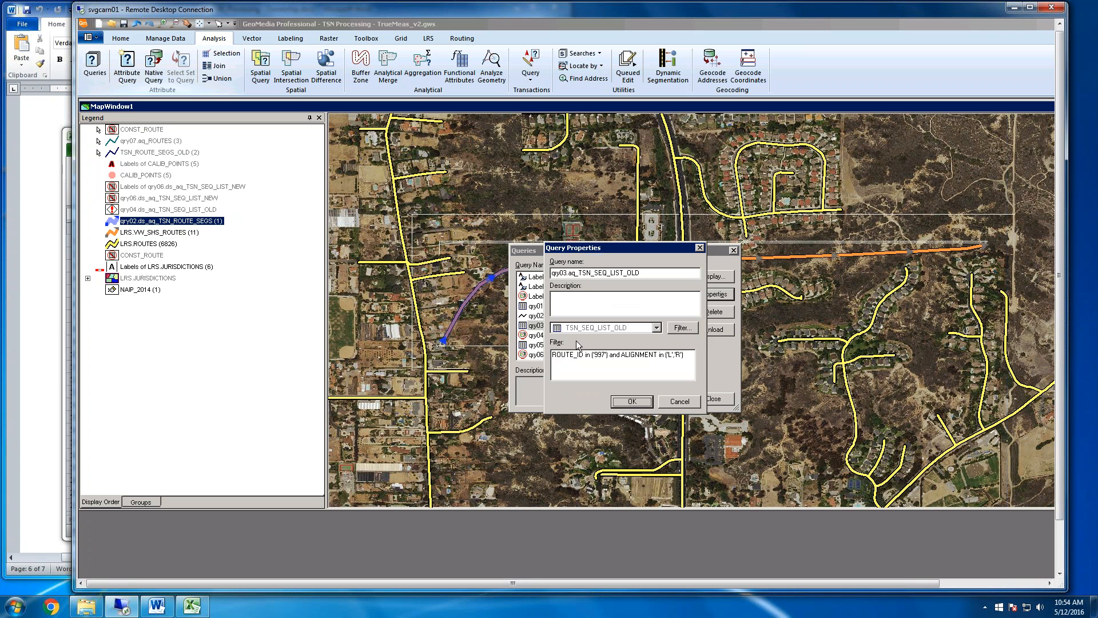
pyautogui.click(629, 402)
pyautogui.doubleClick(578, 344)
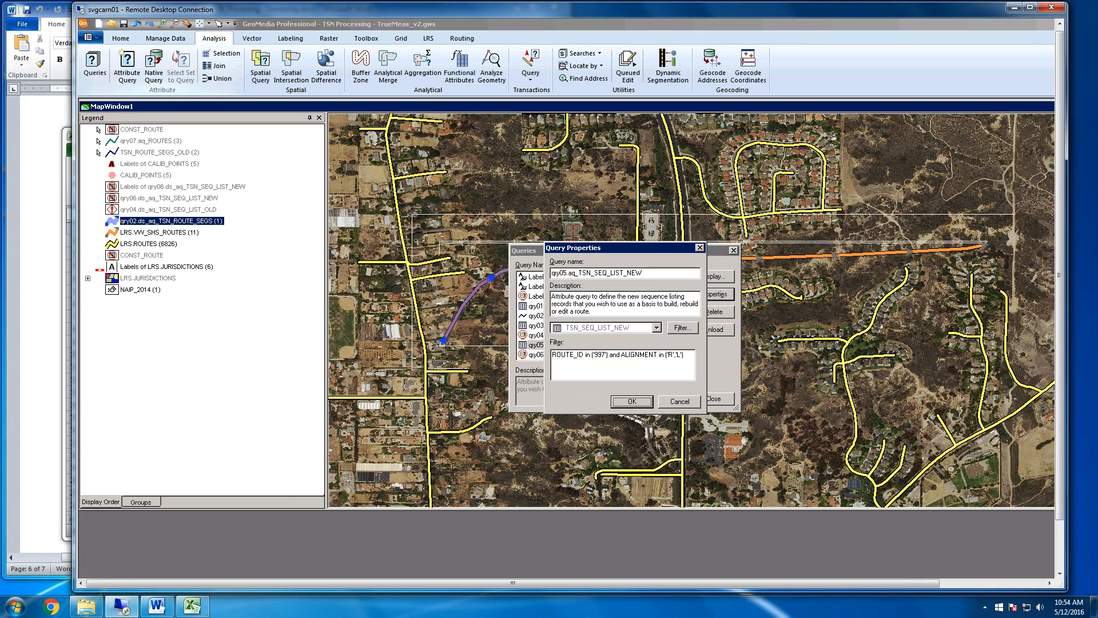
pyautogui.click(632, 401)
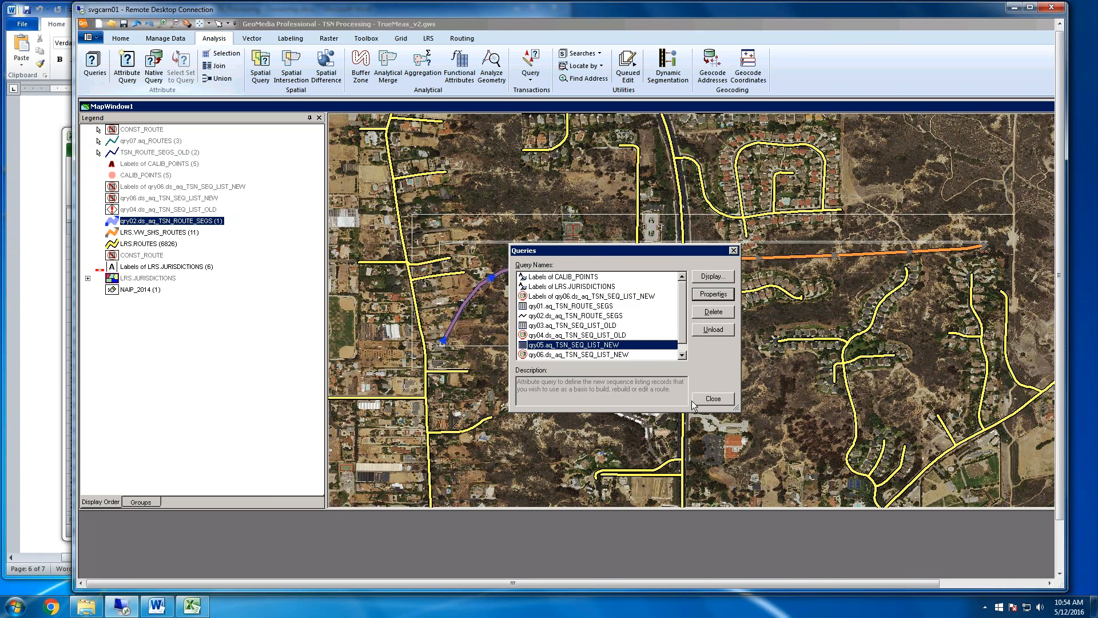
pyautogui.click(715, 399)
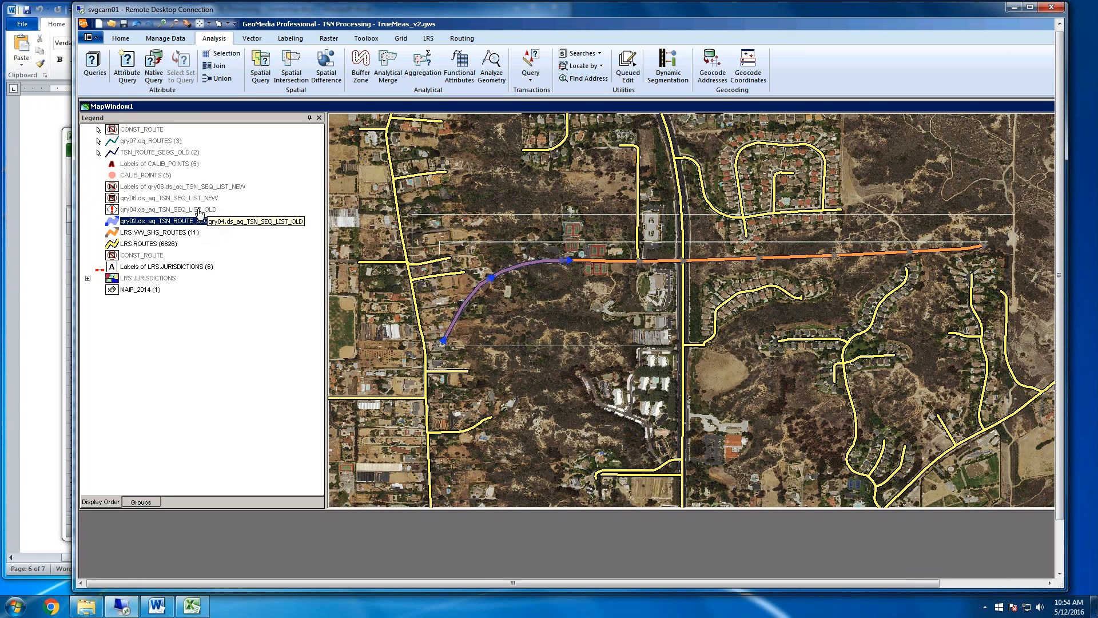
# Turn on the display of the qry06.ds_aq_TSN_SEQ_LIST_NEW legend entry
pyautogui.click(172, 198)
pyautogui.rightClick(203, 199)
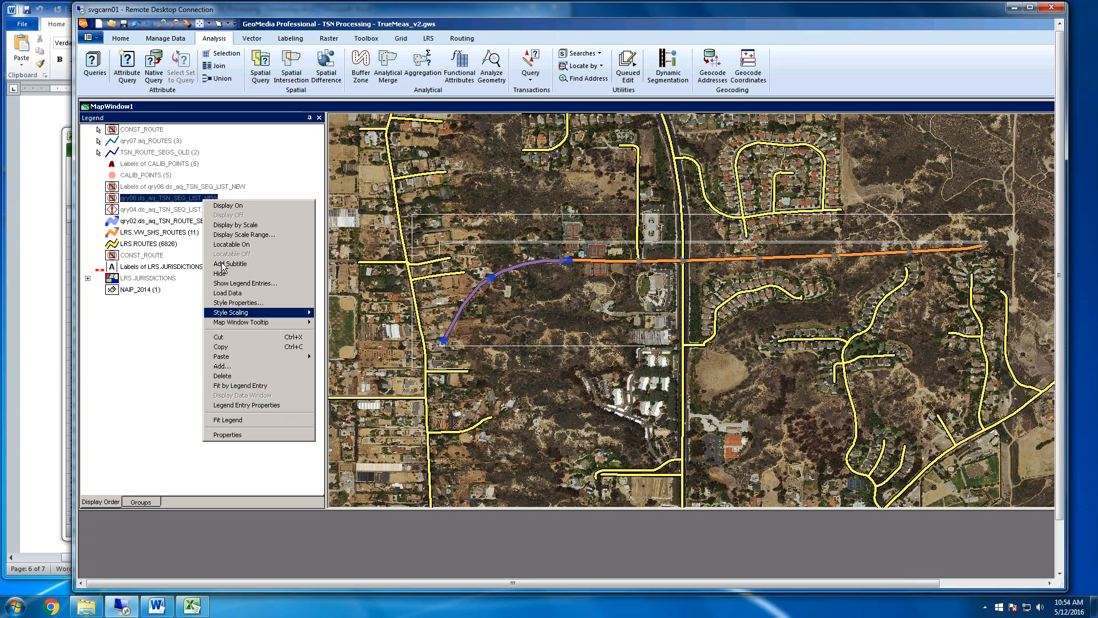
pyautogui.click(172, 209)
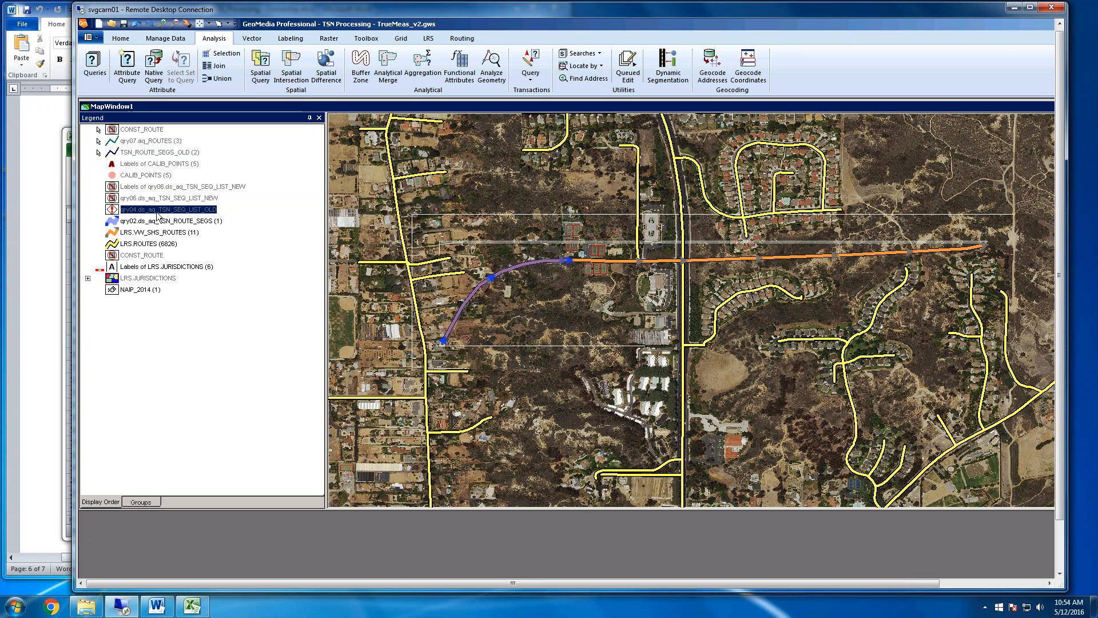
pyautogui.click(185, 199)
pyautogui.rightClick(185, 199)
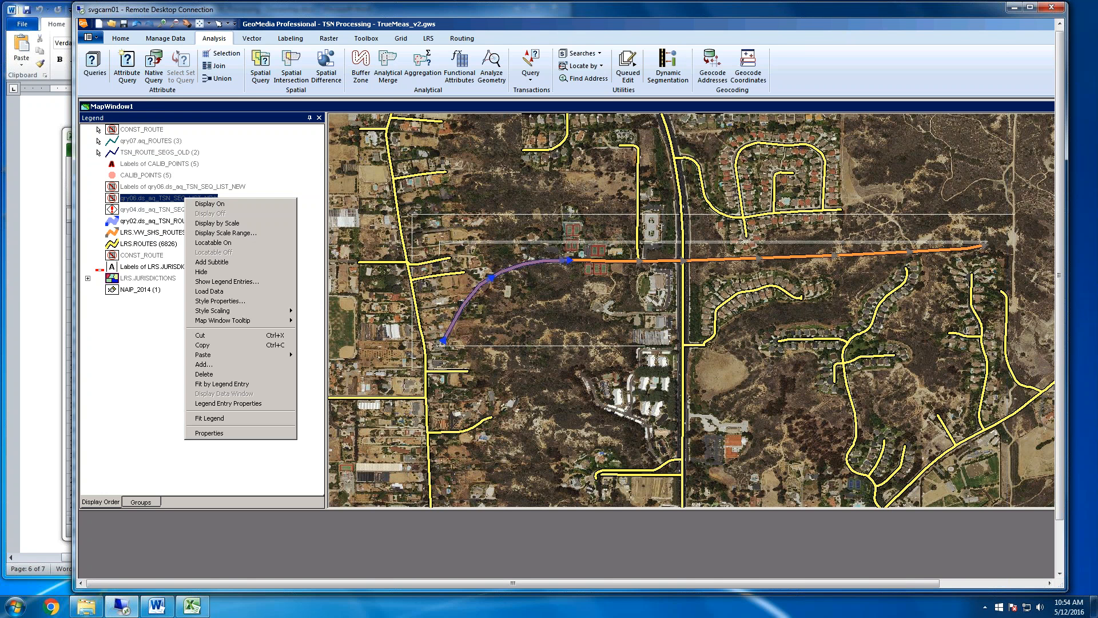
pyautogui.click(241, 207)
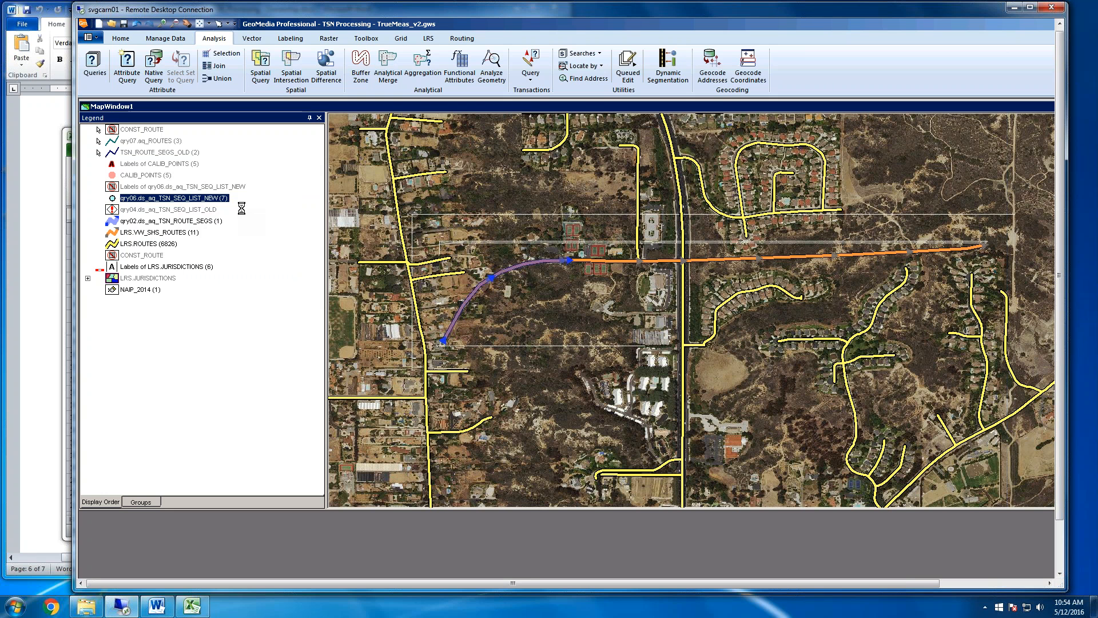
# Open the data window of qry06.ds_aq_TSN_SEQ_LIST_NEW and place it below the map with the columns through Status1 in view
pyautogui.rightClick(199, 200)
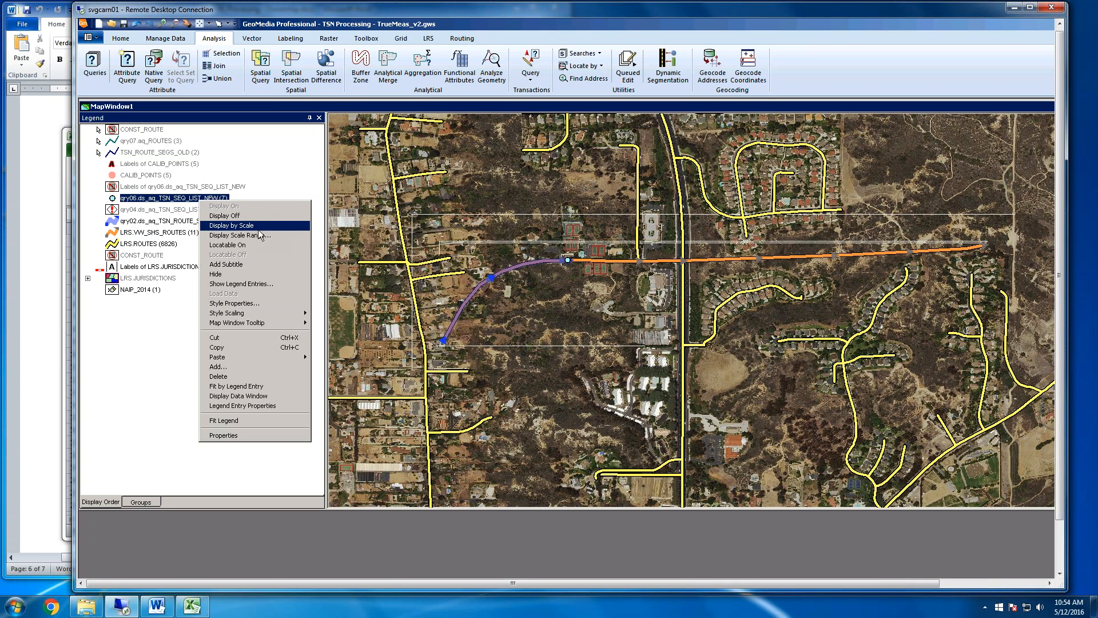
pyautogui.click(247, 396)
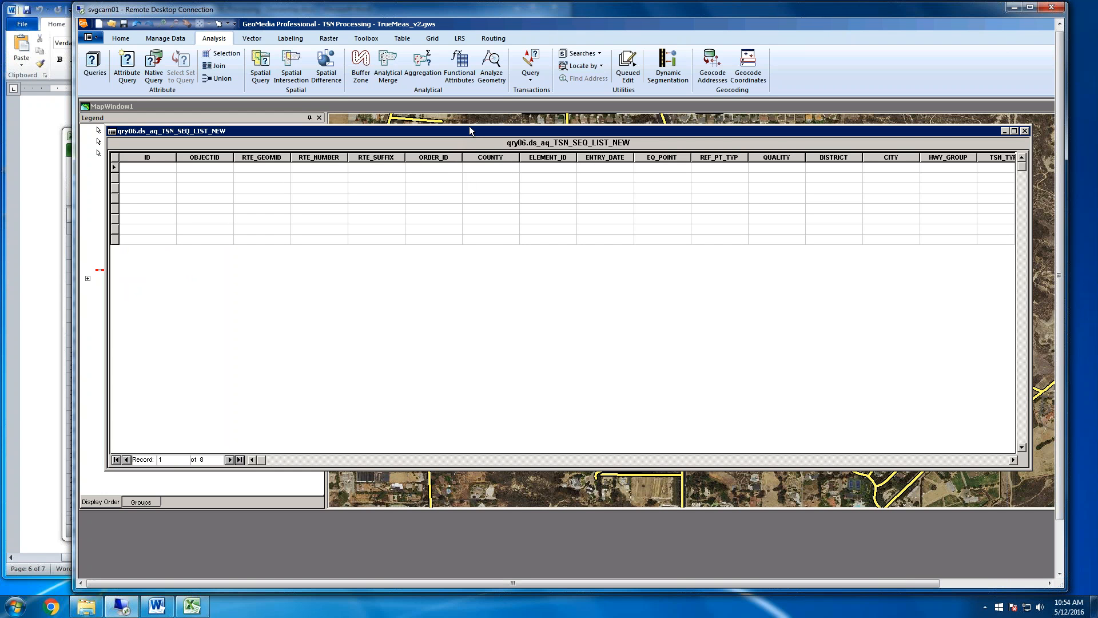
pyautogui.moveTo(470, 131); pyautogui.dragTo(515, 461)
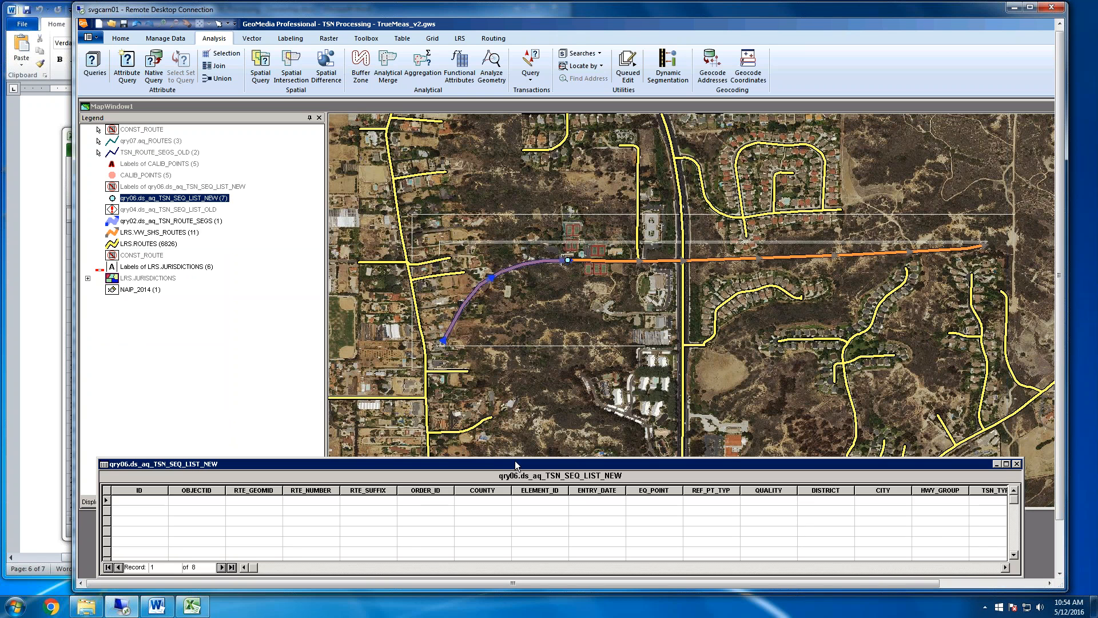
pyautogui.click(989, 567)
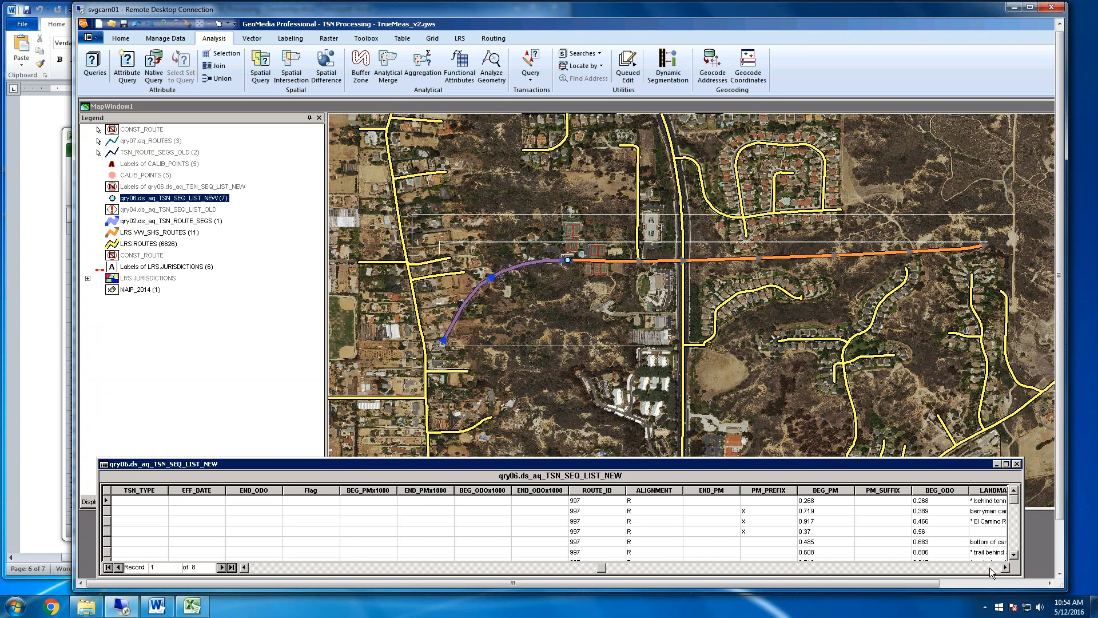
pyautogui.click(1003, 568)
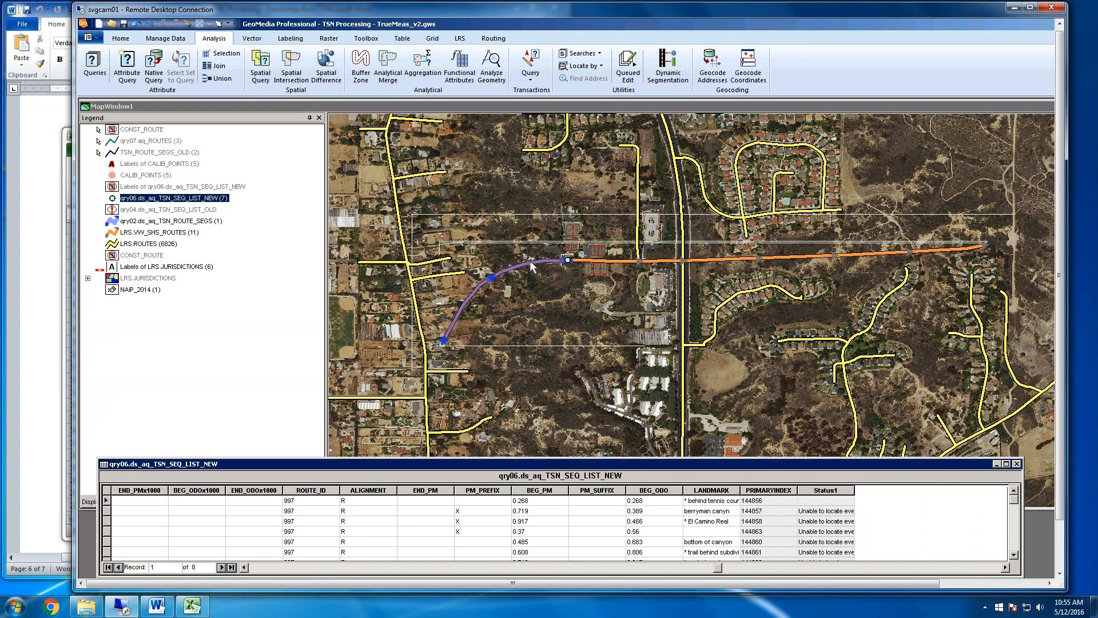
# Examine the landmark, odometer and Status1 values of the new sequence list records against the route segments on the map
pyautogui.click(192, 220)
pyautogui.rightClick(193, 221)
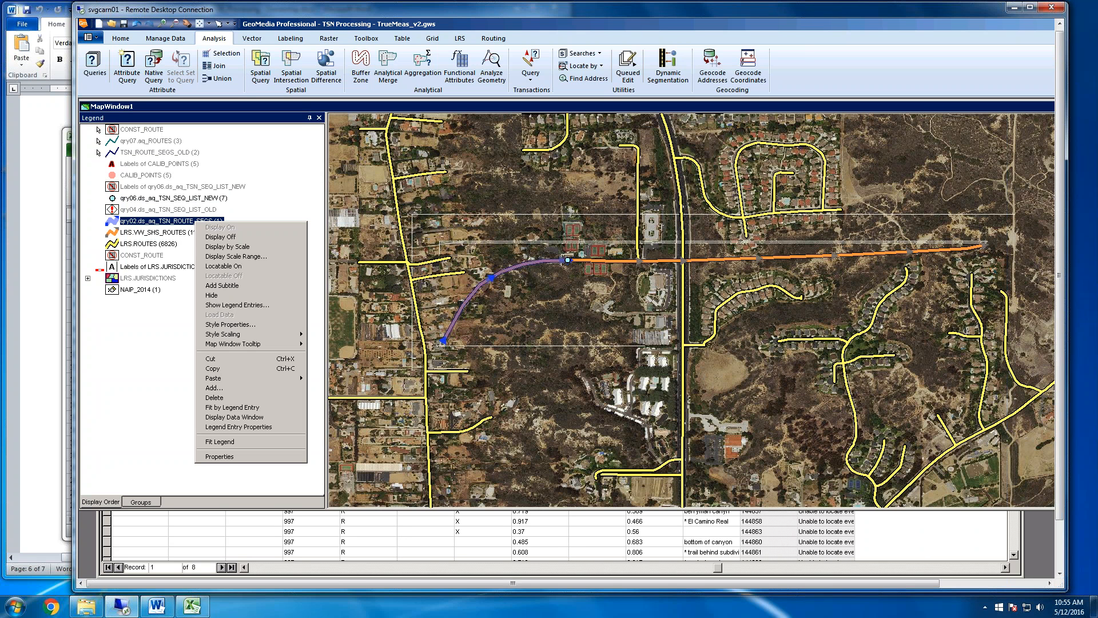
pyautogui.click(667, 532)
pyautogui.click(710, 509)
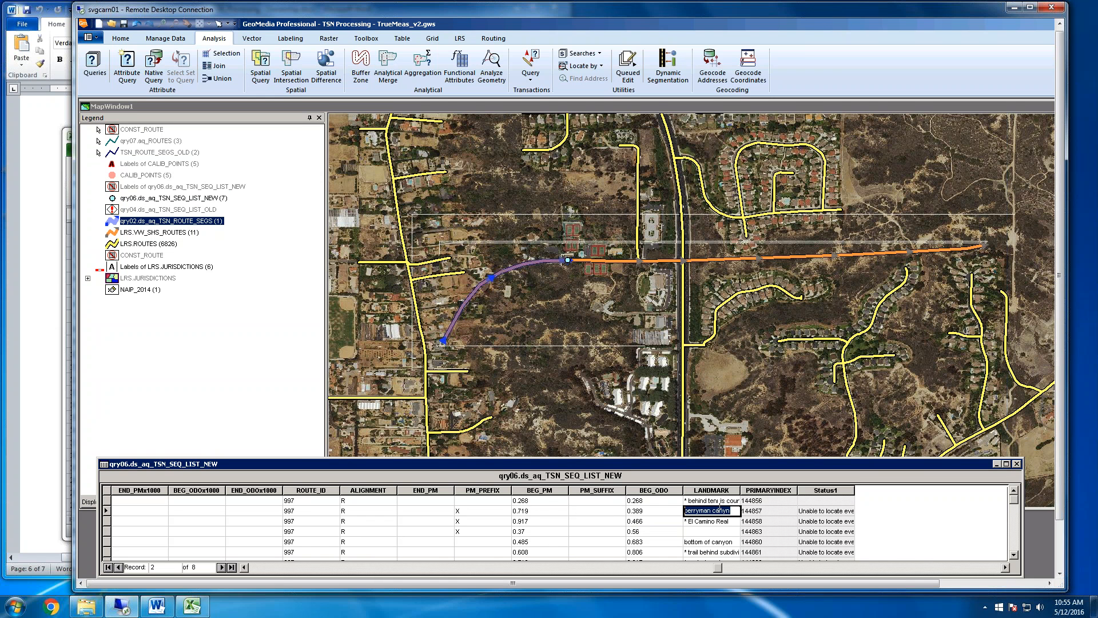
pyautogui.click(722, 501)
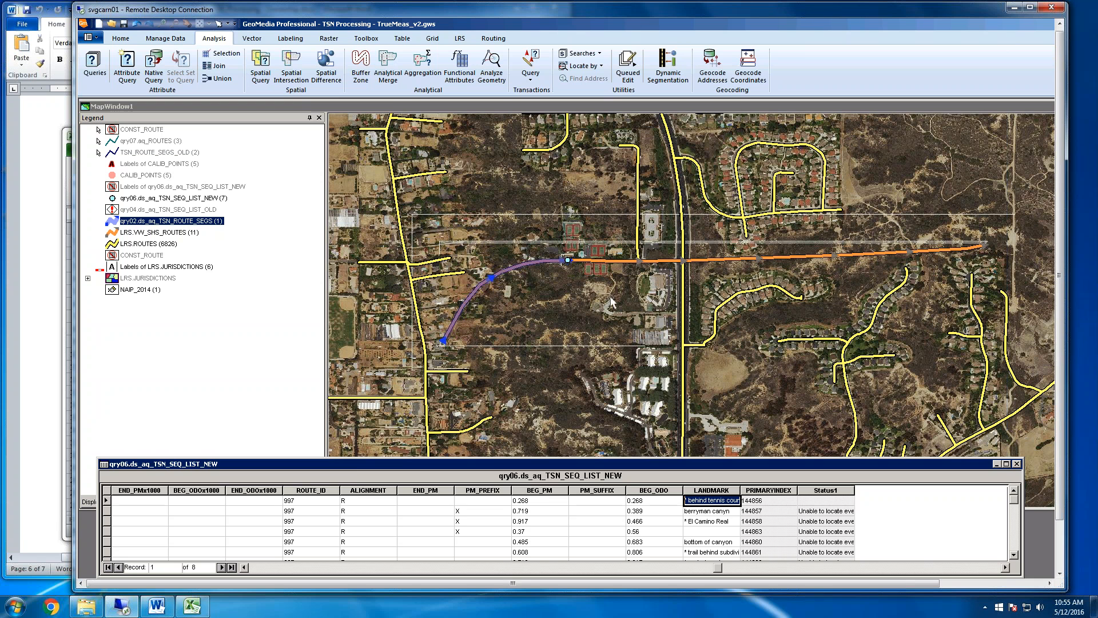
pyautogui.click(586, 298)
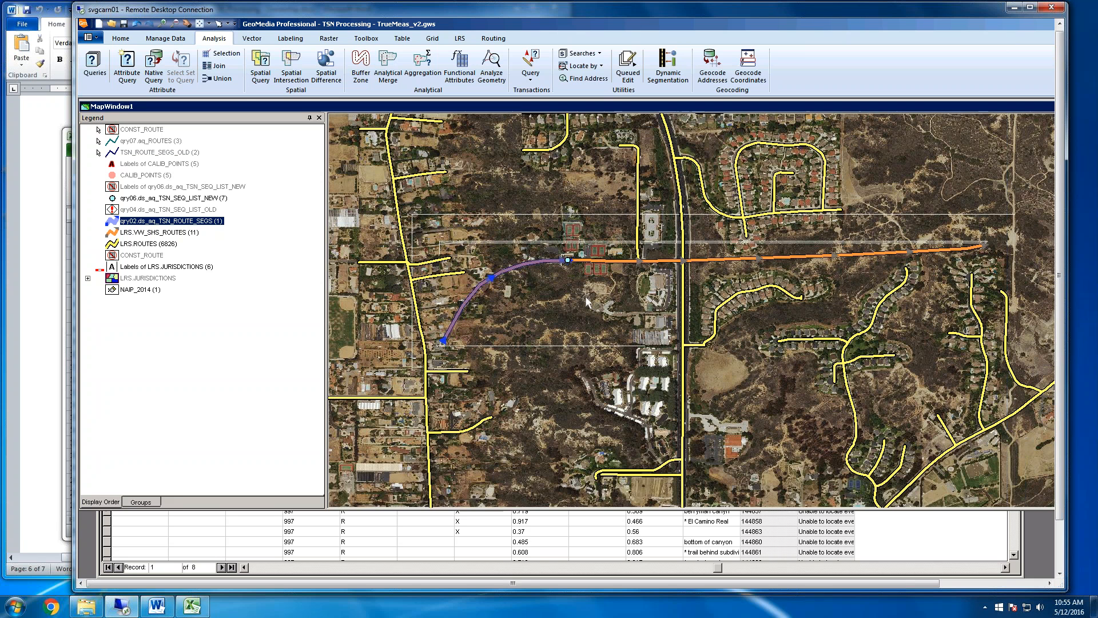
pyautogui.click(576, 547)
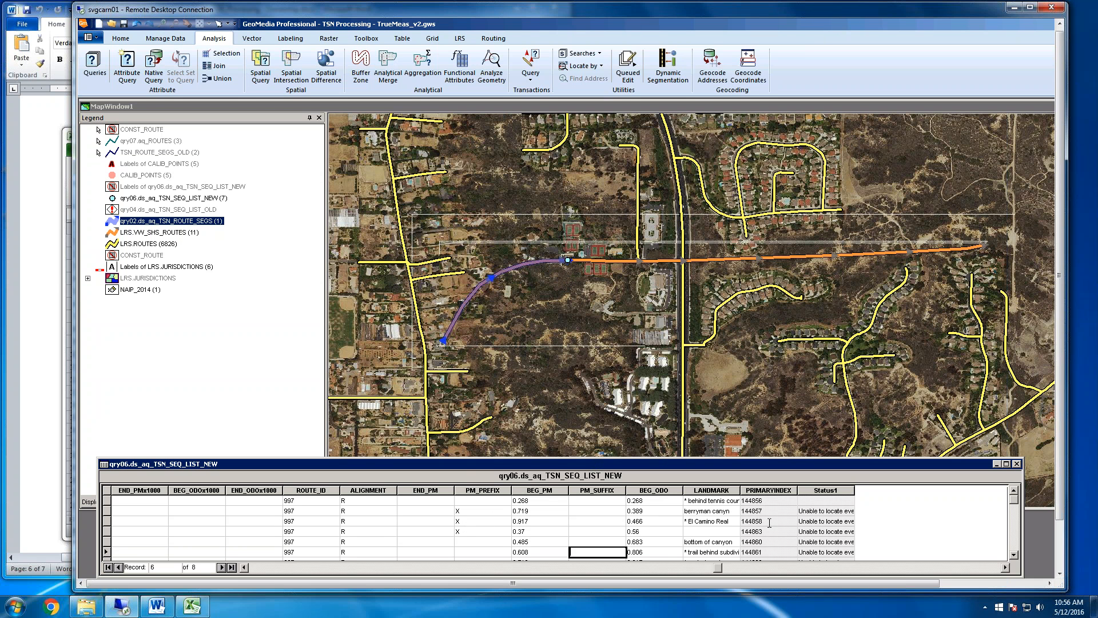
pyautogui.click(1013, 554)
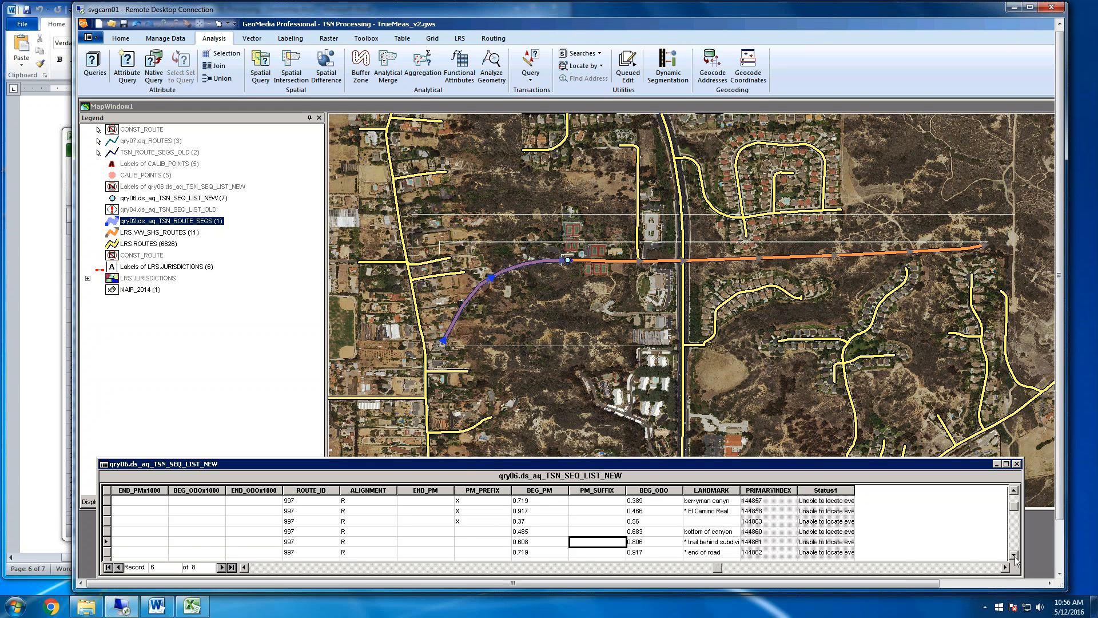
pyautogui.click(1013, 555)
pyautogui.click(1013, 491)
pyautogui.click(1013, 490)
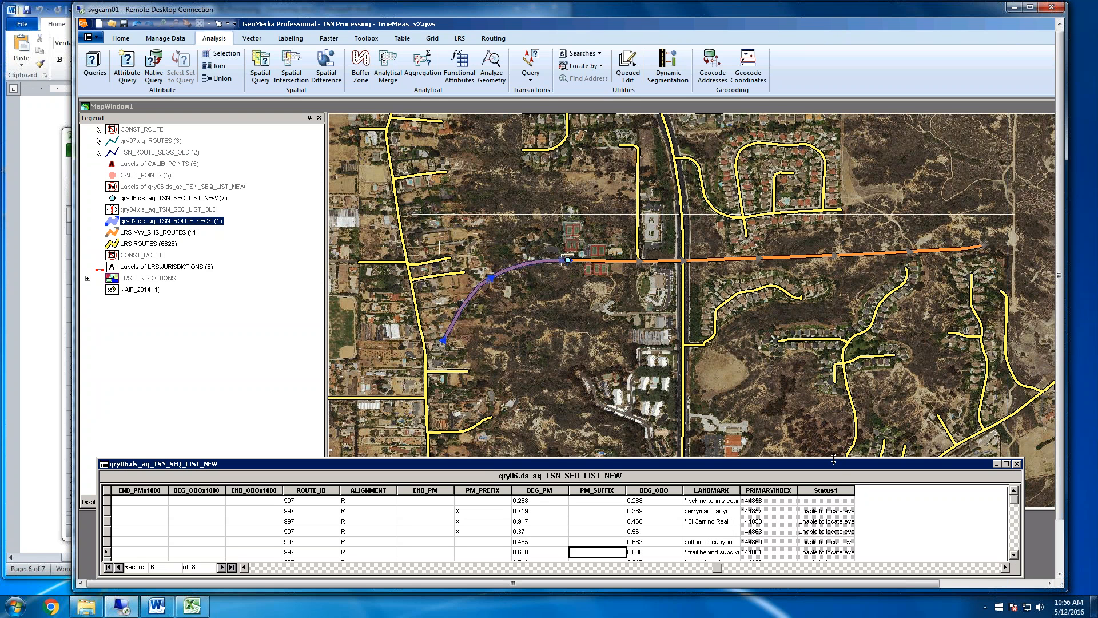
# Enlarge the qry06.ds_aq_TSN_SEQ_LIST_NEW data window and sort its records by BEG_ODO in ascending order
pyautogui.moveTo(834, 458); pyautogui.dragTo(833, 439)
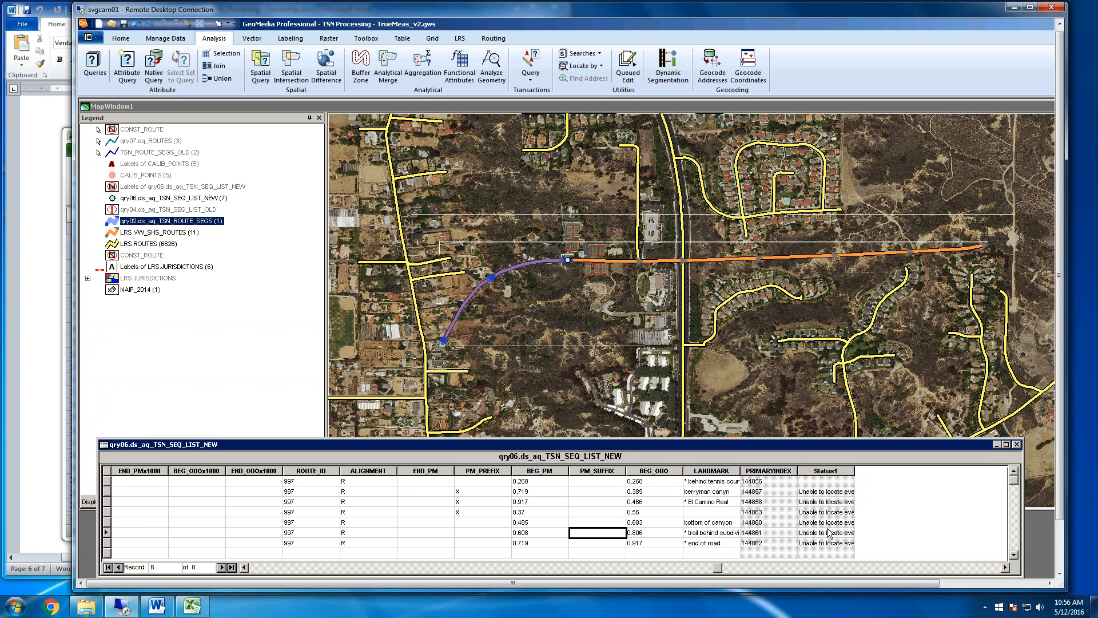
pyautogui.click(642, 473)
pyautogui.rightClick(642, 473)
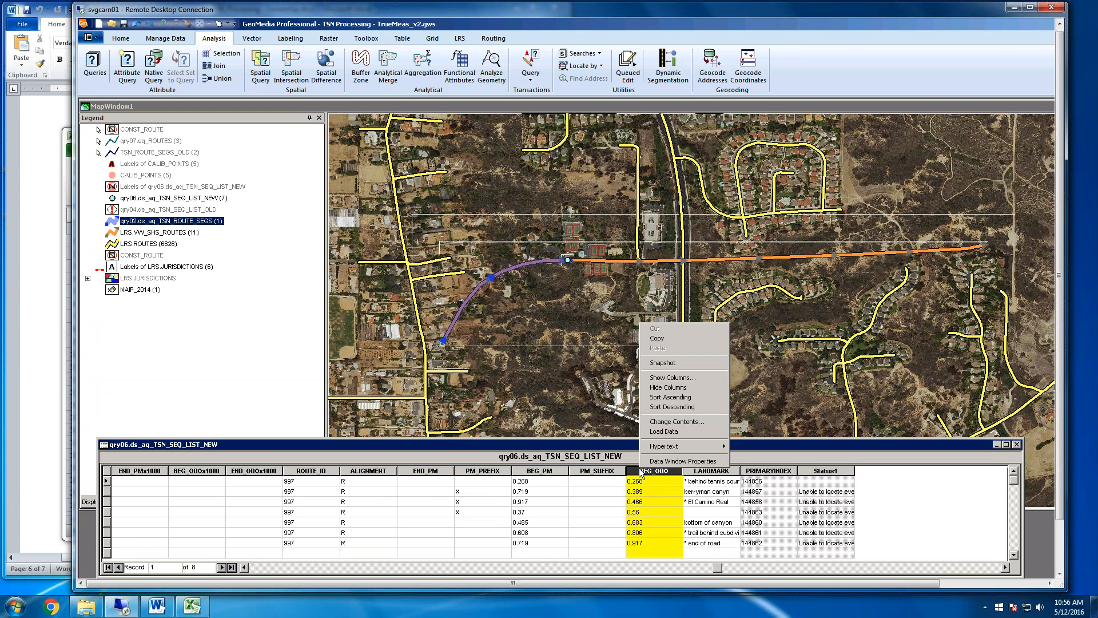
pyautogui.click(674, 399)
pyautogui.click(652, 543)
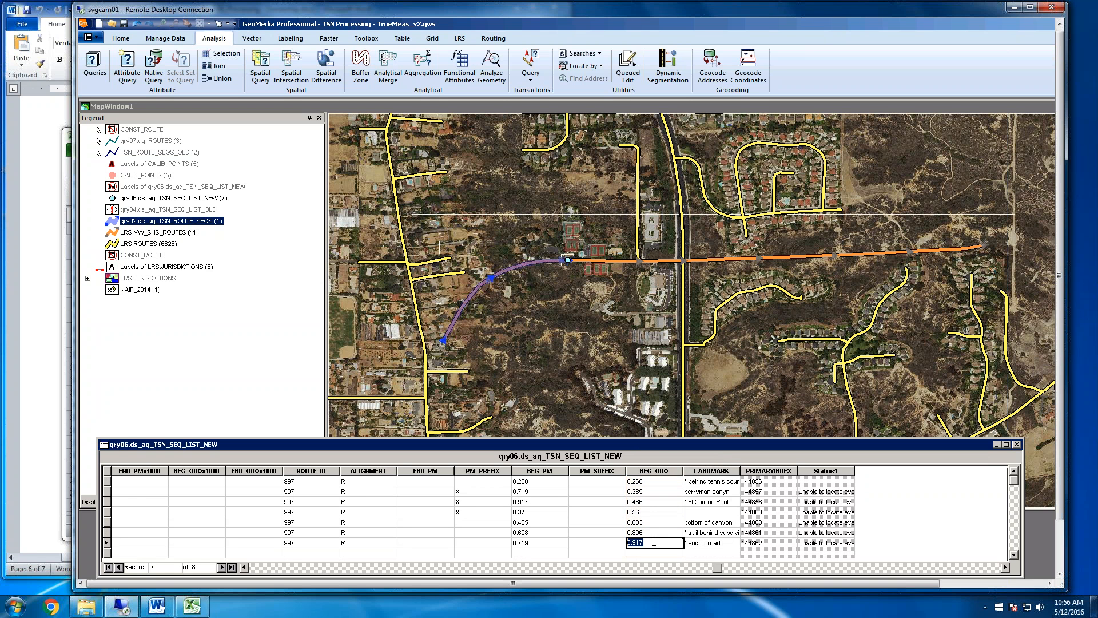
pyautogui.click(668, 531)
pyautogui.click(710, 511)
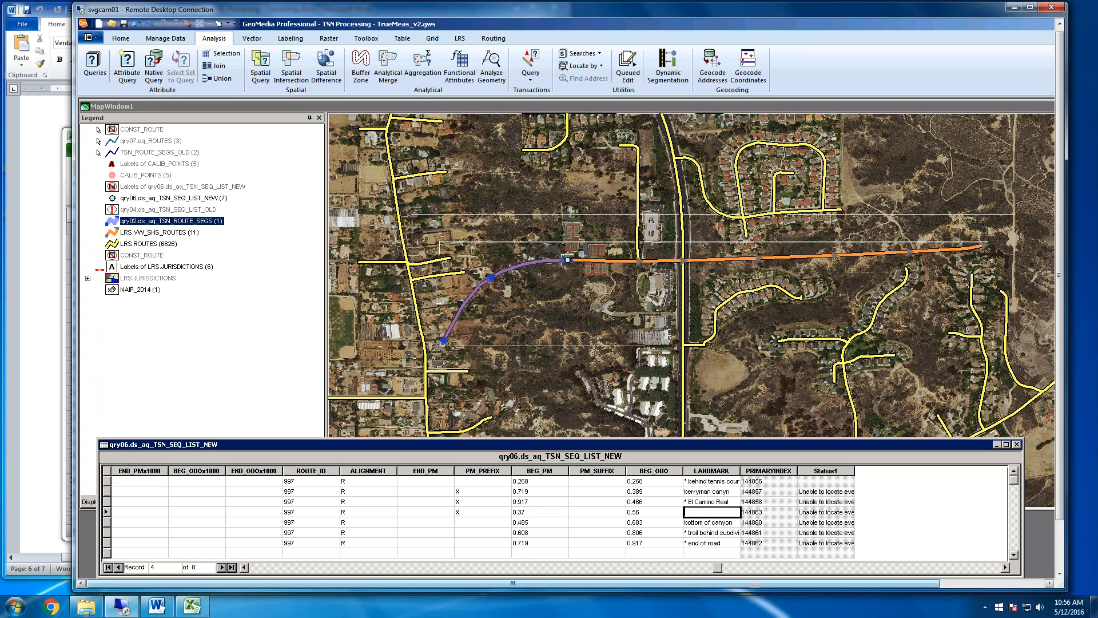
# Switch to the Word document 04_TSN_Processing - Ownership, read step 5 on rebuilding the TSN_ROUTE_SEGS events, and return to GeoMedia
pyautogui.click(156, 606)
pyautogui.scroll(-8, 332, 316)
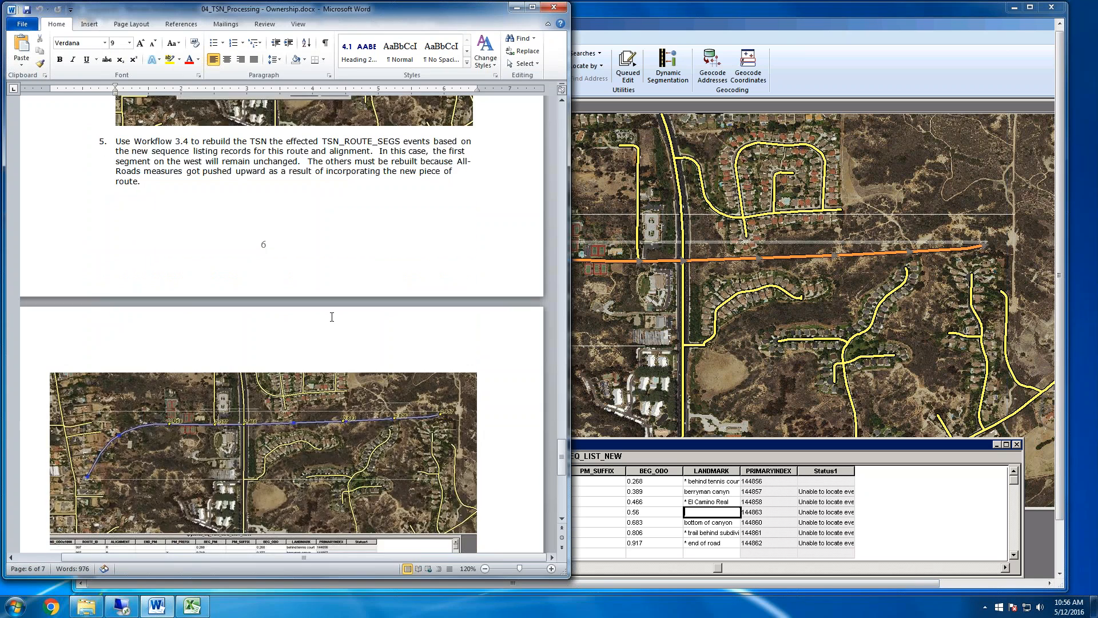
pyautogui.scroll(-3, 331, 316)
pyautogui.scroll(4, 365, 319)
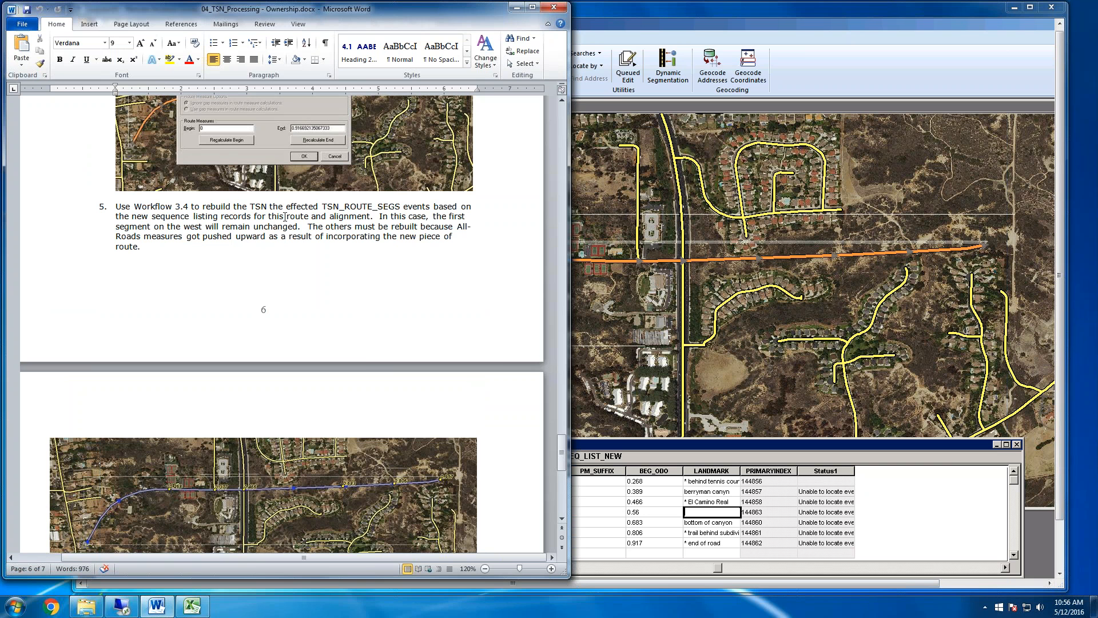
pyautogui.click(809, 22)
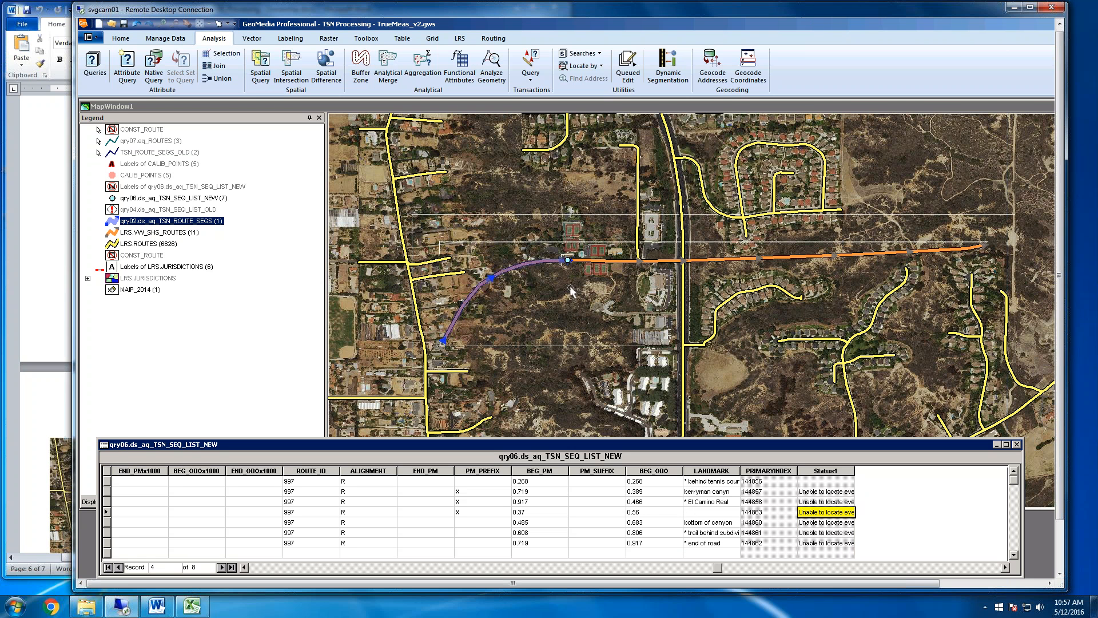
# Start Insert LRS Events with LRS.VW_SHS_ROUTES as the LRS feature, accepting LRS_KEY, BEGIN_MEASURE, END_MEASURE and miles as its properties
pyautogui.click(394, 106)
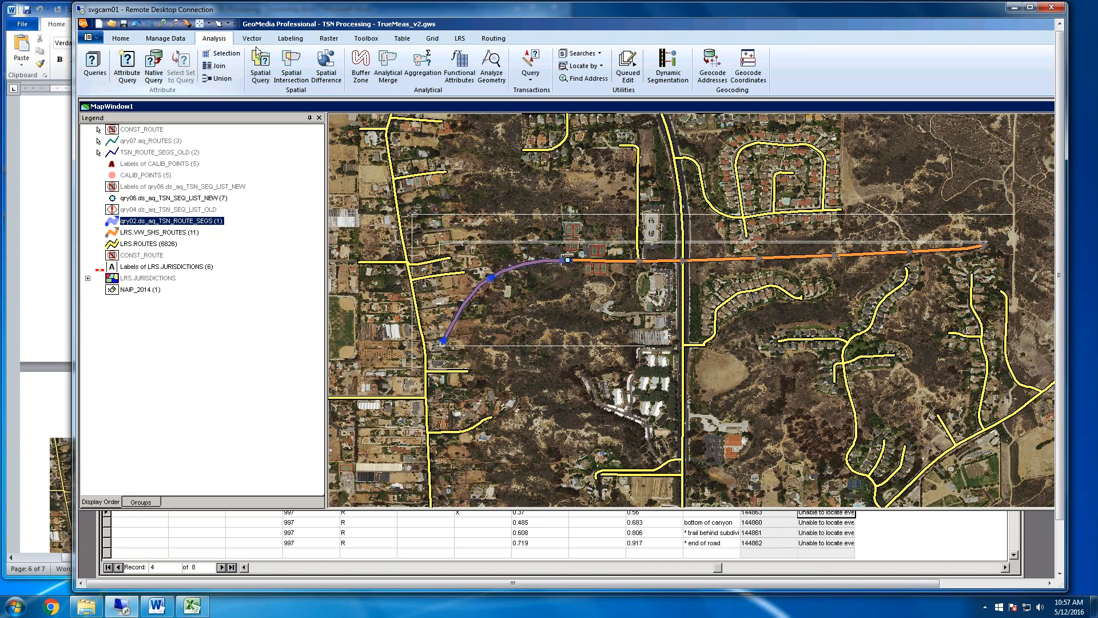
pyautogui.click(462, 40)
pyautogui.click(395, 77)
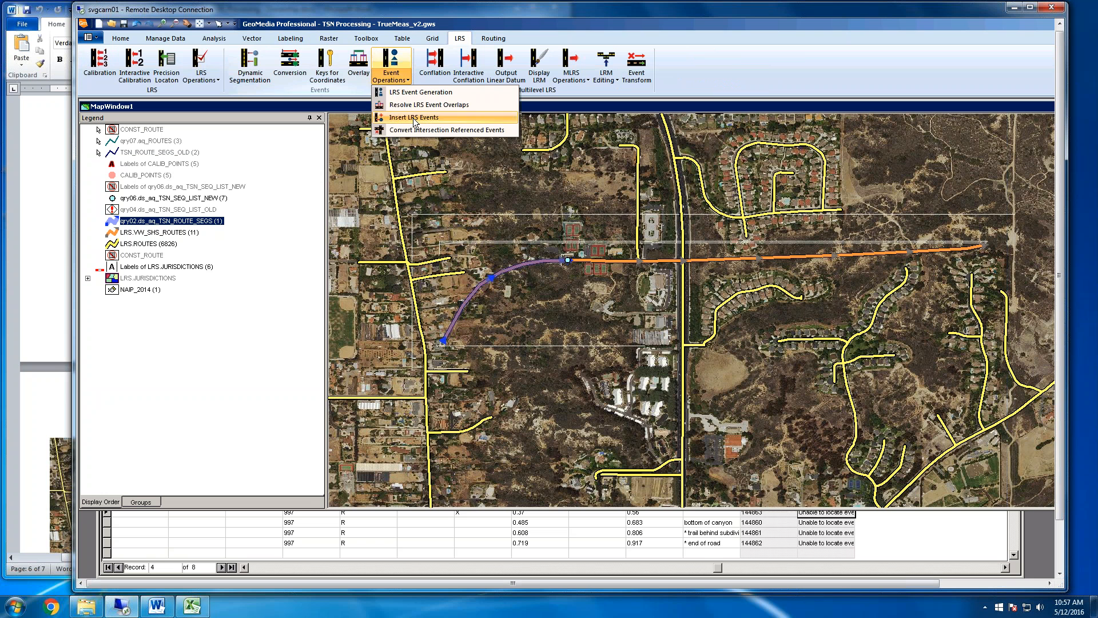
pyautogui.click(413, 118)
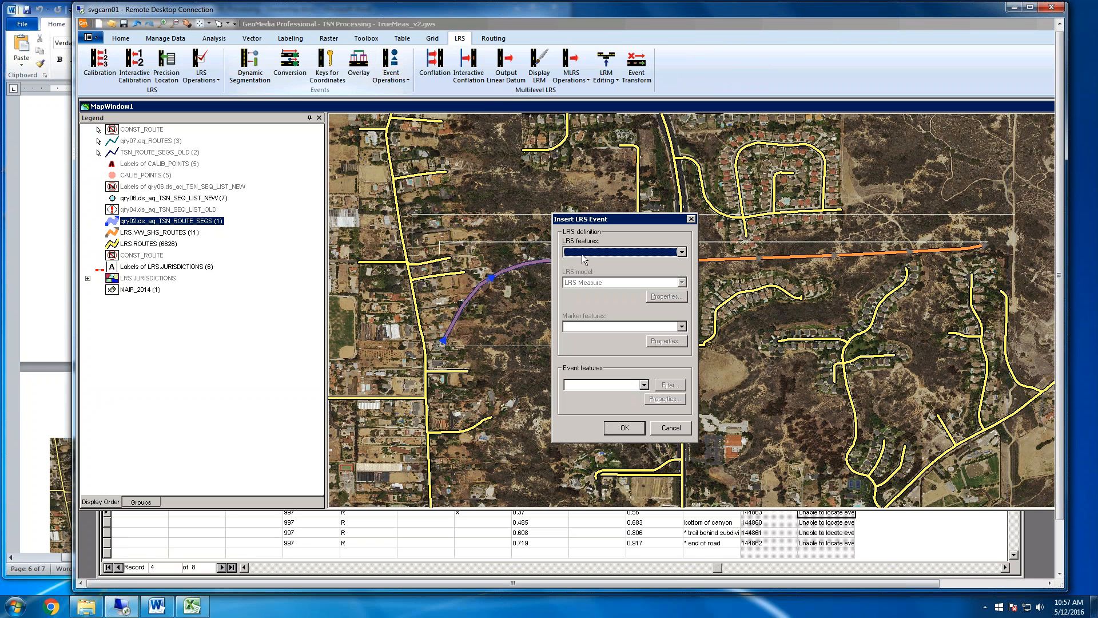
pyautogui.click(681, 253)
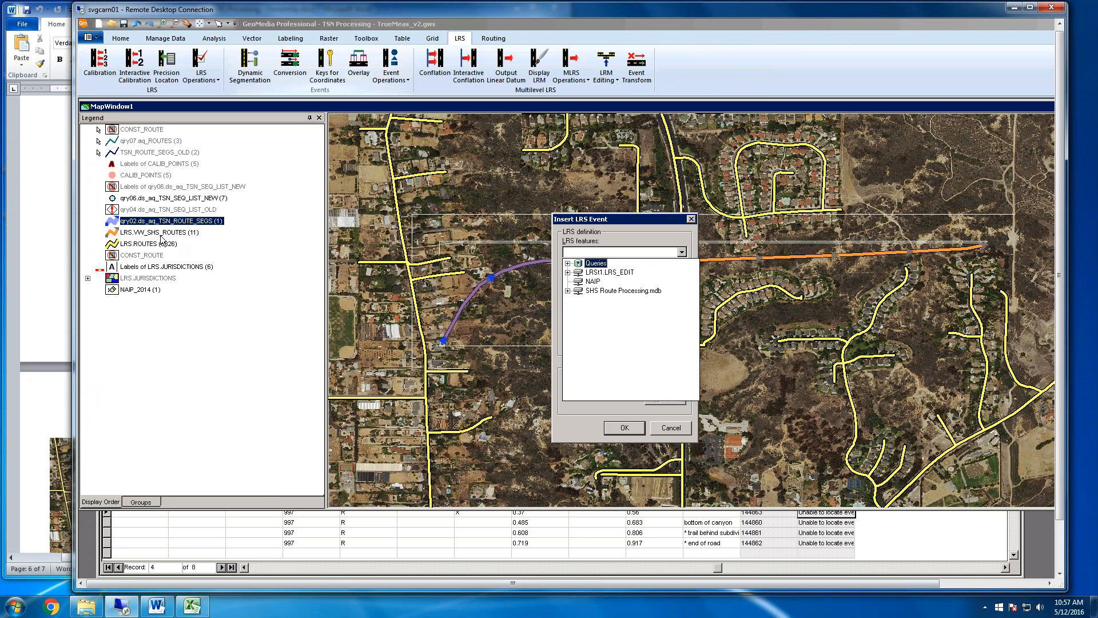
pyautogui.click(568, 274)
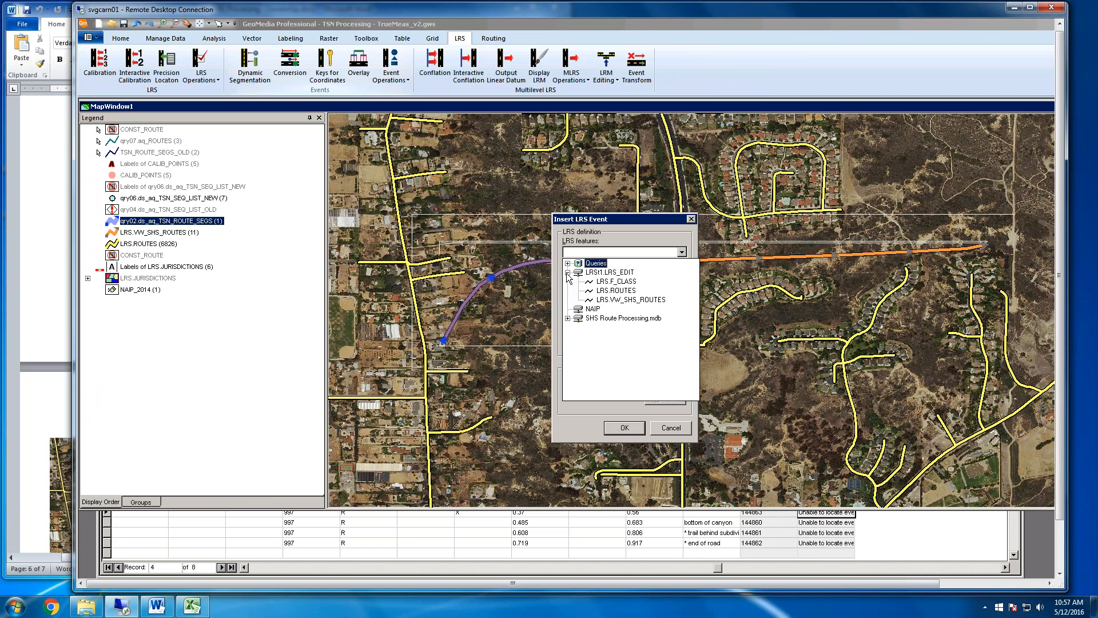
pyautogui.click(626, 305)
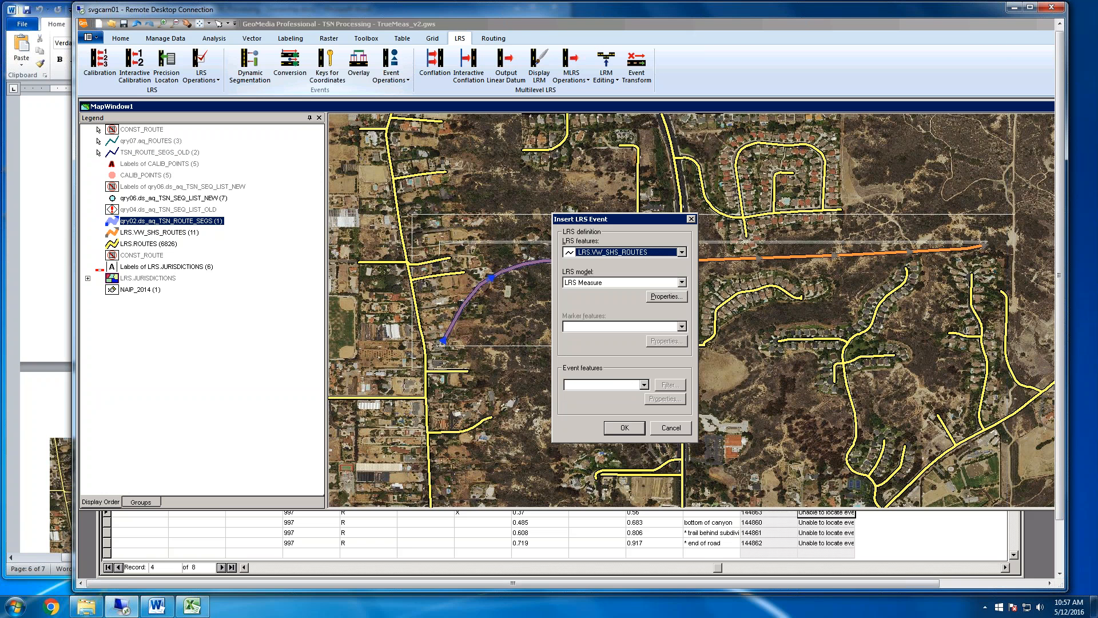
pyautogui.click(663, 296)
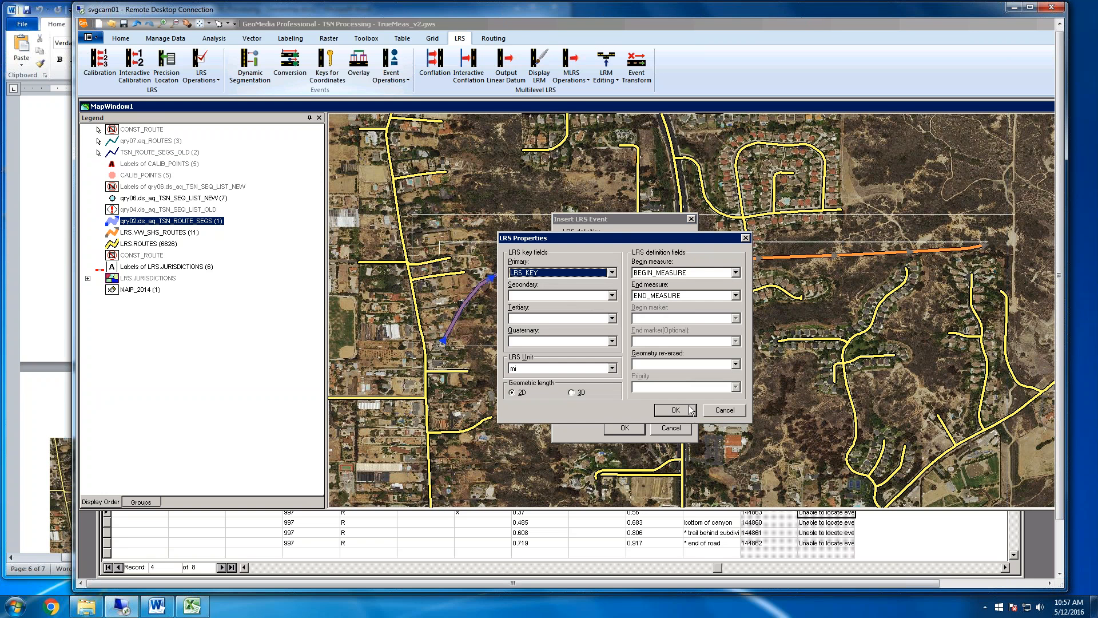
pyautogui.click(690, 409)
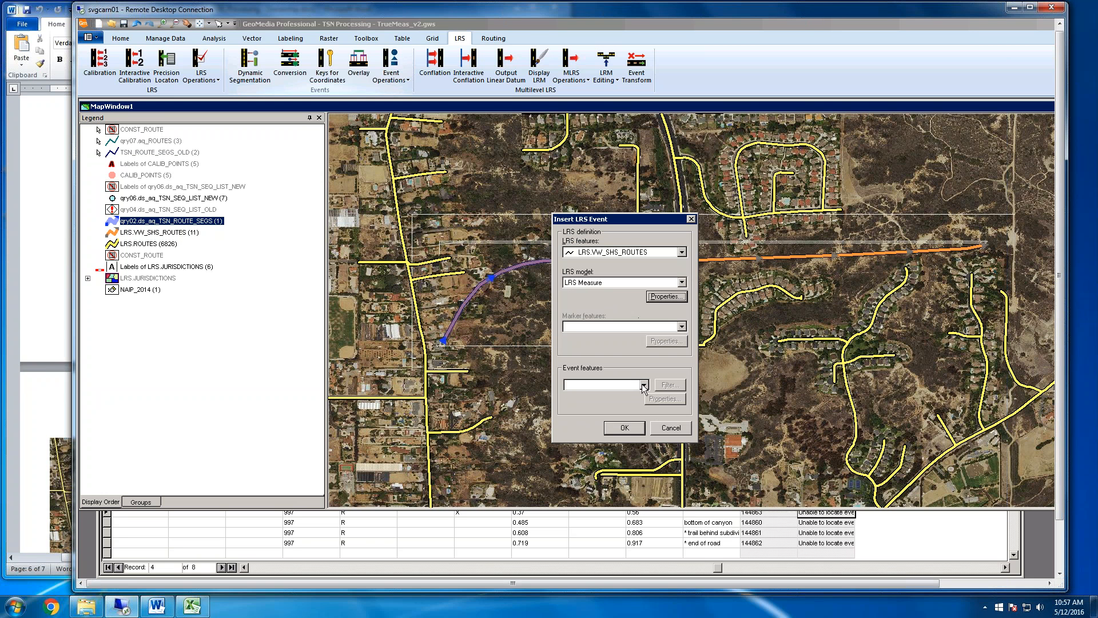
# Choose qry01.aq_TSN_ROUTE_SEGS as the event feature with linear, measure-referenced events using AR_LRS_KEY, AR_BEG_MEAS and AR_END_MEAS in miles
pyautogui.click(643, 385)
pyautogui.doubleClick(595, 396)
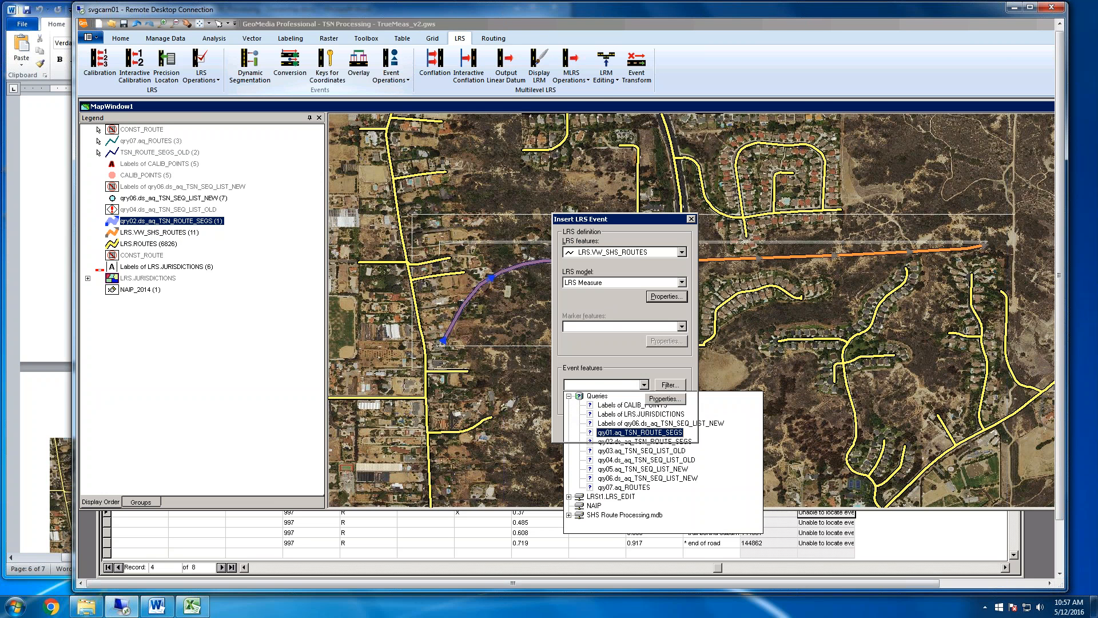
pyautogui.click(649, 432)
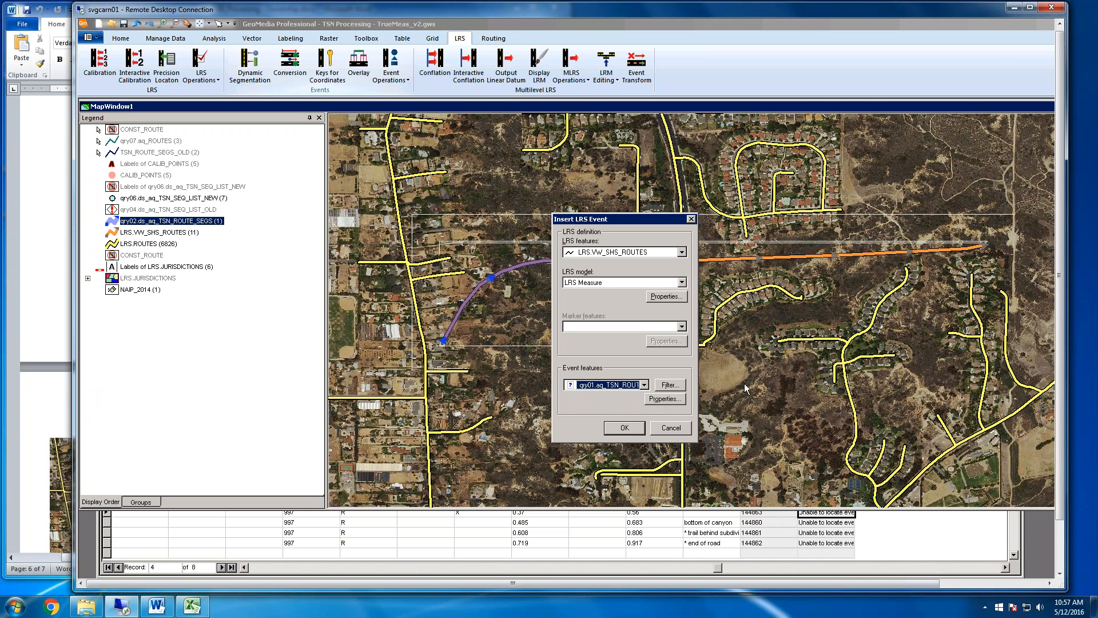
pyautogui.click(664, 399)
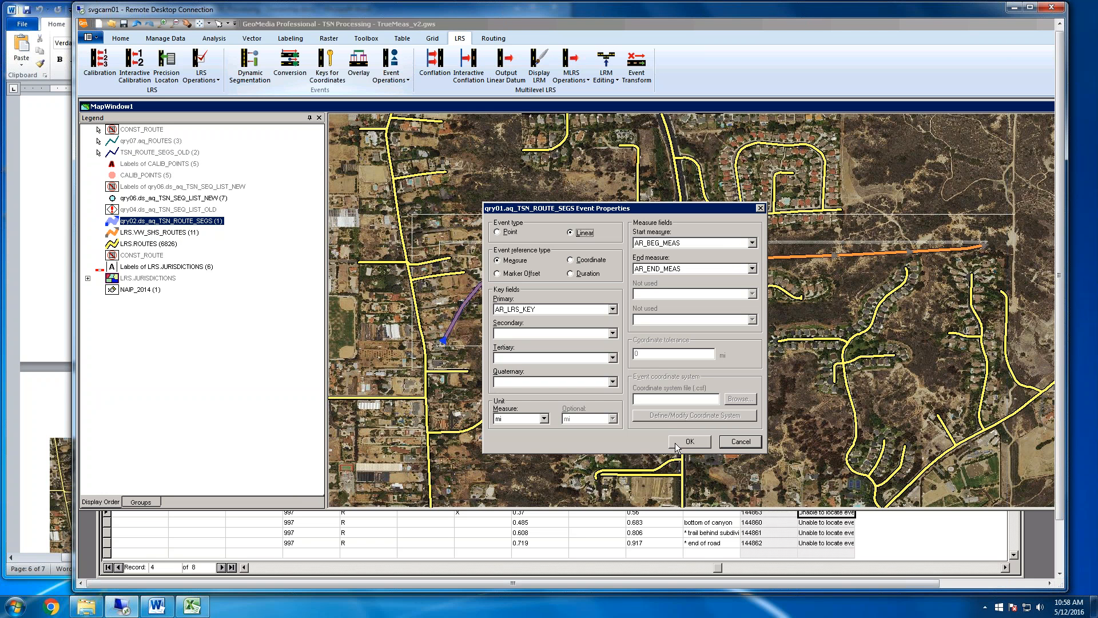
pyautogui.click(695, 444)
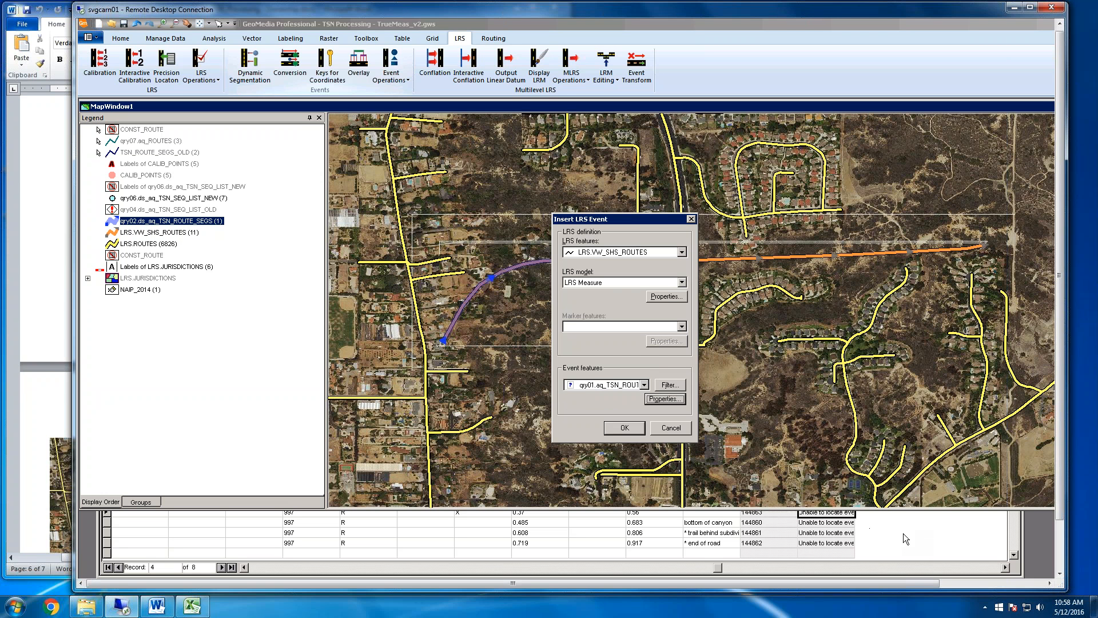
# Run the LRS event insertion with the chosen settings and select the 0.56 BEG_ODO record in the qry06.ds_aq_TSN_SEQ_LIST_NEW data window
pyautogui.click(624, 429)
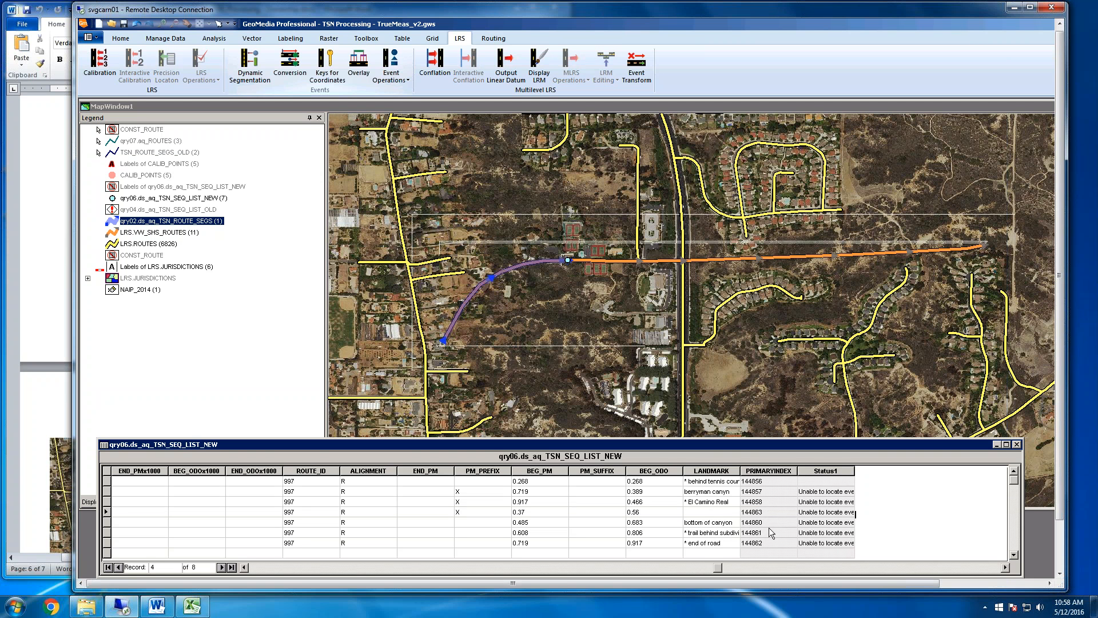
pyautogui.click(709, 512)
pyautogui.click(107, 512)
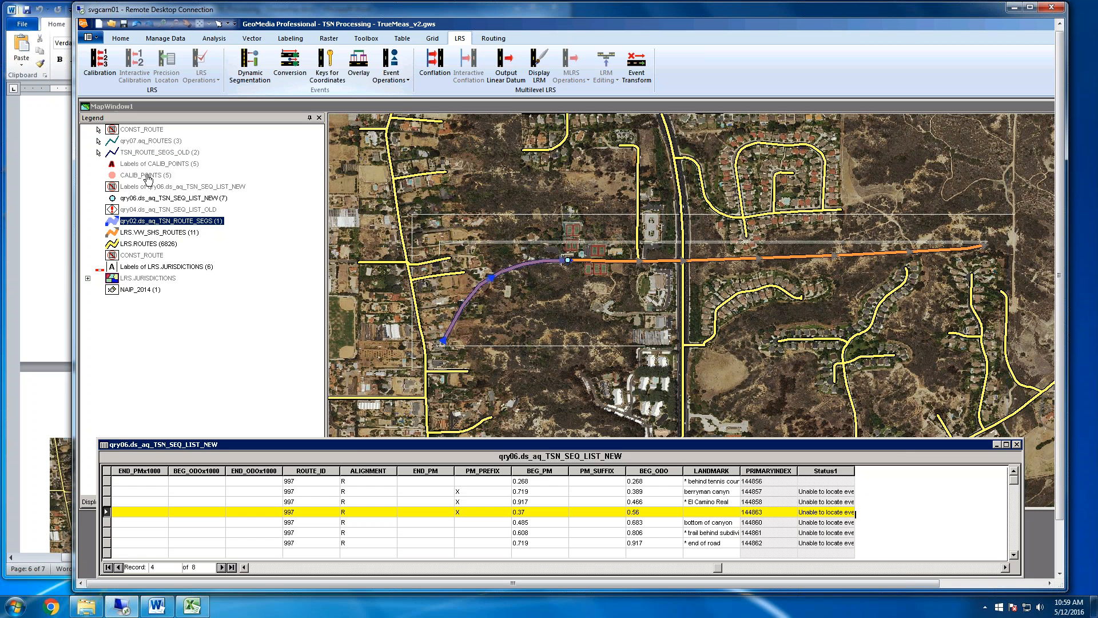
# Turn on the map display of the CALIB_POINTS legend entry together with its labels
pyautogui.click(147, 177)
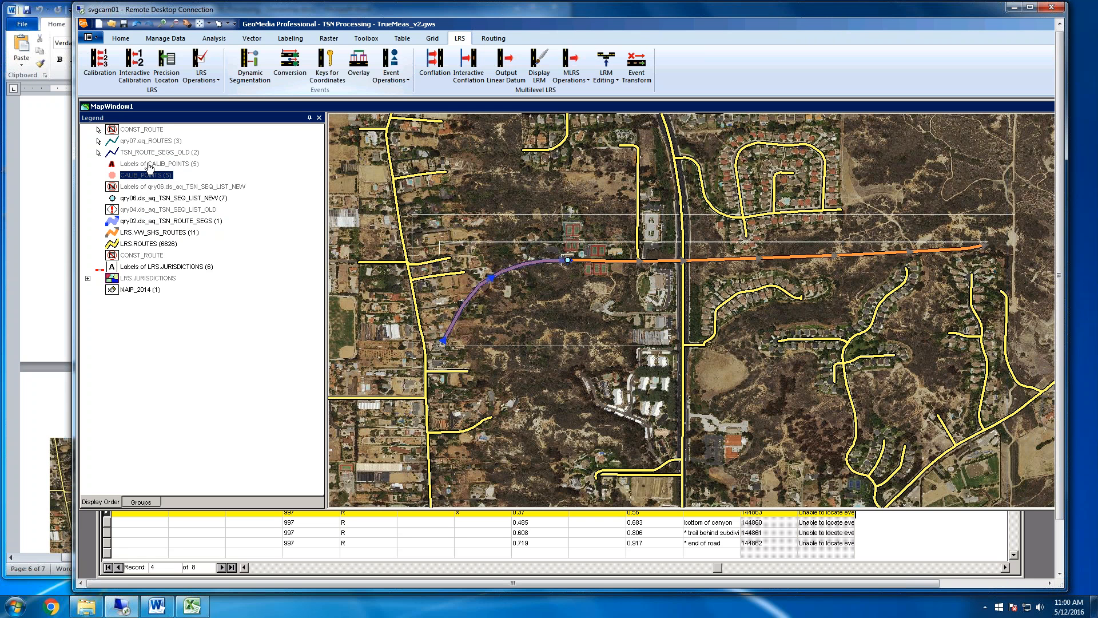
pyautogui.keyDown('ctrl'); pyautogui.click(147, 164); pyautogui.keyUp('ctrl')
pyautogui.rightClick(147, 165)
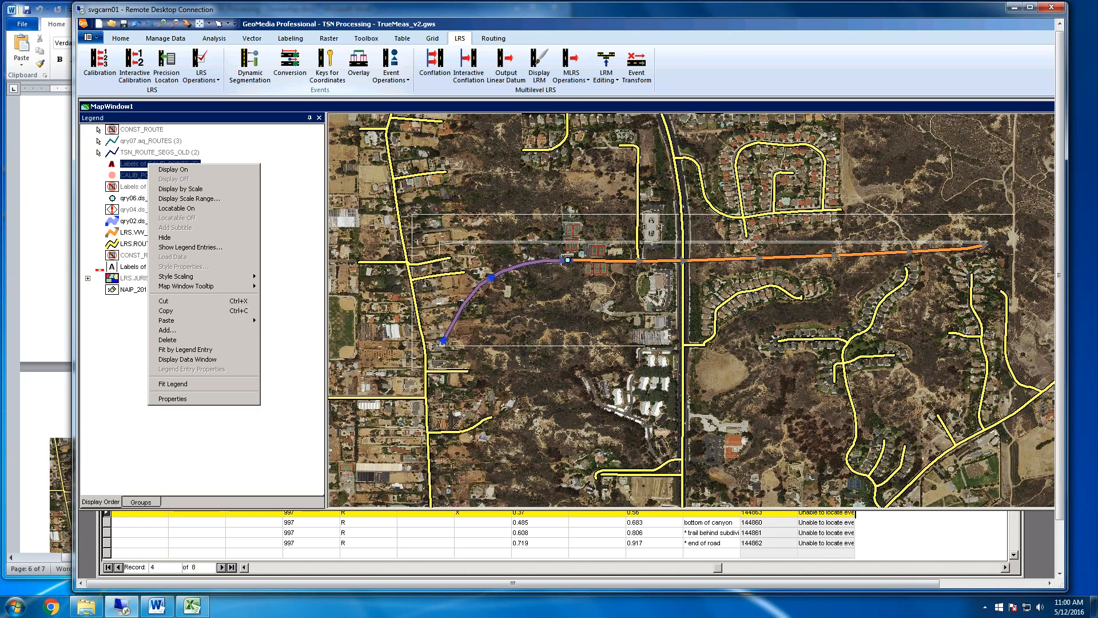
pyautogui.click(170, 169)
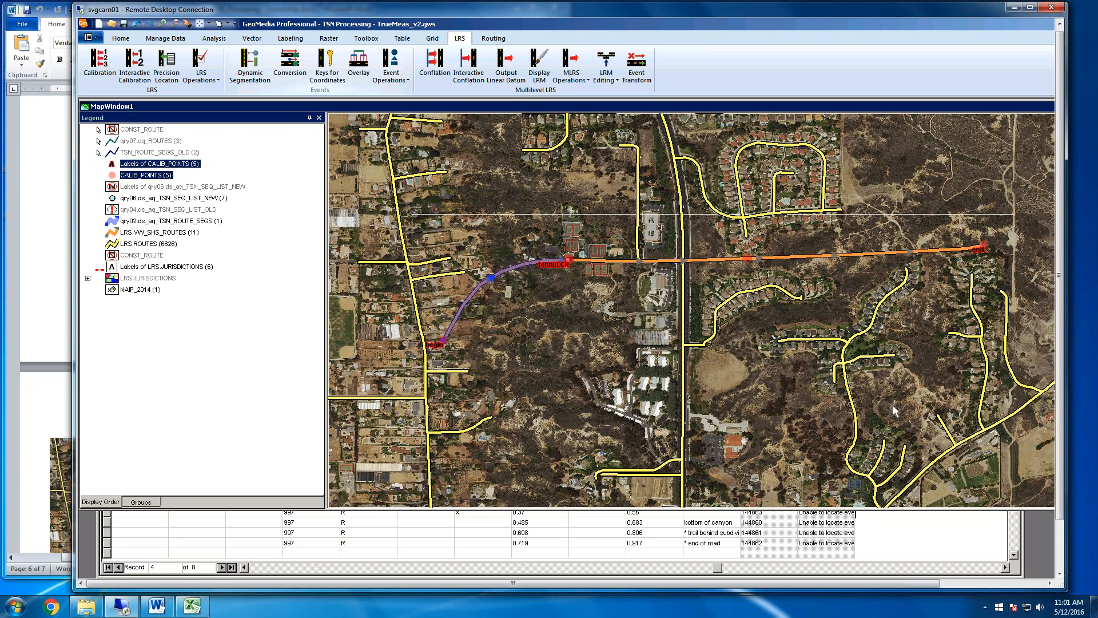
# Return to the sequence list data window and widen its LANDMARK column to fit the full landmark descriptions
pyautogui.click(714, 533)
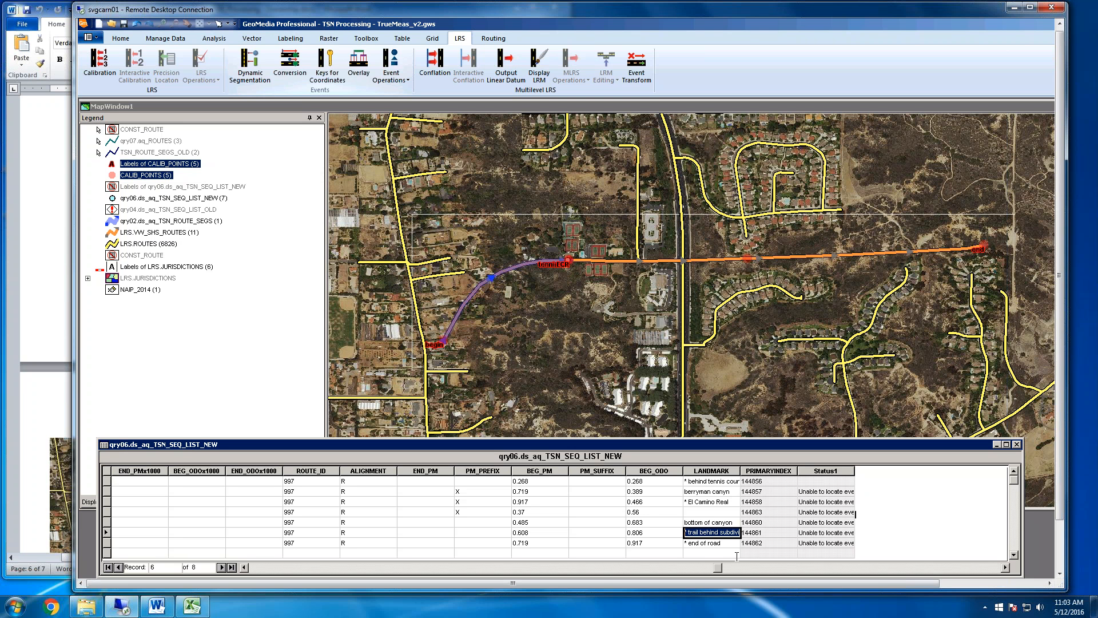
pyautogui.press('F2')
pyautogui.moveTo(740, 471); pyautogui.dragTo(764, 473)
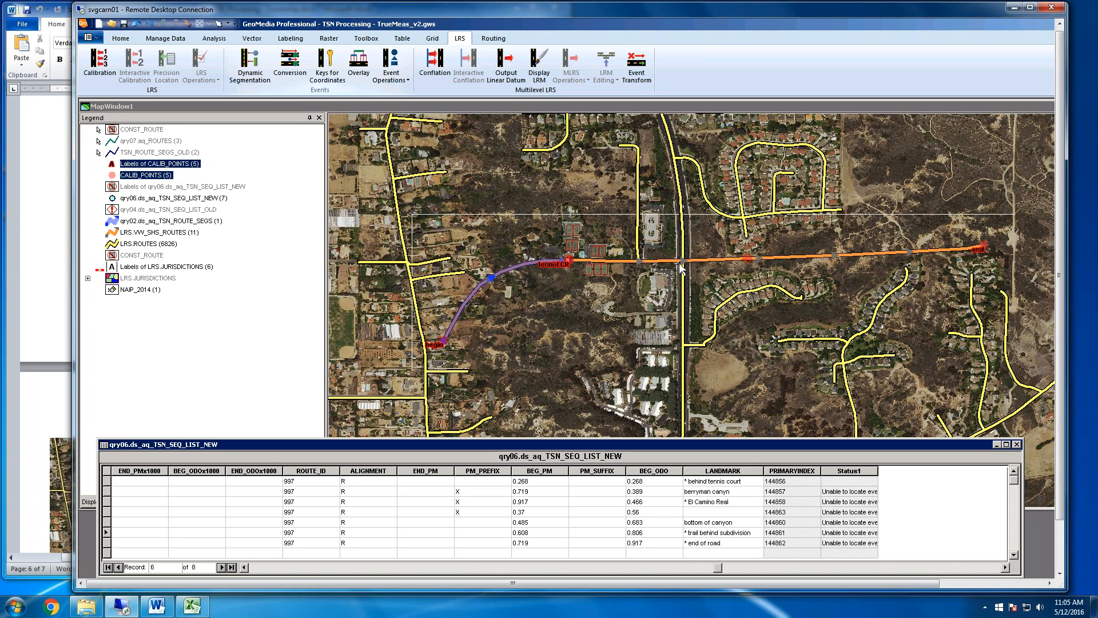
# Compare the "behind tennis court" and "berryman canyn" records of the new sequence list with their locations along the route on the map
pyautogui.click(606, 278)
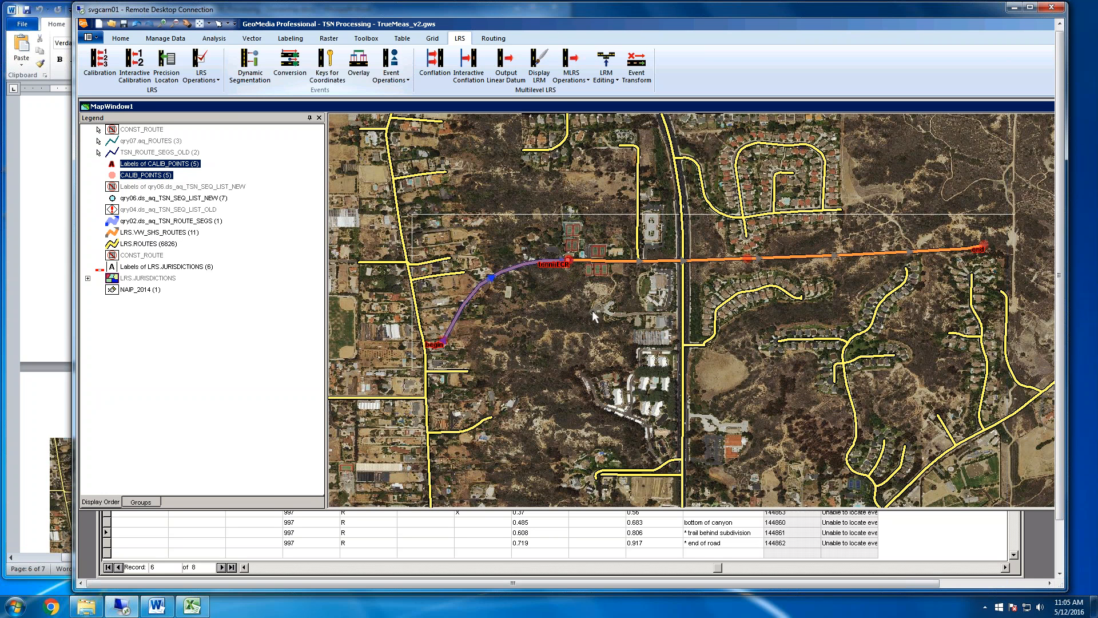
pyautogui.click(483, 532)
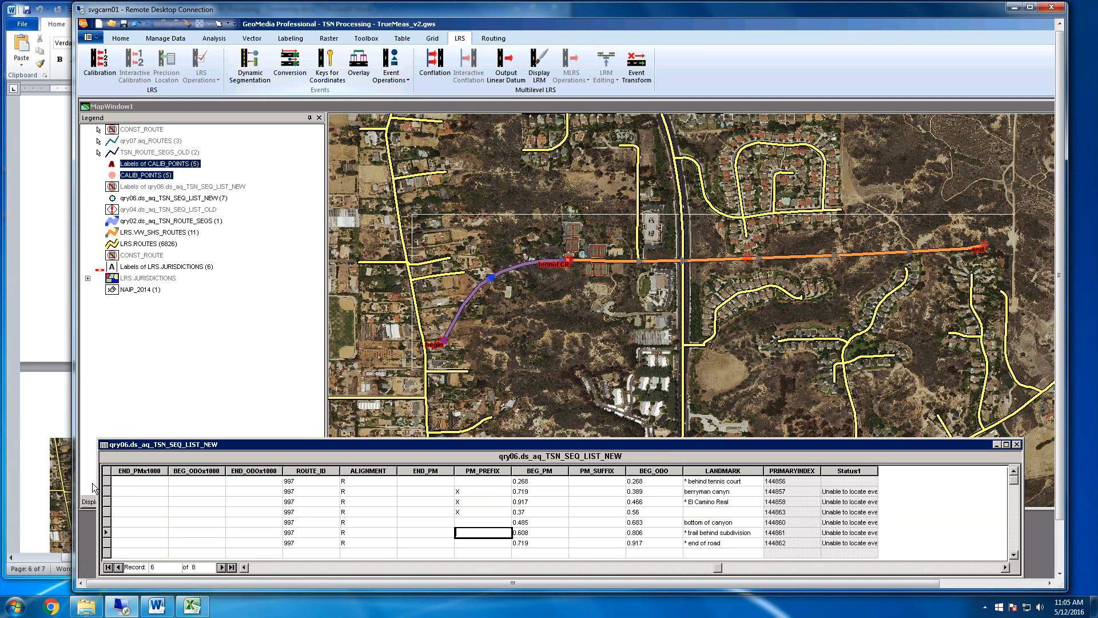
pyautogui.click(106, 481)
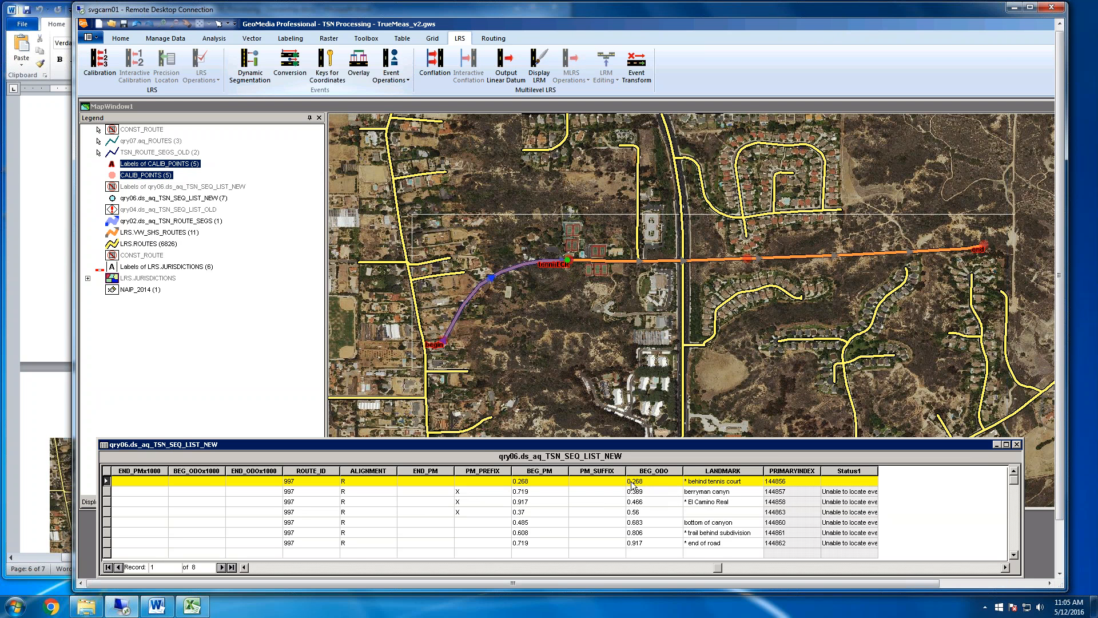
pyautogui.click(852, 481)
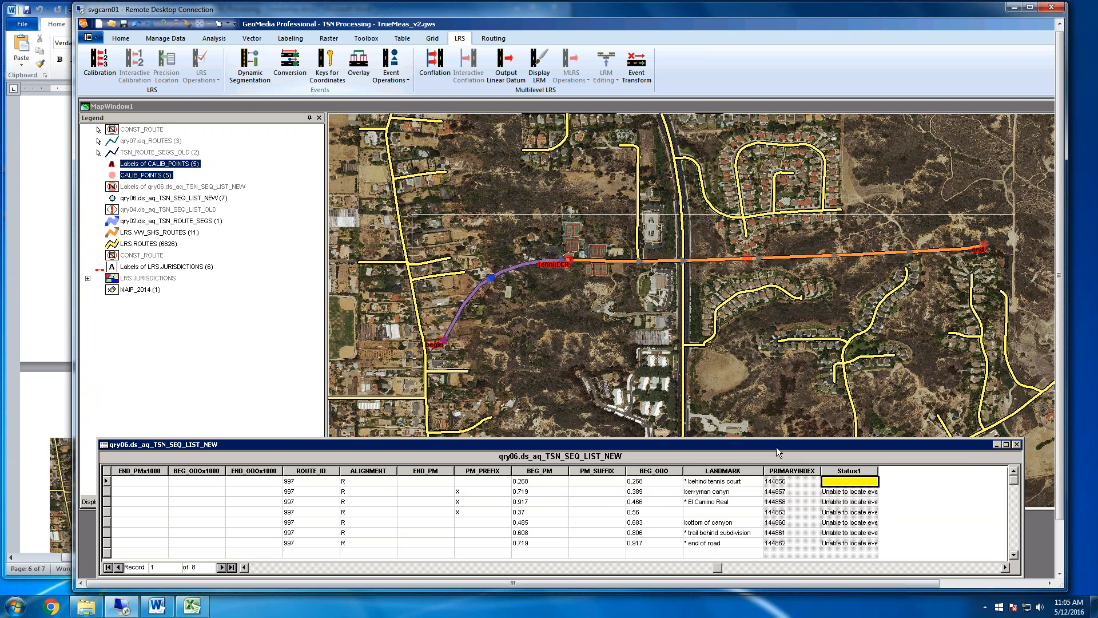
pyautogui.click(575, 334)
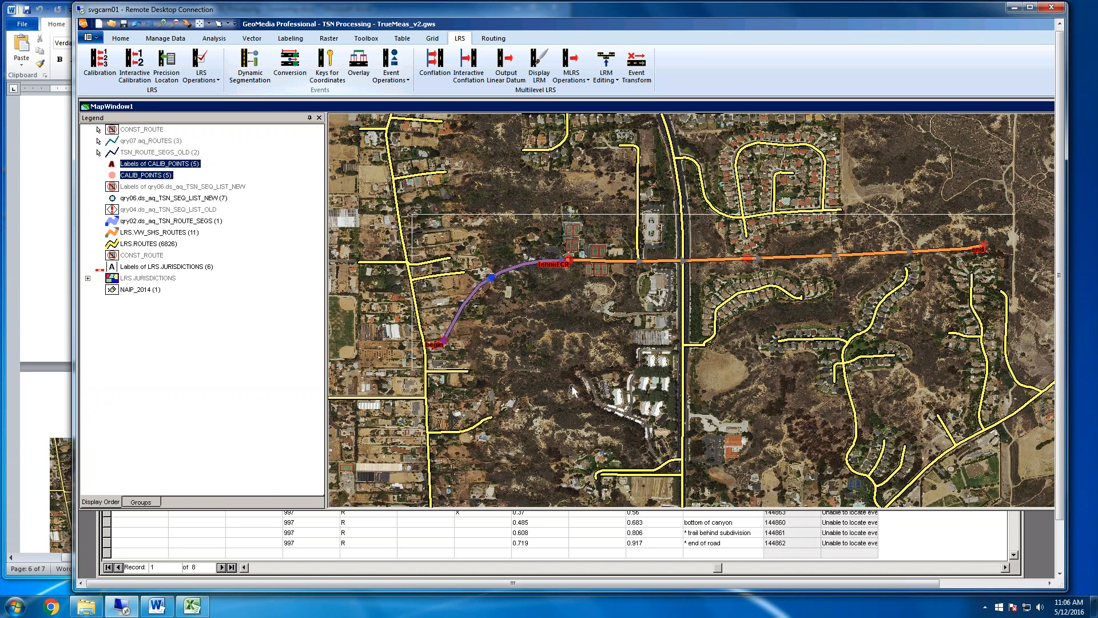
pyautogui.click(580, 521)
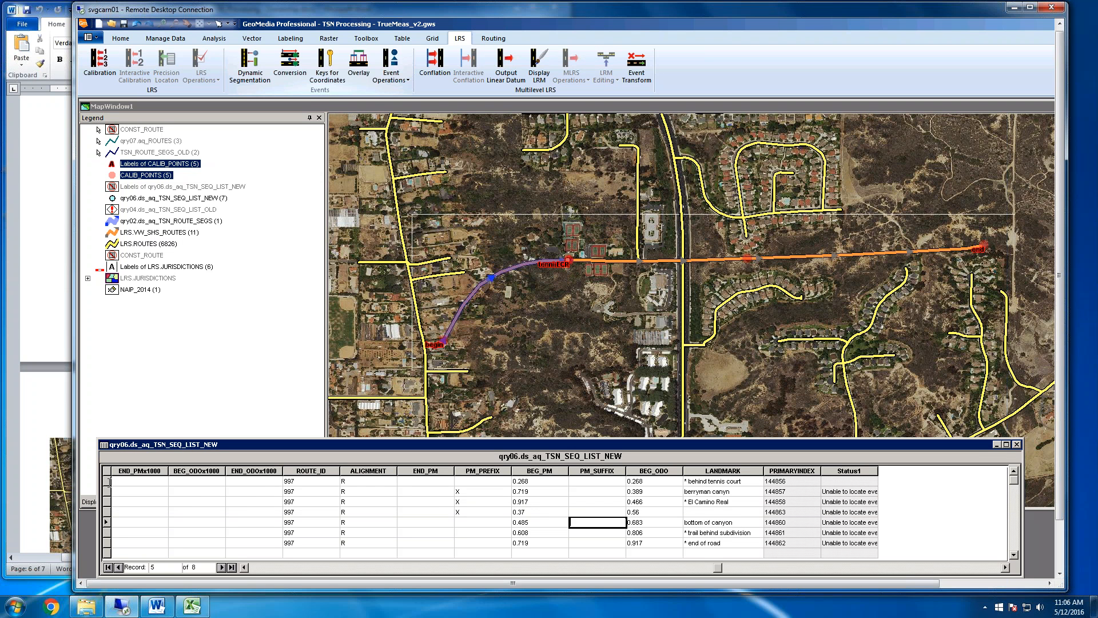
pyautogui.click(107, 481)
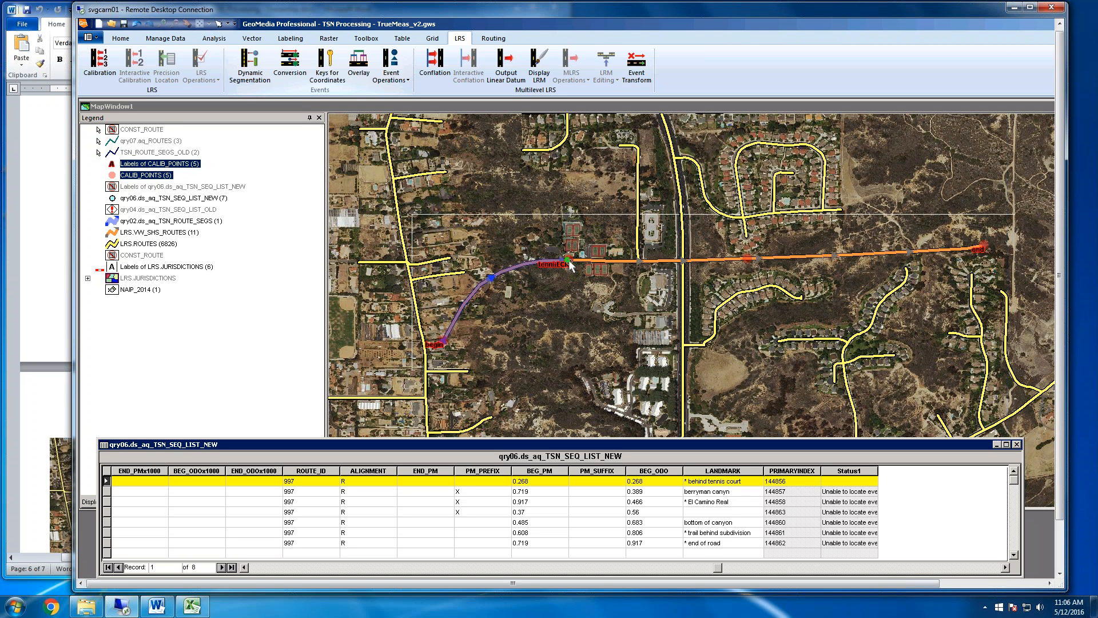
pyautogui.click(725, 491)
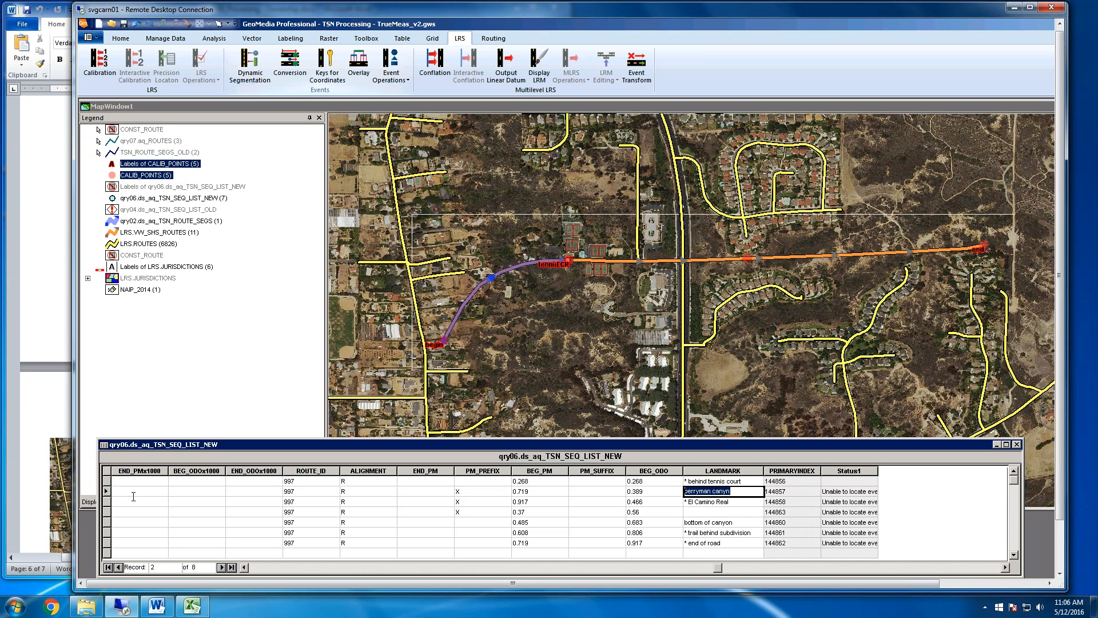
pyautogui.click(366, 491)
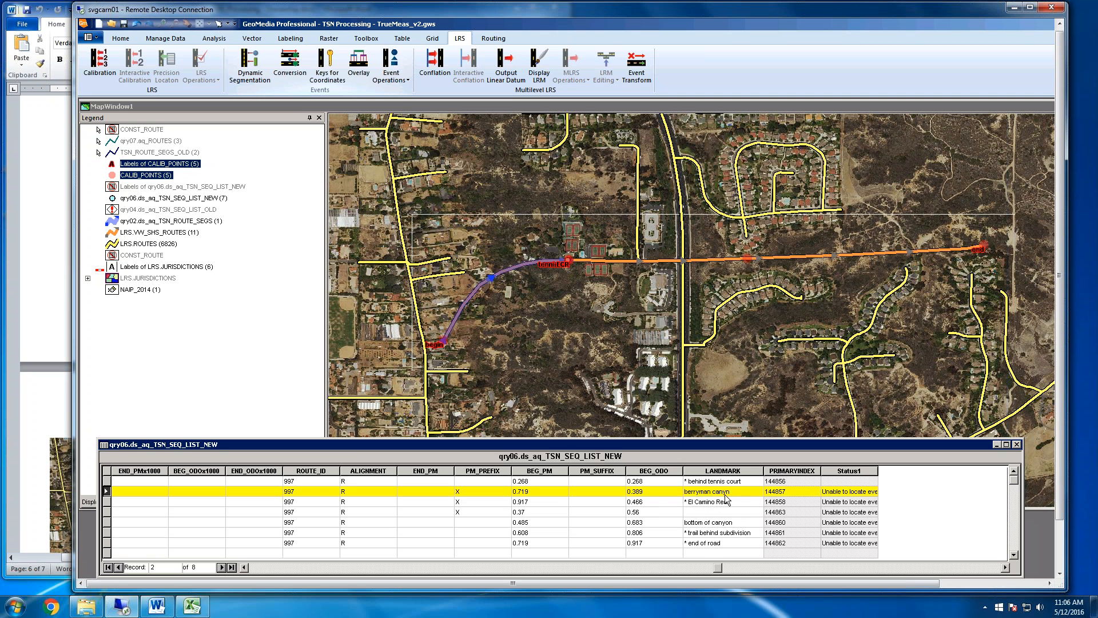
pyautogui.click(642, 235)
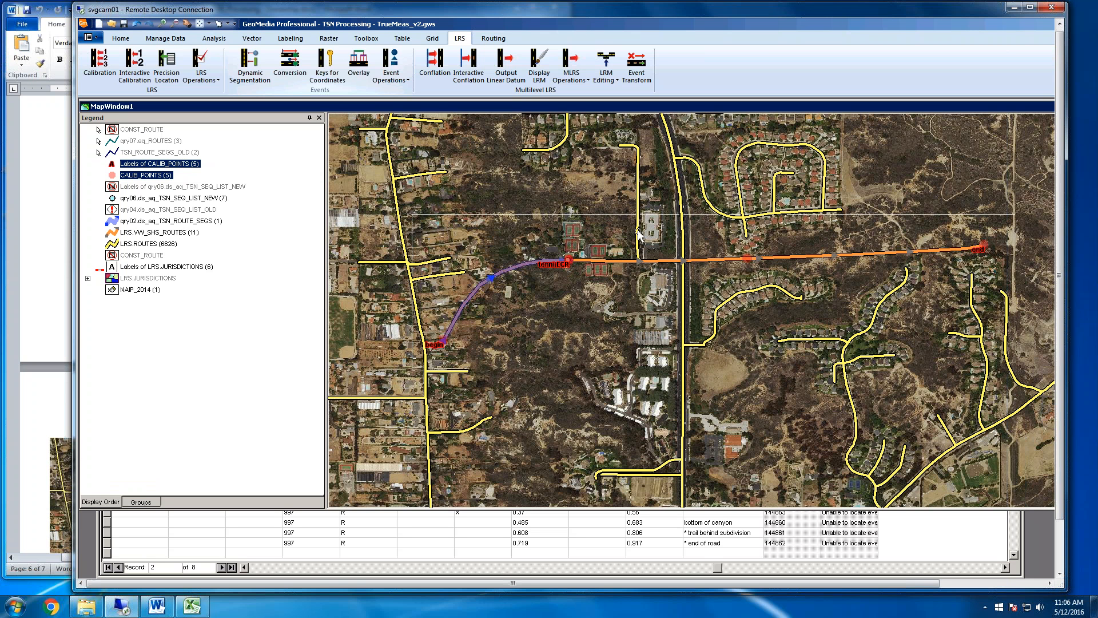
# Make the LRS.ROUTES legend entry locatable and check the El Camino Real and "berryman canyn" records against the crossing roads
pyautogui.rightClick(143, 243)
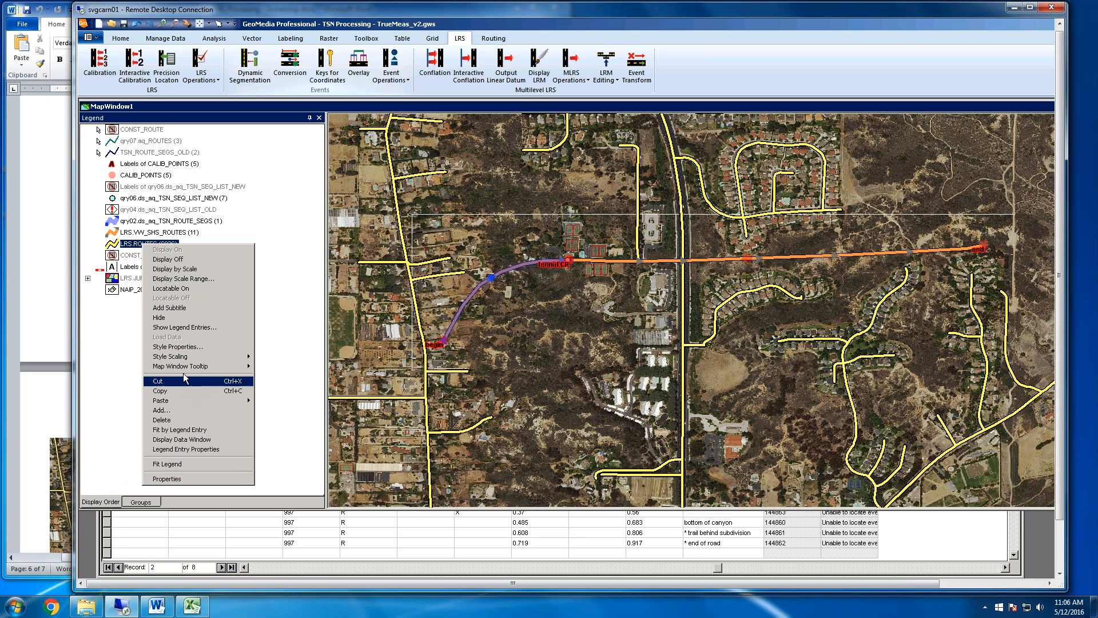
pyautogui.click(204, 289)
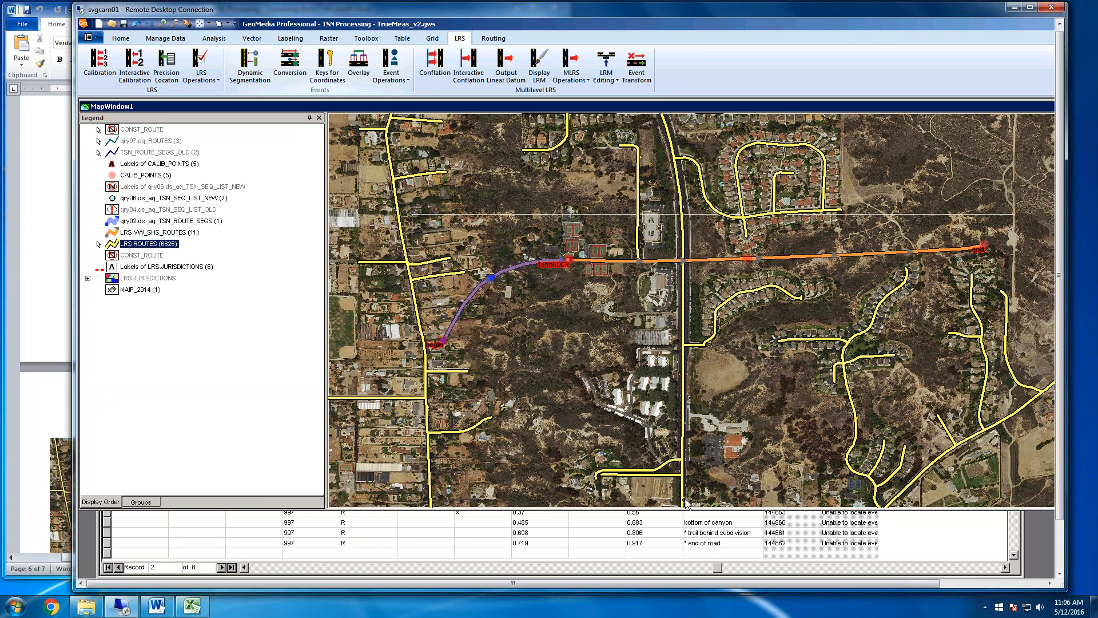
pyautogui.click(713, 522)
pyautogui.click(729, 501)
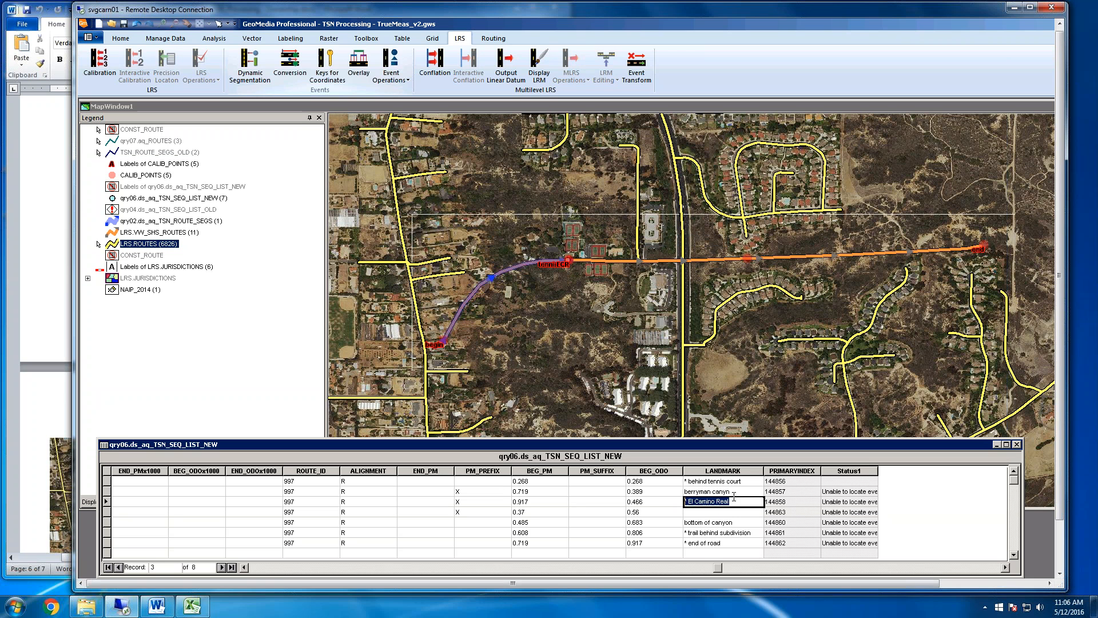
pyautogui.click(734, 493)
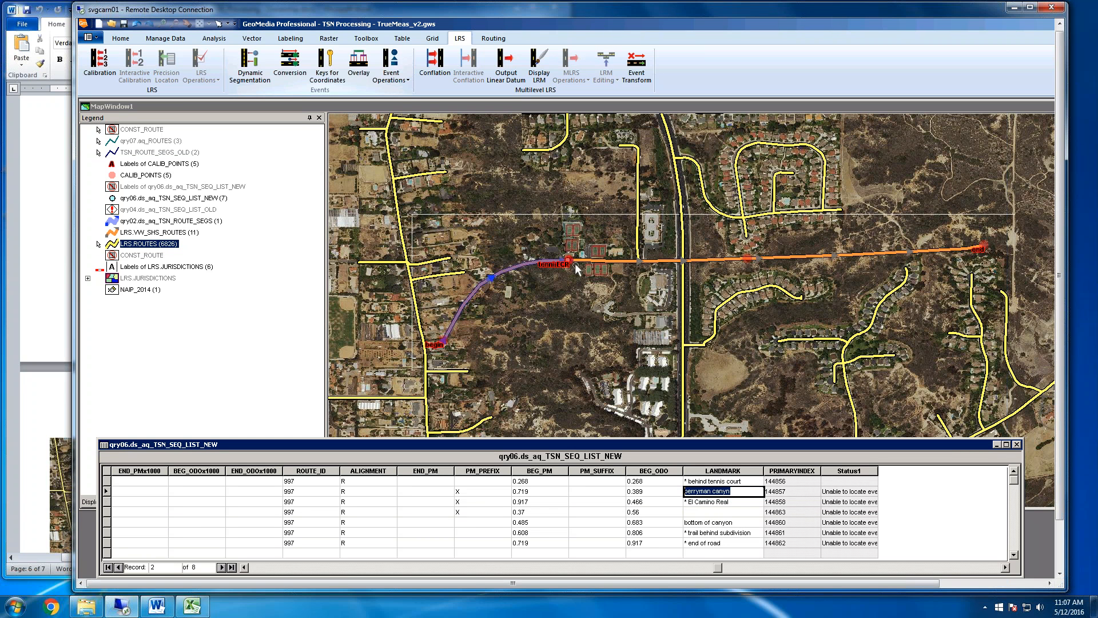
pyautogui.click(686, 241)
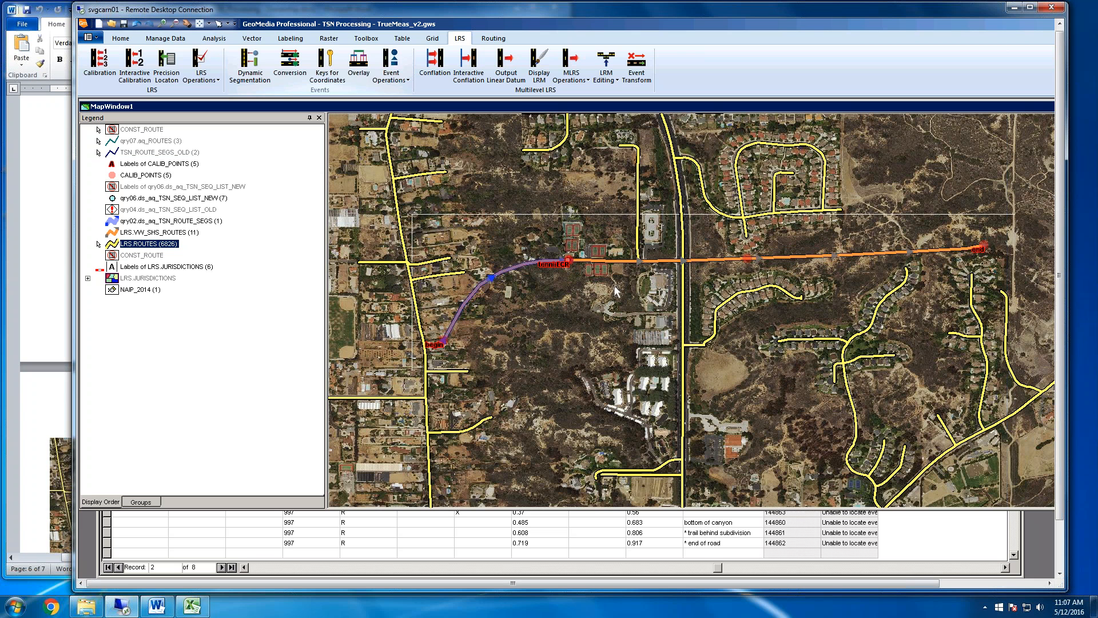
# Start inserting LRS events on LRS.VW_SHS_ROUTES with the LRS Measure model and qry01.aq_TSN_ROUTE_SEGS as the event feature
pyautogui.click(406, 81)
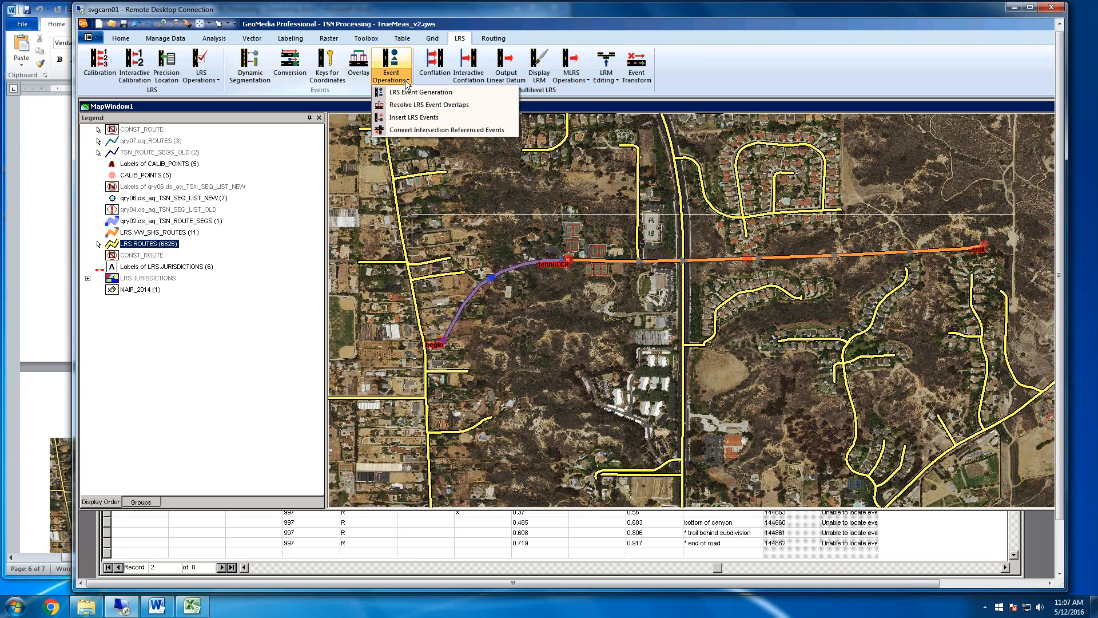
pyautogui.click(426, 118)
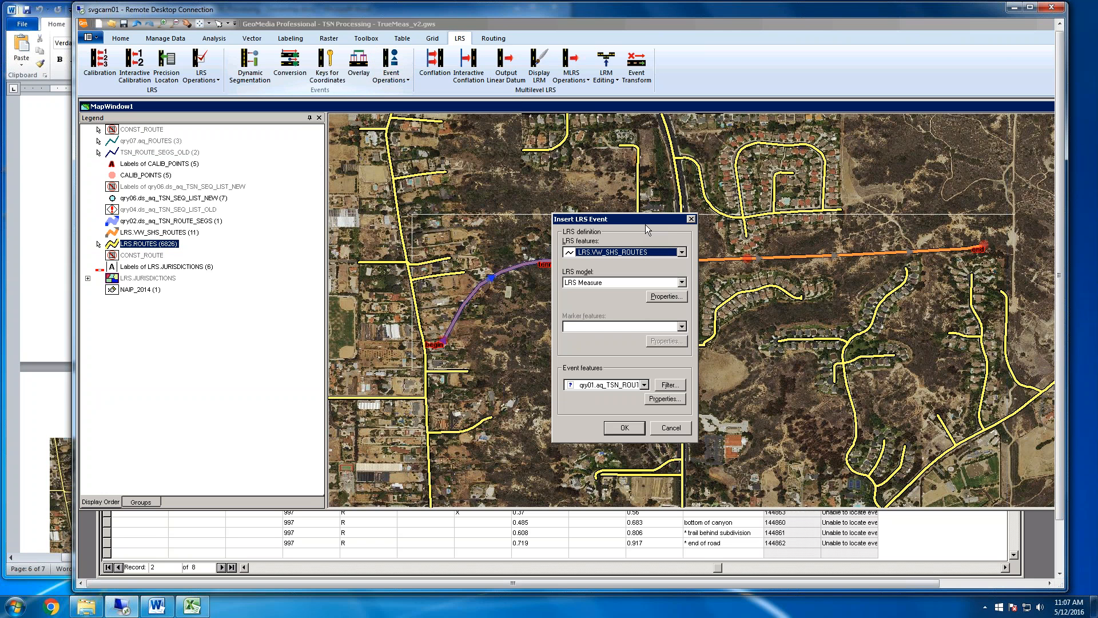
pyautogui.moveTo(644, 223); pyautogui.dragTo(362, 192)
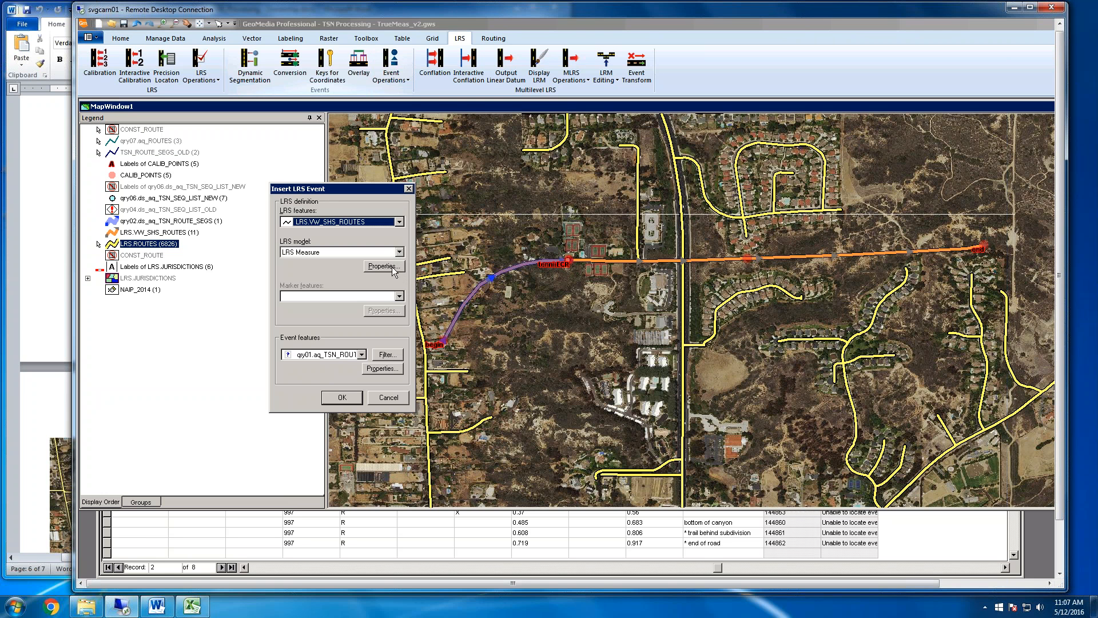
pyautogui.click(386, 369)
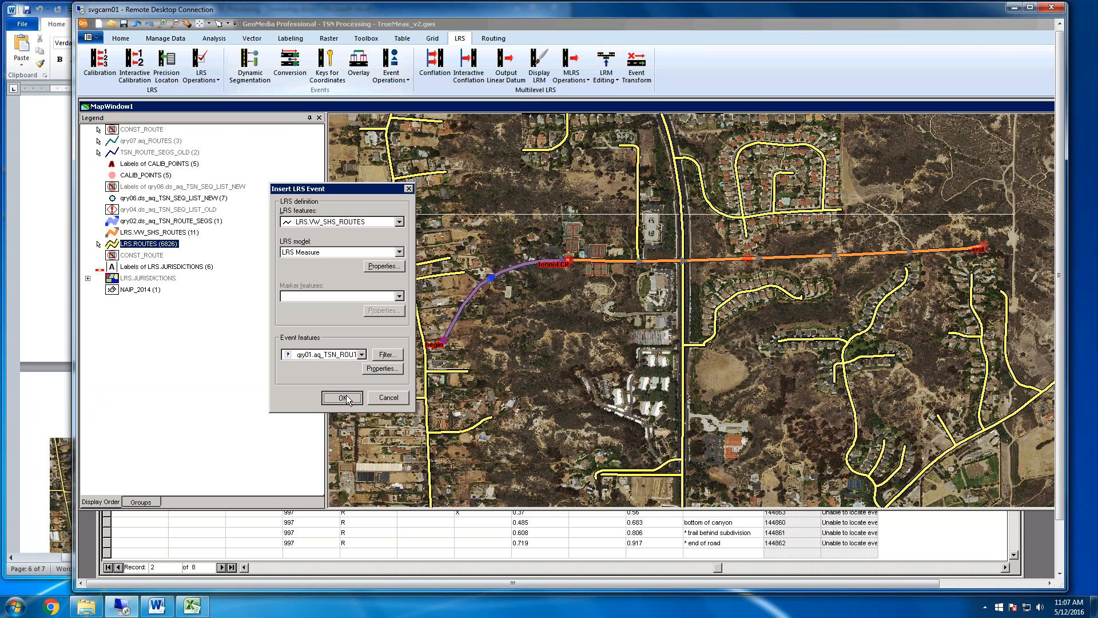
pyautogui.click(568, 262)
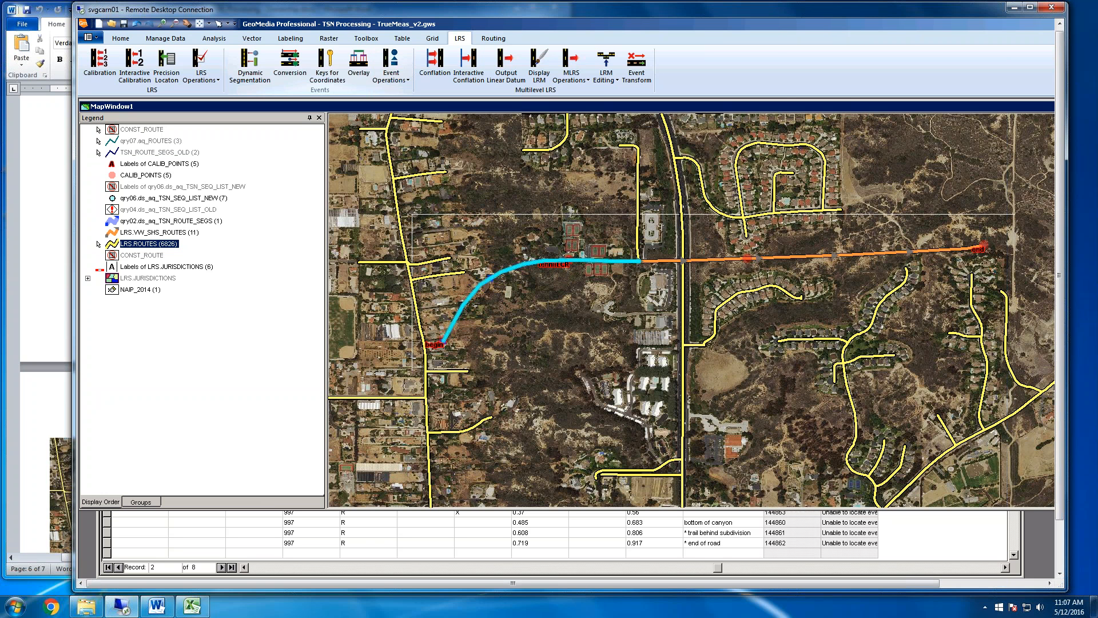
# Make qry02.ds_aq_TSN_ROUTE_SEGS and LRS.VW_SHS_ROUTES locatable in the legend and turn off locating for LRS.ROUTES
pyautogui.rightClick(196, 221)
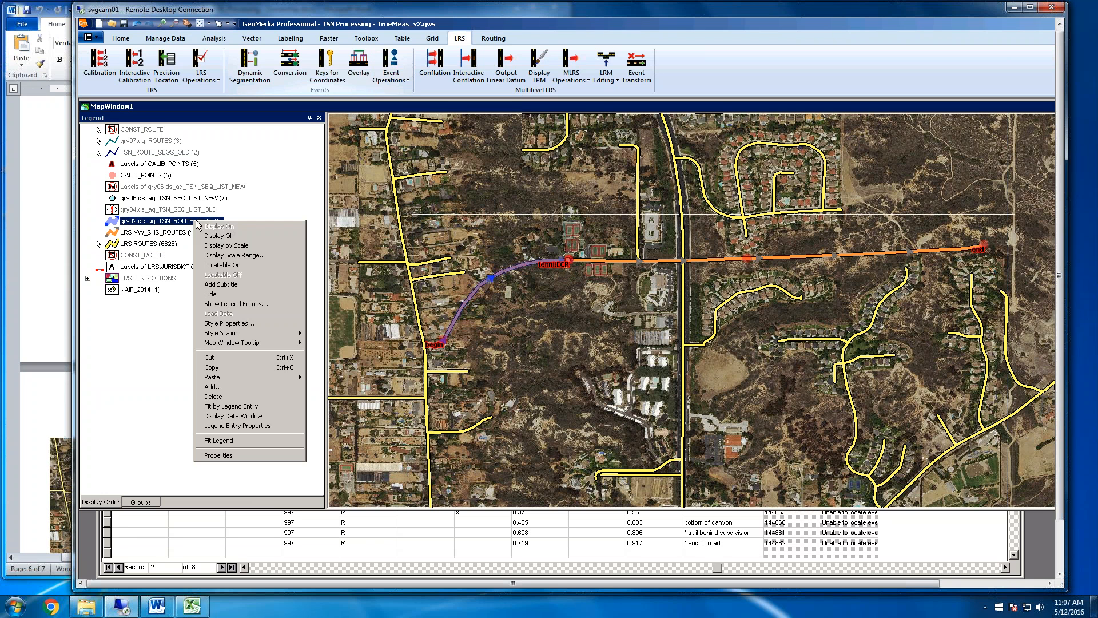
pyautogui.click(239, 266)
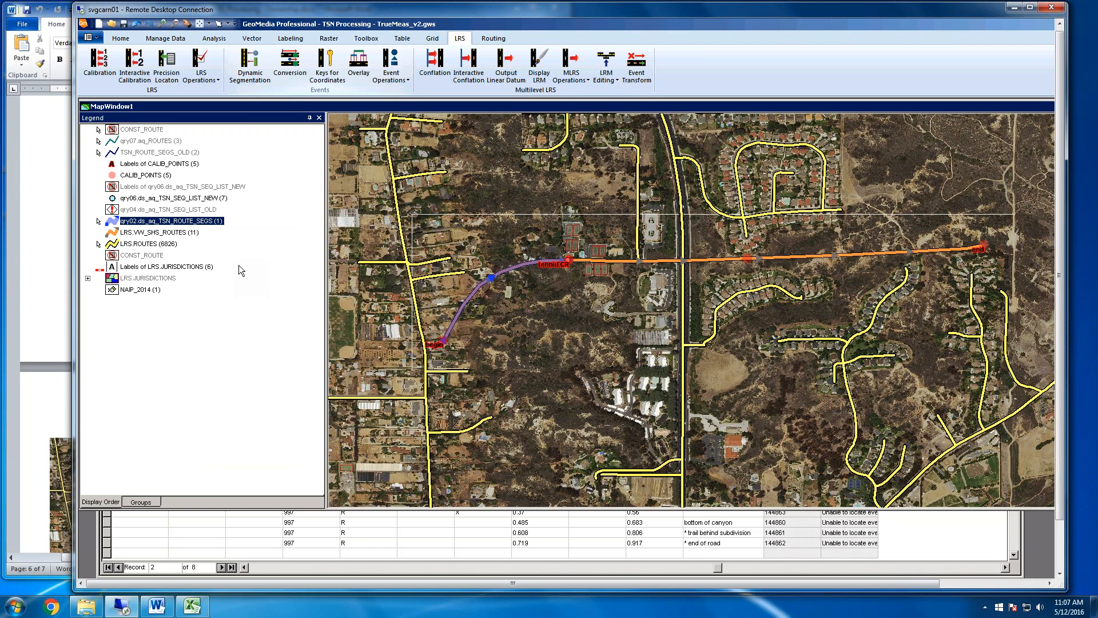
pyautogui.click(142, 244)
pyautogui.rightClick(143, 246)
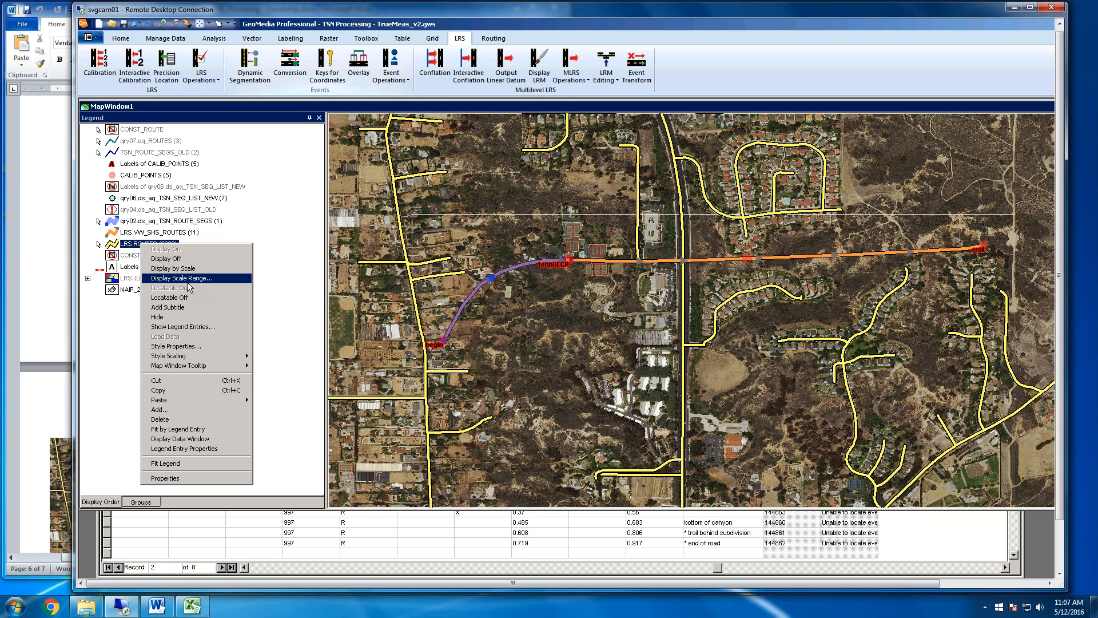
pyautogui.click(187, 297)
pyautogui.click(162, 232)
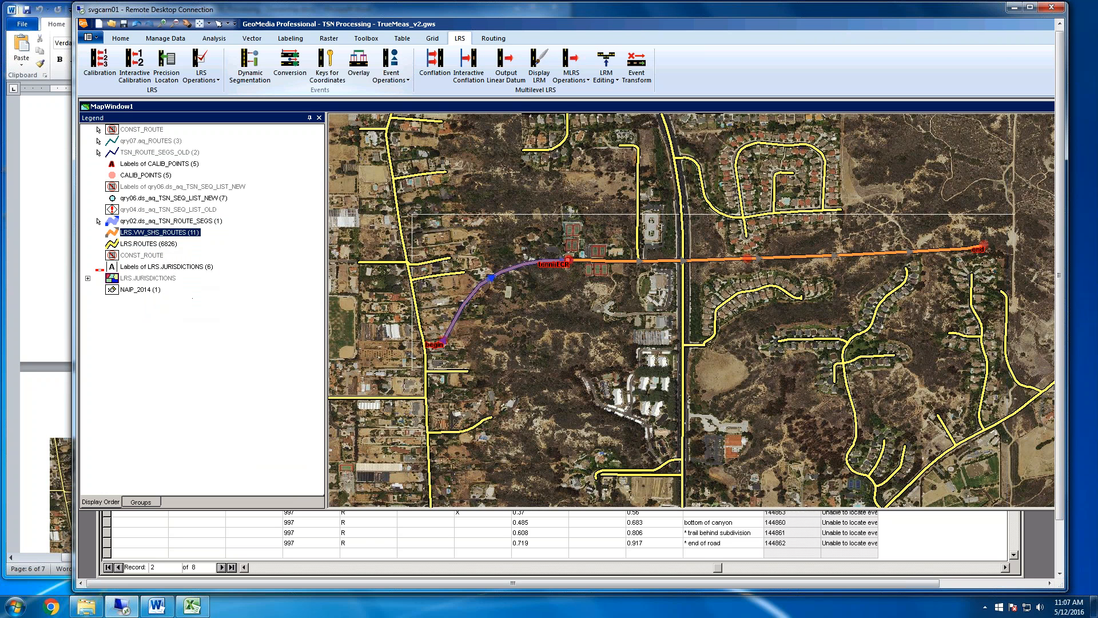
pyautogui.rightClick(161, 231)
pyautogui.click(197, 275)
# Place a linear event on route SHS_997_P from the tennis court point to the El Camino Real crossing
pyautogui.click(570, 260)
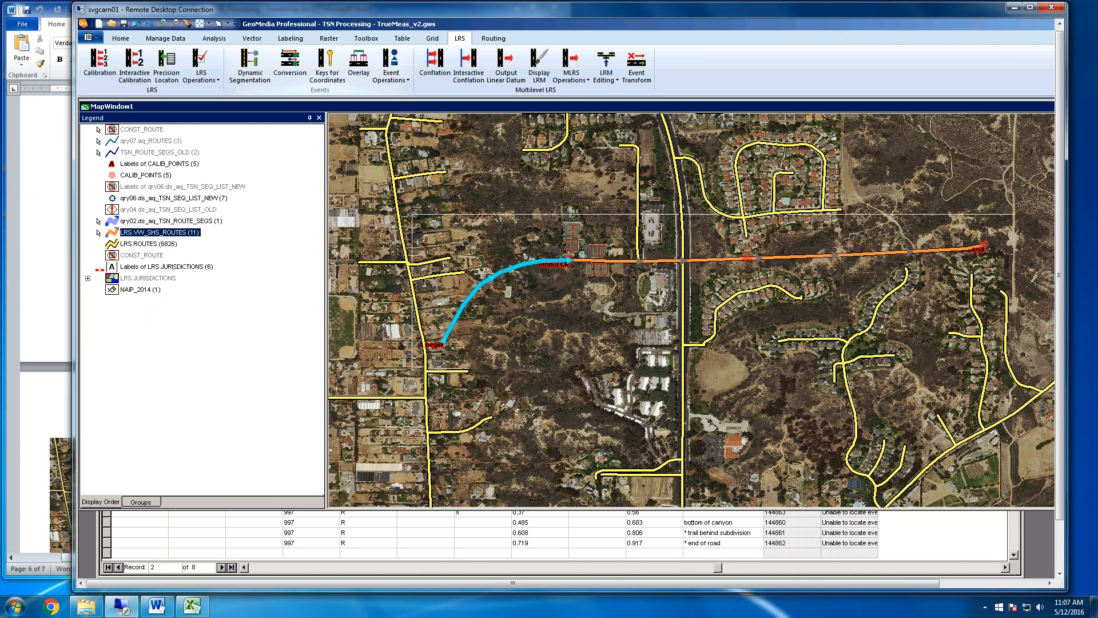
pyautogui.click(570, 263)
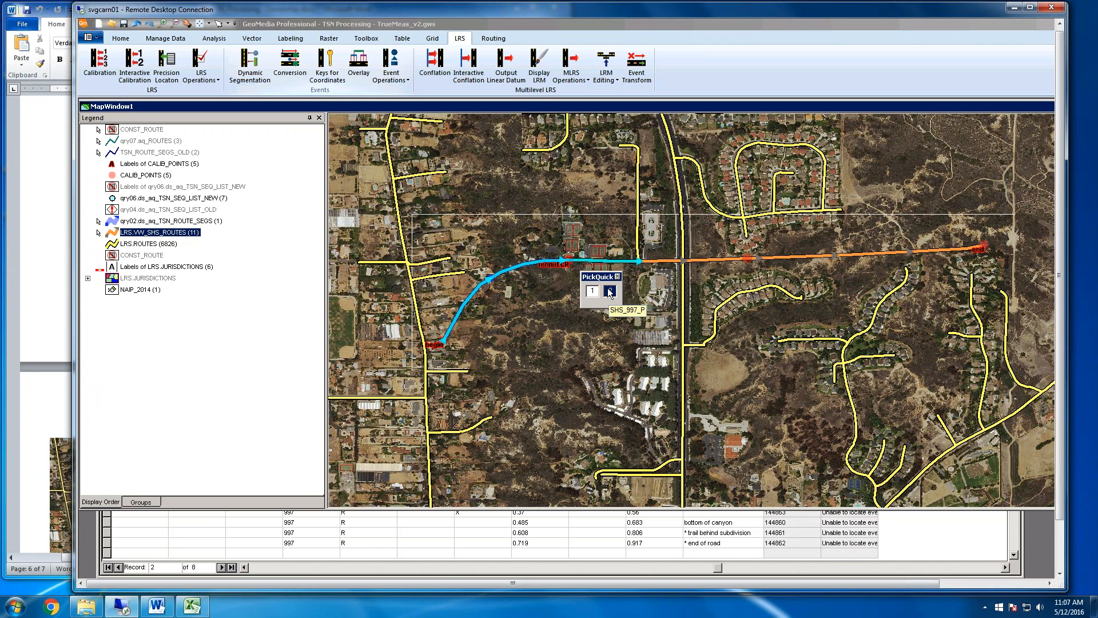
pyautogui.click(609, 293)
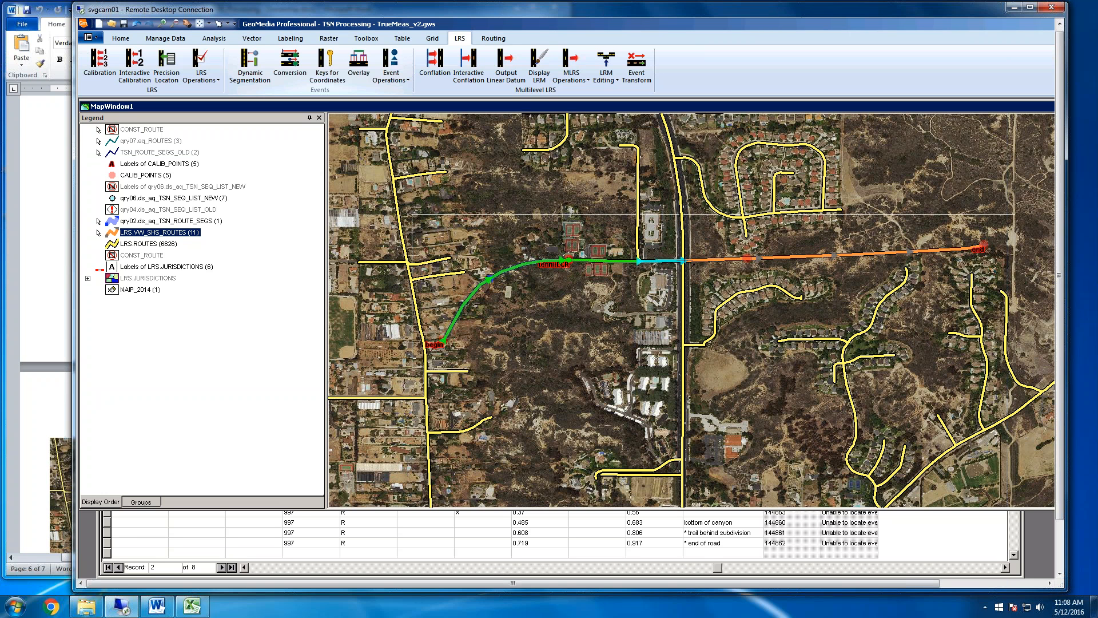
pyautogui.click(685, 261)
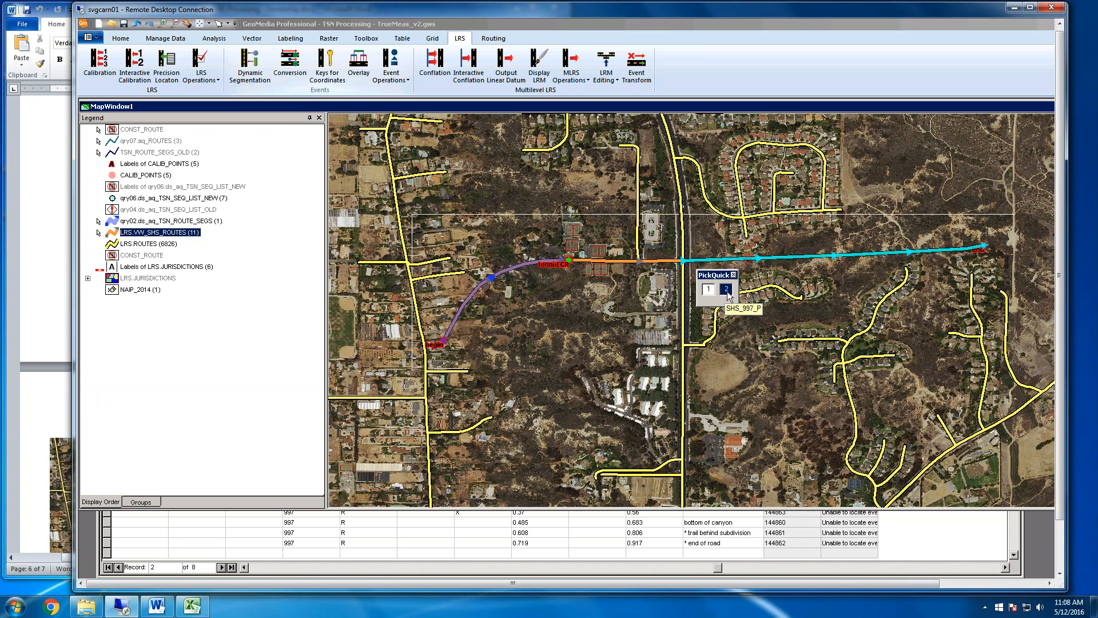
pyautogui.click(709, 291)
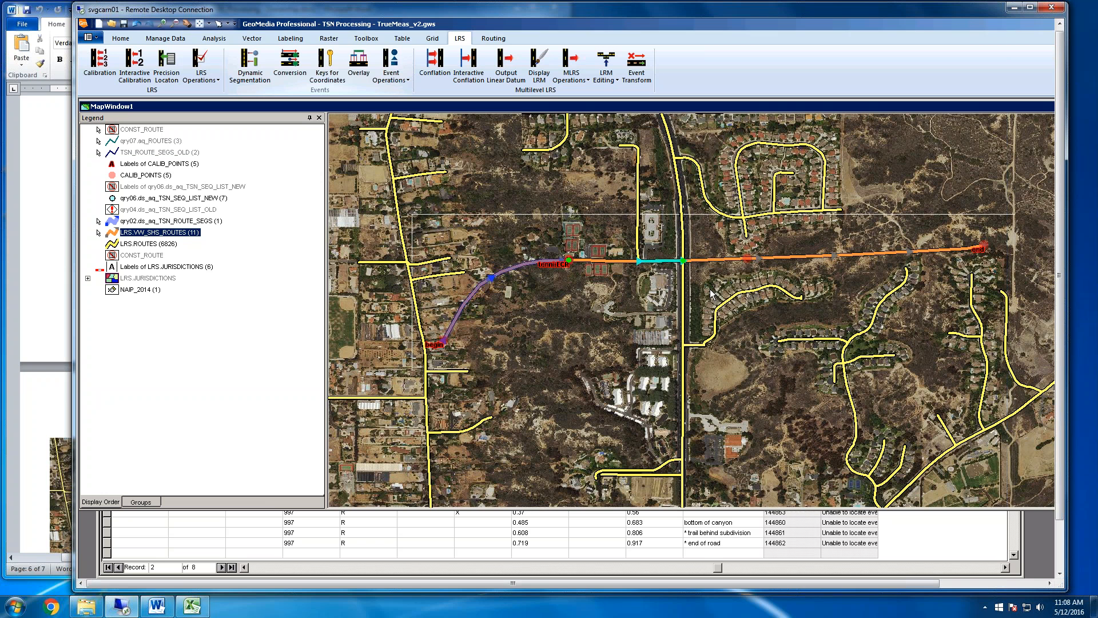
pyautogui.doubleClick(665, 262)
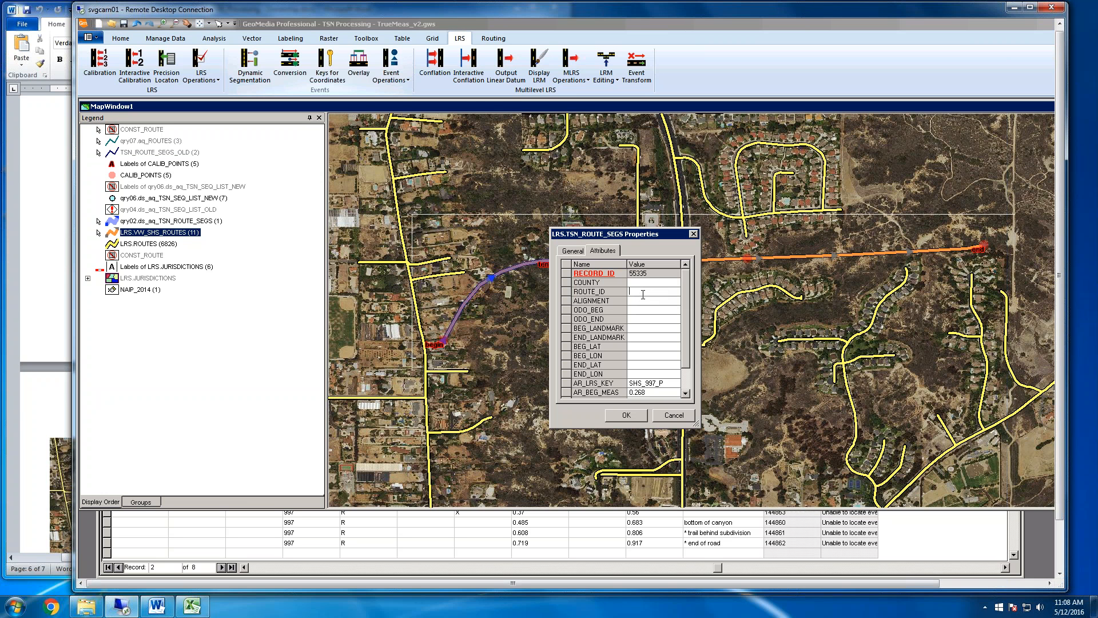
# Set the new event's ROUTE_ID to 997 and ALIGNMENT to R, and save its attributes
pyautogui.write('997')
pyautogui.press('Tab')
pyautogui.write('R')
pyautogui.press('Tab')
pyautogui.click(639, 325)
pyautogui.click(627, 416)
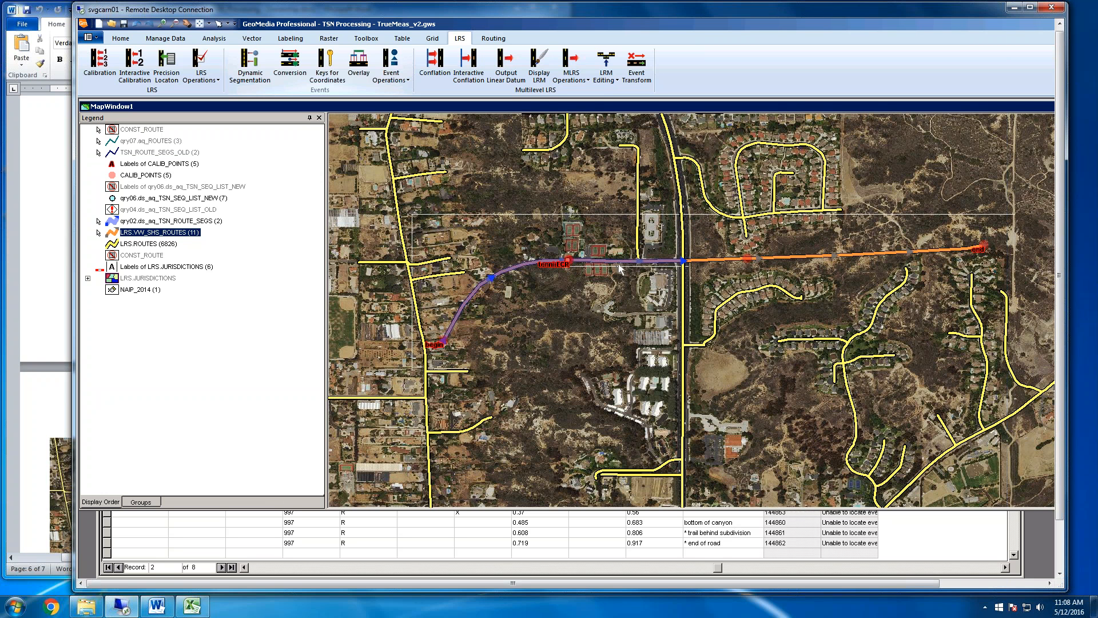
# Using the El Camino Real record as reference, set the new segment's ODO_BEG to 0.268 and ODO_END to 0.466
pyautogui.click(942, 540)
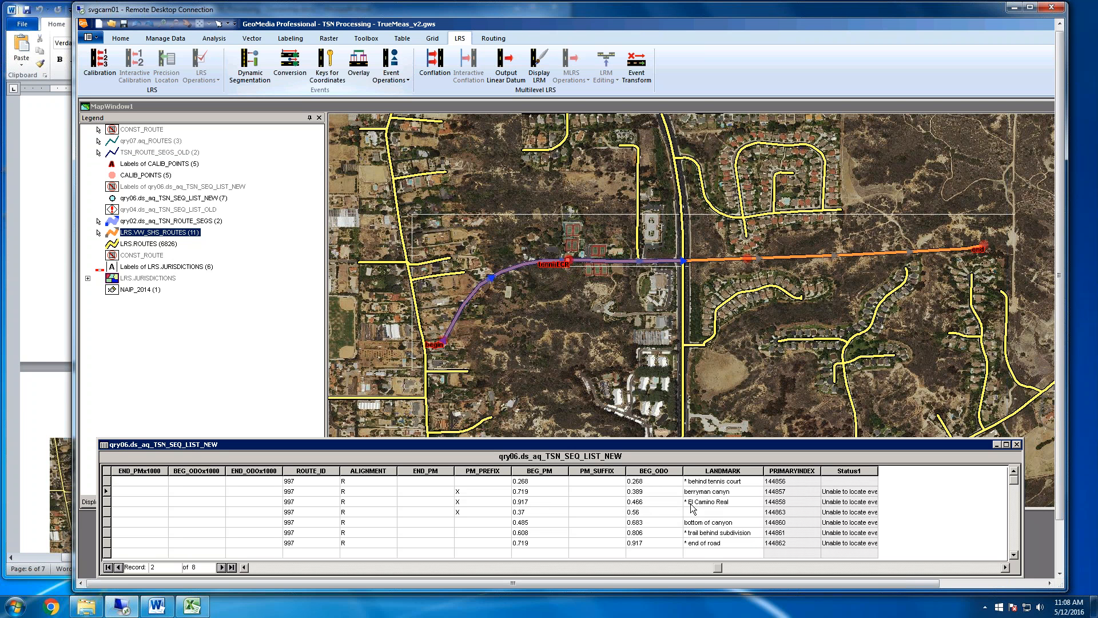
pyautogui.click(644, 502)
pyautogui.click(658, 261)
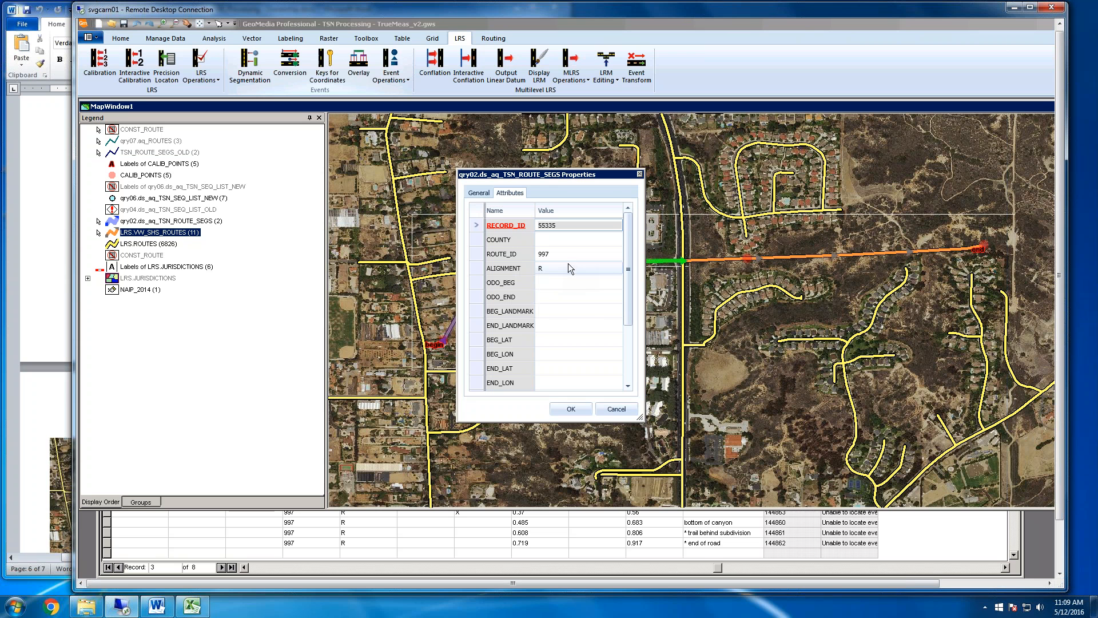
pyautogui.click(564, 282)
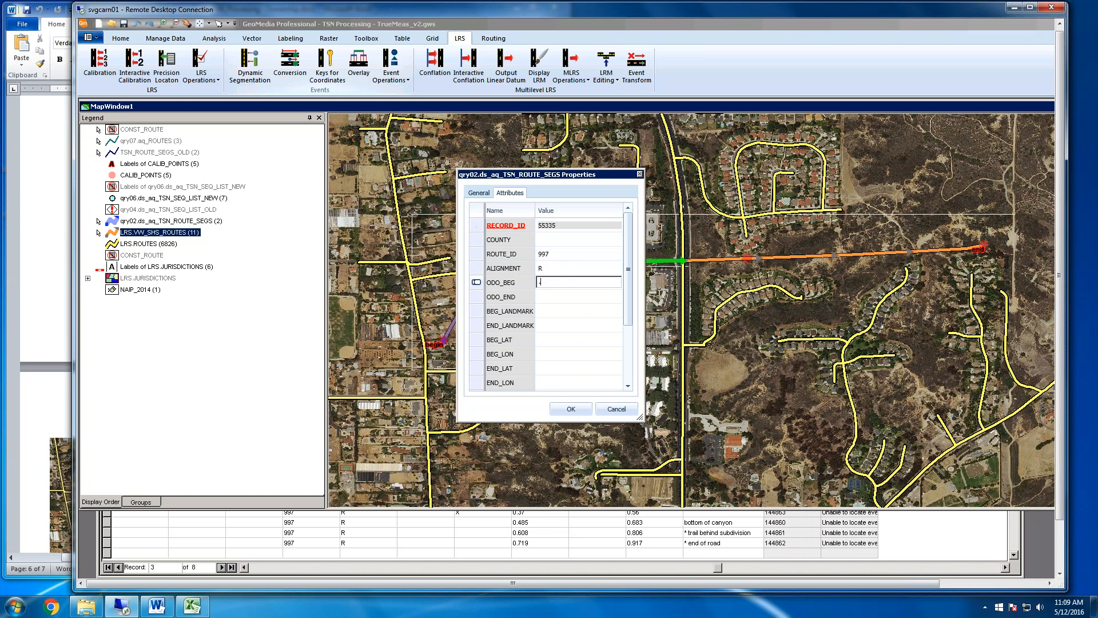
pyautogui.write('.268')
pyautogui.press('Tab')
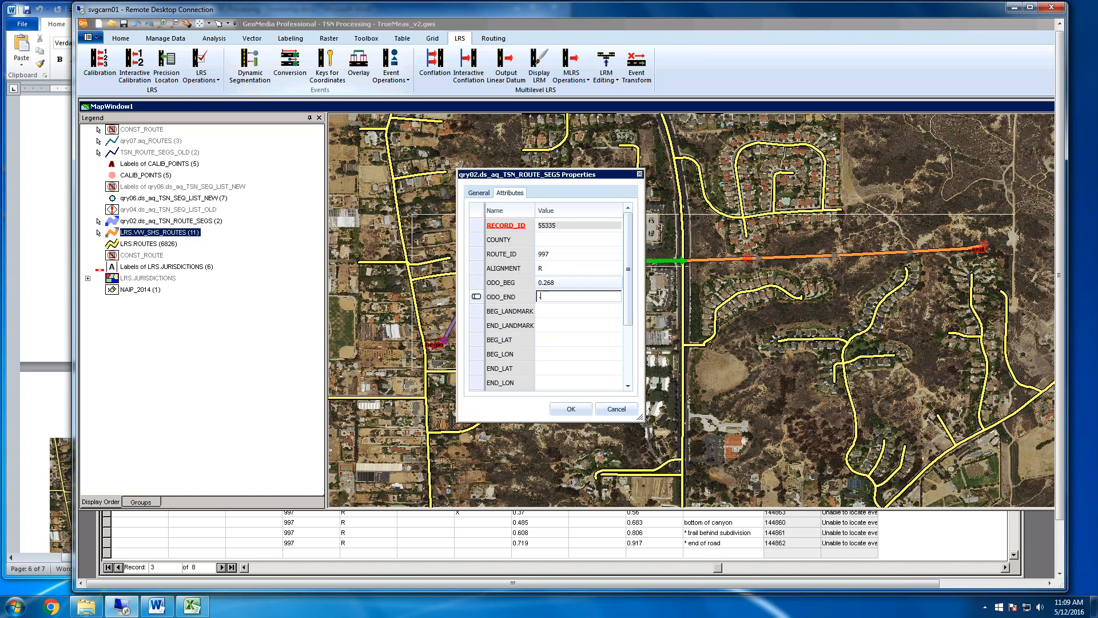
pyautogui.write('.466')
pyautogui.click(564, 312)
pyautogui.click(571, 410)
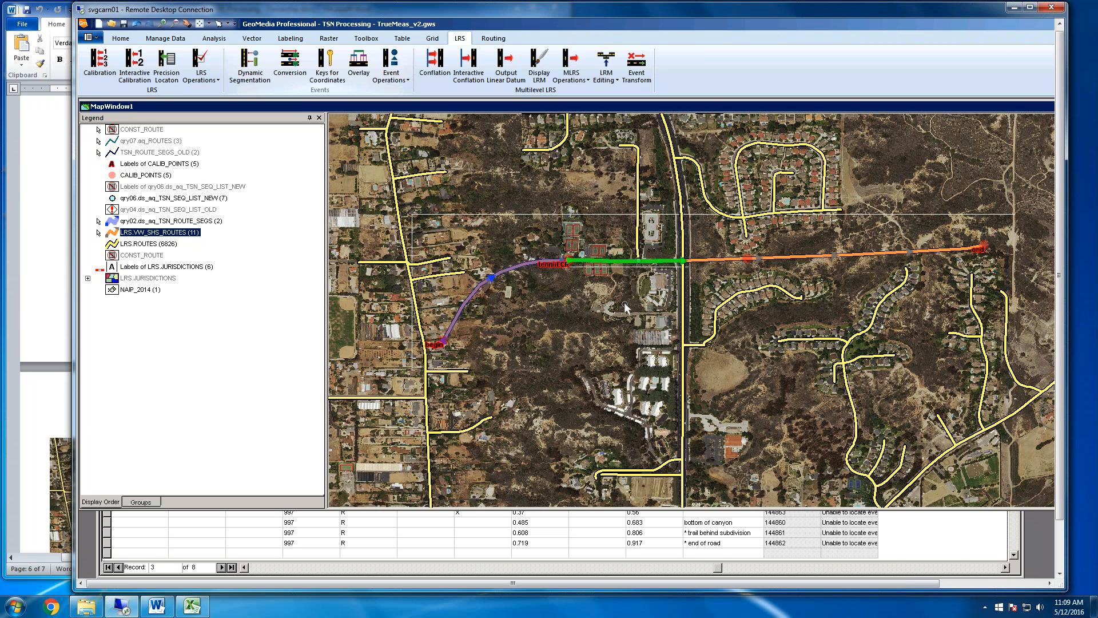
# Highlight the berryman canyn record in the new sequence list to locate its point on the map
pyautogui.click(709, 530)
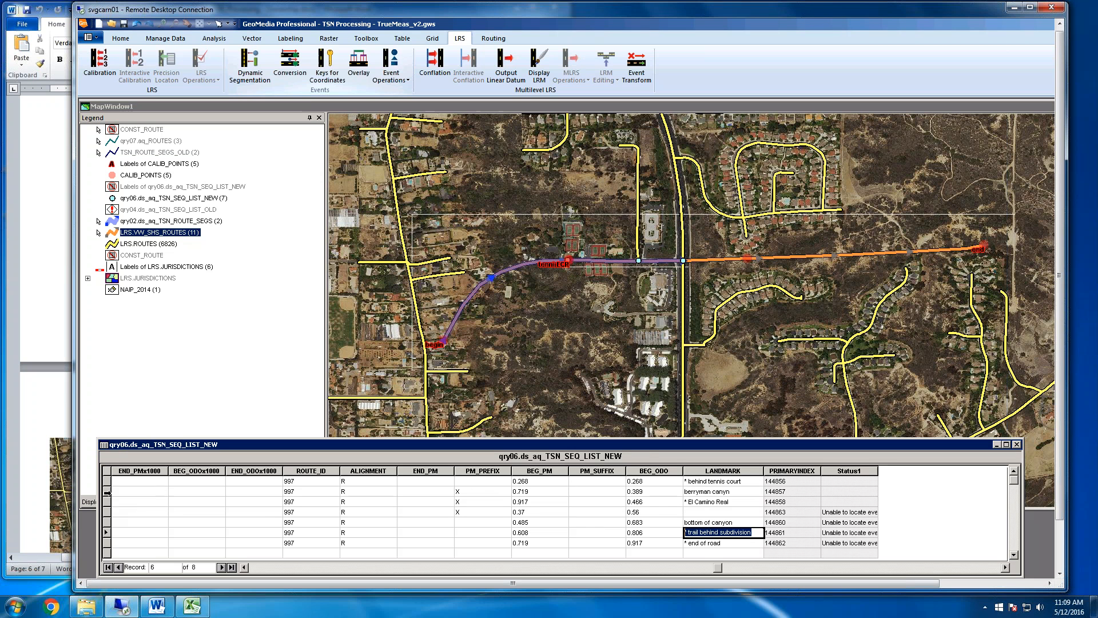
pyautogui.click(427, 491)
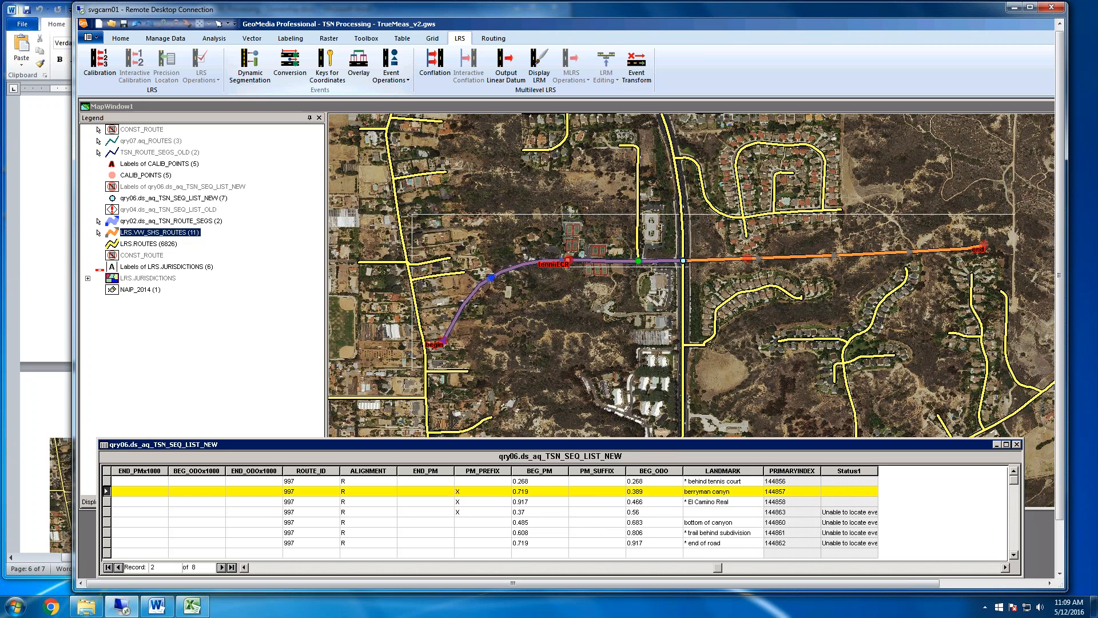
pyautogui.click(639, 283)
pyautogui.click(779, 532)
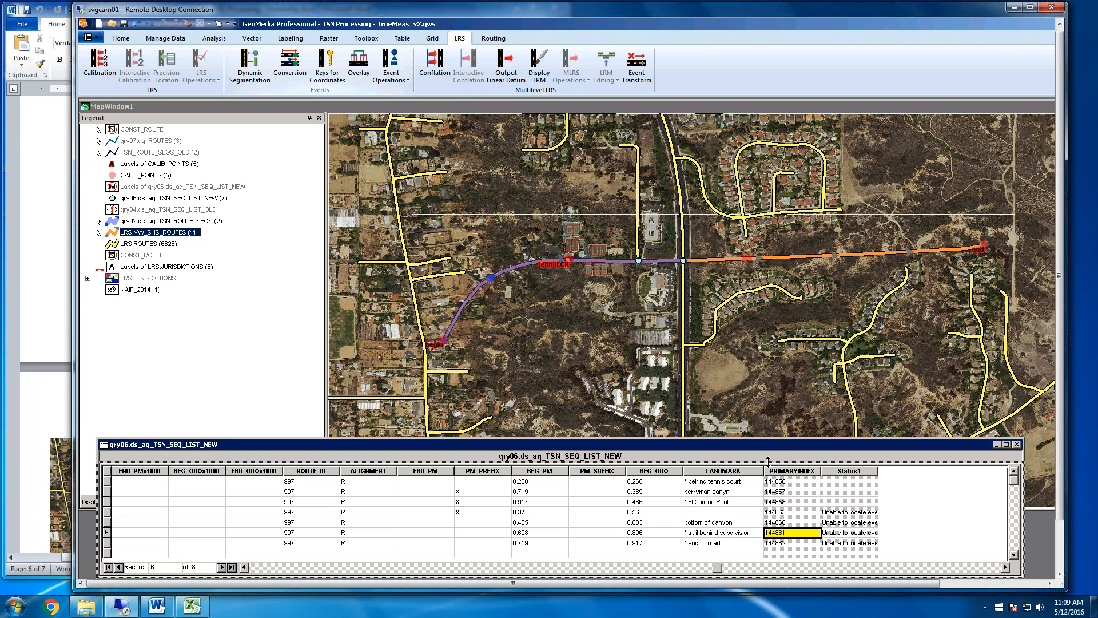
# Reposition and resize the qry06.ds_aq_TSN_SEQ_LIST_NEW data window so all its records fit below the map
pyautogui.click(768, 455)
pyautogui.moveTo(768, 461); pyautogui.dragTo(827, 492)
pyautogui.click(818, 533)
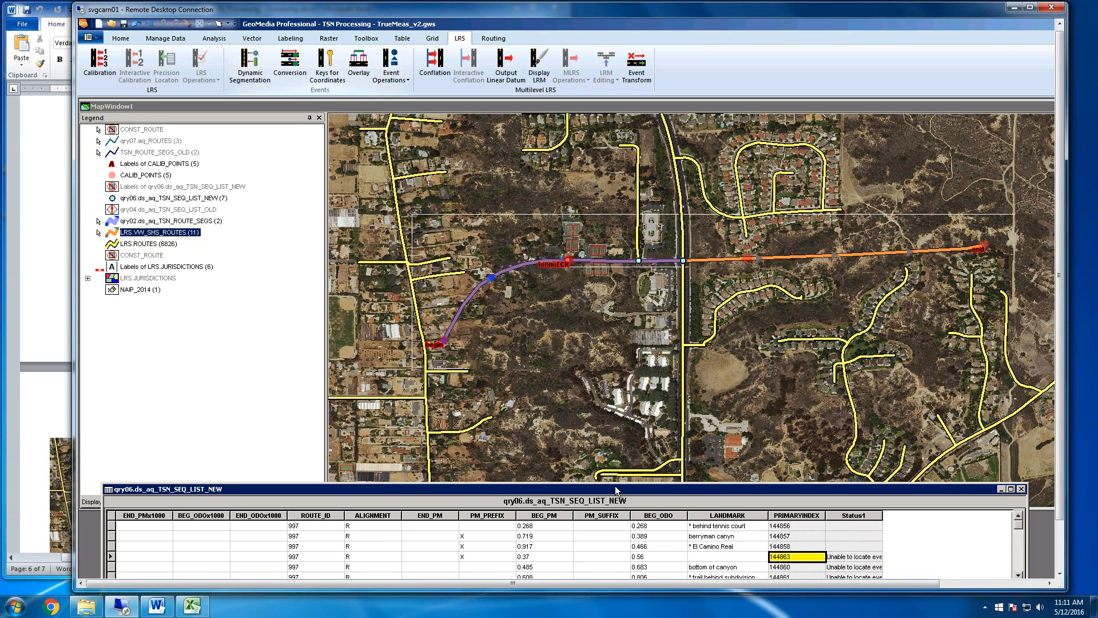
pyautogui.moveTo(615, 487); pyautogui.dragTo(631, 360)
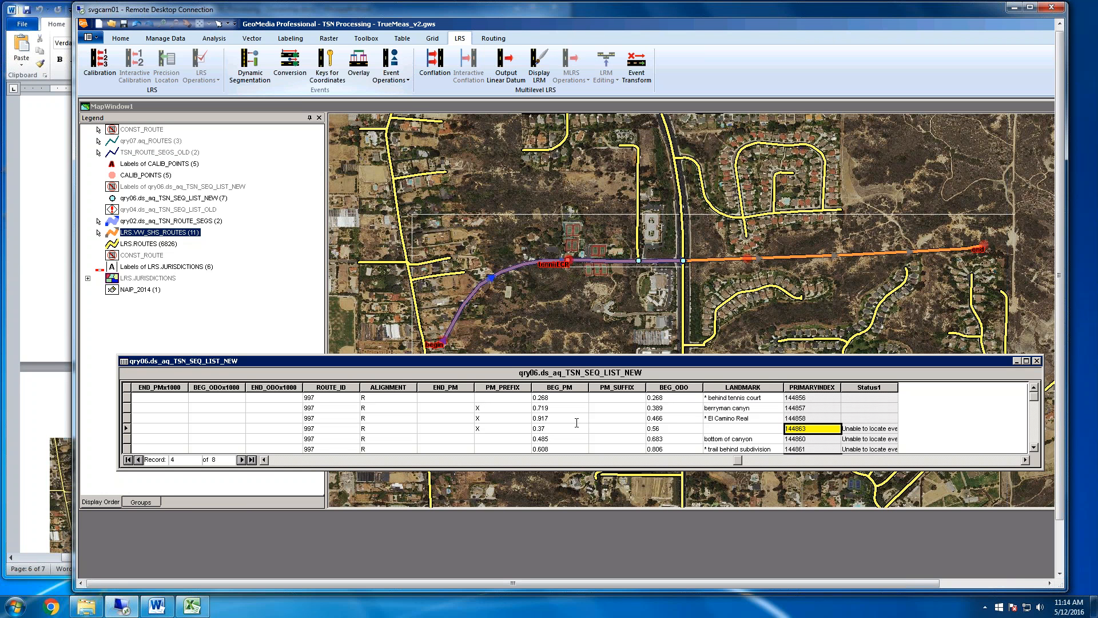
pyautogui.moveTo(609, 360); pyautogui.dragTo(590, 416)
pyautogui.moveTo(739, 524); pyautogui.dragTo(741, 562)
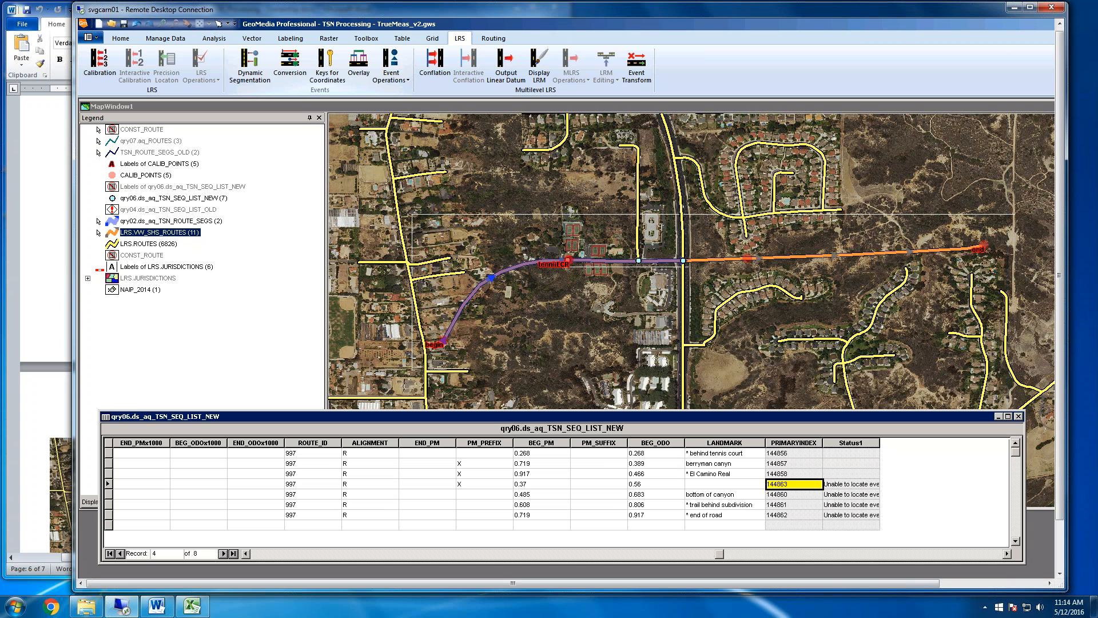
# Start inserting LRS events on LRS.VW_SHS_ROUTES with the LRS Measure model and the qry01 TSN route segment event features
pyautogui.click(733, 506)
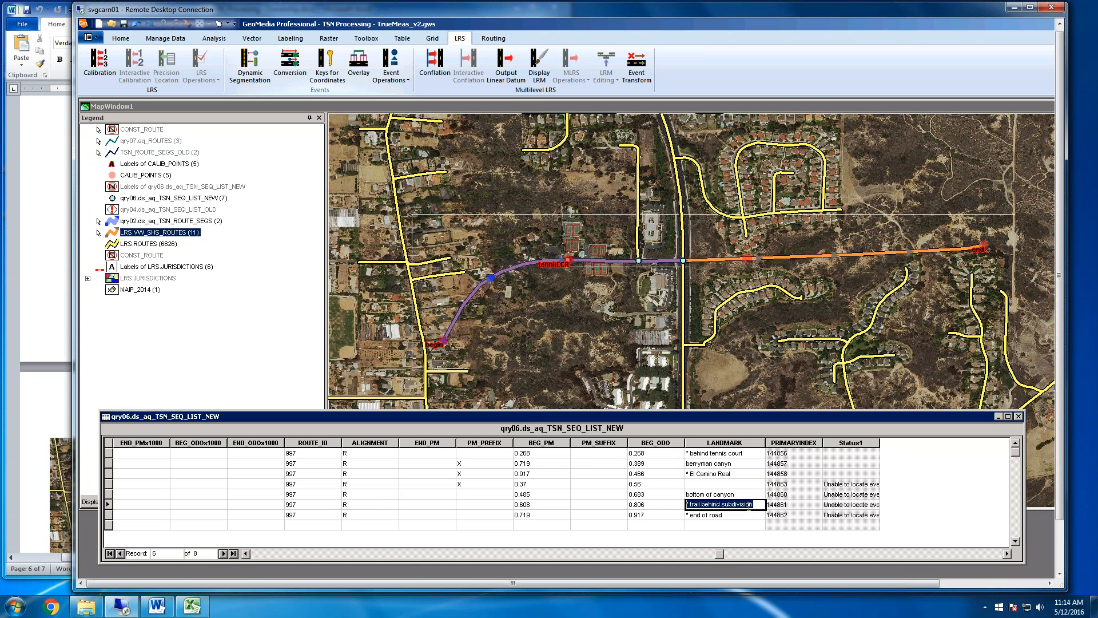
pyautogui.click(752, 504)
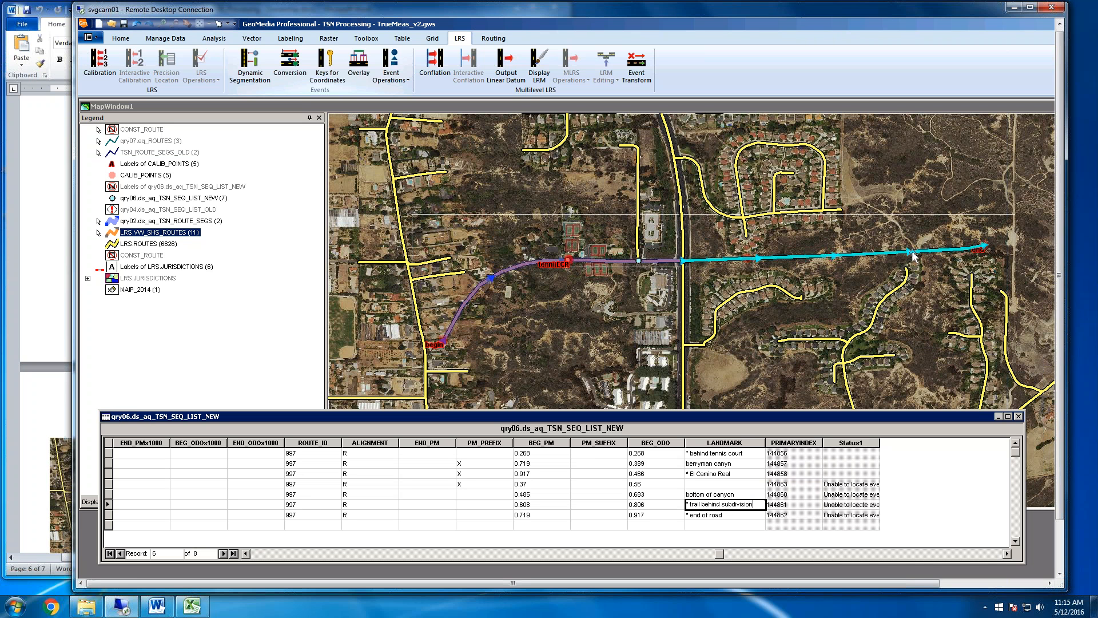
pyautogui.click(355, 107)
pyautogui.click(403, 76)
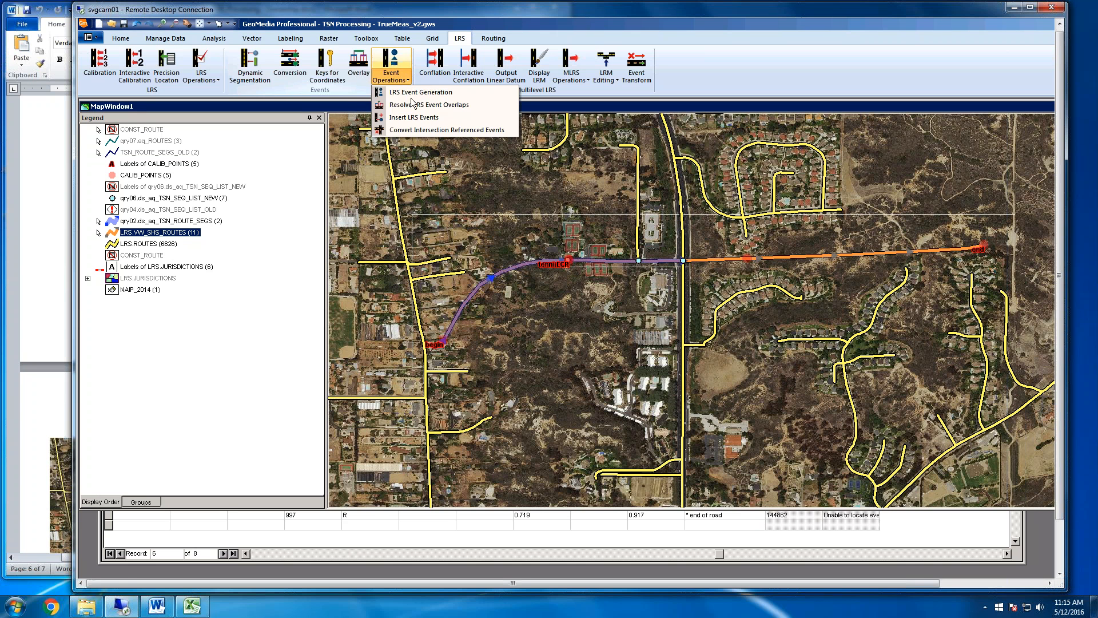
pyautogui.click(495, 129)
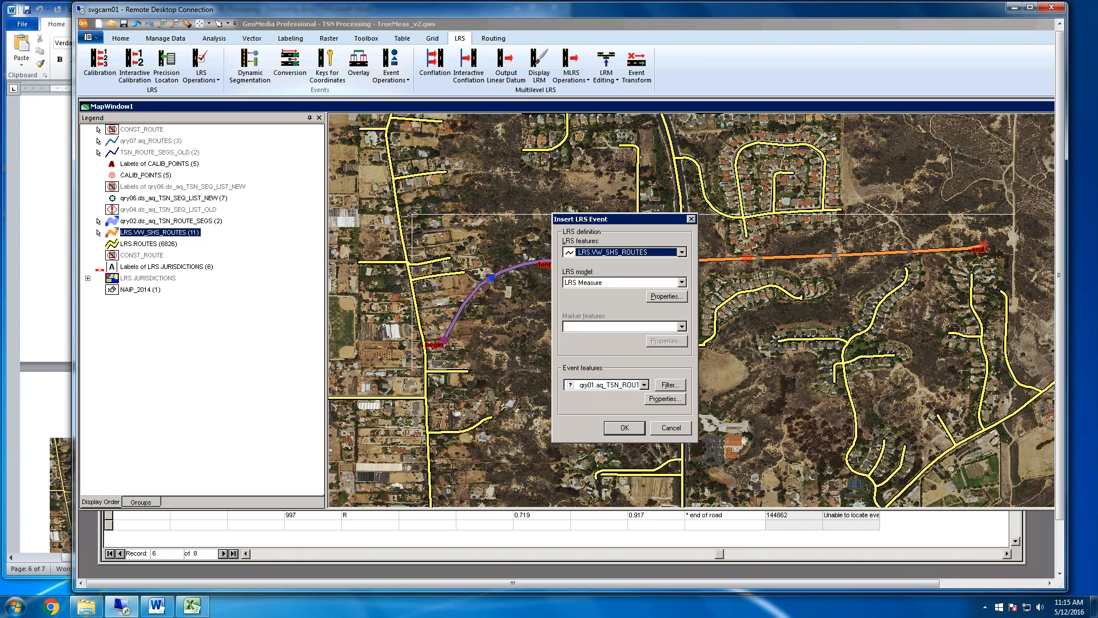
pyautogui.click(665, 297)
pyautogui.click(676, 412)
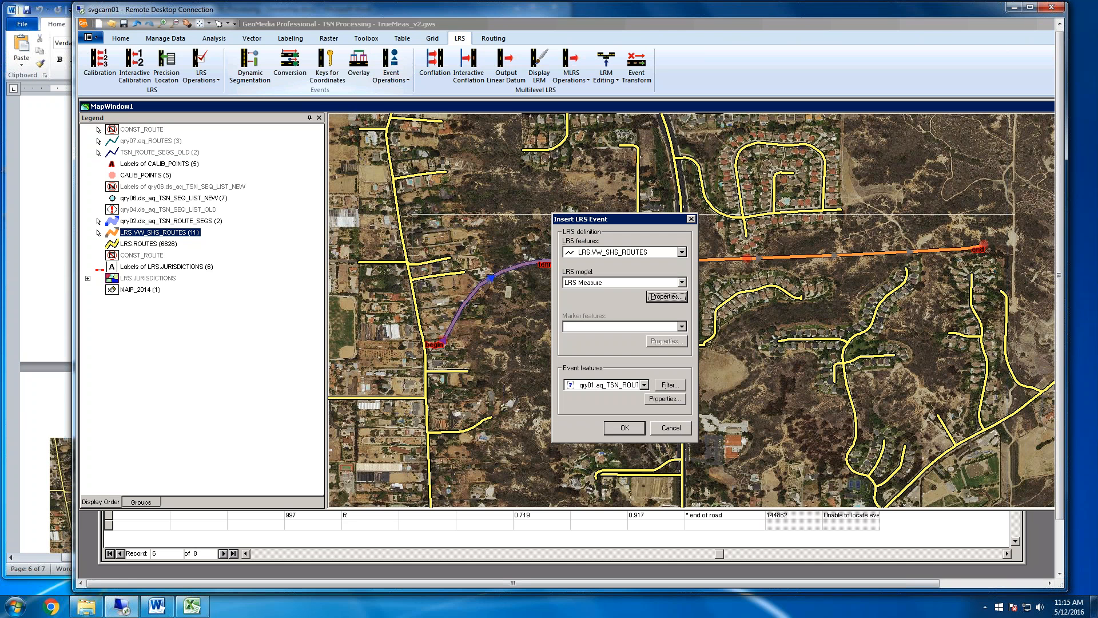
pyautogui.click(617, 432)
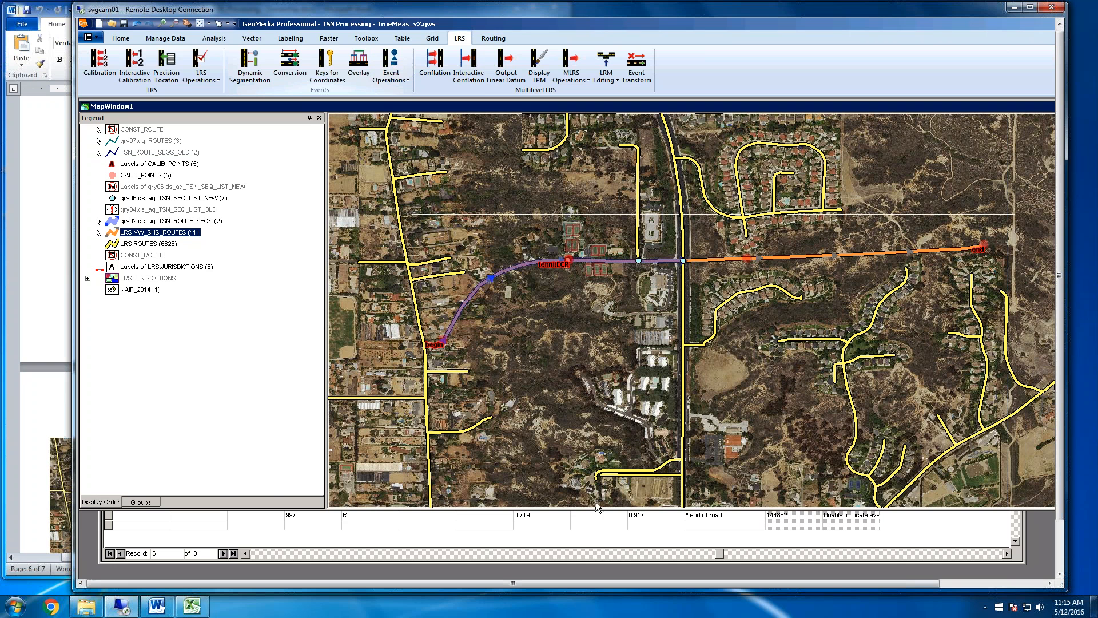
# Place a linear event on route SHS_997_P from the El Camino Real crossing to the trail behind the subdivision
pyautogui.click(601, 540)
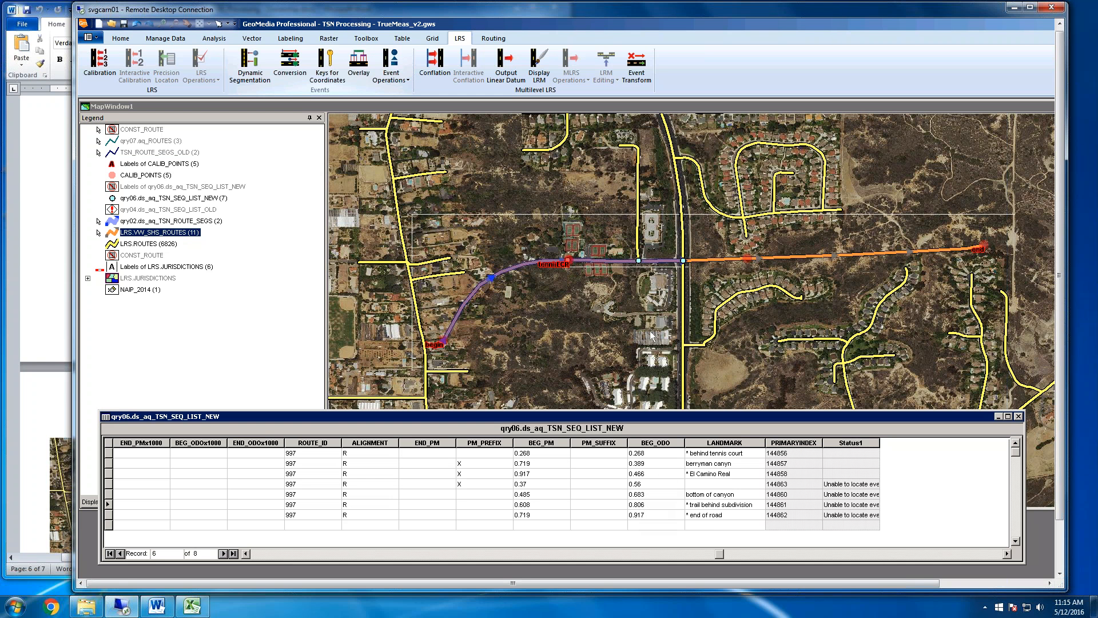
pyautogui.click(650, 109)
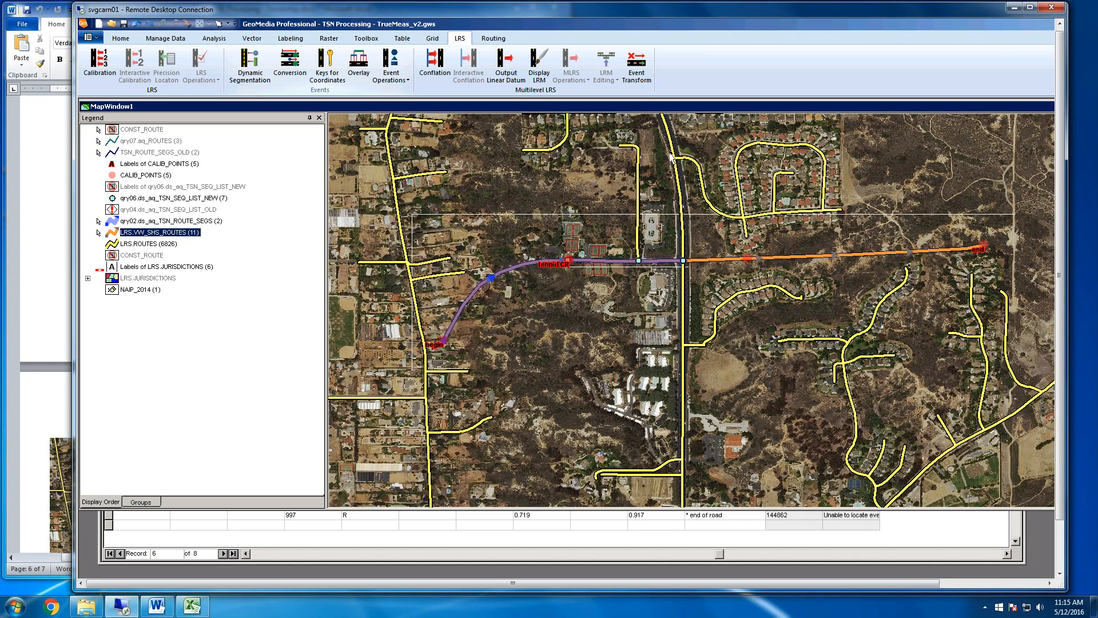
pyautogui.click(691, 266)
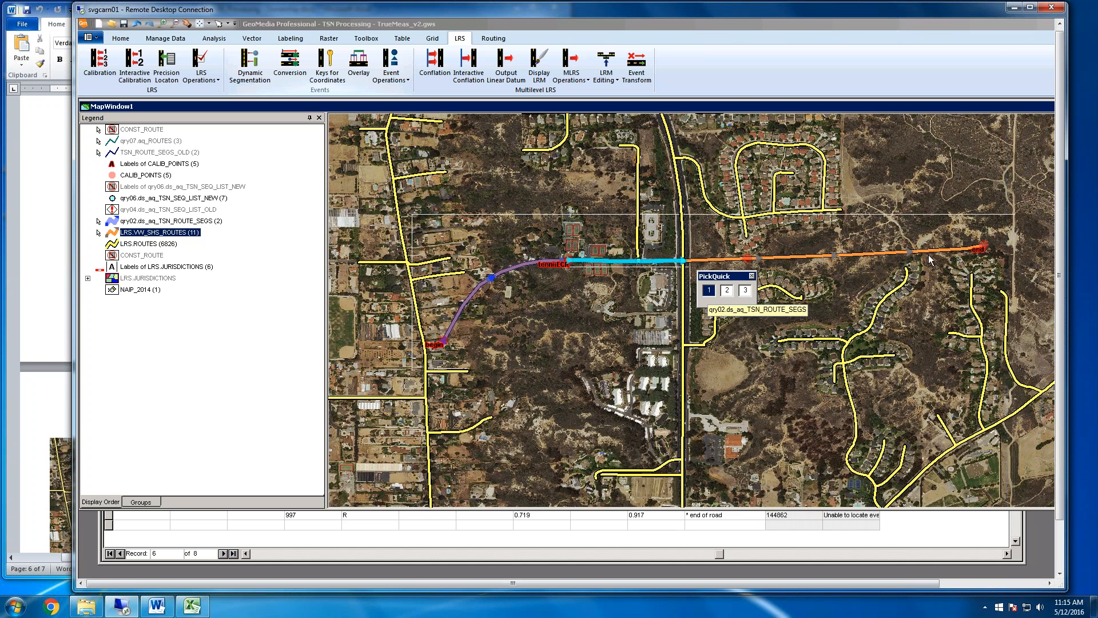
pyautogui.click(745, 291)
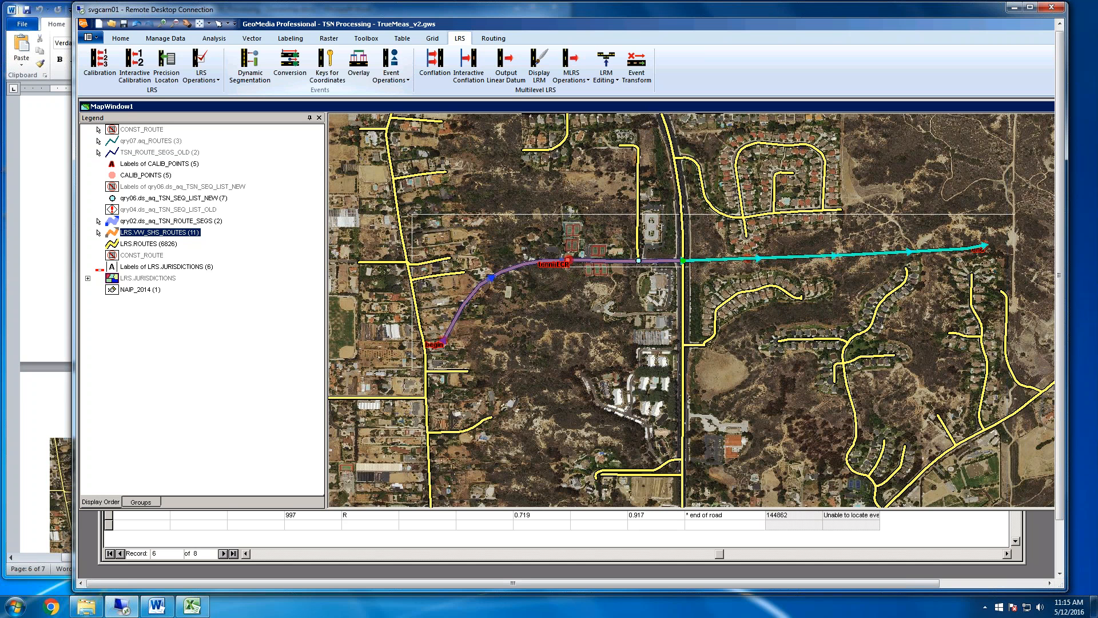
pyautogui.click(916, 251)
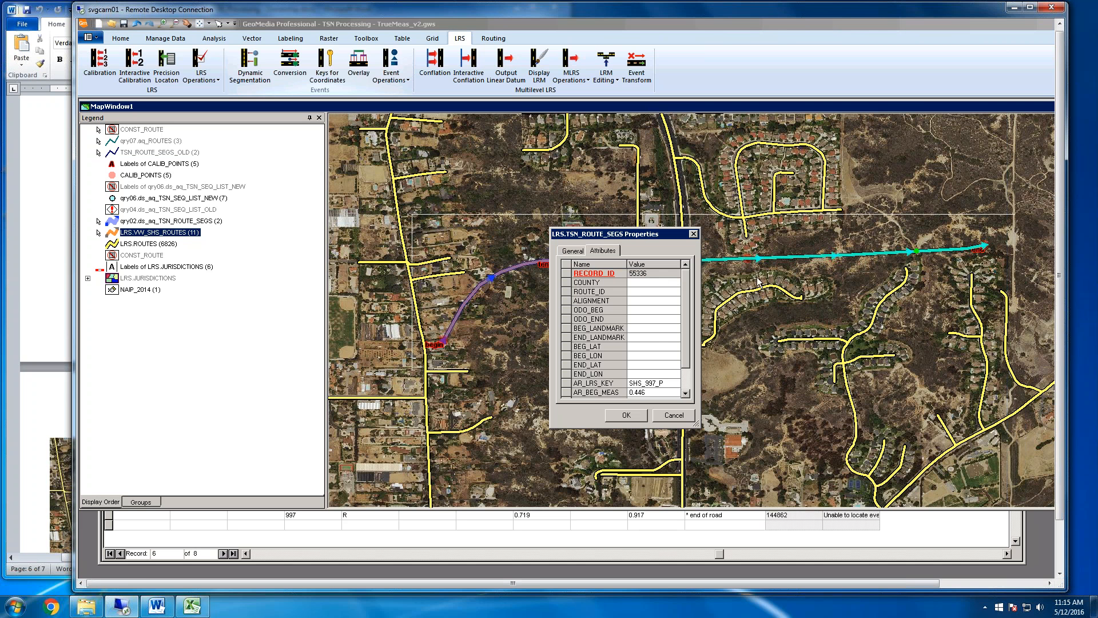
# Set the new segment's ODO_BEG to 0.466, ODO_END to 0.806, ROUTE_ID to 997 and ALIGNMENT to R, and save its attributes
pyautogui.click(646, 308)
pyautogui.write('0.466')
pyautogui.press('Return')
pyautogui.write('.806')
pyautogui.click(648, 291)
pyautogui.write('997')
pyautogui.press('Return')
pyautogui.write('R')
pyautogui.click(629, 414)
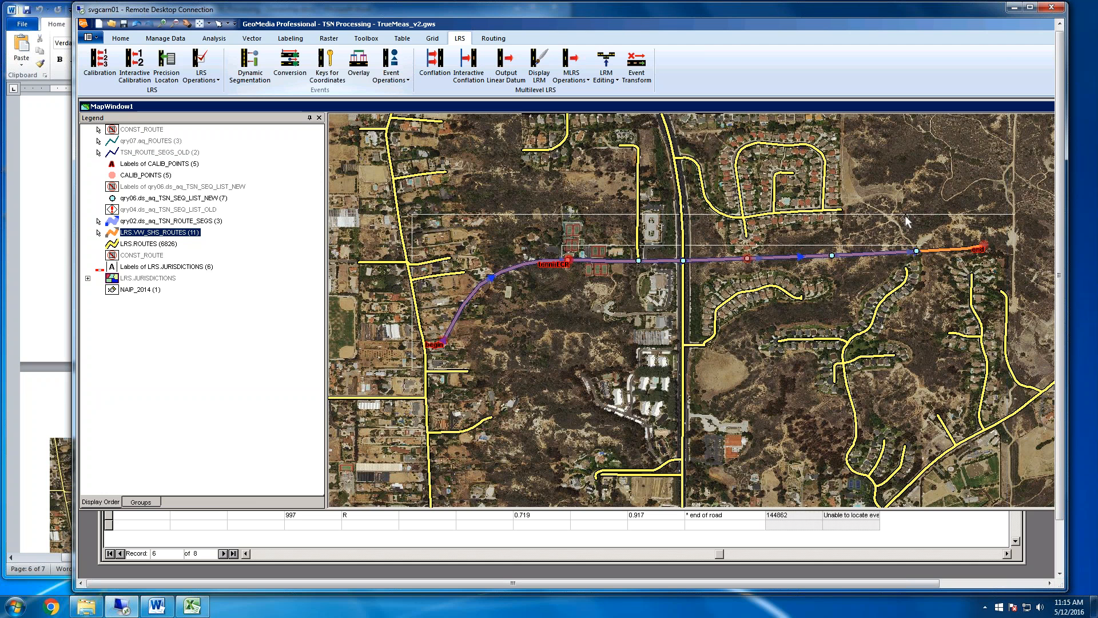
# Highlight the sequence list records from El Camino Real to the trail behind the subdivision and examine their points on the map
pyautogui.click(813, 524)
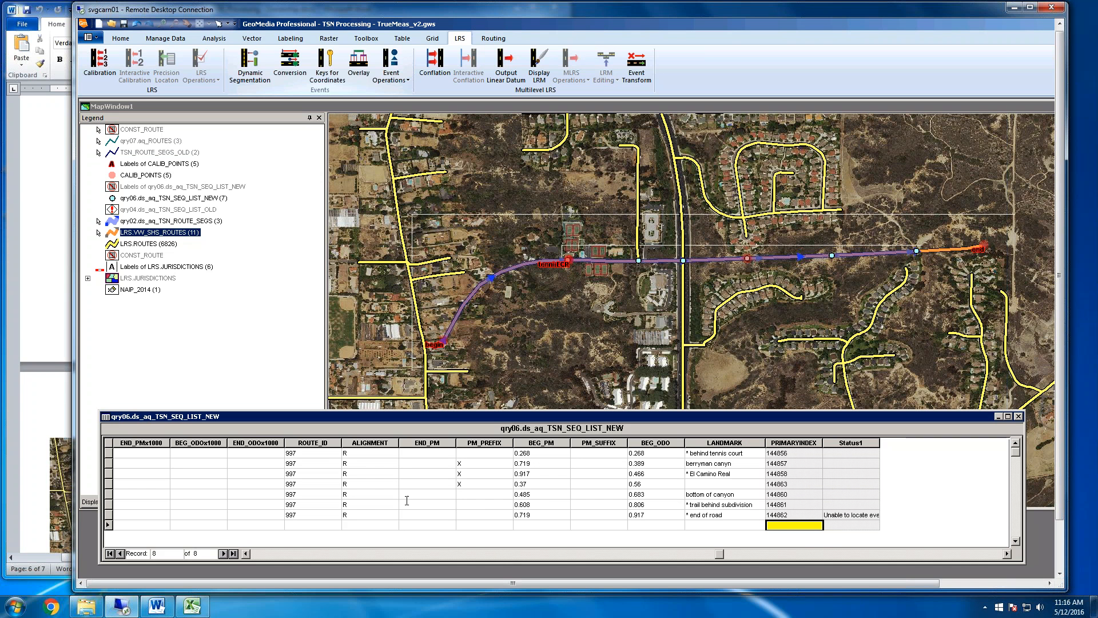
pyautogui.click(108, 484)
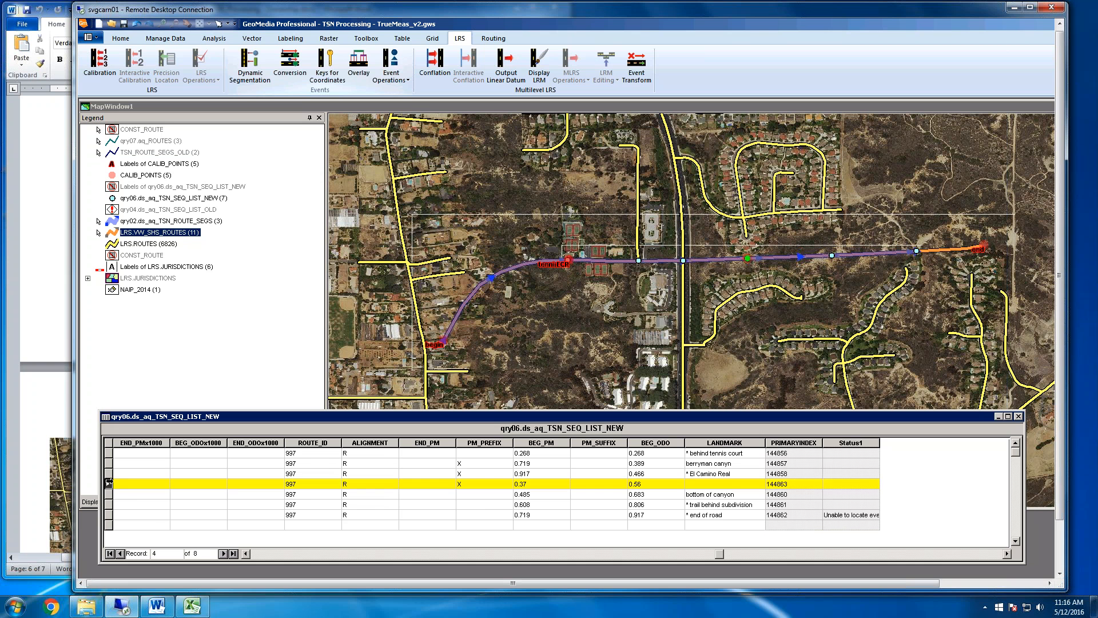
pyautogui.moveTo(108, 474); pyautogui.dragTo(112, 506)
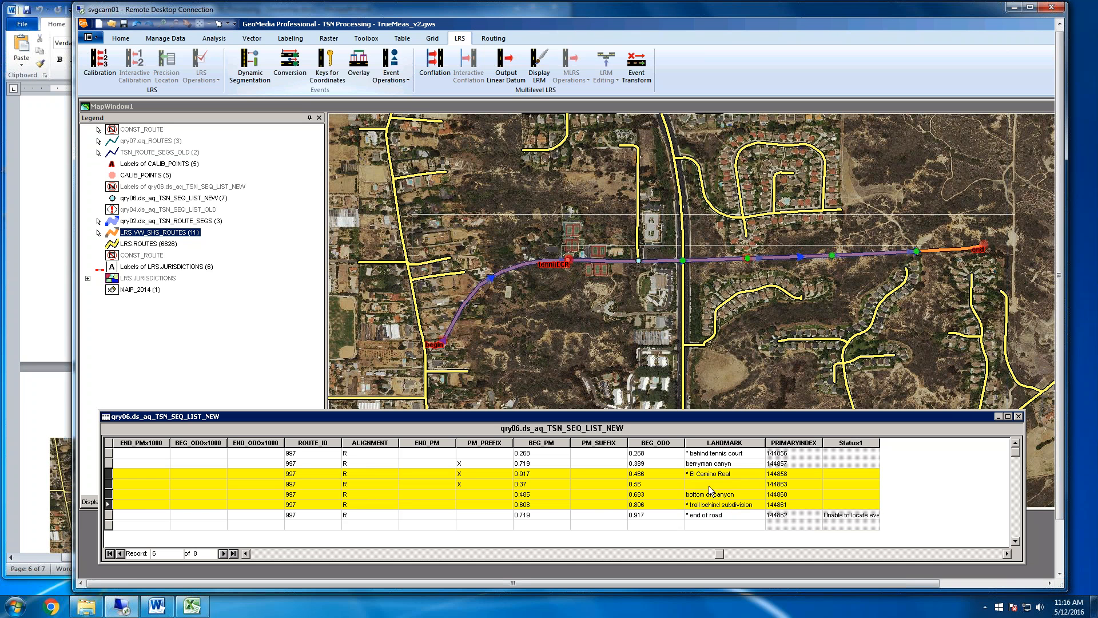
pyautogui.click(708, 486)
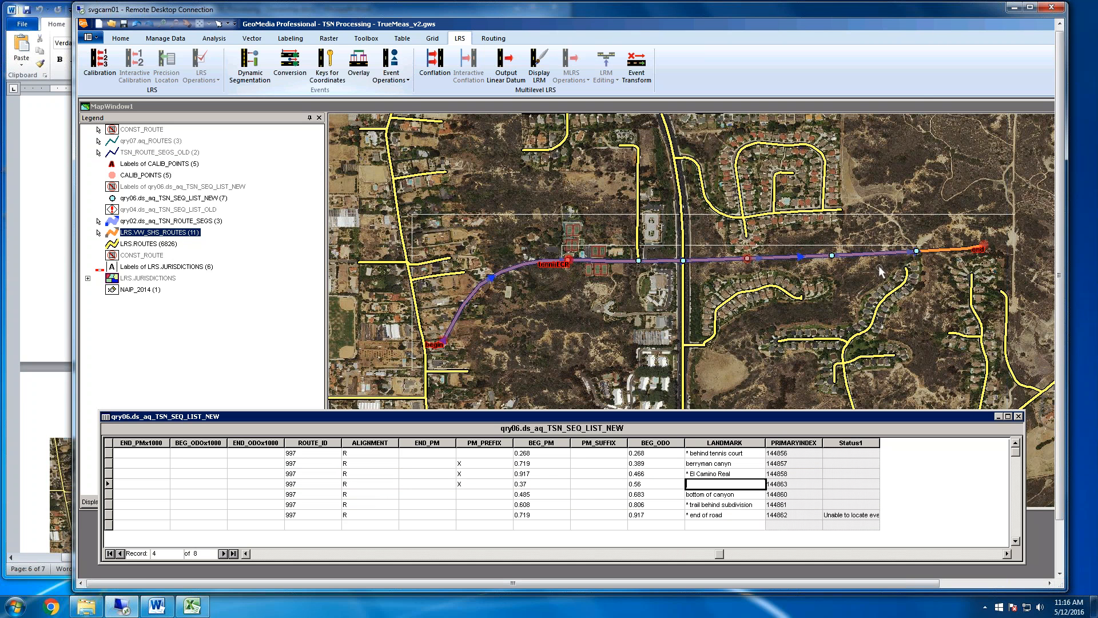
pyautogui.click(732, 494)
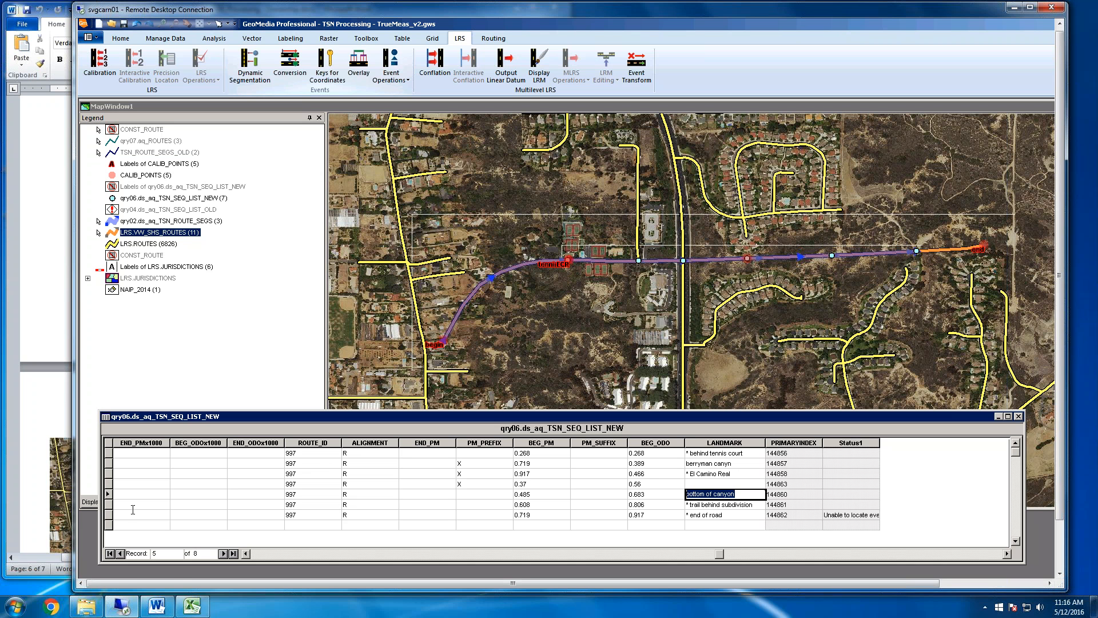
pyautogui.click(108, 504)
pyautogui.click(108, 495)
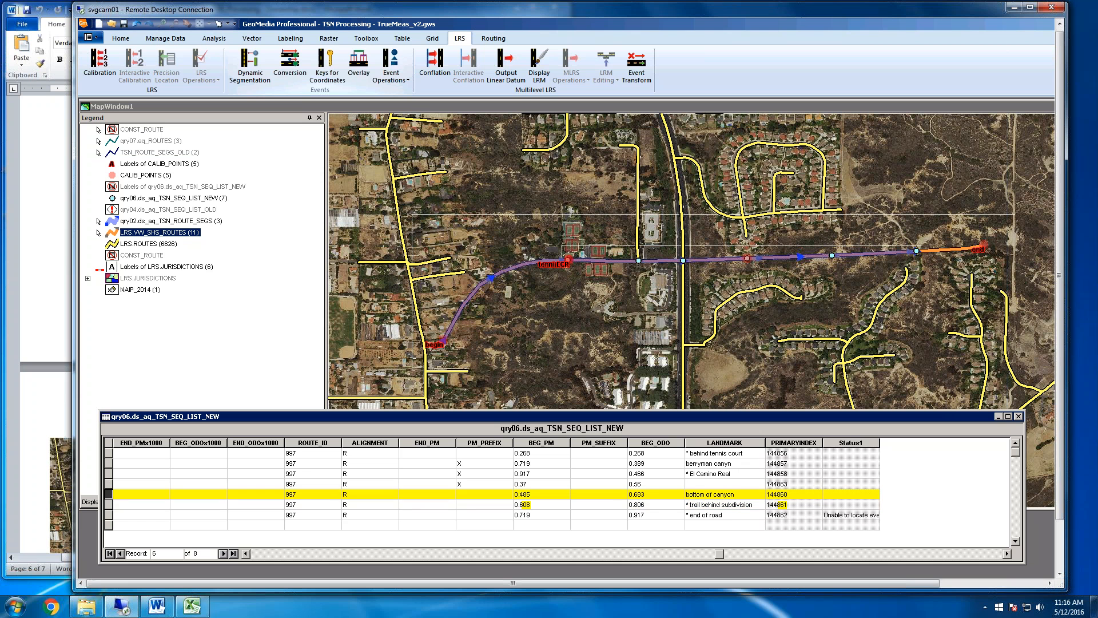
pyautogui.click(744, 257)
pyautogui.click(810, 107)
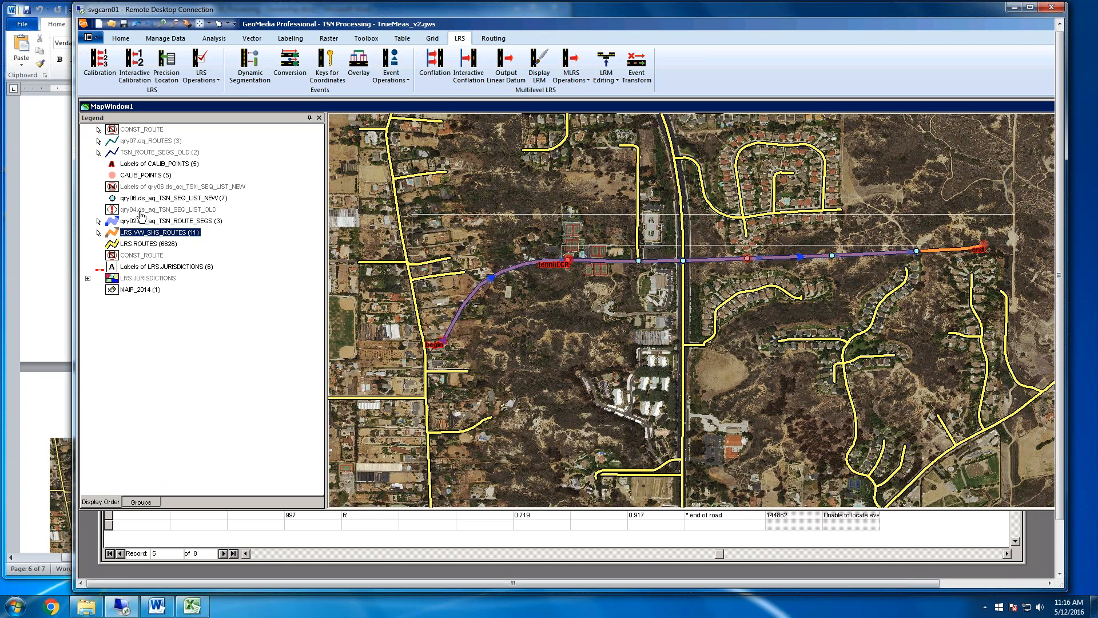
# Display the labels of qry06.ds_aq_TSN_SEQ_LIST_NEW on the map and check the odometer value of the end of road record
pyautogui.click(192, 187)
pyautogui.rightClick(191, 189)
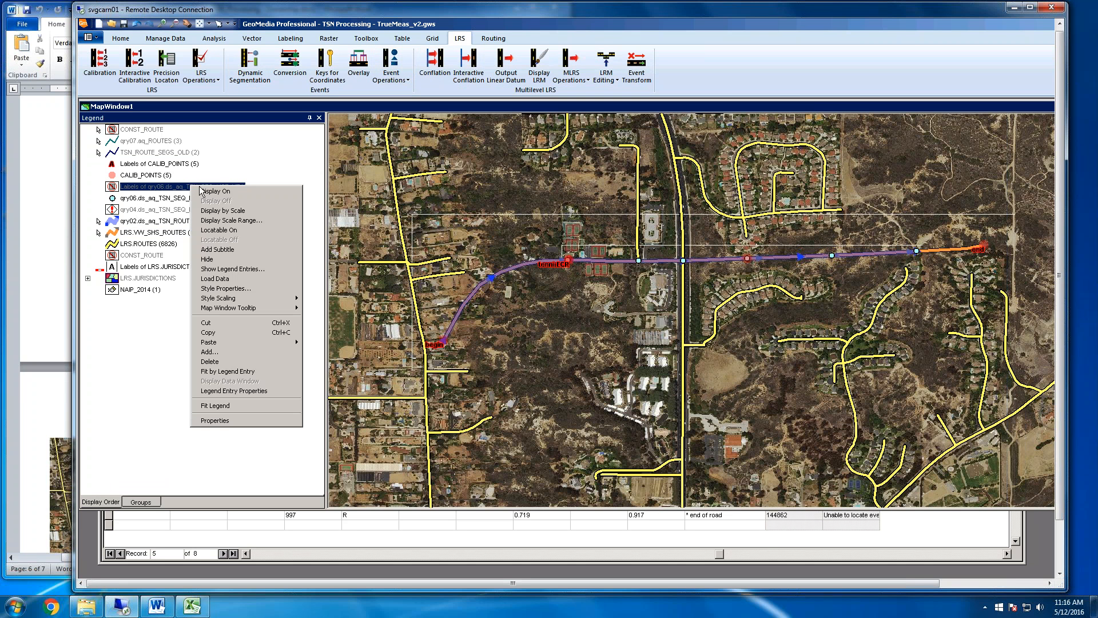
pyautogui.click(222, 189)
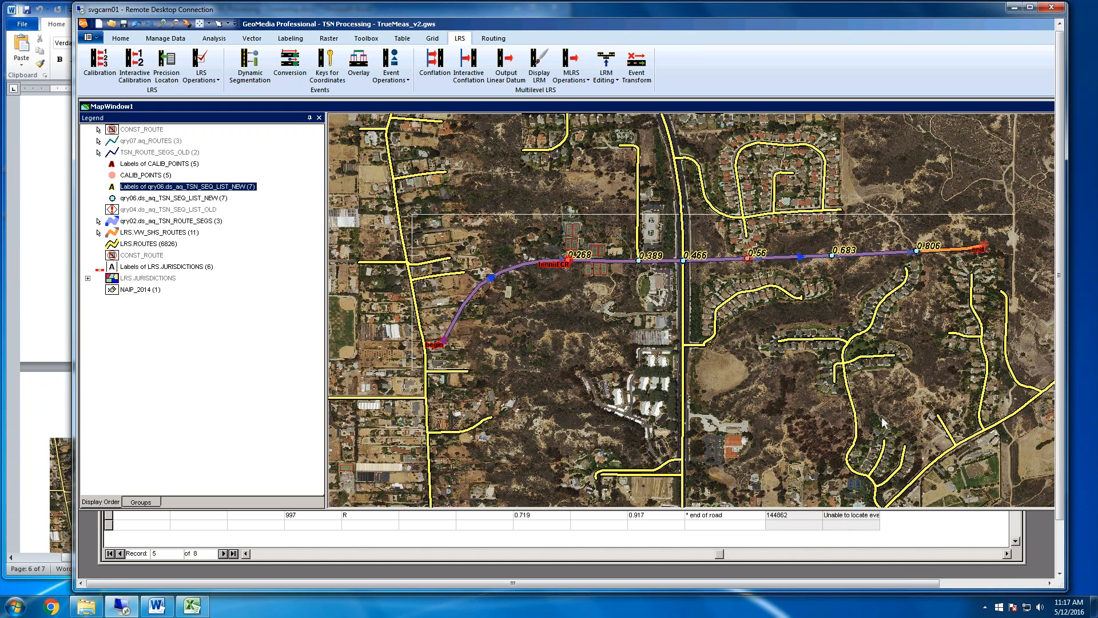
pyautogui.click(815, 534)
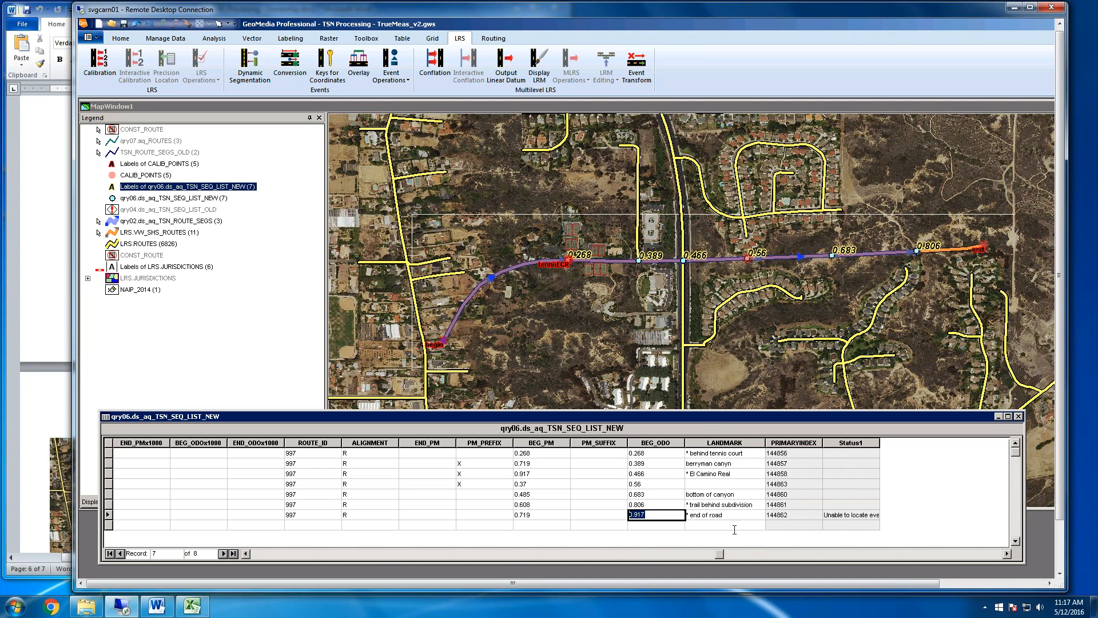
pyautogui.click(836, 107)
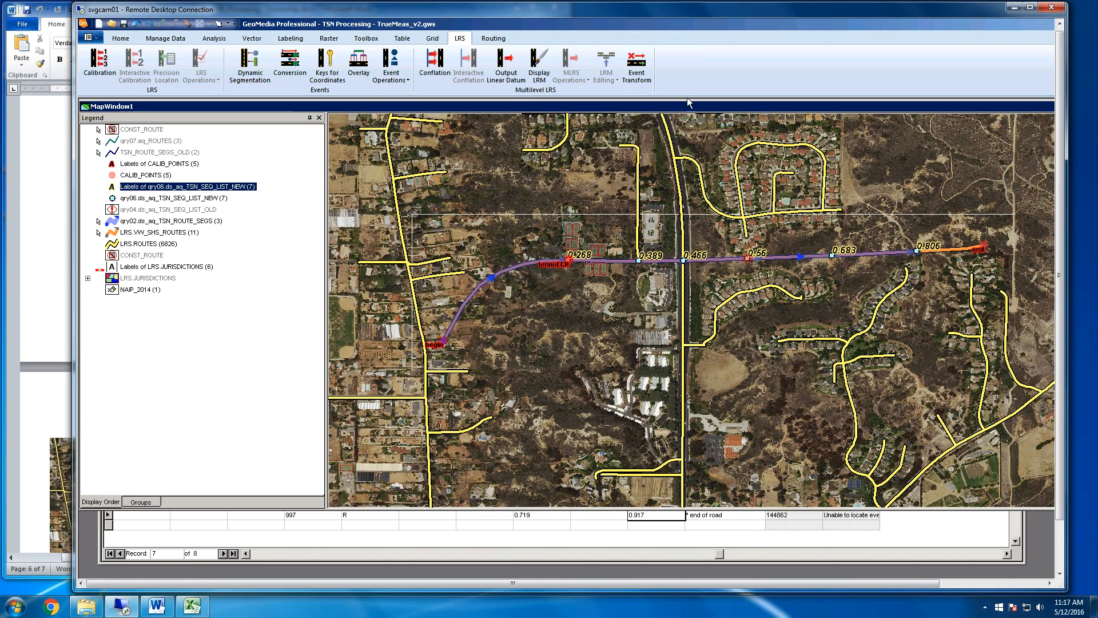
# Place a linear event on route SHS_997_P from the point labelled 0.806 to the end of the road
pyautogui.click(403, 80)
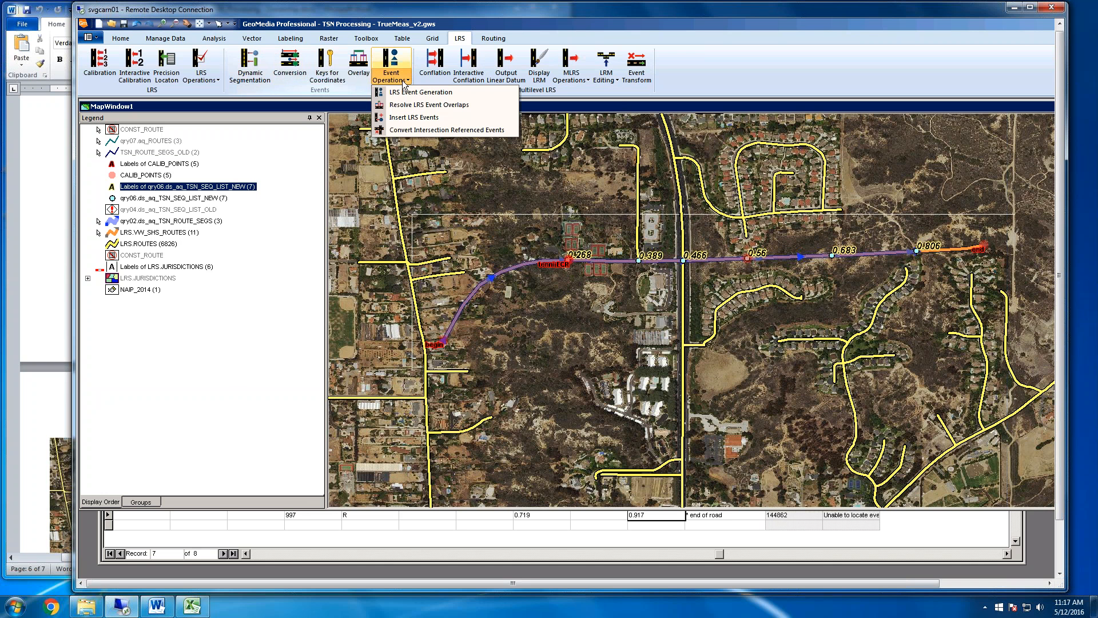
pyautogui.click(417, 117)
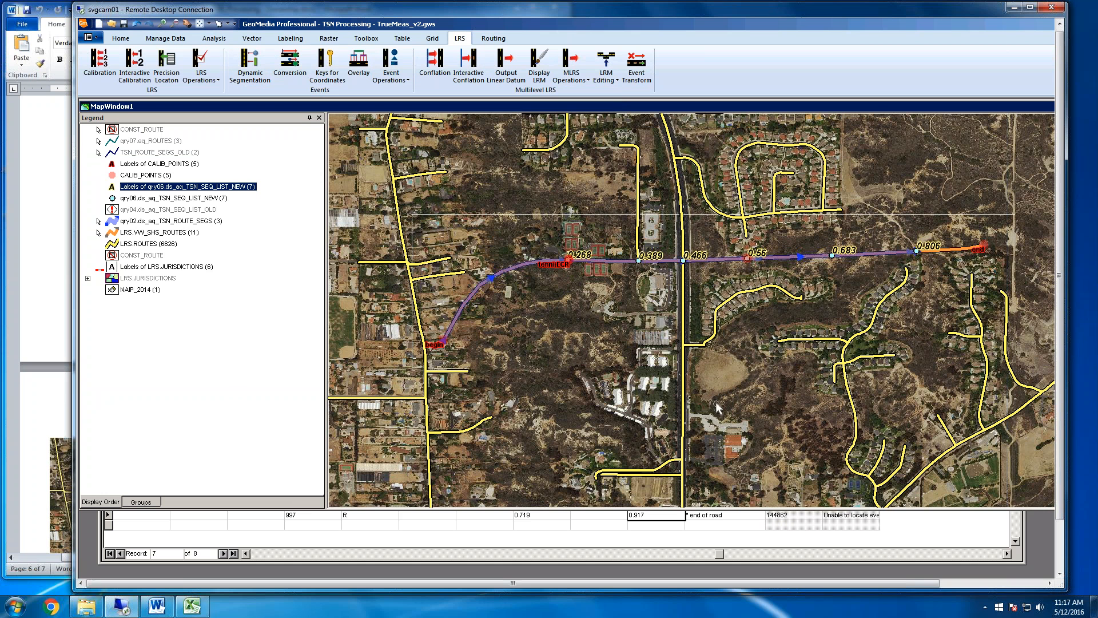
pyautogui.click(915, 251)
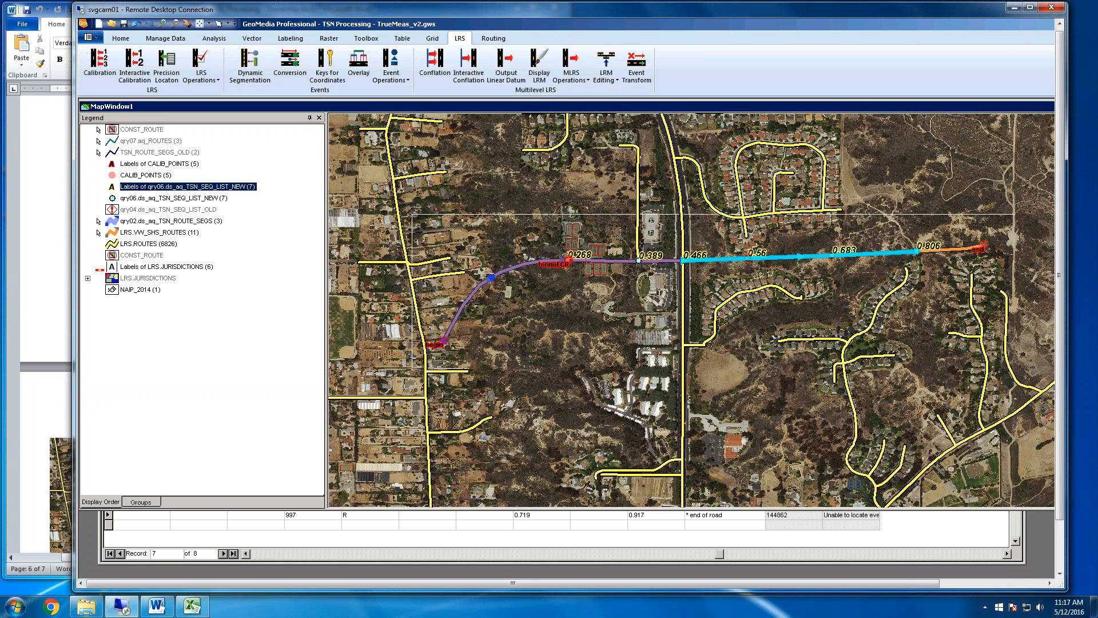
pyautogui.click(958, 280)
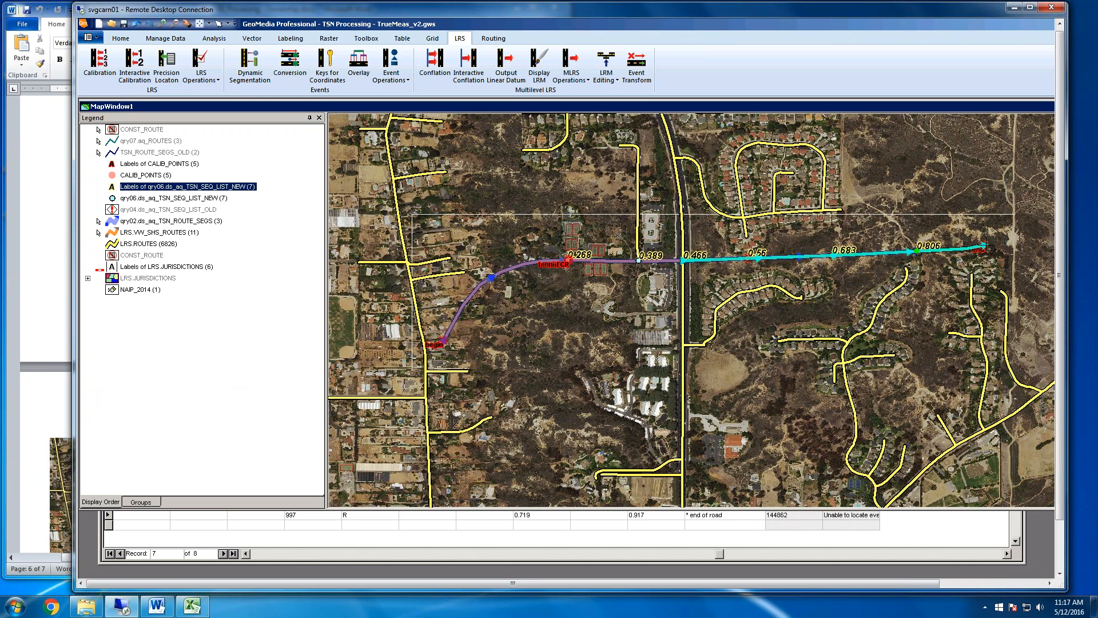
pyautogui.doubleClick(859, 255)
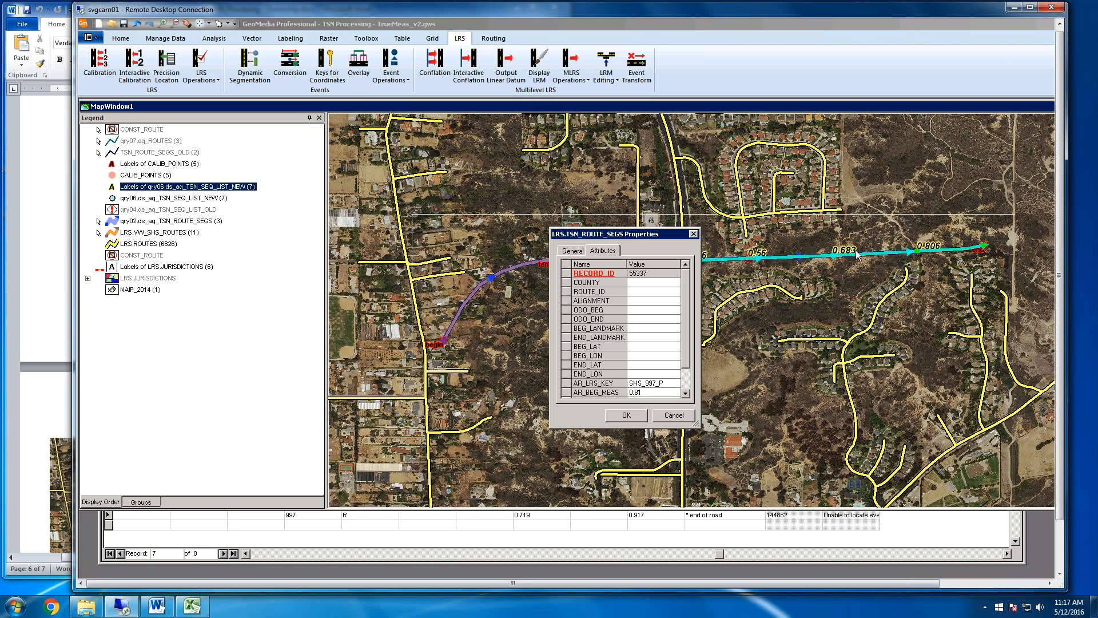
# Set the last segment's ROUTE_ID to 997, ALIGNMENT to R, ODO_BEG to 0.806 and ODO_END to 0.917, and save its attributes
pyautogui.click(643, 293)
pyautogui.write('997')
pyautogui.press('Return')
pyautogui.write('R')
pyautogui.press('Return')
pyautogui.write('0.806')
pyautogui.press('Return')
pyautogui.write('.917')
pyautogui.click(629, 415)
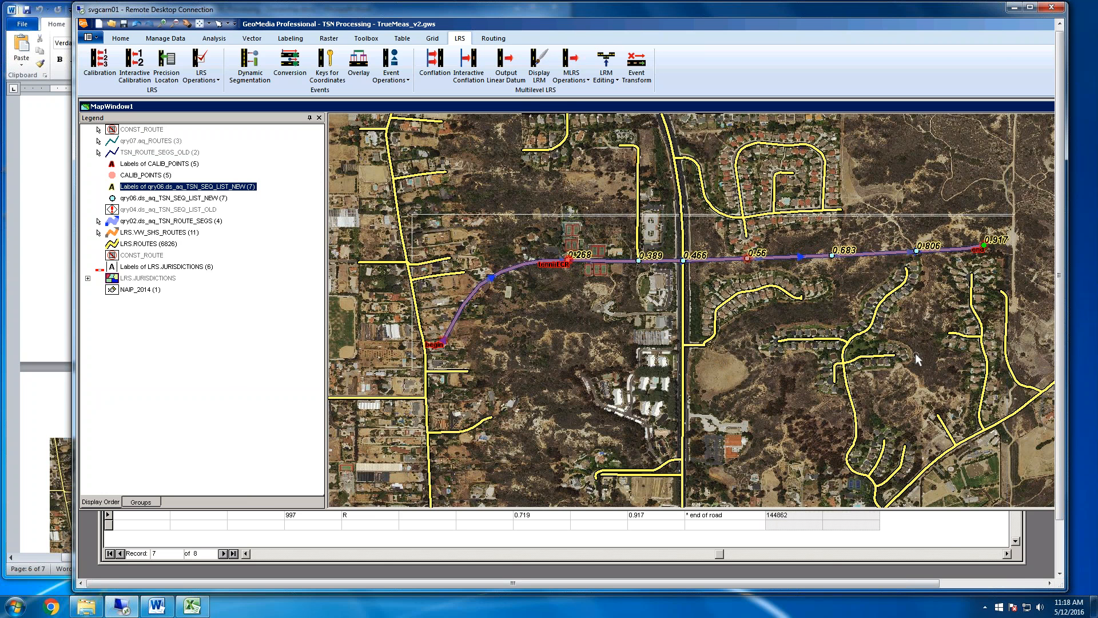
# Check the status of the new sequence list records and switch to the TSN processing workflow document in Word
pyautogui.click(946, 538)
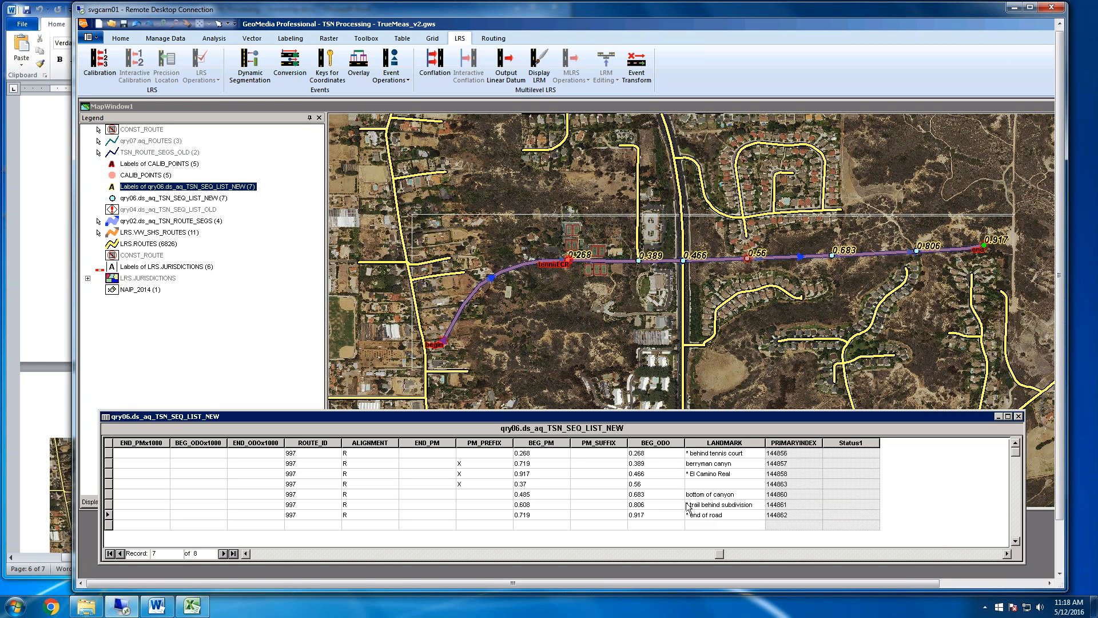
pyautogui.click(157, 605)
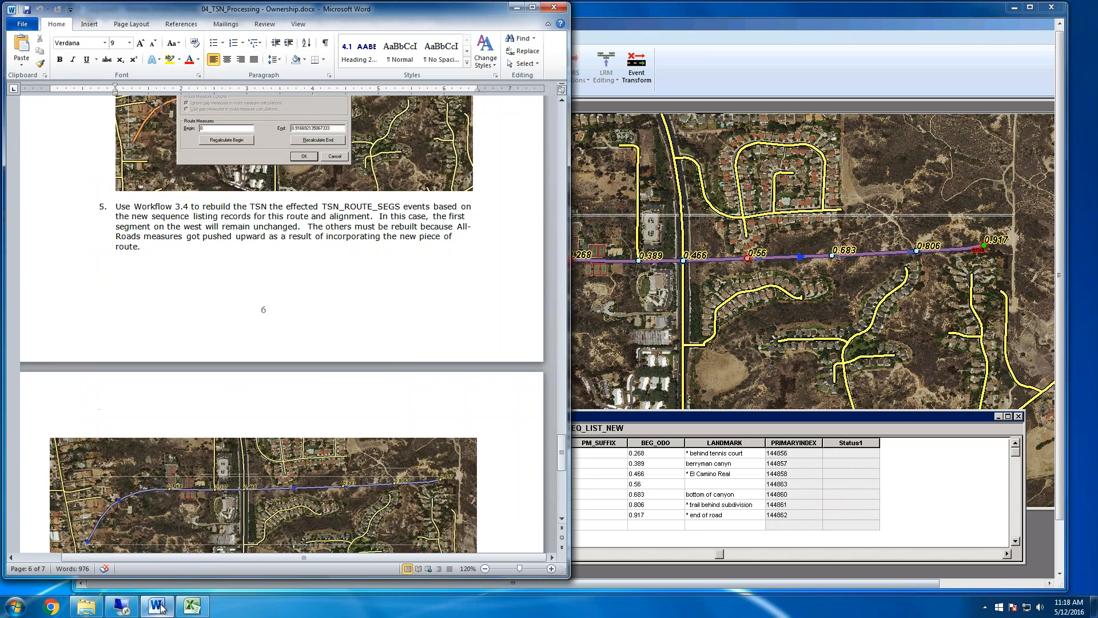
# Review instruction 5 on rebuilding TSN_ROUTE_SEGS events and the final figure in 04_TSN_Processing - Ownership.docx, and close the document
pyautogui.scroll(-10, 329, 338)
pyautogui.scroll(7, 329, 337)
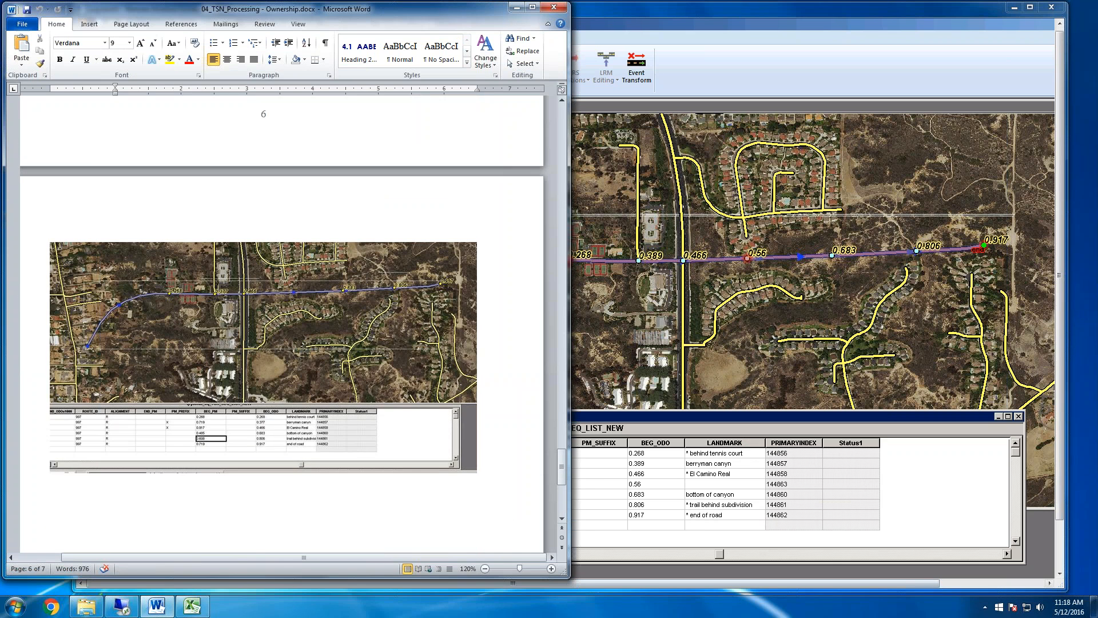
pyautogui.scroll(1, 284, 307)
pyautogui.scroll(15, 283, 323)
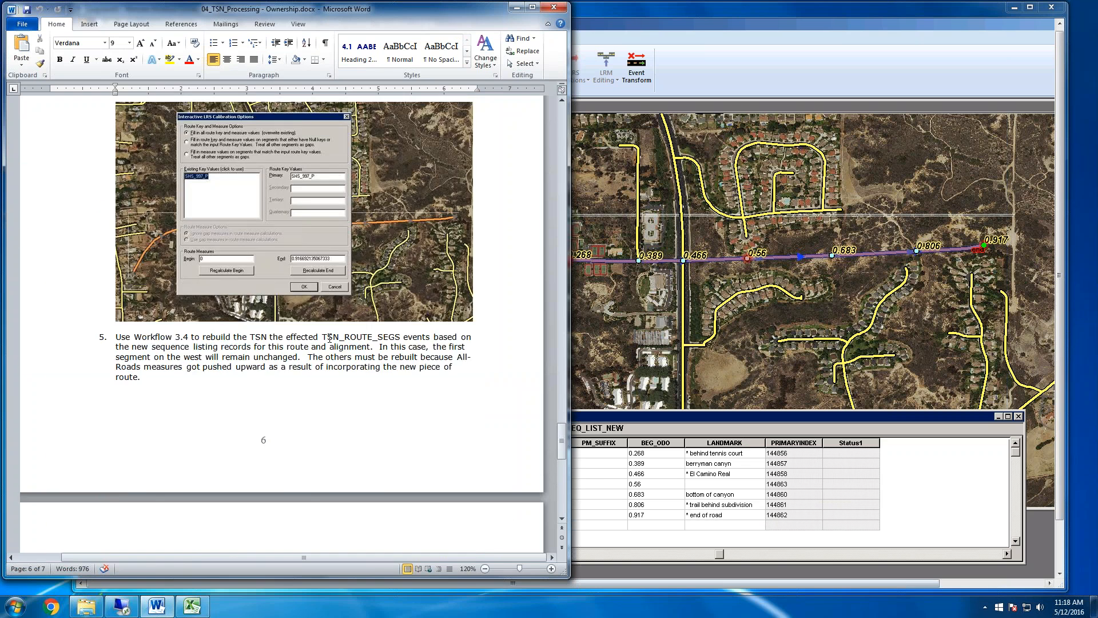
pyautogui.scroll(-9, 284, 323)
pyautogui.scroll(-18, 328, 335)
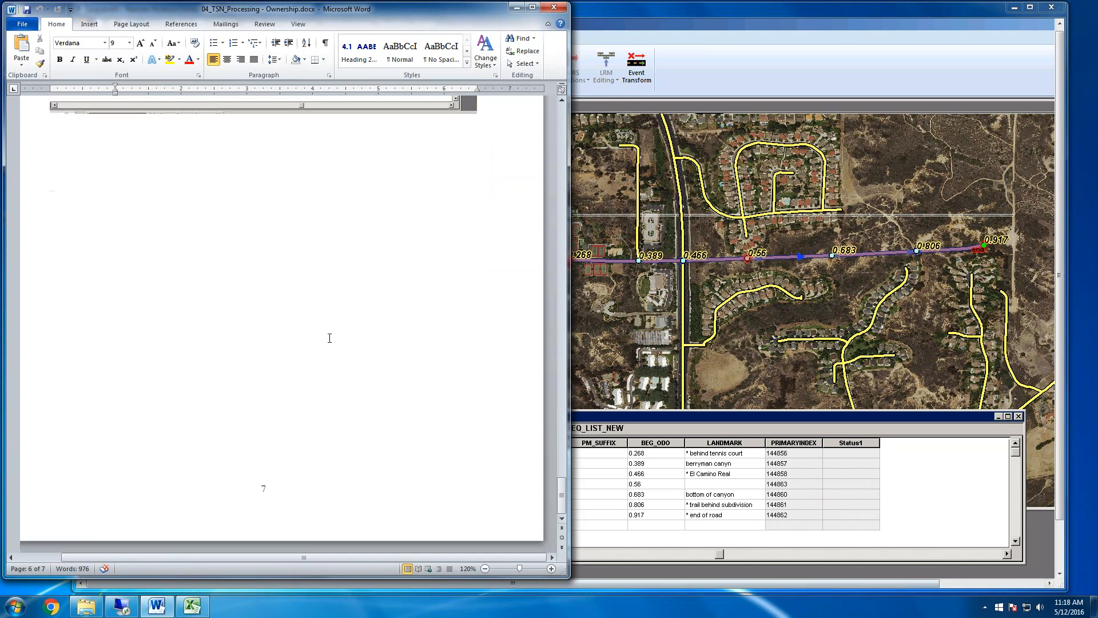
pyautogui.scroll(10, 328, 336)
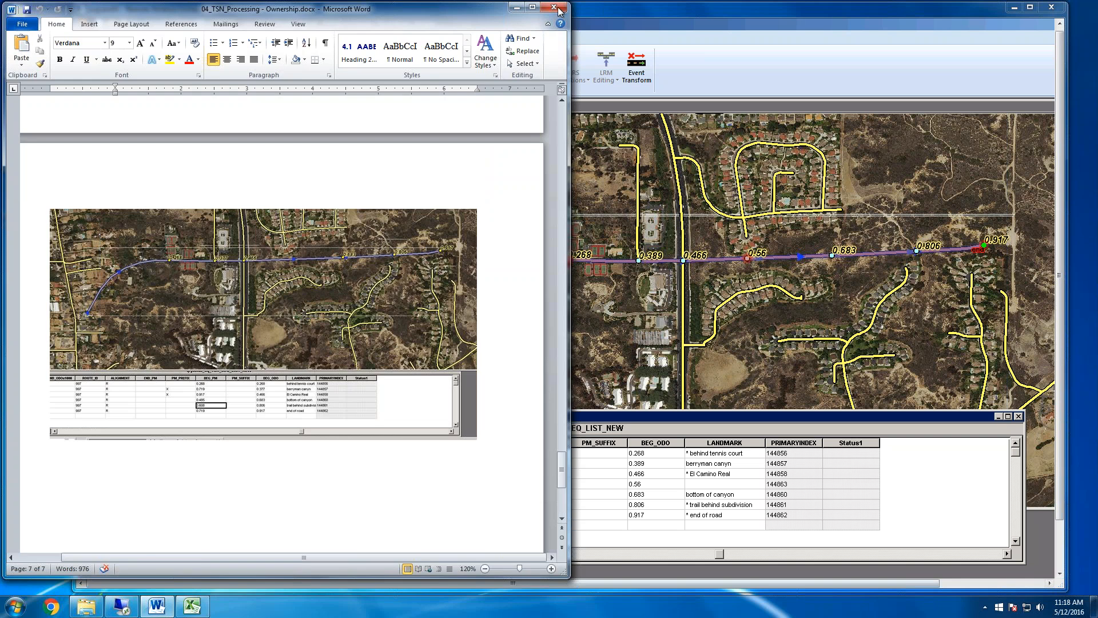
pyautogui.click(554, 7)
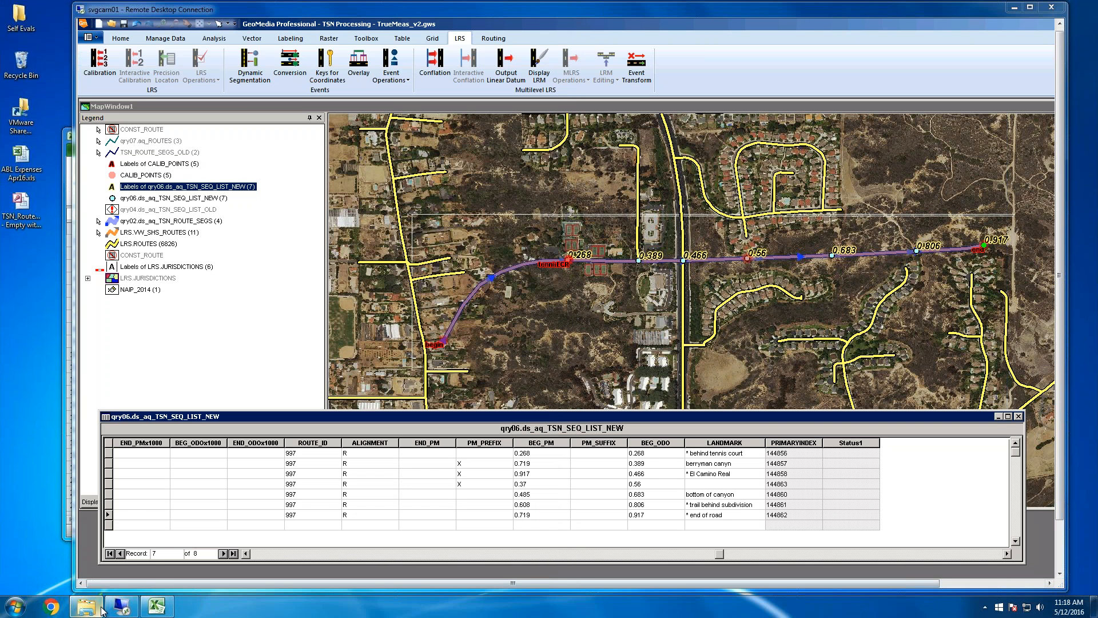
pyautogui.moveTo(101, 609)
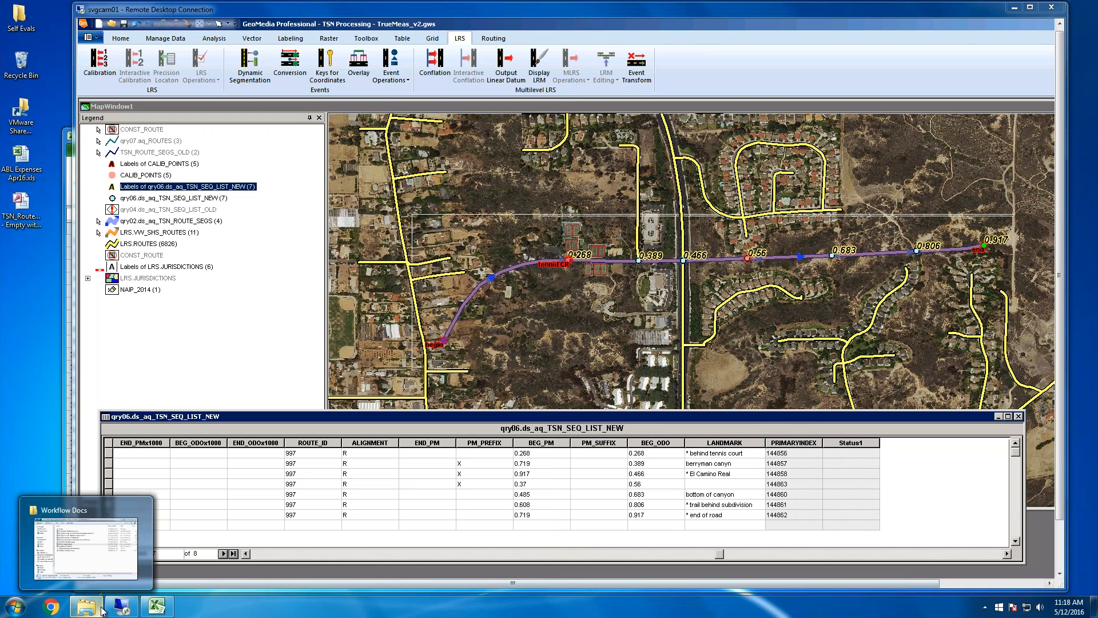